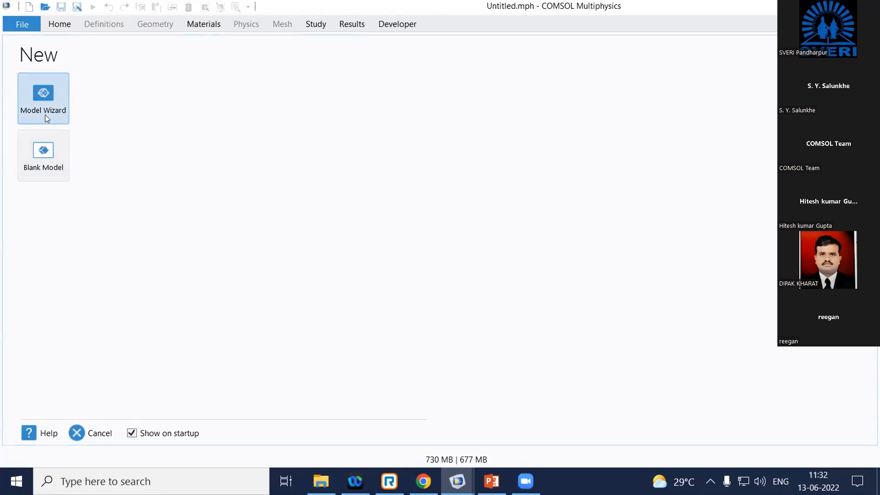
Start a new model with the Model Wizard and choose the 3D space dimension.
{"action": "left_click", "coordinate": [45, 118]}
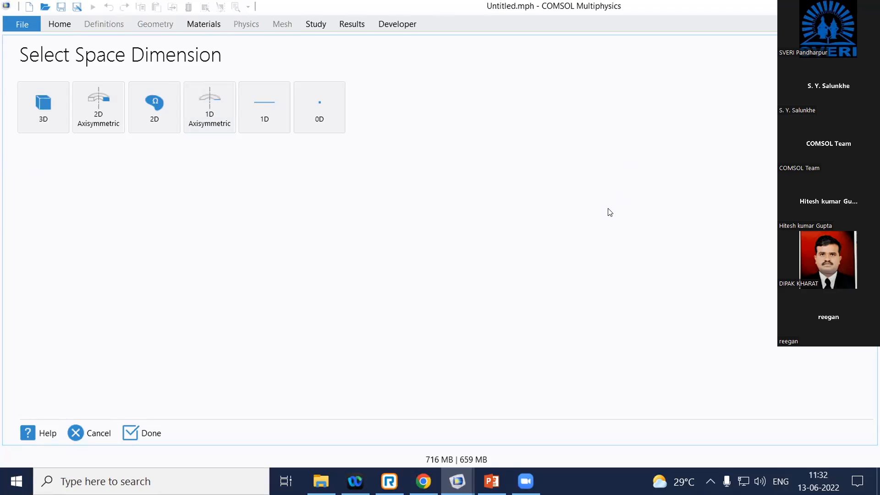
{"action": "left_click", "coordinate": [34, 110]}
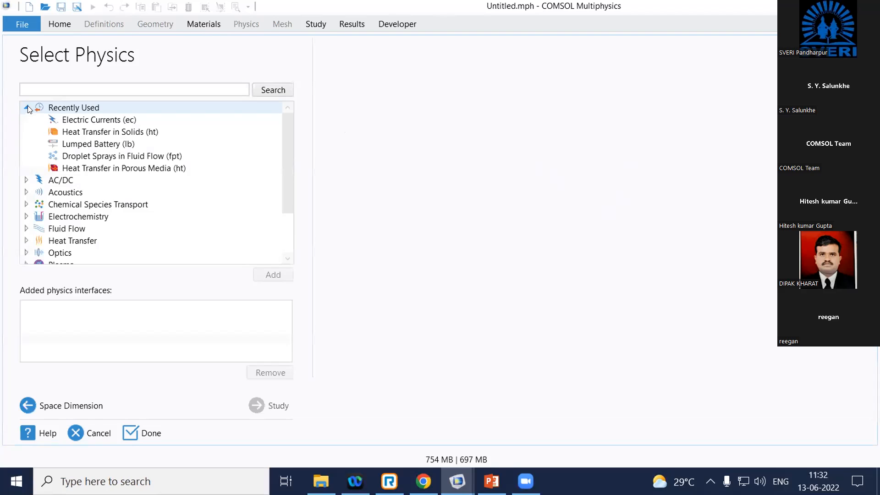
Look through the physics categories and read the descriptions of the Fluid Flow branches, from Single-Phase Flow to Thin-Film Flow.
{"action": "left_click", "coordinate": [27, 106]}
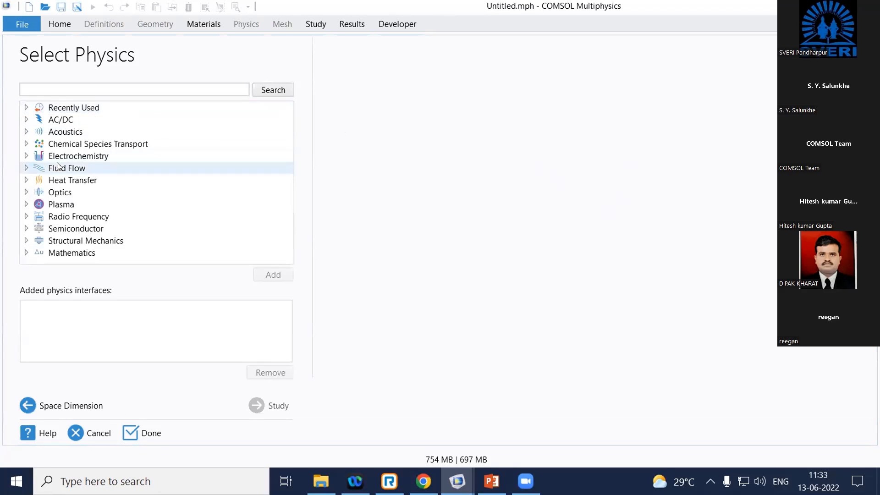
{"action": "left_click", "coordinate": [70, 110]}
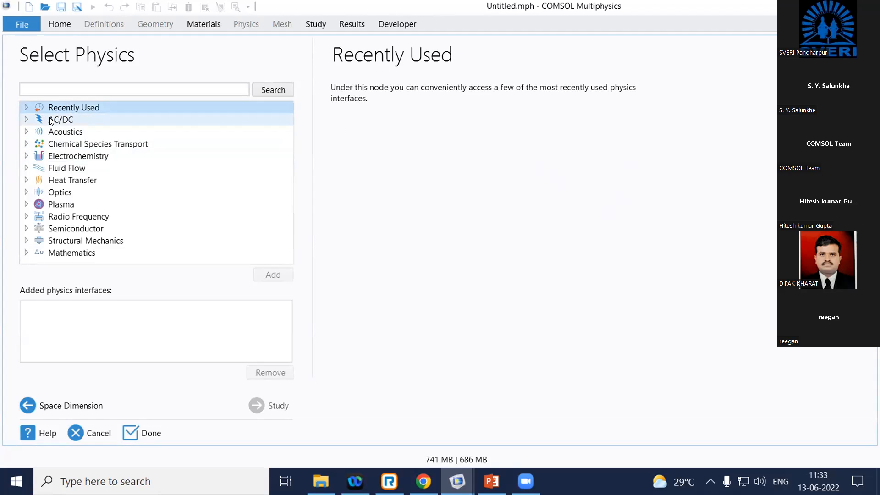
{"action": "left_click", "coordinate": [51, 121]}
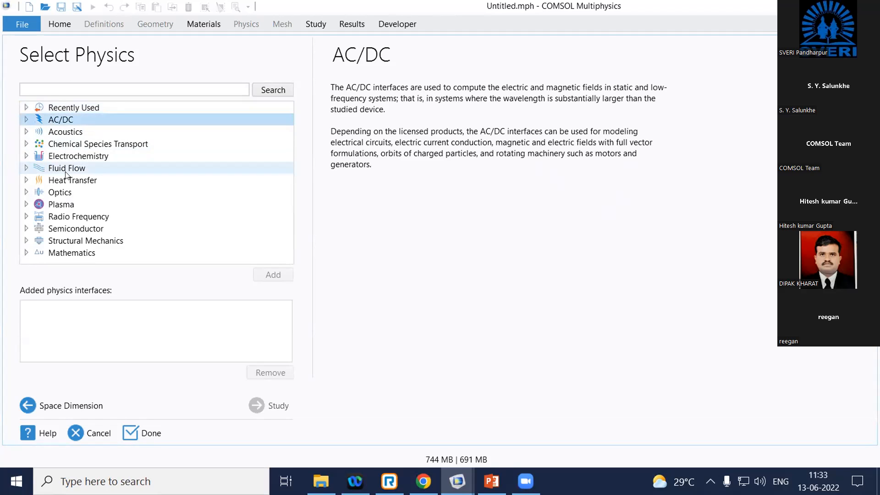
{"action": "left_click", "coordinate": [64, 251]}
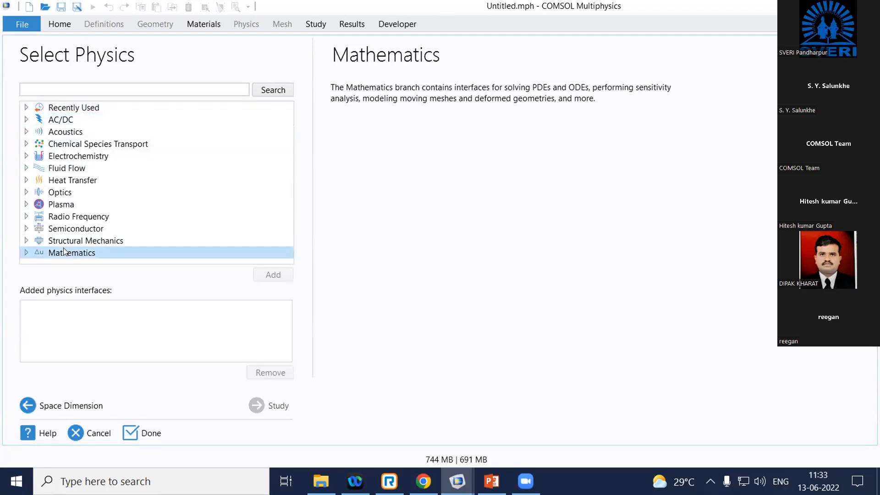
{"action": "left_click", "coordinate": [26, 168]}
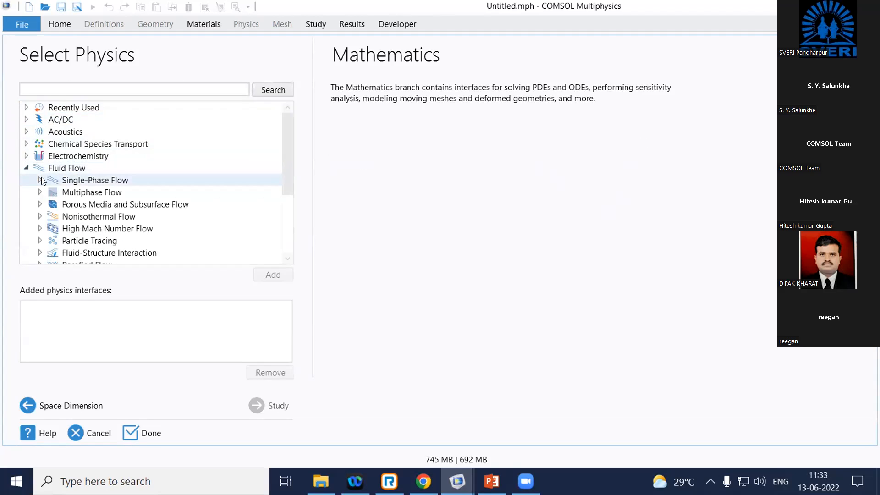
{"action": "scroll", "coordinate": [185, 192], "scroll_direction": "down", "scroll_amount": 2}
{"action": "scroll", "coordinate": [165, 192], "scroll_direction": "up", "scroll_amount": 1}
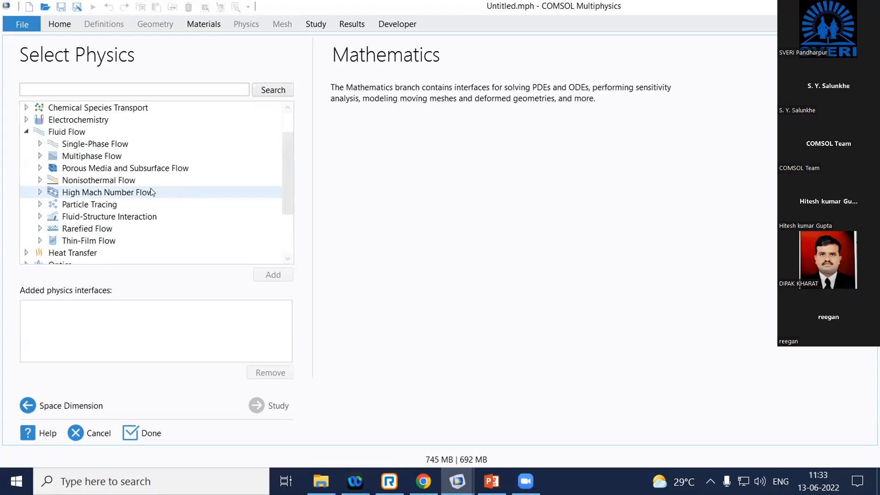
{"action": "left_click", "coordinate": [93, 146]}
{"action": "left_click", "coordinate": [91, 158]}
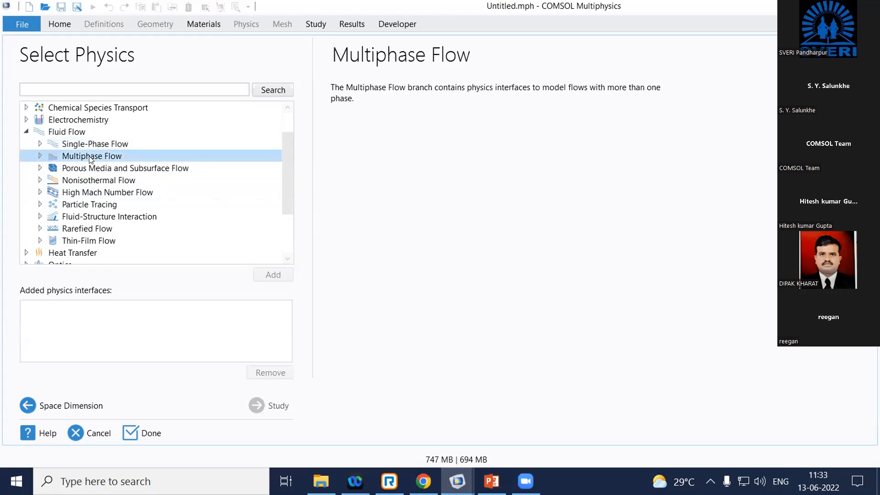
{"action": "left_click", "coordinate": [90, 167]}
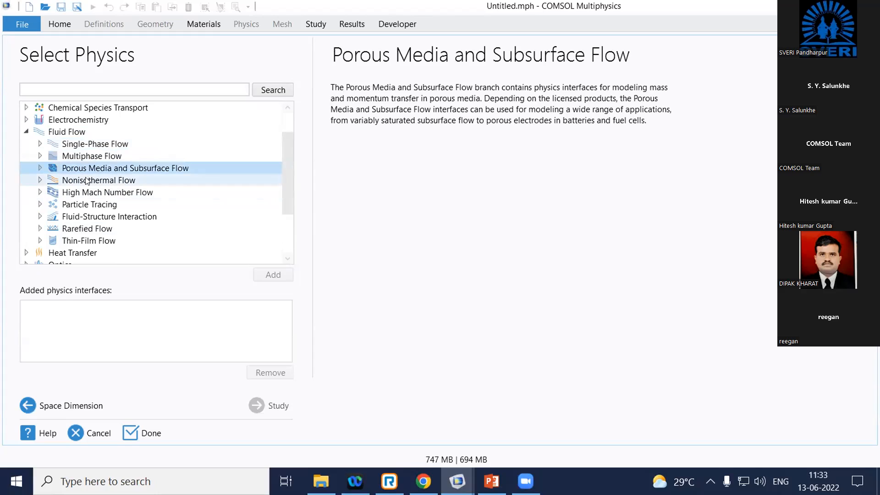
{"action": "left_click", "coordinate": [91, 180]}
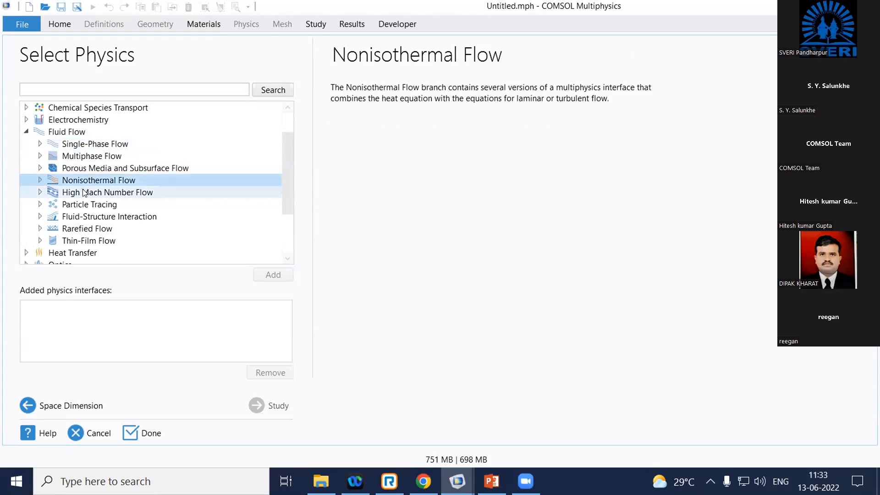
{"action": "left_click", "coordinate": [85, 193]}
{"action": "left_click", "coordinate": [84, 206]}
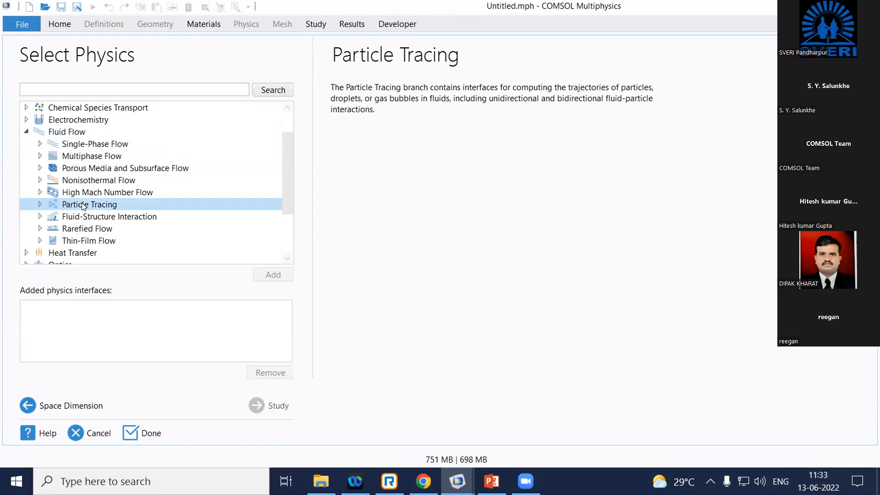
{"action": "left_click", "coordinate": [90, 219]}
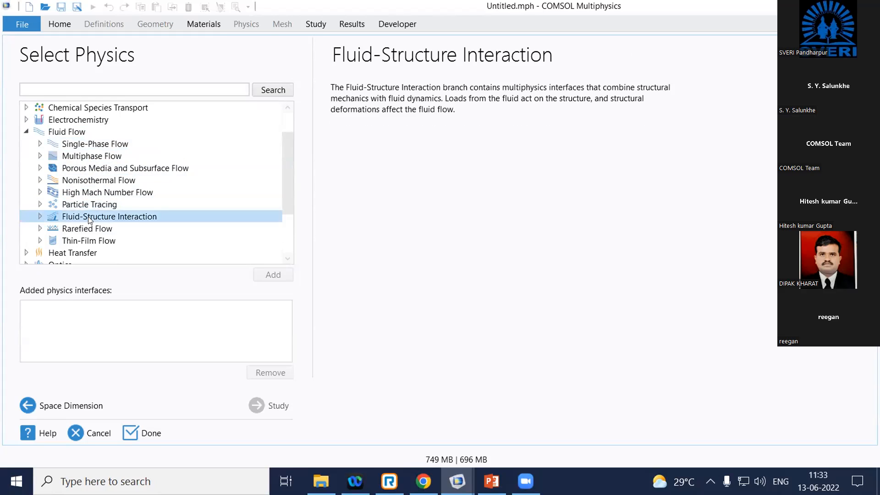
{"action": "left_click", "coordinate": [90, 230]}
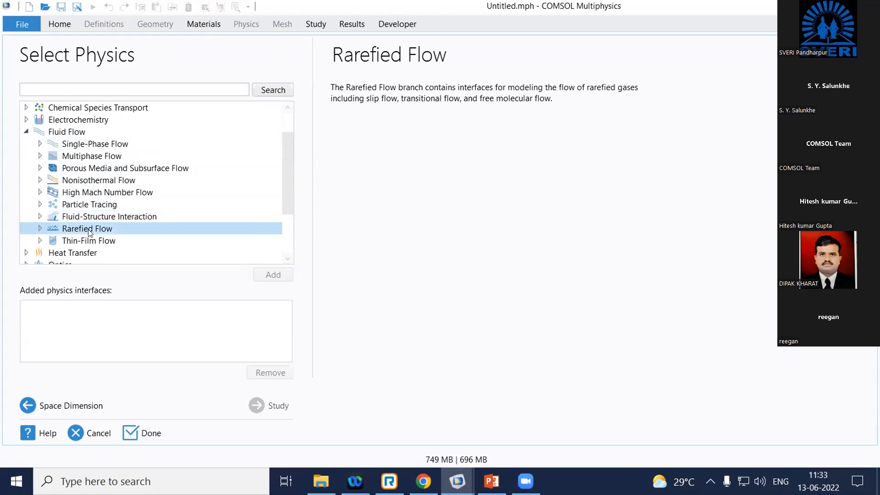
{"action": "left_click", "coordinate": [86, 242]}
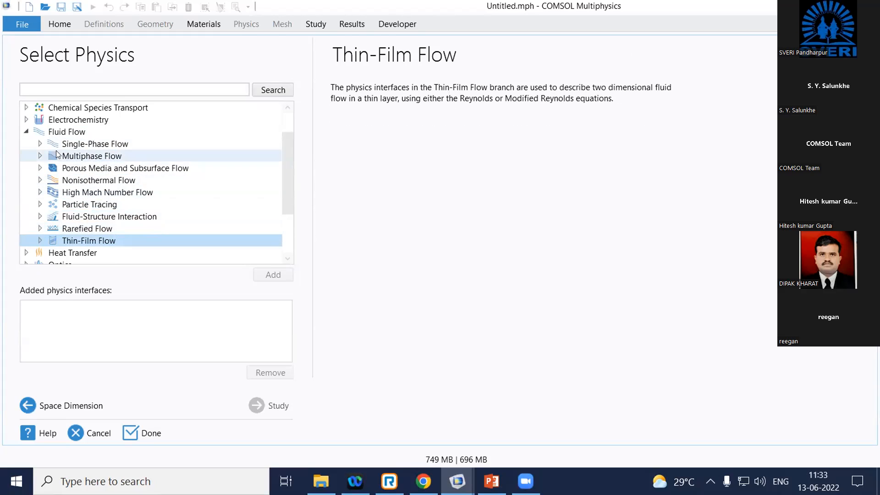
Look over the Single-Phase Flow interfaces, including the Turbulent Flow variants, and add Laminar Flow (spf) to the model.
{"action": "left_click", "coordinate": [39, 138]}
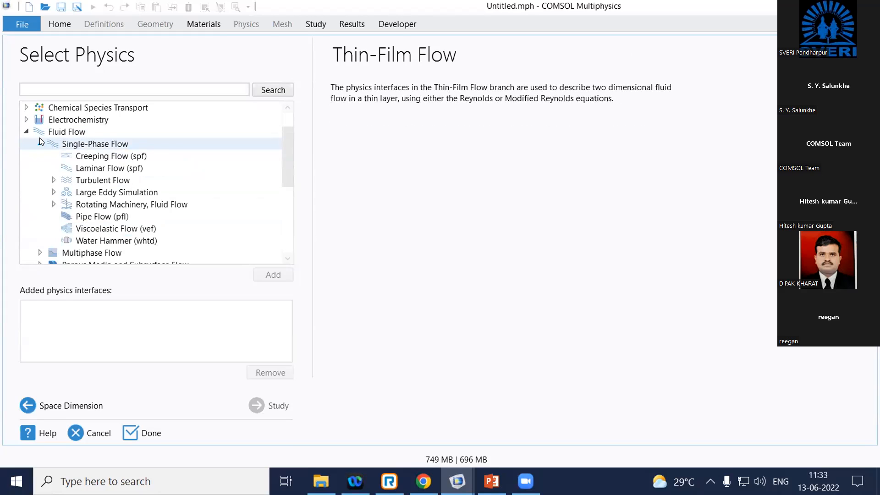
{"action": "left_click", "coordinate": [97, 169]}
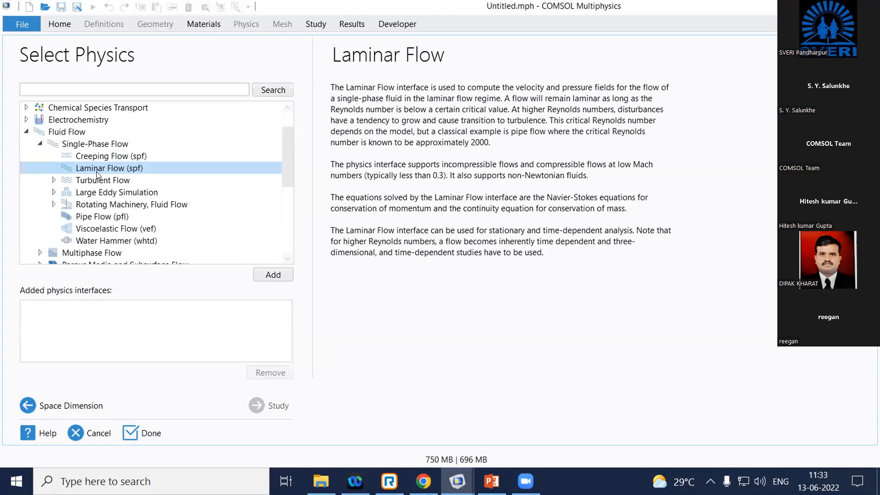
{"action": "left_click", "coordinate": [54, 180]}
{"action": "scroll", "coordinate": [164, 220], "scroll_direction": "down", "scroll_amount": 2}
{"action": "scroll", "coordinate": [164, 222], "scroll_direction": "up", "scroll_amount": 1}
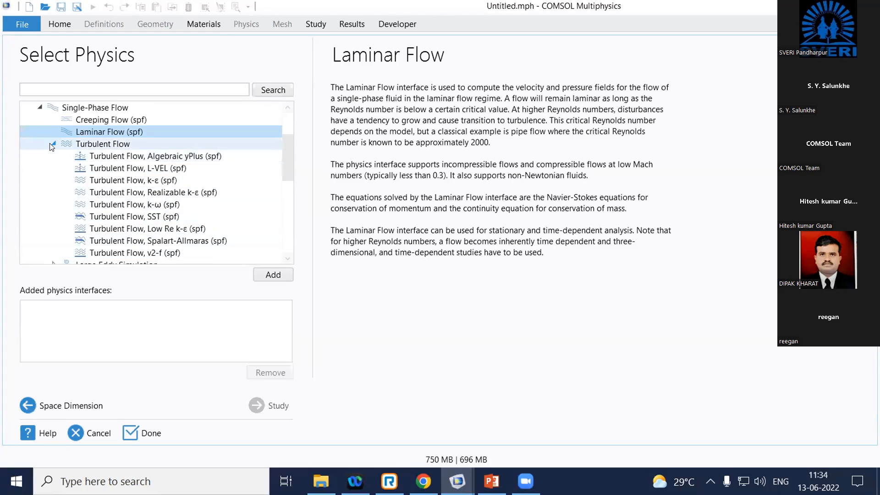
{"action": "left_click", "coordinate": [52, 144]}
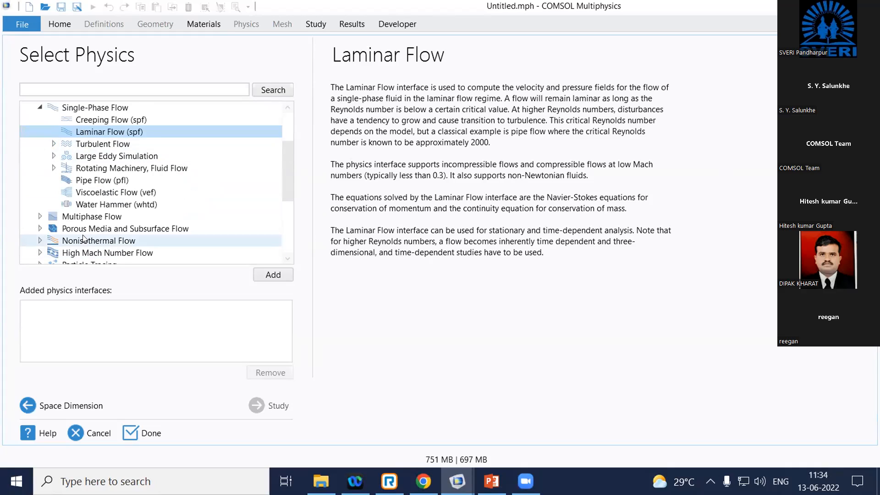
{"action": "left_click", "coordinate": [265, 279]}
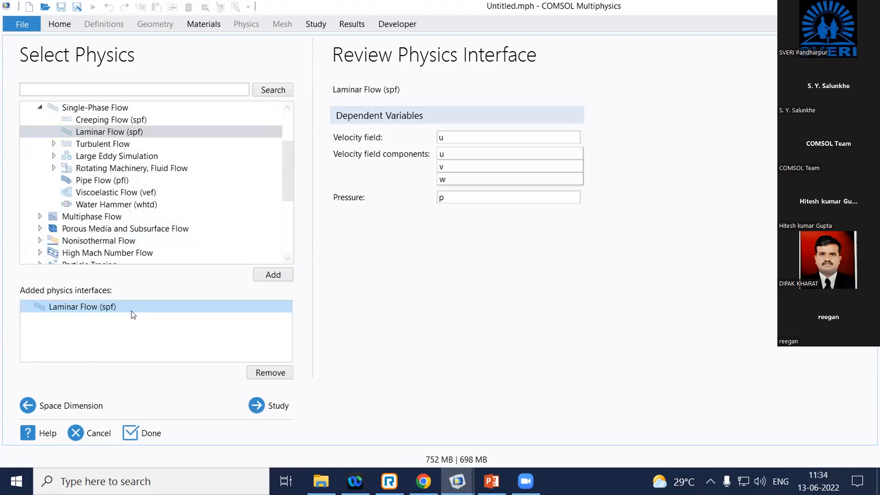
Compare the Stationary and Time Dependent study types and create the model with a Stationary study.
{"action": "left_click", "coordinate": [257, 404]}
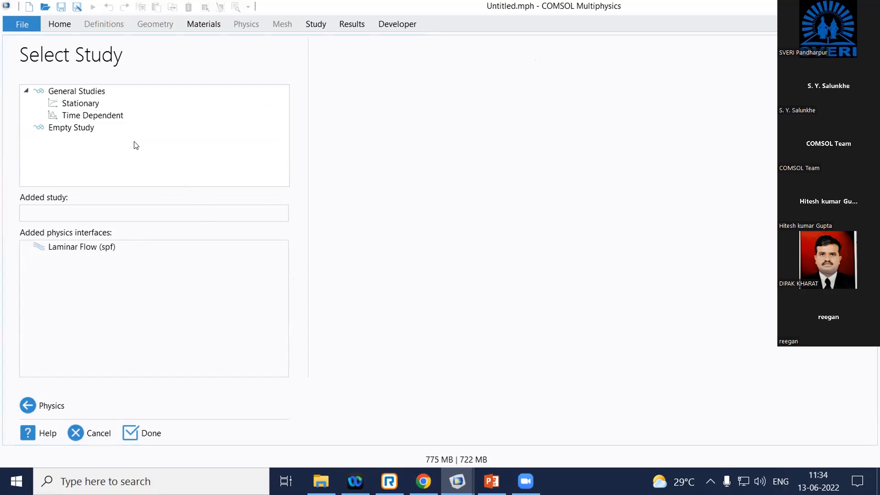
{"action": "left_click", "coordinate": [86, 107]}
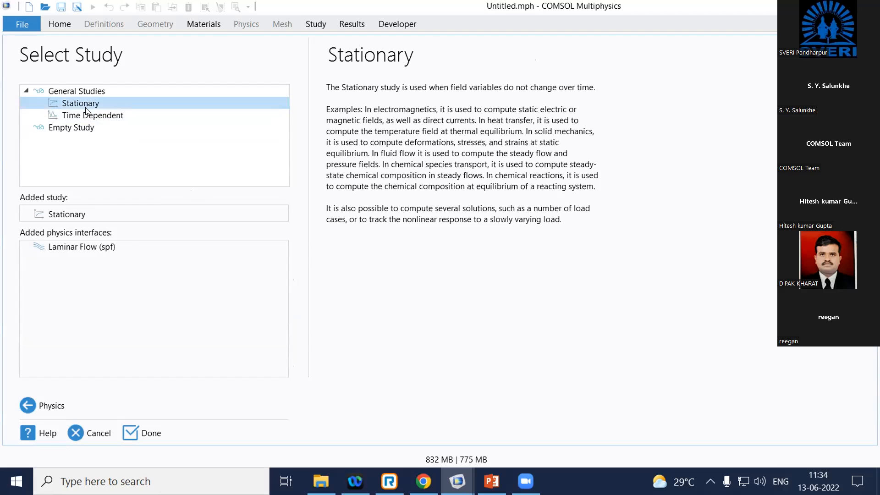
{"action": "left_click", "coordinate": [86, 116]}
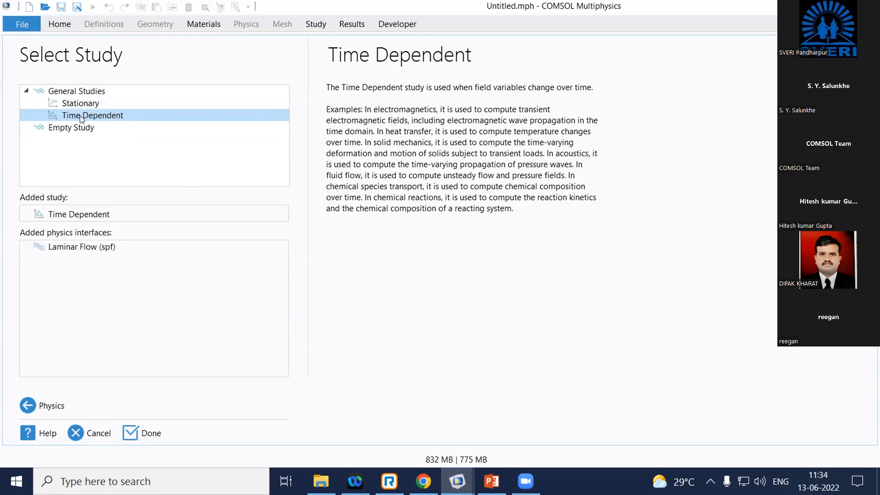
{"action": "left_click", "coordinate": [82, 104]}
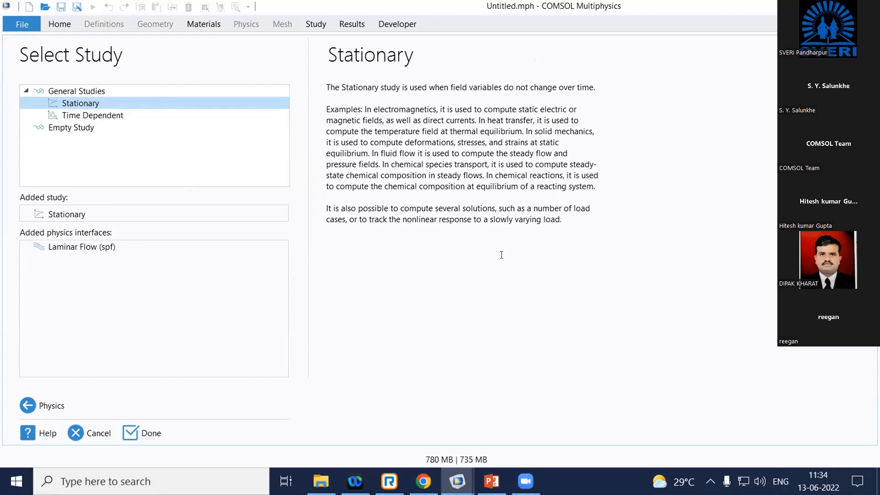
{"action": "double_click", "coordinate": [94, 104]}
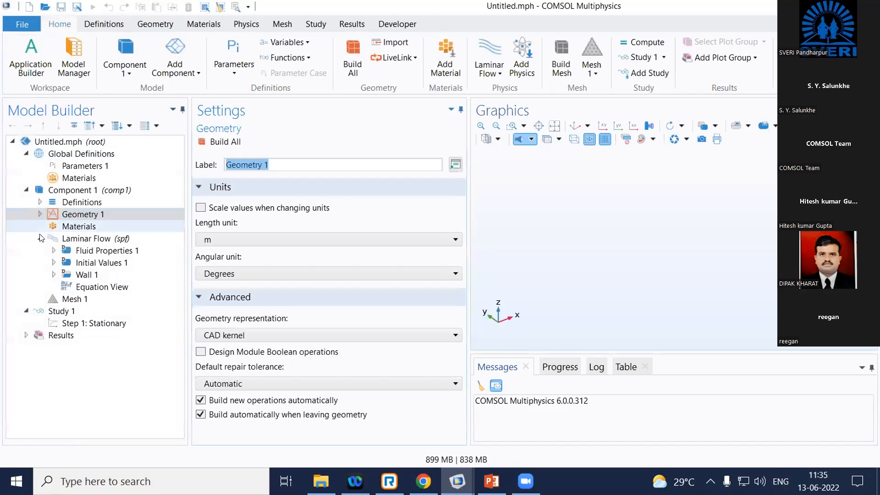
Examine the settings of the model tree's Definitions, Geometry 1, Materials, Laminar Flow, Mesh 1, Study 1 and Results nodes.
{"action": "left_click", "coordinate": [40, 238]}
{"action": "left_click", "coordinate": [40, 215]}
{"action": "left_click", "coordinate": [39, 214]}
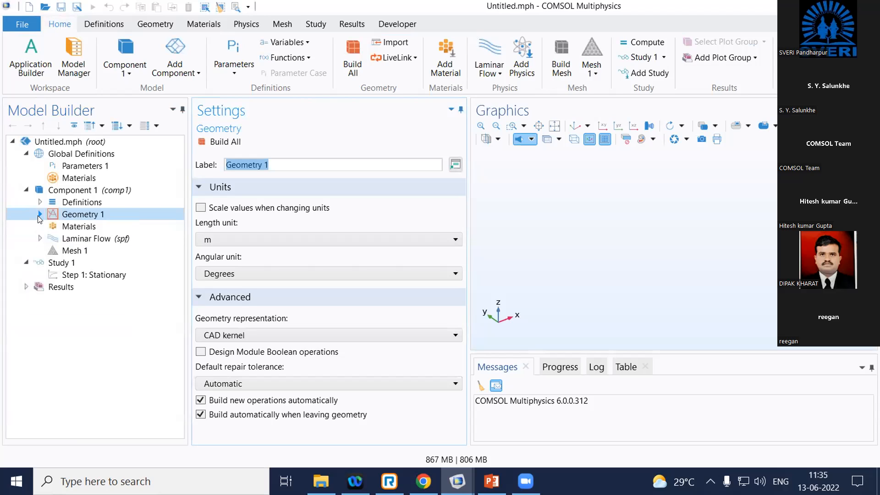
{"action": "left_click", "coordinate": [76, 203]}
{"action": "left_click", "coordinate": [77, 215]}
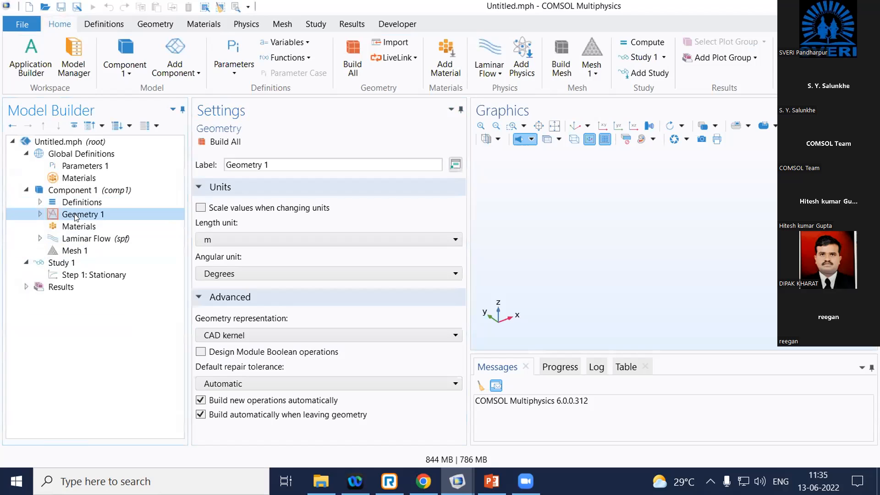
{"action": "left_click", "coordinate": [77, 226]}
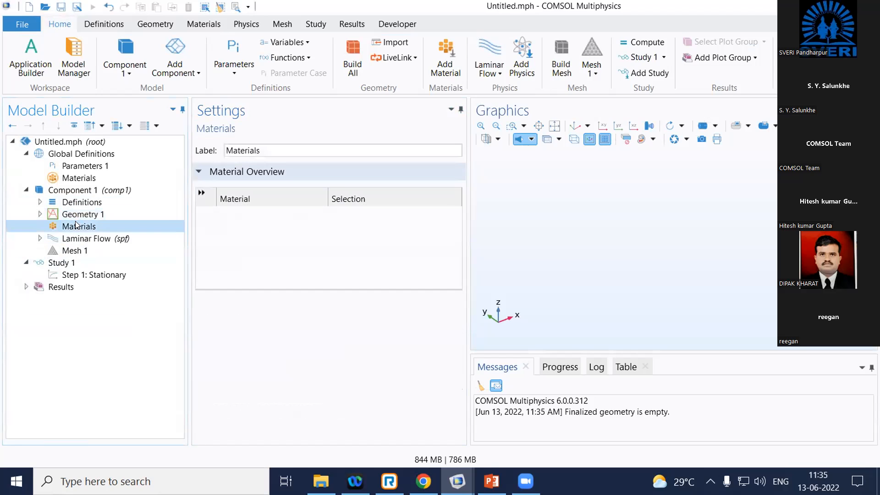
{"action": "left_click", "coordinate": [76, 239]}
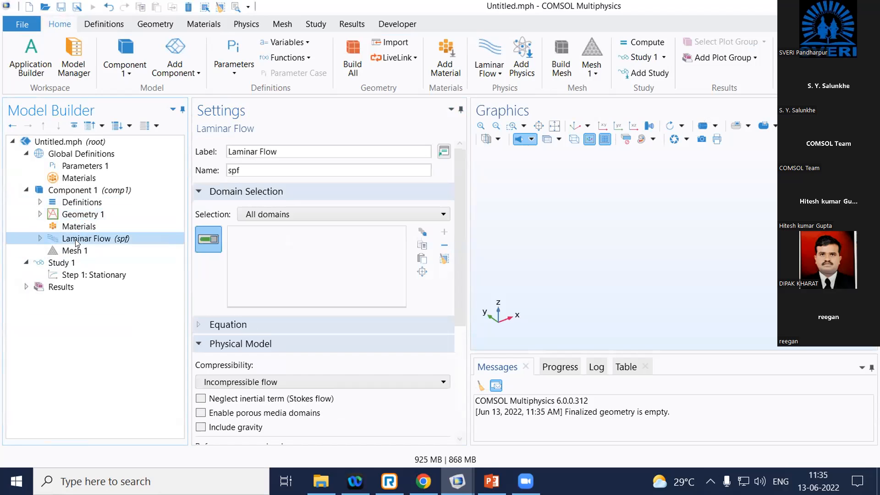
{"action": "left_click", "coordinate": [74, 252]}
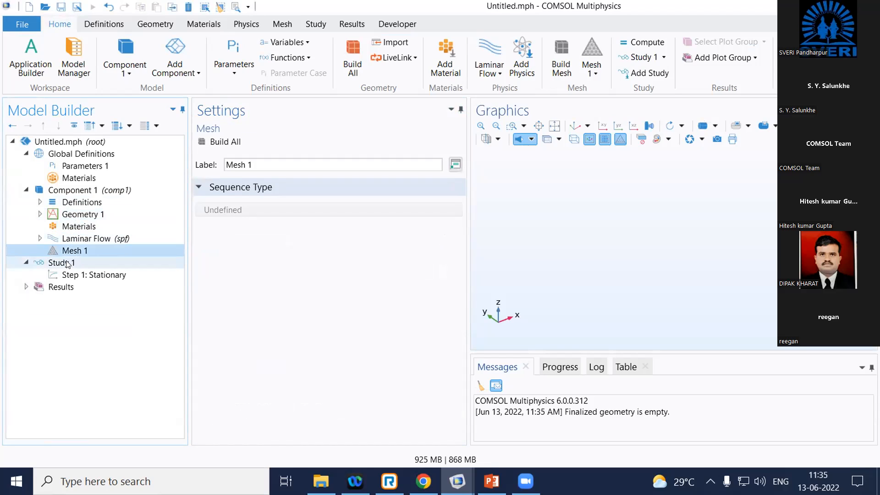
{"action": "left_click", "coordinate": [68, 264]}
{"action": "left_click", "coordinate": [67, 287]}
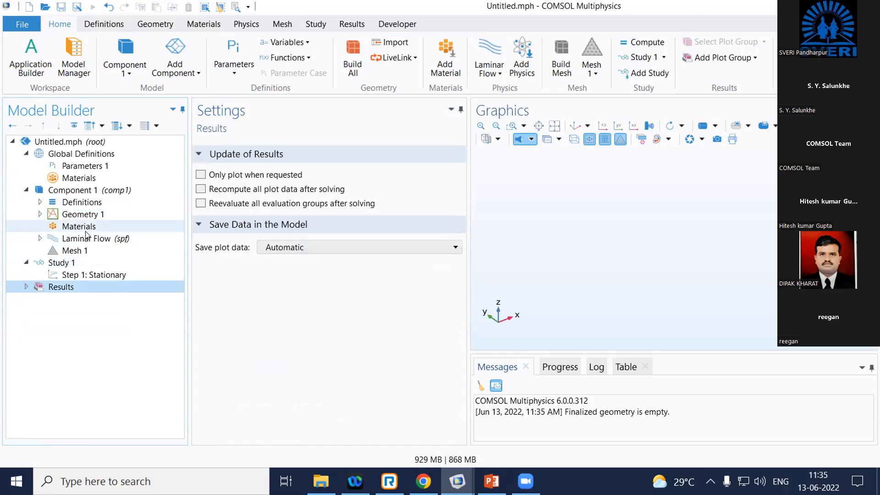
Add a solid cylinder with 1 m radius and 1 m height at the origin to Geometry 1 and build it.
{"action": "left_click", "coordinate": [75, 216]}
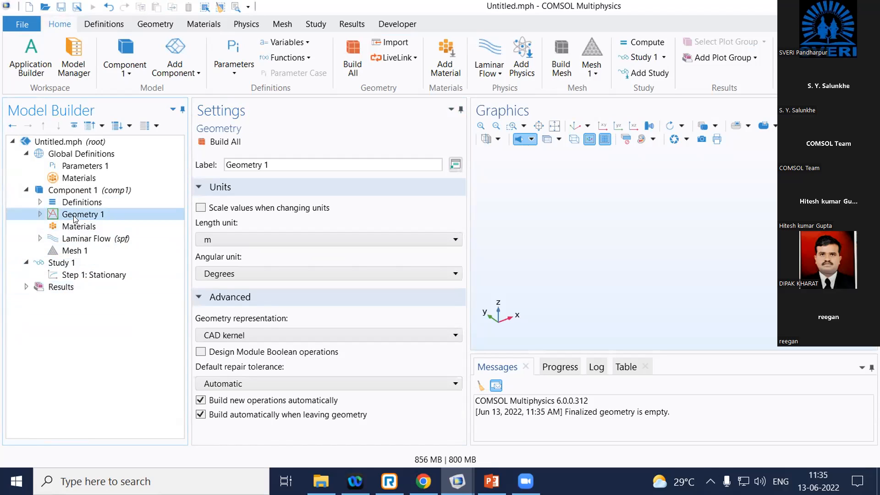
{"action": "right_click", "coordinate": [75, 217]}
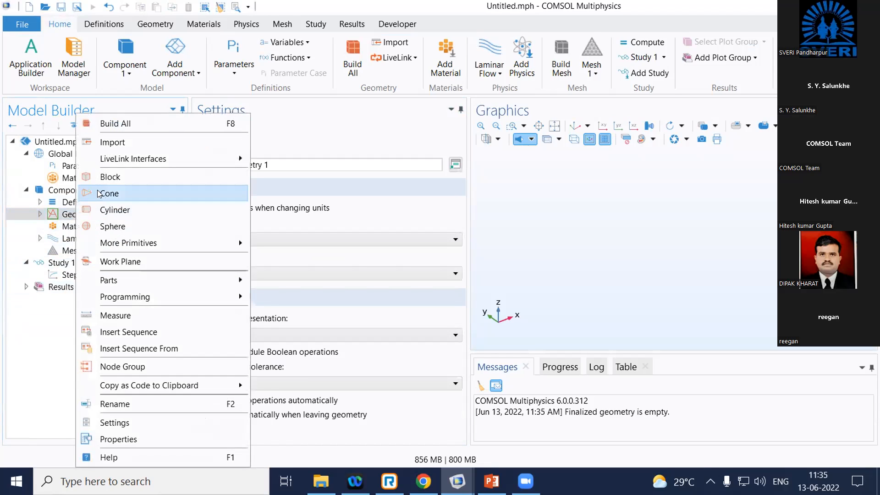
{"action": "left_click", "coordinate": [115, 209]}
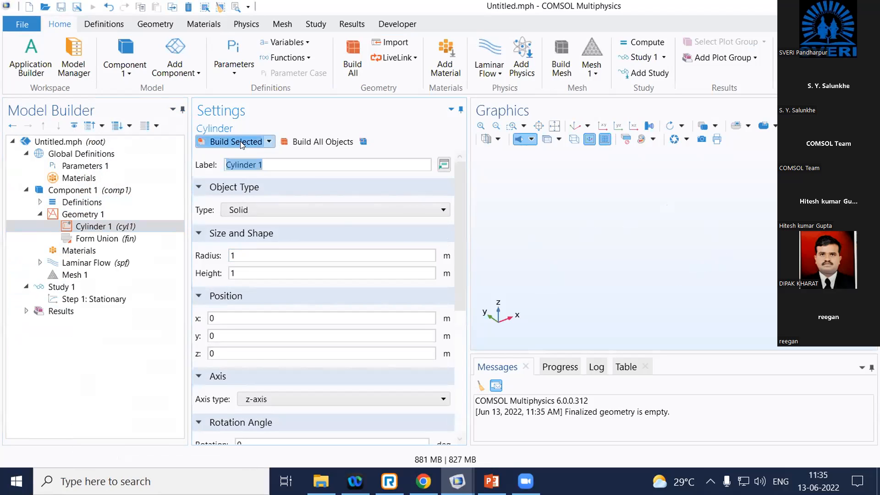
{"action": "left_click", "coordinate": [236, 141]}
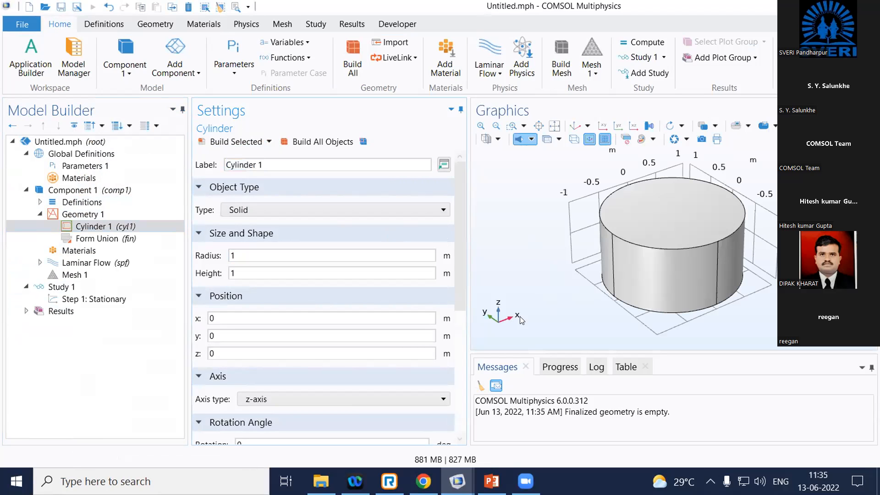
Resize the cylinder to a radius of 0.5 m and a height of 5 m, and build all geometry objects.
{"action": "left_click", "coordinate": [292, 255]}
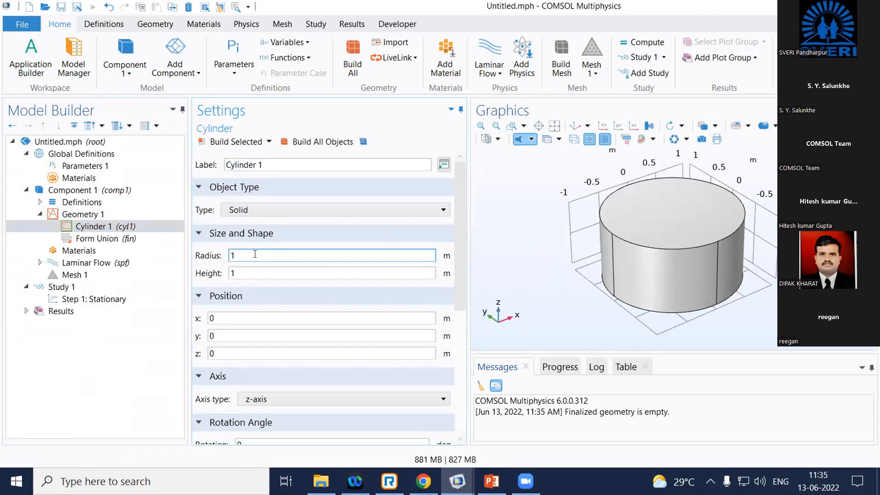
{"action": "left_click", "coordinate": [250, 268]}
{"action": "left_click_drag", "start_coordinate": [244, 254], "coordinate": [208, 245]}
{"action": "type", "text": "0.5"}
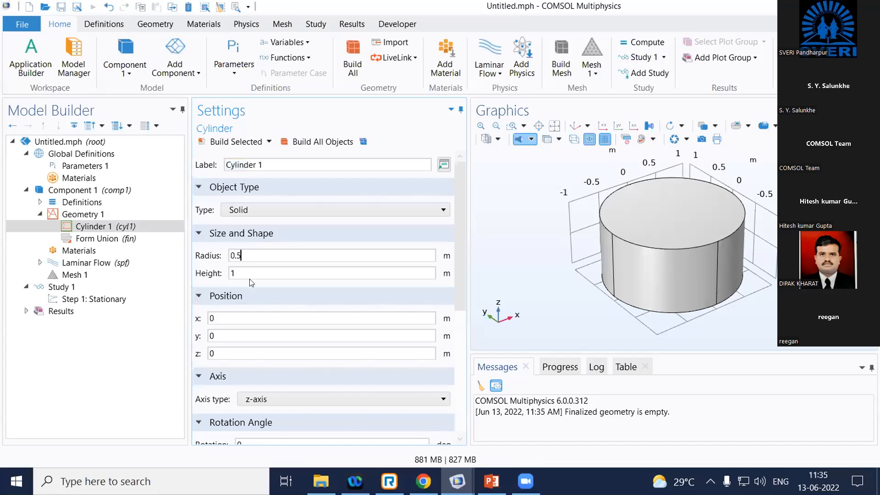
{"action": "key", "text": "Tab"}
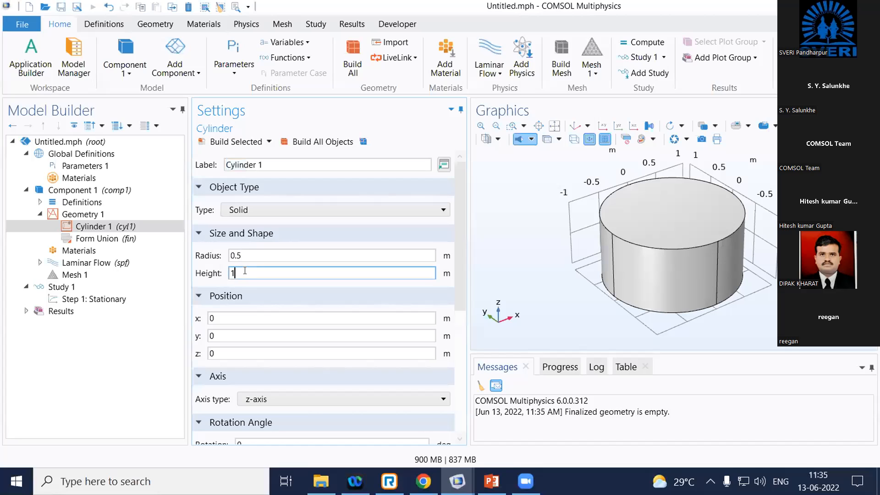
{"action": "type", "text": "5"}
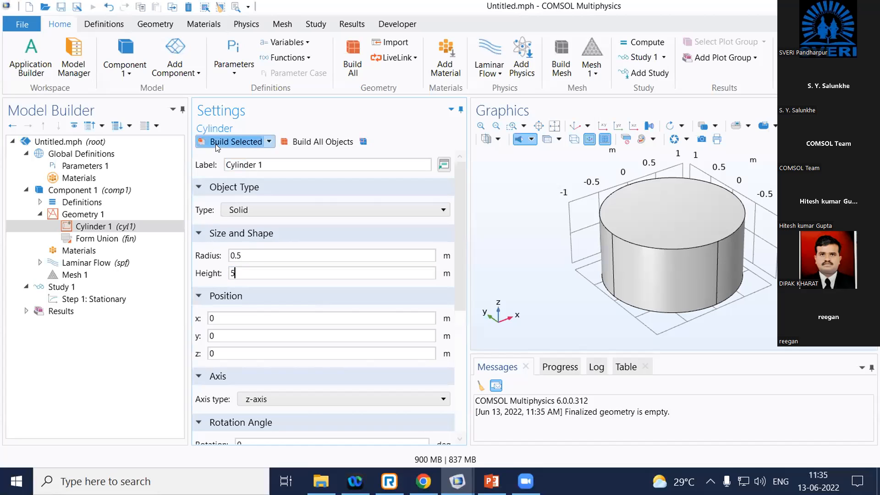
{"action": "left_click", "coordinate": [232, 143]}
{"action": "scroll", "coordinate": [631, 250], "scroll_direction": "down", "scroll_amount": 5}
{"action": "scroll", "coordinate": [629, 250], "scroll_direction": "up", "scroll_amount": 2}
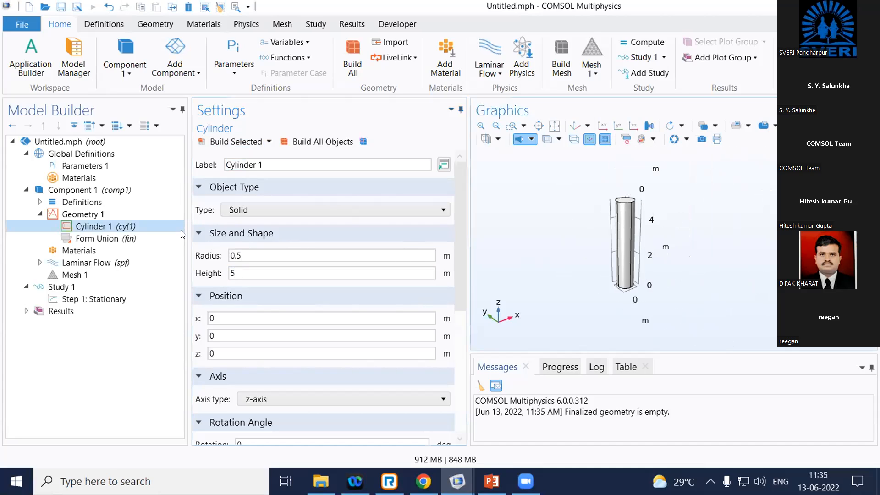
{"action": "left_click", "coordinate": [109, 237]}
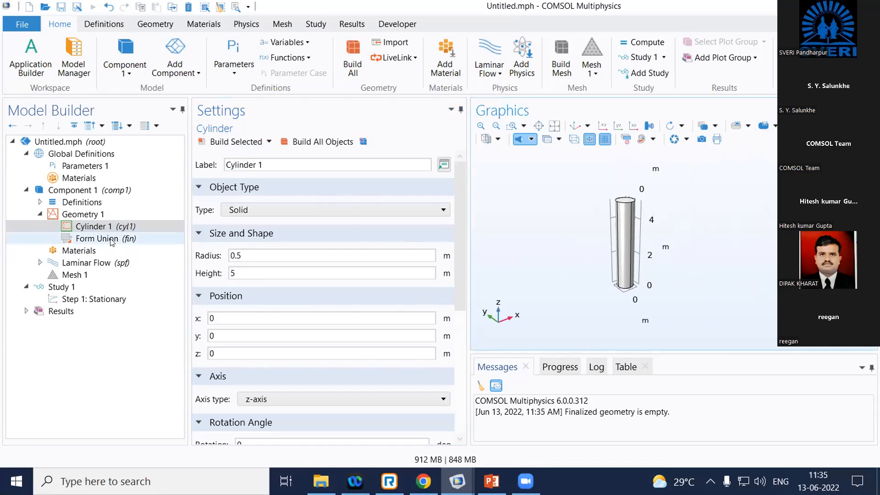
{"action": "left_click", "coordinate": [304, 142]}
{"action": "left_click", "coordinate": [40, 214]}
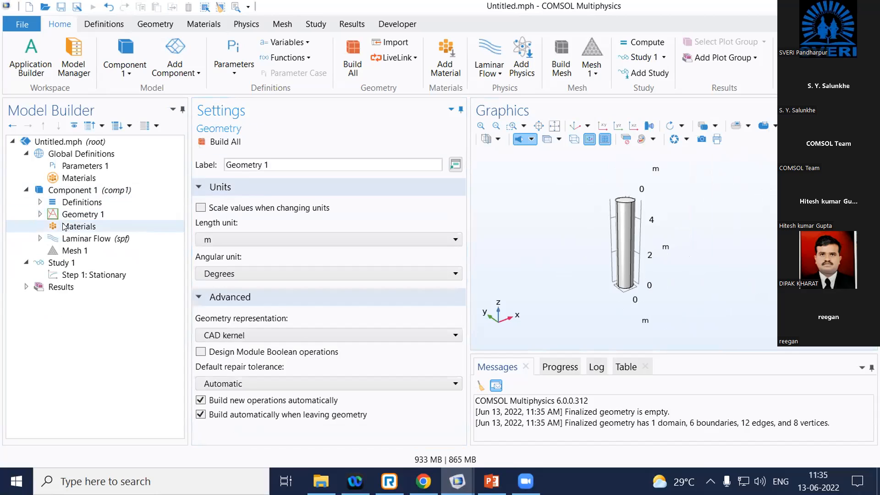
Add the built-in material Air from the material library to Component 1.
{"action": "left_click", "coordinate": [64, 227]}
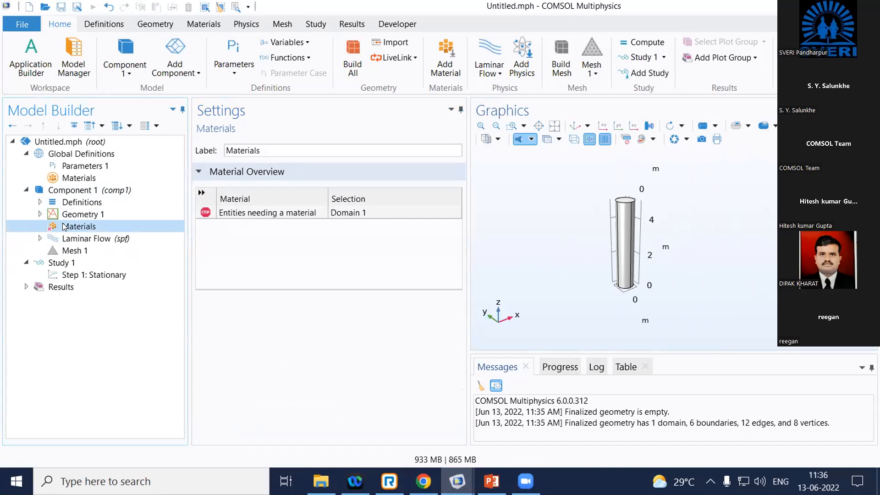
{"action": "right_click", "coordinate": [64, 226]}
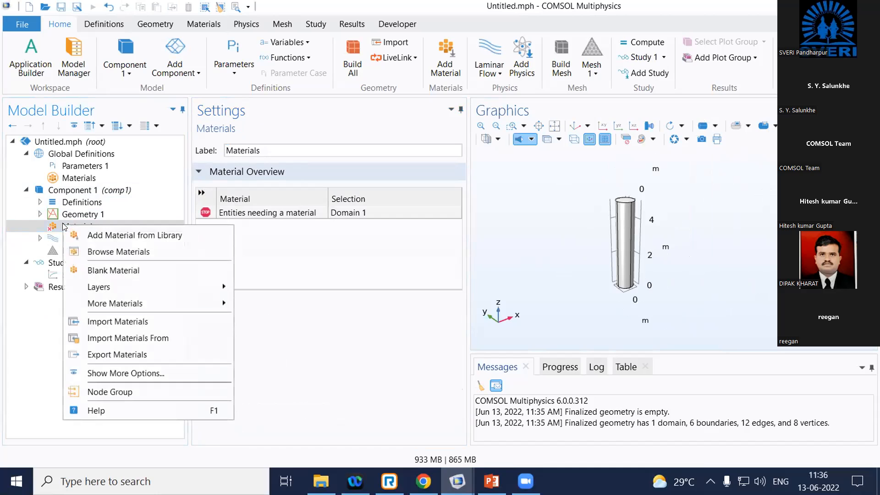
{"action": "left_click", "coordinate": [84, 235]}
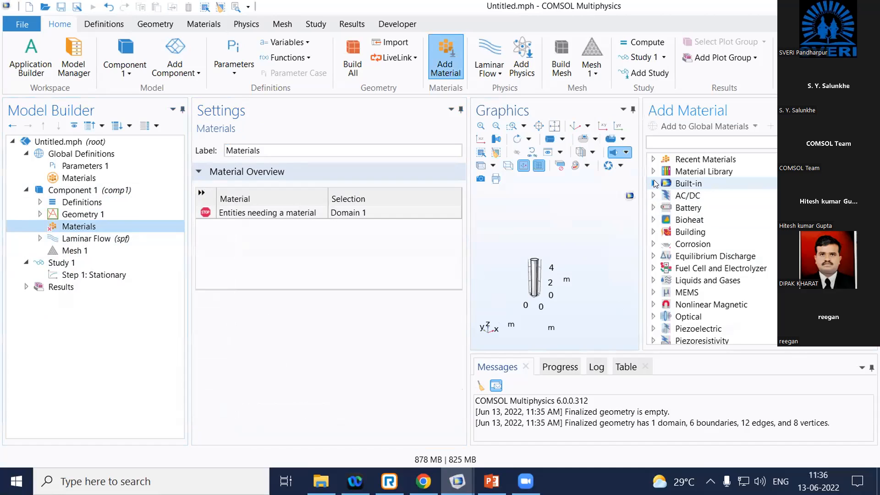
{"action": "left_click", "coordinate": [653, 183]}
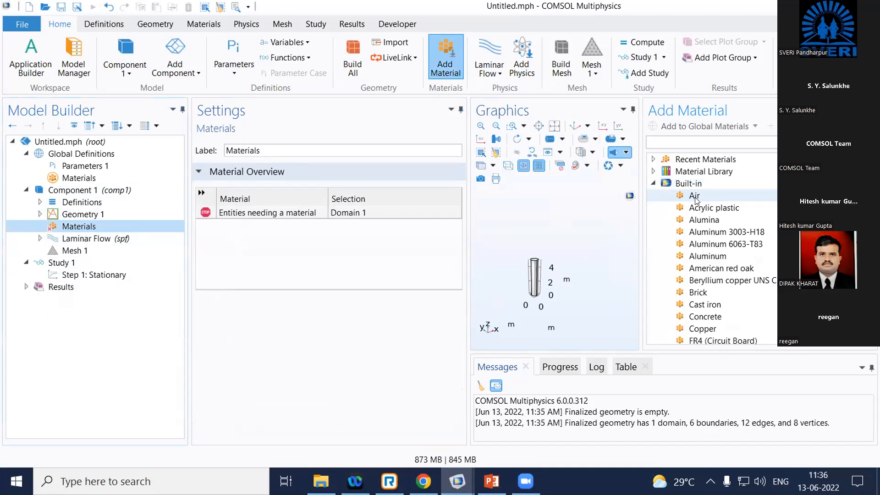
{"action": "left_click", "coordinate": [695, 198]}
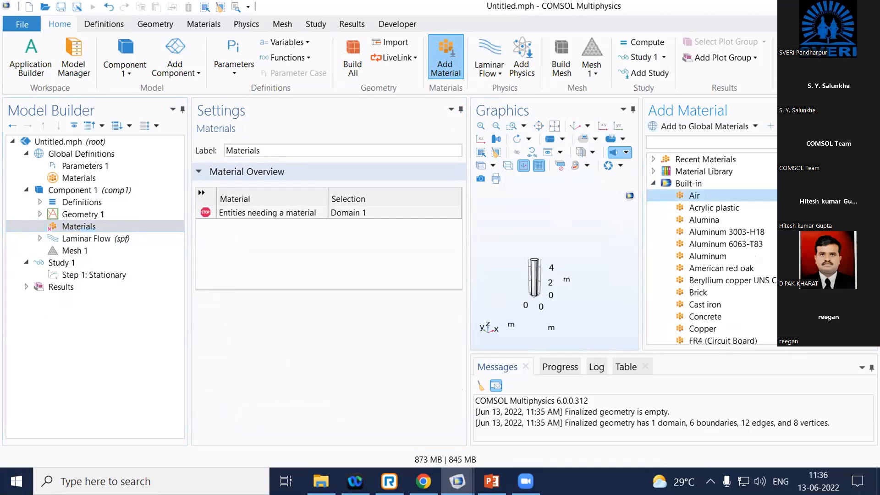
{"action": "left_click", "coordinate": [793, 126]}
{"action": "left_click", "coordinate": [111, 345]}
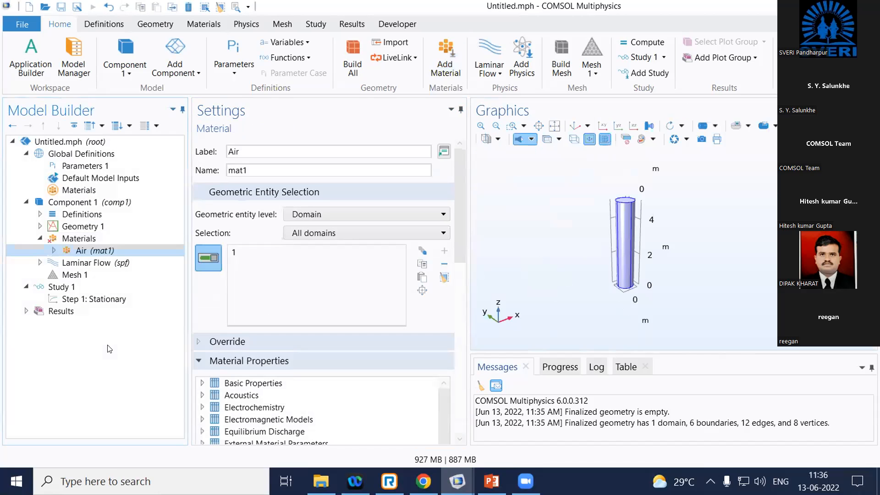
{"action": "left_click_drag", "start_coordinate": [534, 248], "coordinate": [553, 272]}
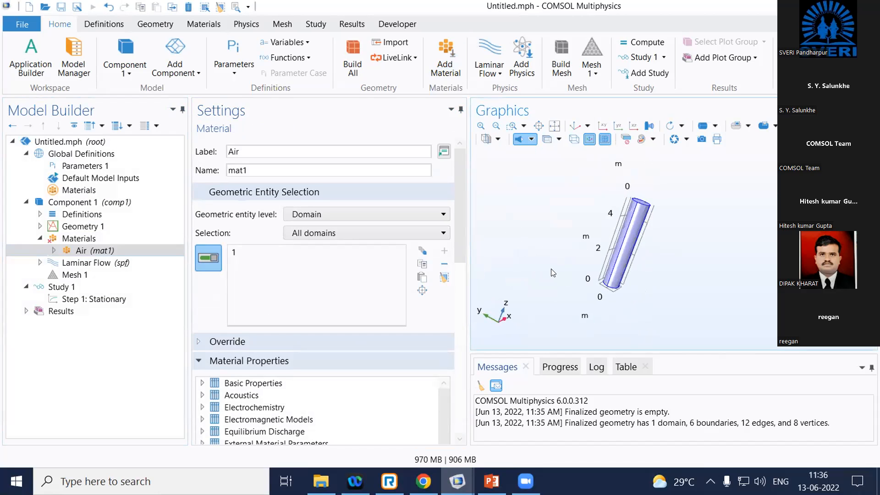
Examine the Laminar Flow subnodes Fluid Properties 1, Initial Values 1 and Wall 1, and the compressibility options of the physical model.
{"action": "left_click", "coordinate": [40, 239]}
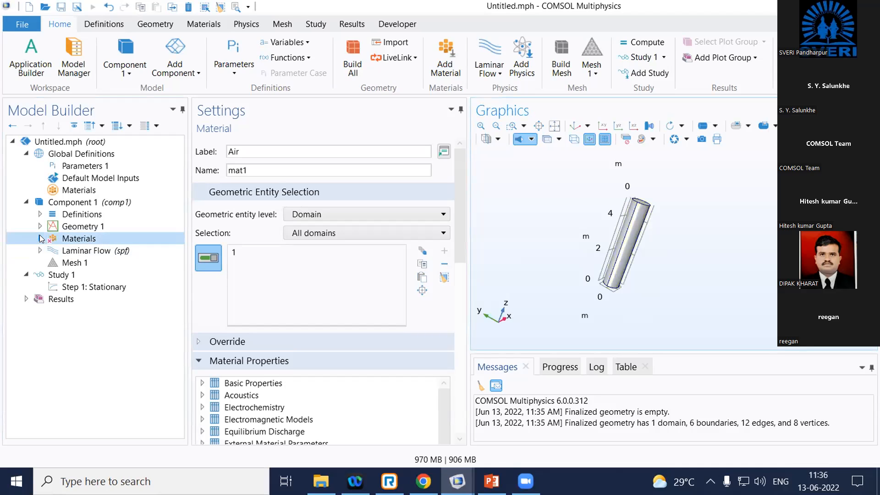
{"action": "left_click", "coordinate": [80, 252]}
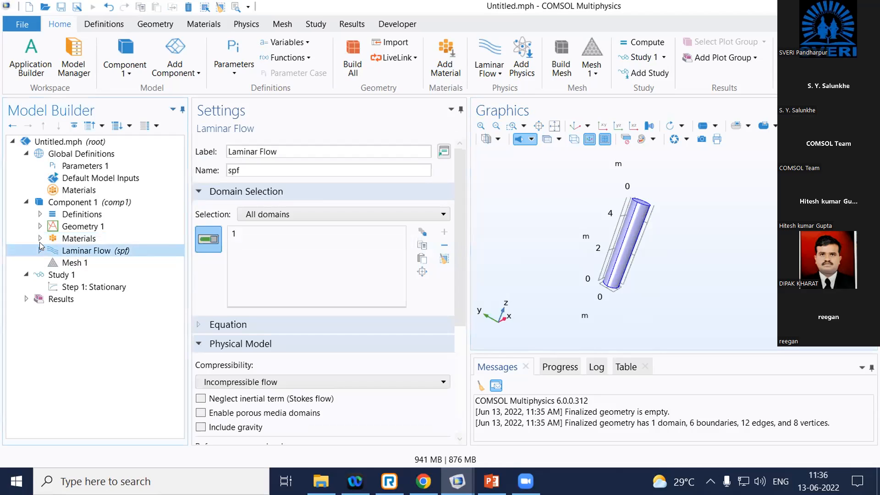
{"action": "left_click", "coordinate": [39, 250]}
{"action": "left_click", "coordinate": [82, 264]}
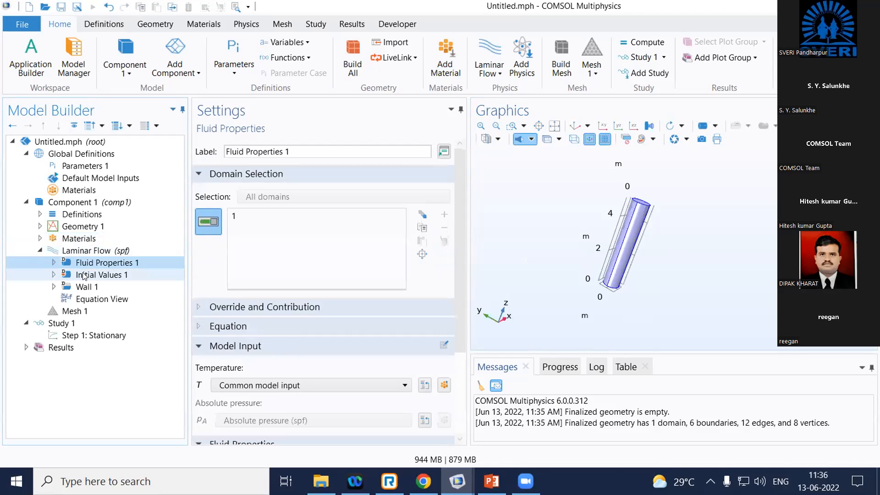
{"action": "left_click", "coordinate": [84, 275]}
{"action": "left_click", "coordinate": [85, 287]}
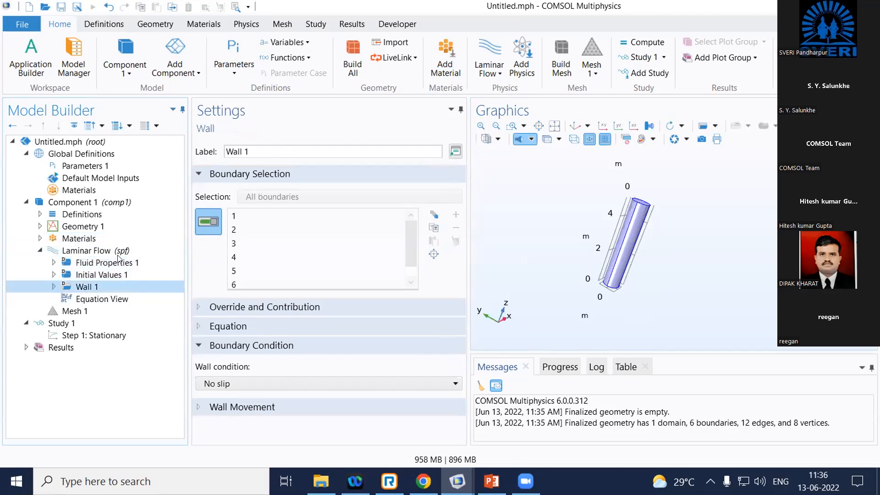
{"action": "left_click", "coordinate": [179, 250]}
{"action": "scroll", "coordinate": [456, 239], "scroll_direction": "down", "scroll_amount": 3}
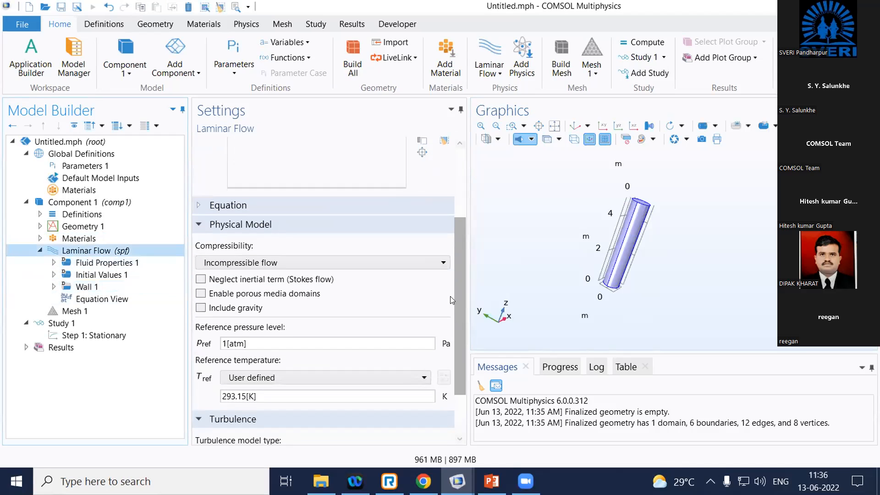
{"action": "left_click", "coordinate": [346, 261]}
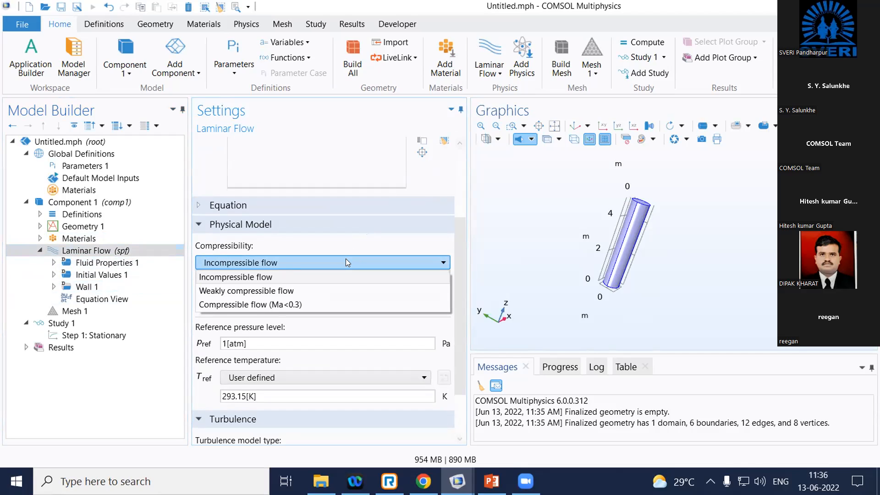
{"action": "left_click", "coordinate": [520, 256]}
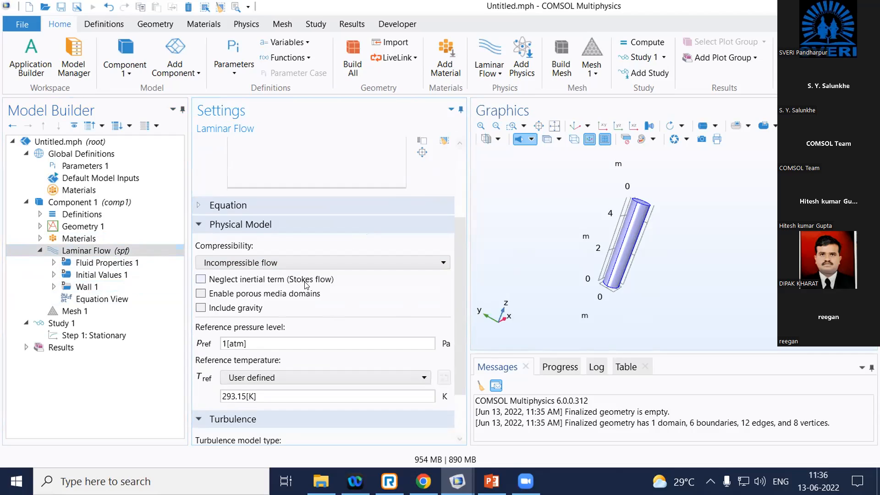
Include gravity in the Laminar Flow physical model, and check the Gravity 1 acceleration components and the interface's reference settings.
{"action": "left_click", "coordinate": [202, 308]}
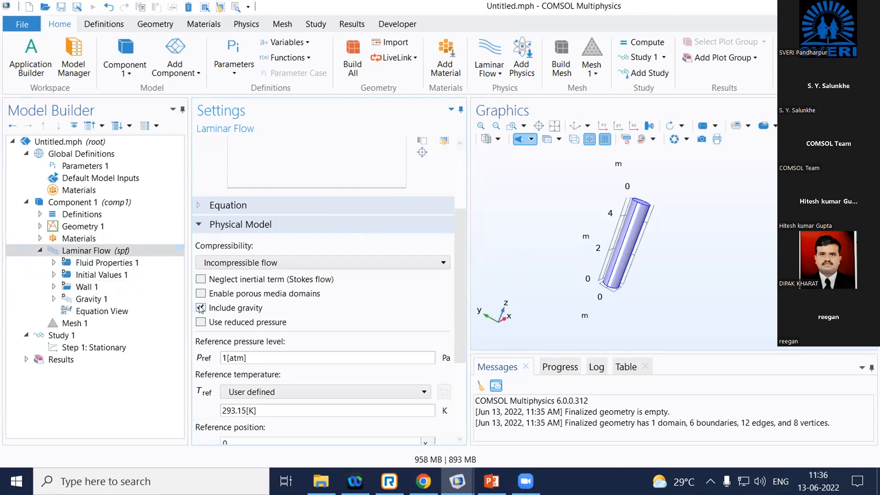
{"action": "left_click", "coordinate": [103, 300]}
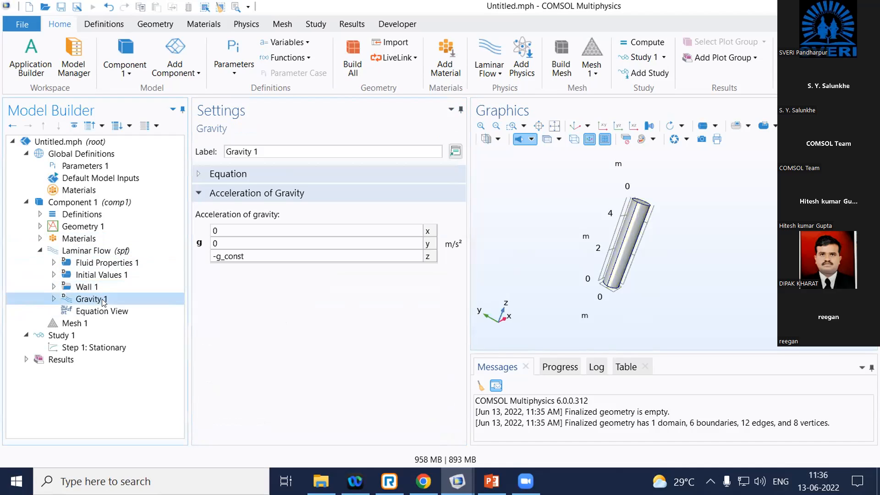
{"action": "left_click", "coordinate": [103, 239]}
{"action": "left_click", "coordinate": [109, 251]}
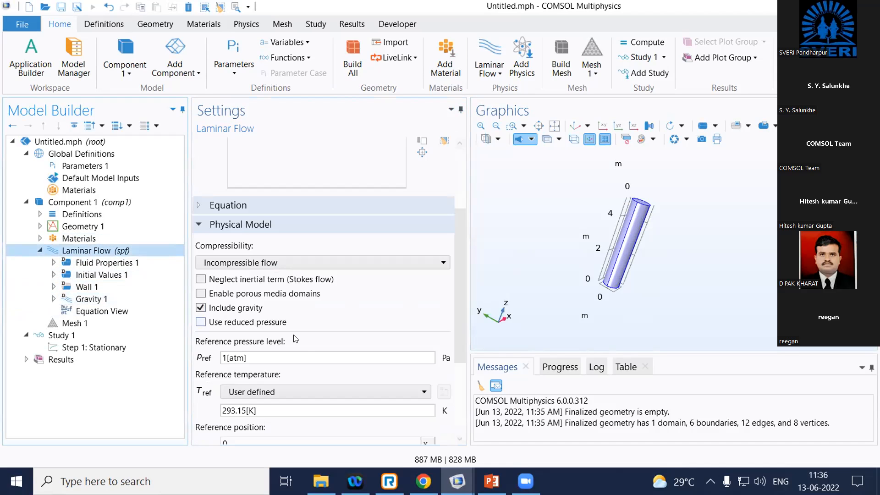
{"action": "scroll", "coordinate": [316, 340], "scroll_direction": "down", "scroll_amount": 5}
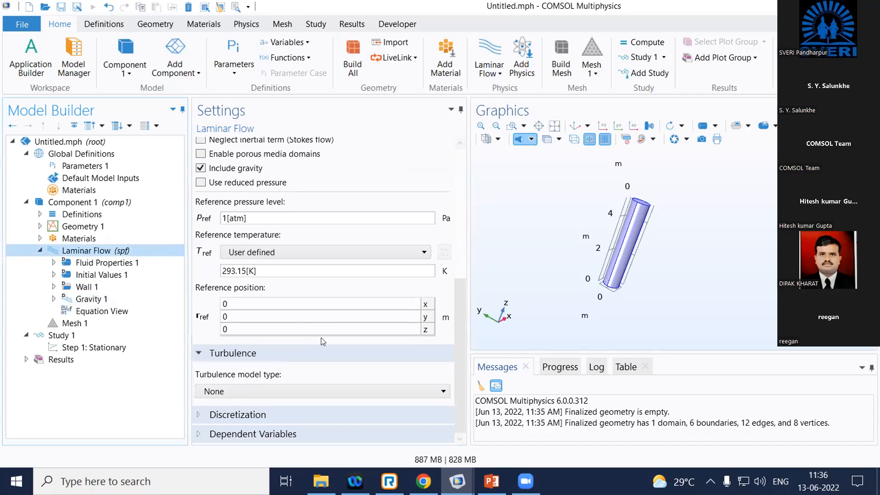
Examine the fluid's density, constitutive relation and viscosity settings, the initial velocity and pressure, and the wall condition.
{"action": "left_click", "coordinate": [111, 263]}
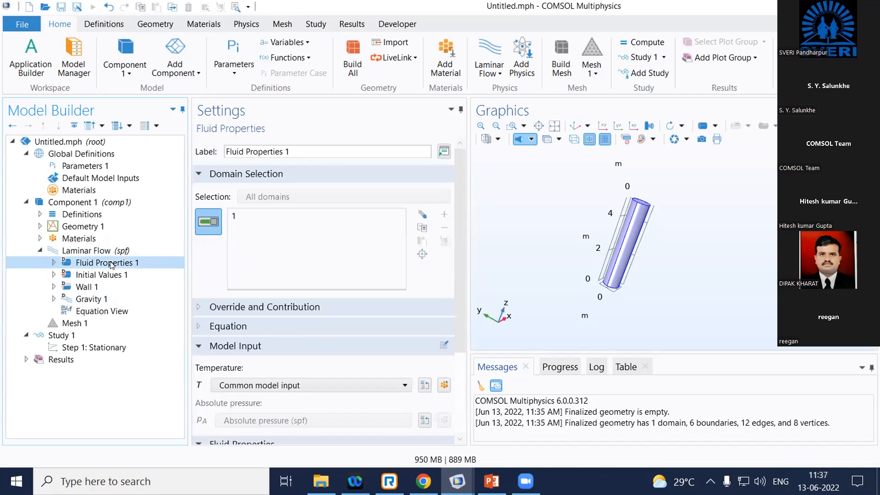
{"action": "left_click_drag", "start_coordinate": [454, 268], "coordinate": [453, 408]}
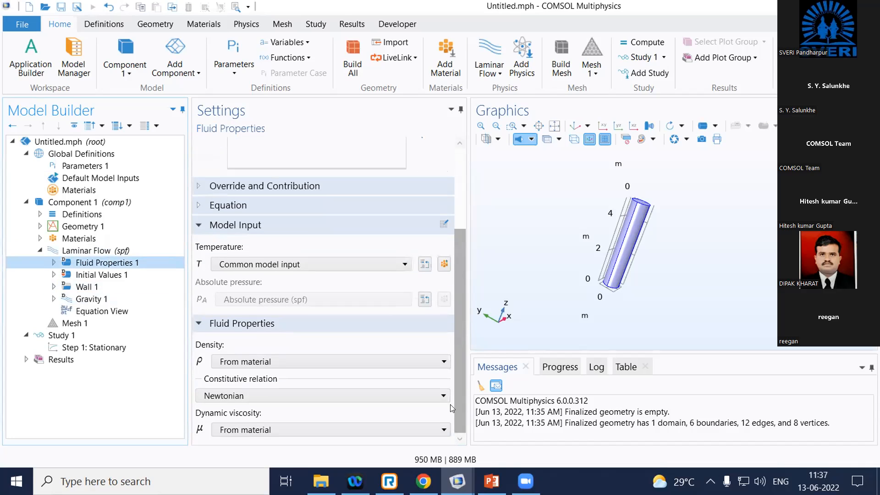
{"action": "left_click", "coordinate": [277, 396]}
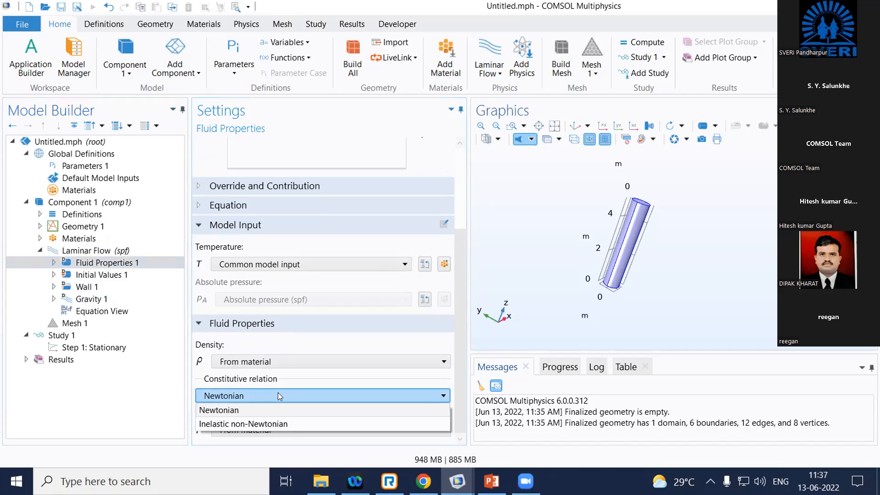
{"action": "left_click", "coordinate": [277, 393]}
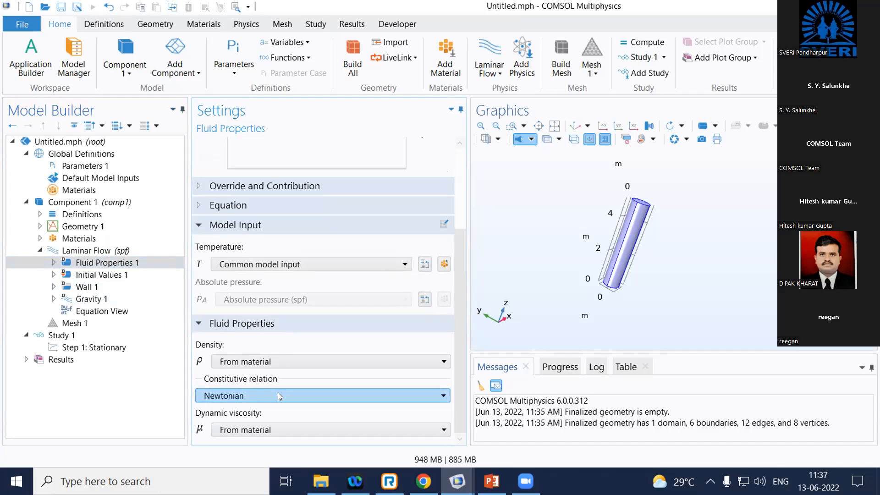
{"action": "left_click", "coordinate": [145, 276]}
{"action": "left_click_drag", "start_coordinate": [462, 282], "coordinate": [458, 354]}
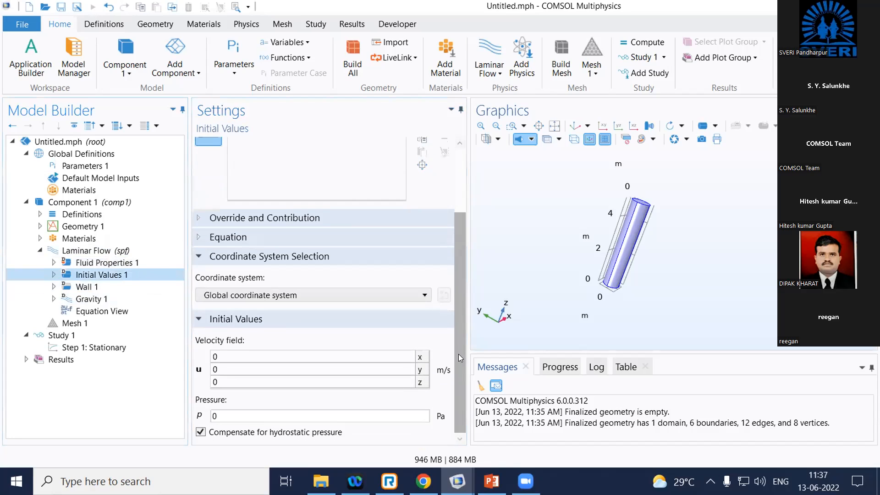
{"action": "left_click", "coordinate": [92, 287]}
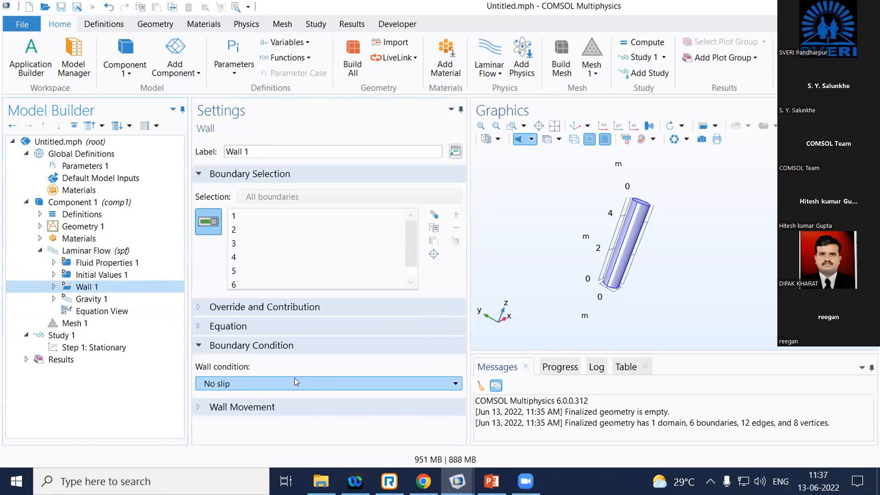
Add an Inlet boundary condition to Laminar Flow and assign it to the cylinder's upper circular face.
{"action": "left_click", "coordinate": [88, 254]}
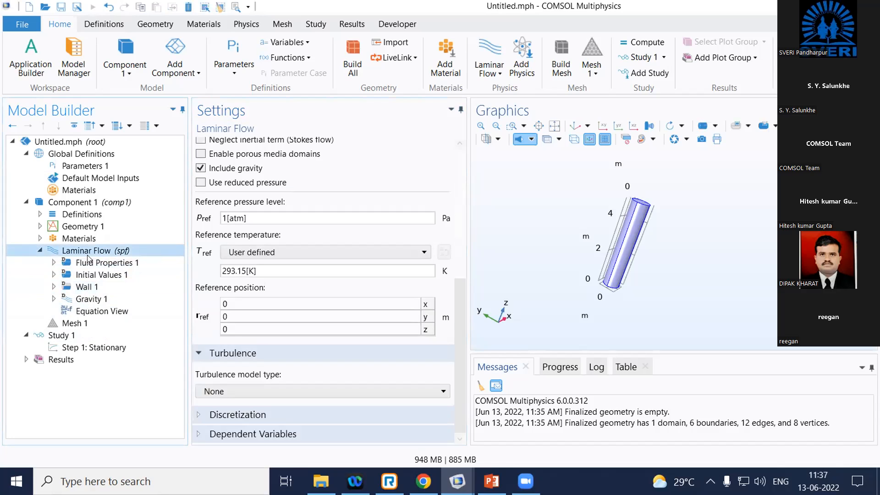
{"action": "right_click", "coordinate": [87, 255]}
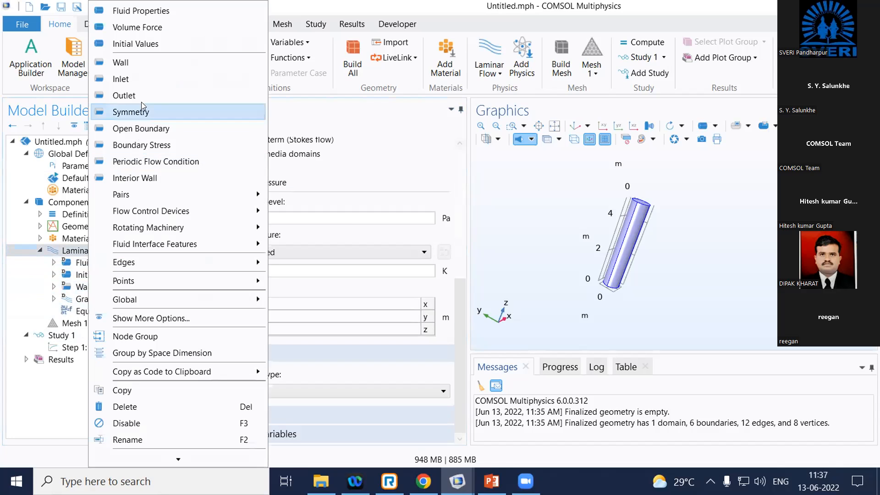
{"action": "left_click", "coordinate": [132, 78]}
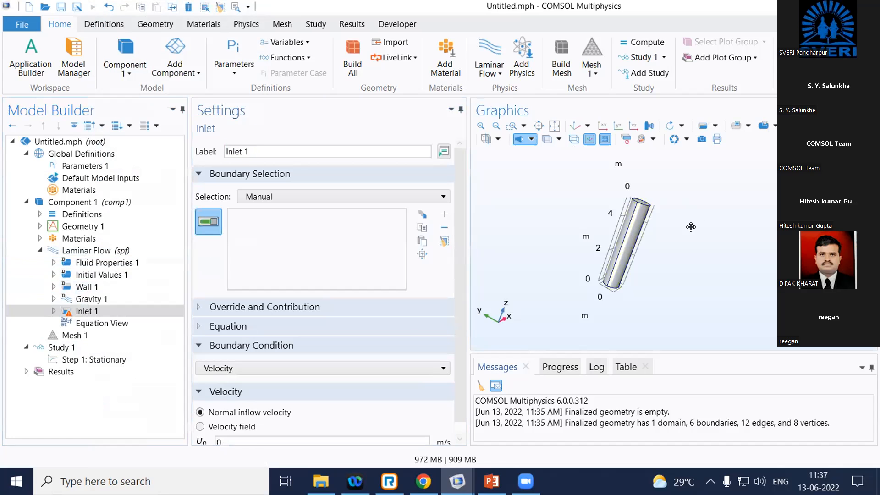
{"action": "left_click", "coordinate": [646, 214]}
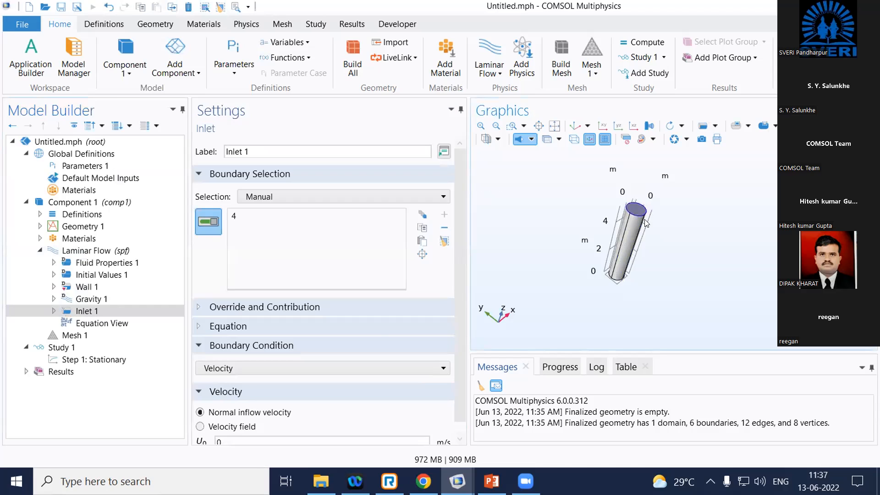
Set the normal inflow velocity of Inlet 1 to 1 m/s.
{"action": "scroll", "coordinate": [457, 284], "scroll_direction": "down", "scroll_amount": 1}
{"action": "left_click", "coordinate": [233, 430]}
{"action": "double_click", "coordinate": [233, 430]}
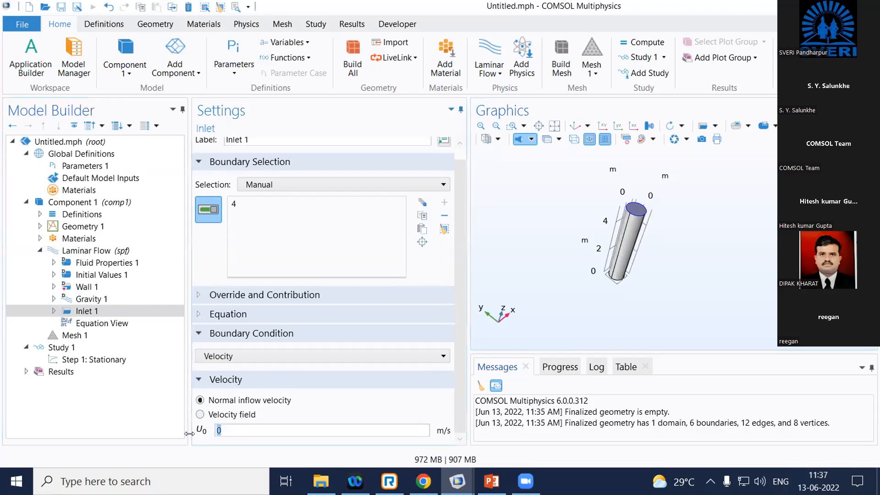
{"action": "type", "text": "1"}
Add an Outlet boundary condition to Laminar Flow, assign it to the cylinder's lower circular face, and check its pressure conditions.
{"action": "left_click", "coordinate": [93, 251]}
{"action": "right_click", "coordinate": [93, 251]}
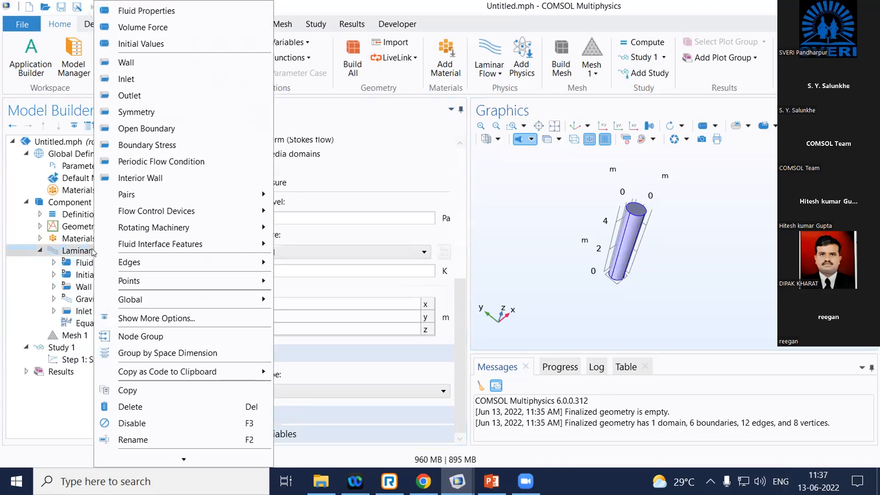
{"action": "left_click", "coordinate": [137, 95]}
{"action": "left_click_drag", "start_coordinate": [659, 274], "coordinate": [627, 285]}
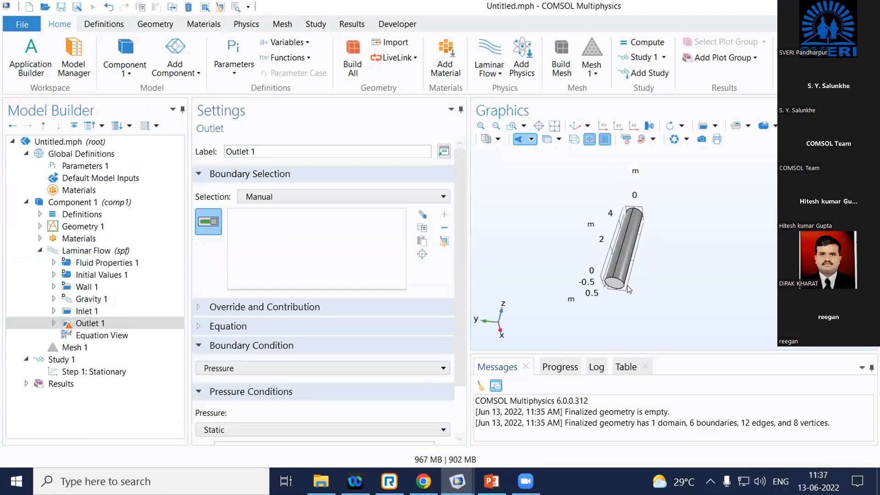
{"action": "left_click", "coordinate": [610, 288]}
{"action": "left_click_drag", "start_coordinate": [459, 278], "coordinate": [458, 338]}
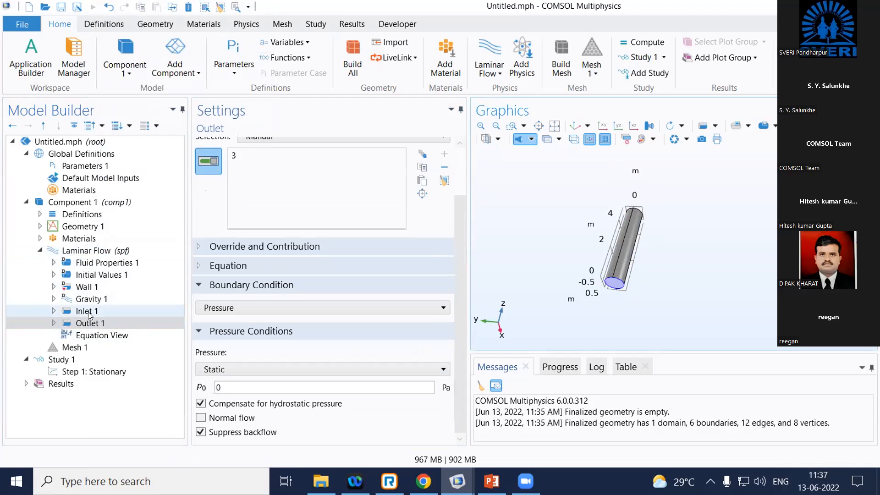
Try the RANS turbulence model type for the Laminar Flow interface and restore the type to None.
{"action": "left_click", "coordinate": [40, 251]}
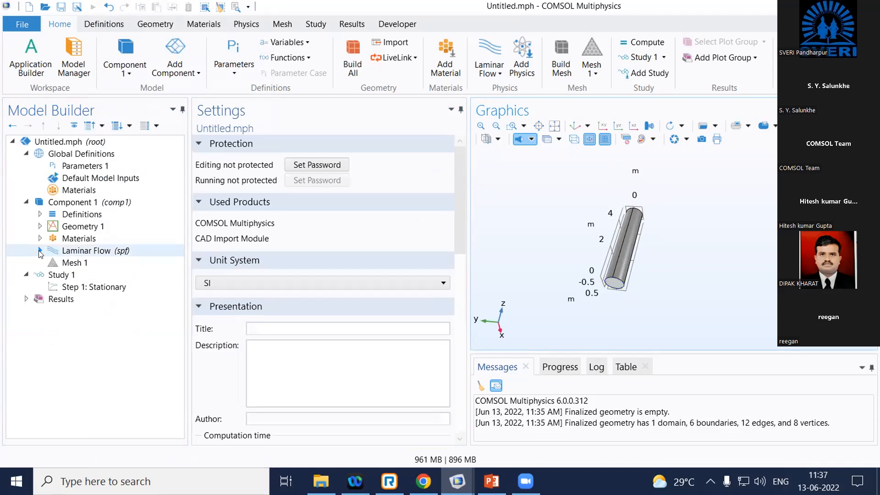
{"action": "left_click", "coordinate": [76, 252]}
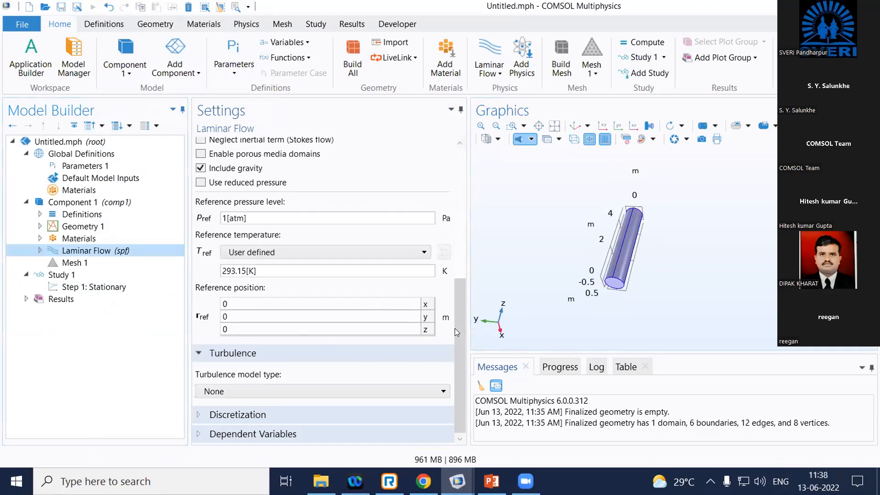
{"action": "left_click", "coordinate": [259, 391]}
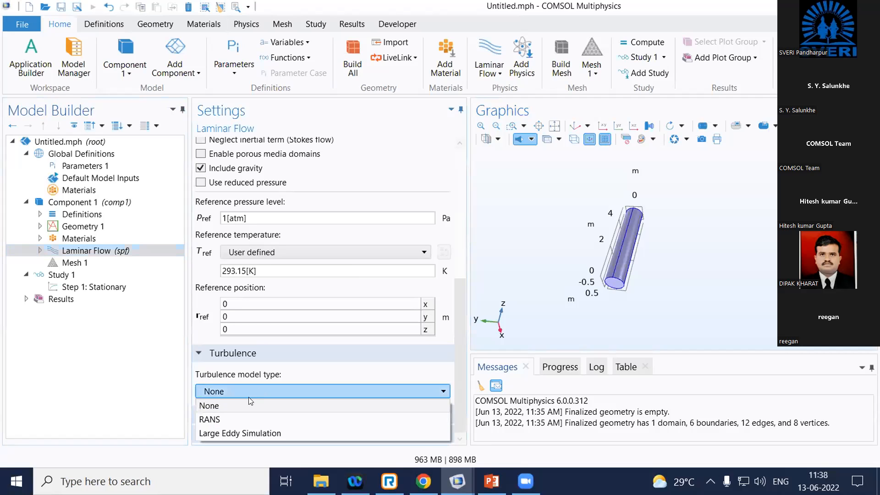
{"action": "left_click", "coordinate": [232, 419]}
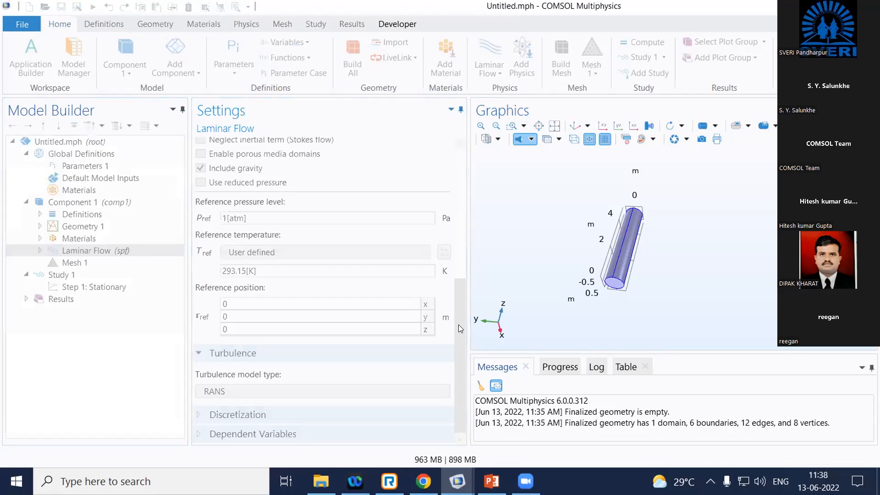
{"action": "scroll", "coordinate": [458, 352], "scroll_direction": "down", "scroll_amount": 4}
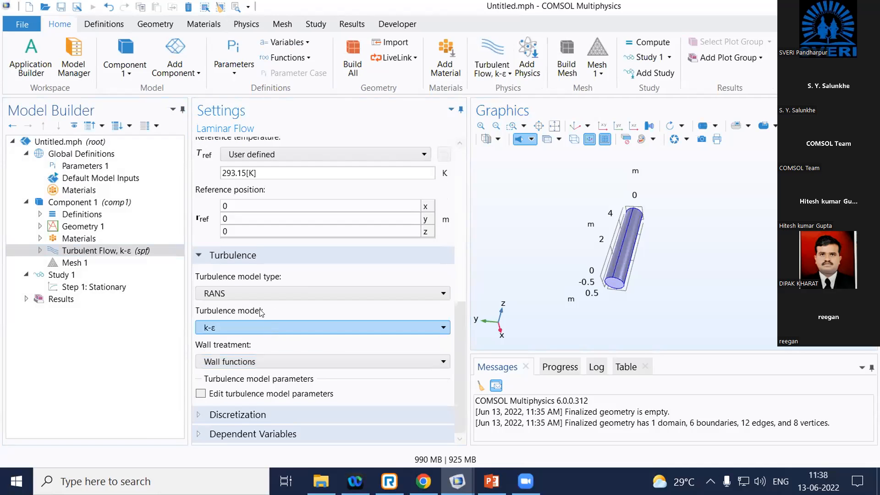
{"action": "left_click", "coordinate": [245, 293]}
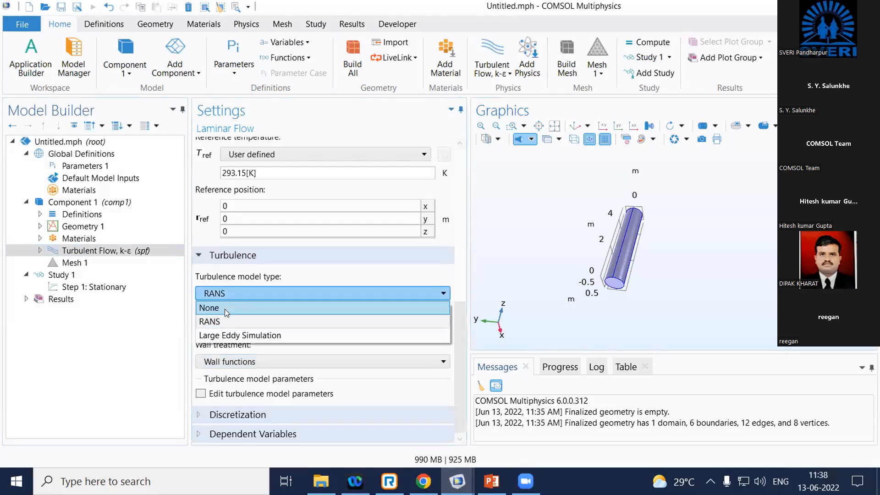
{"action": "left_click", "coordinate": [225, 309]}
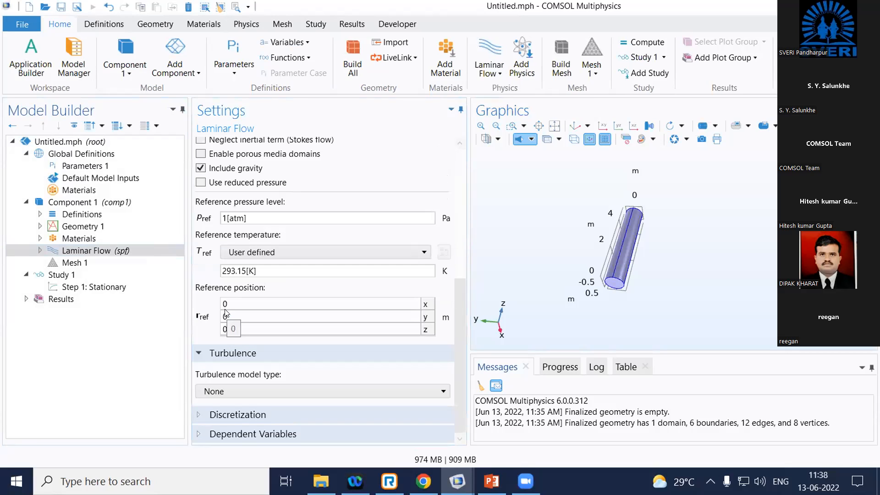
Examine the sequence types and predefined element sizes available for Mesh 1.
{"action": "left_click", "coordinate": [67, 264]}
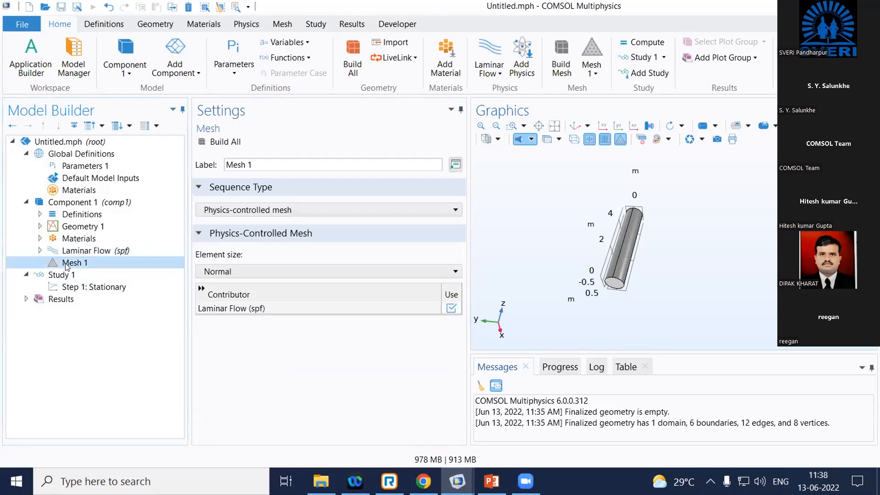
{"action": "left_click", "coordinate": [240, 211]}
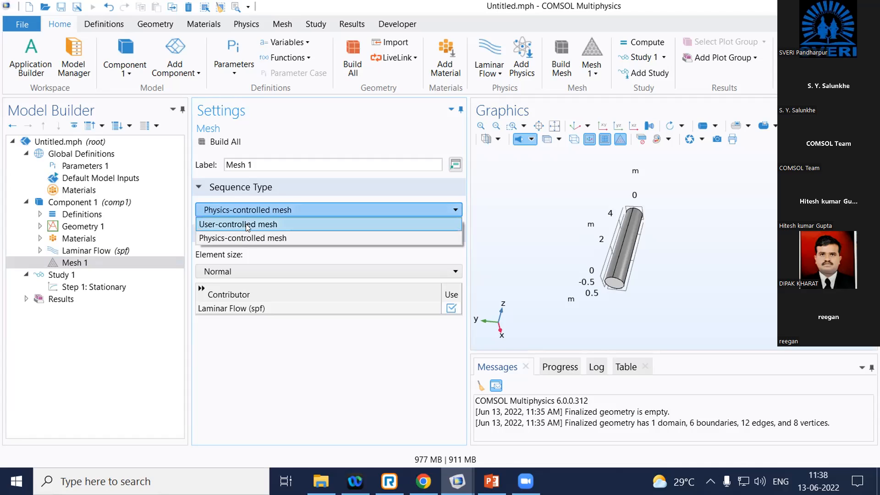
{"action": "left_click", "coordinate": [248, 238]}
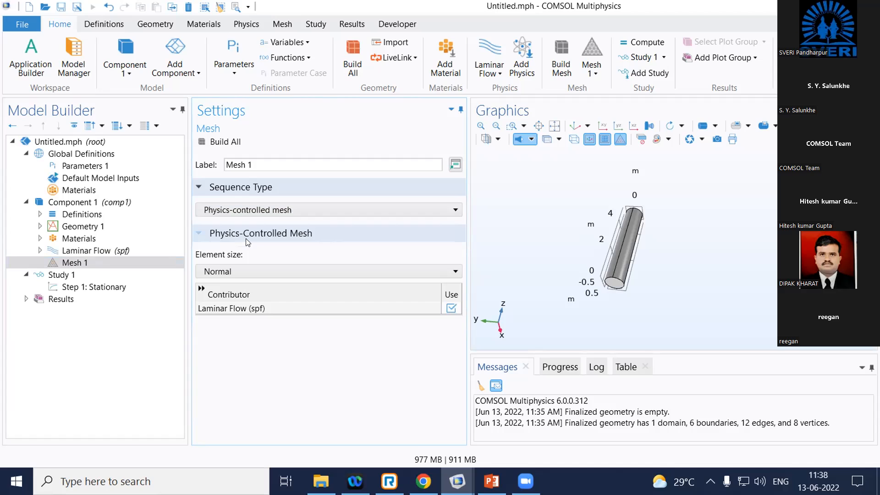
{"action": "left_click", "coordinate": [248, 274]}
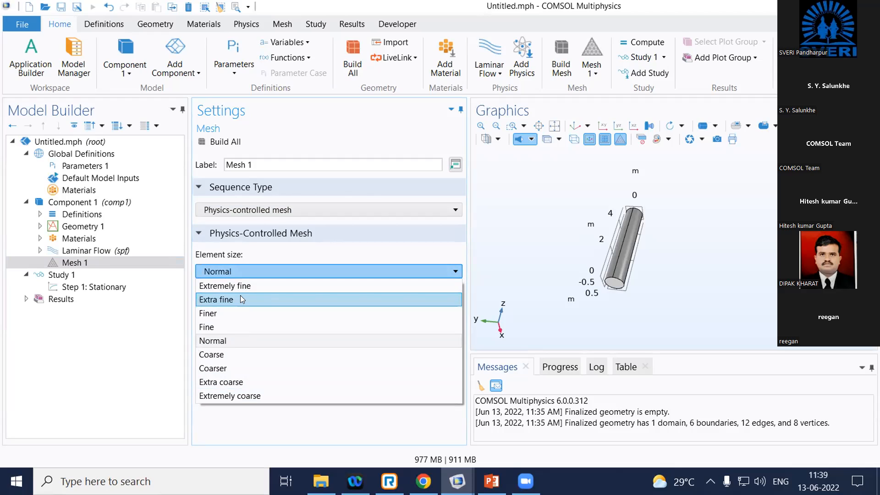
{"action": "left_click", "coordinate": [232, 411]}
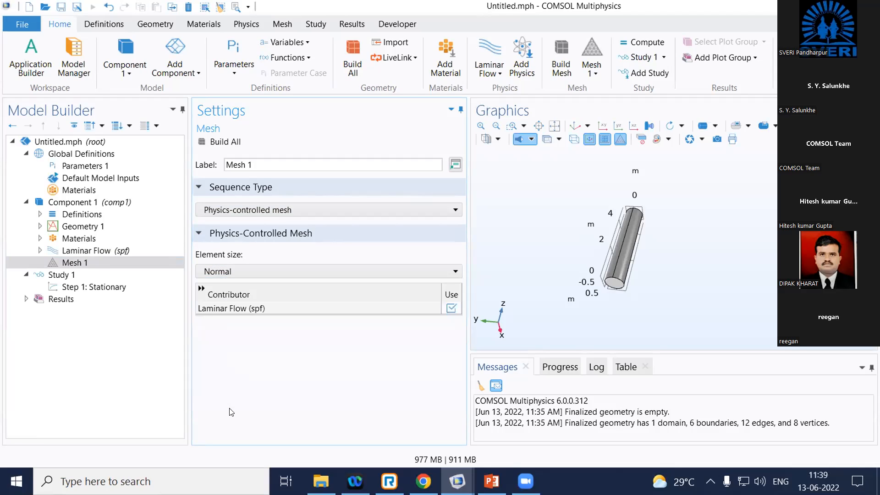
Switch Mesh 1 to a user-controlled mesh to examine its size and corner refinement nodes, and restore the physics-controlled mesh.
{"action": "left_click", "coordinate": [259, 209]}
{"action": "left_click", "coordinate": [256, 221]}
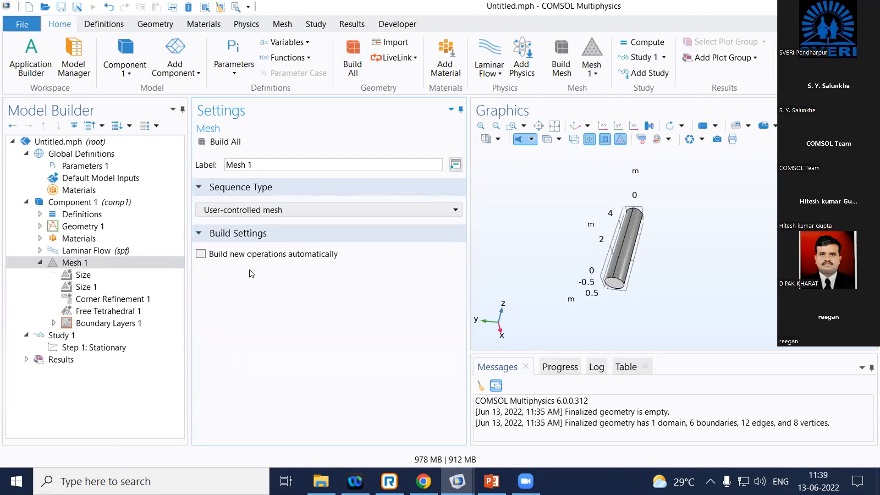
{"action": "left_click", "coordinate": [84, 277]}
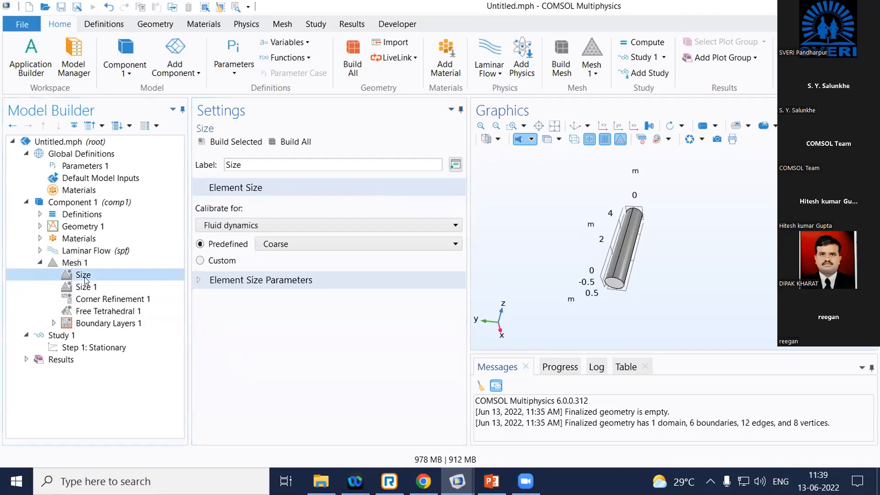
{"action": "left_click", "coordinate": [107, 287]}
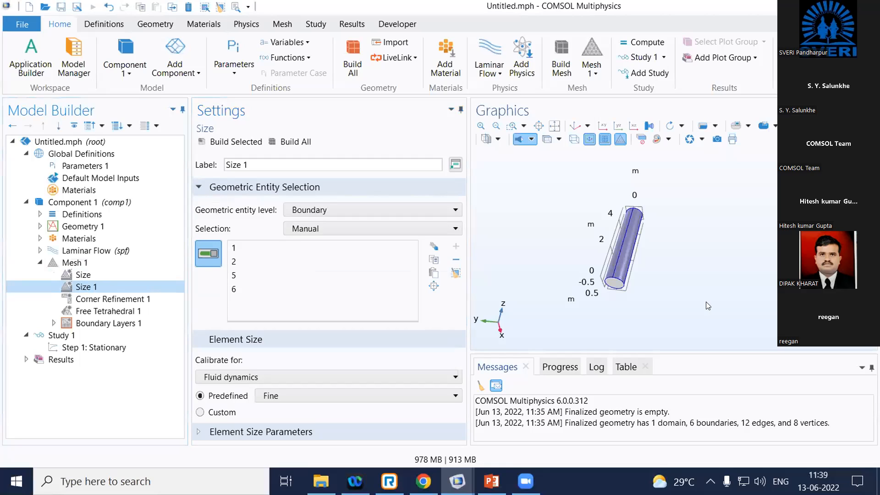
{"action": "left_click", "coordinate": [90, 301]}
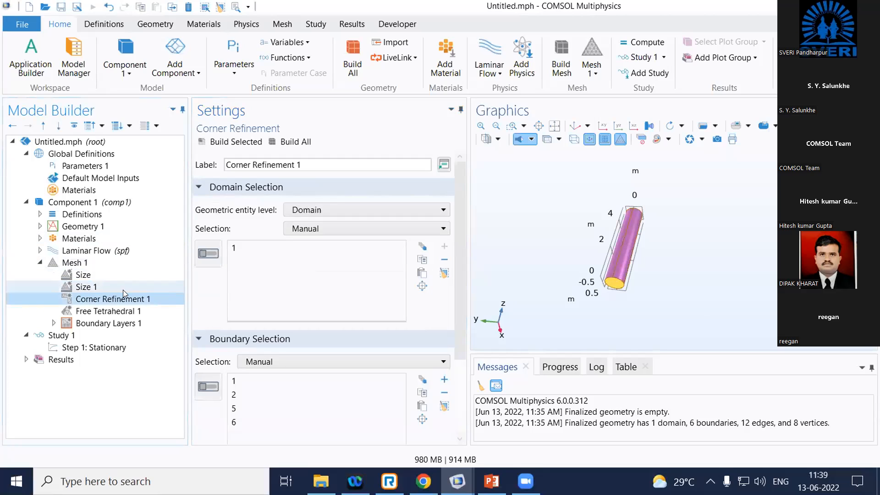
{"action": "left_click", "coordinate": [73, 263]}
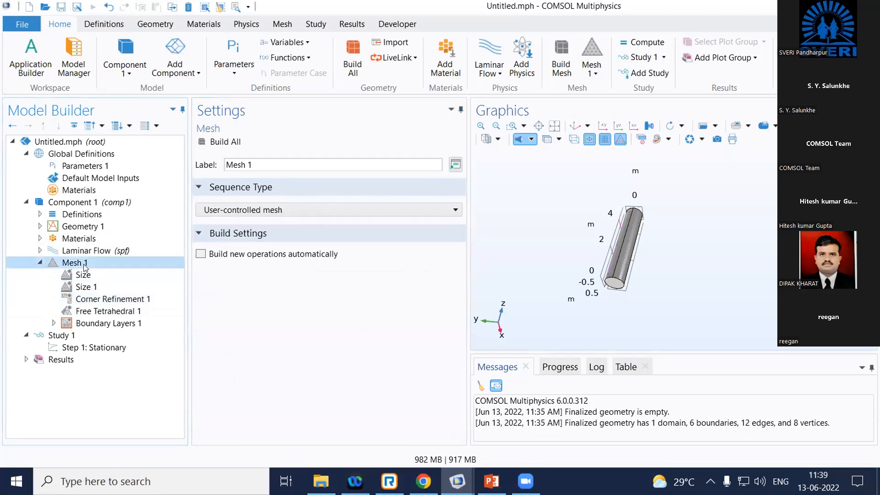
{"action": "left_click", "coordinate": [291, 210]}
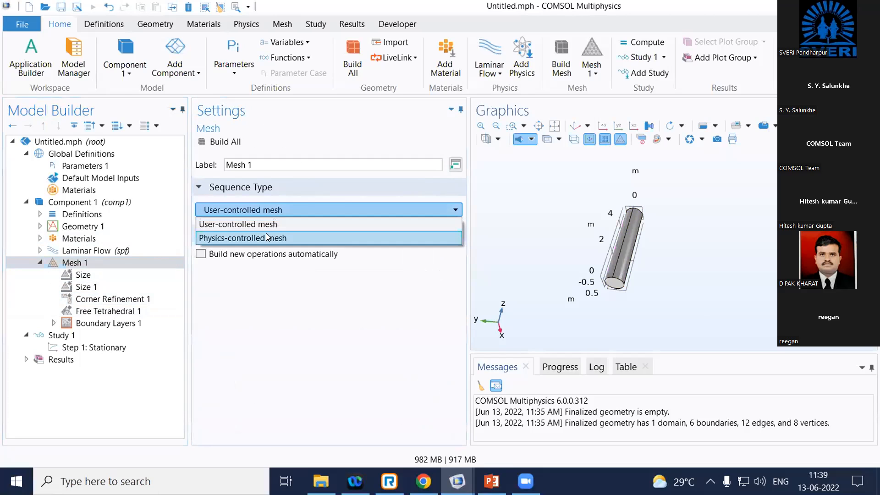
{"action": "left_click", "coordinate": [269, 238]}
Set the element size of Mesh 1 to Coarse, build the mesh and inspect it on the cylinder.
{"action": "left_click", "coordinate": [264, 271]}
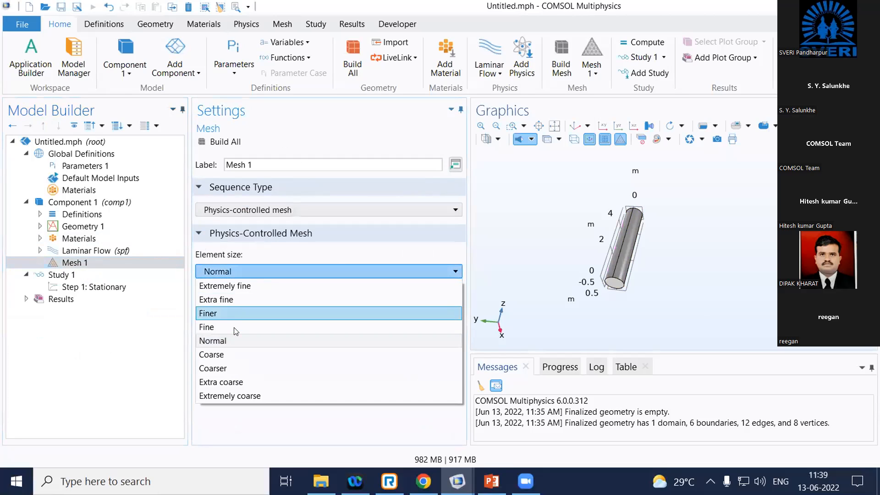
{"action": "left_click", "coordinate": [224, 353]}
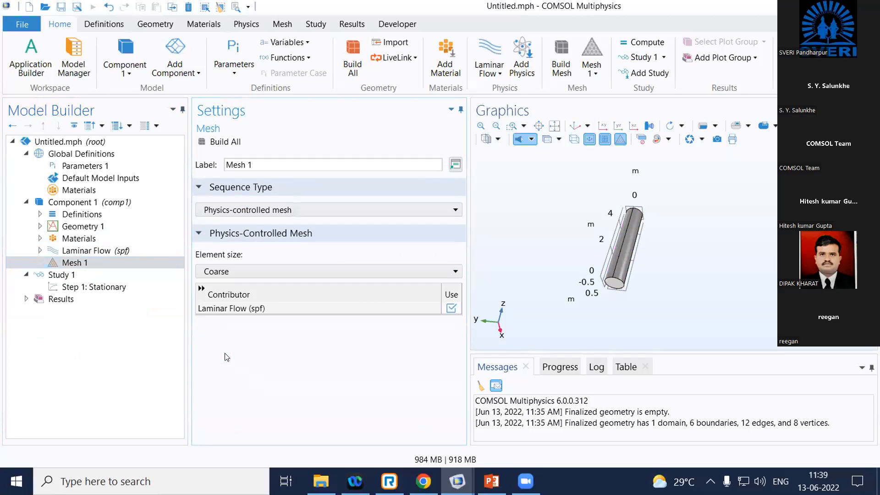
{"action": "left_click", "coordinate": [215, 143]}
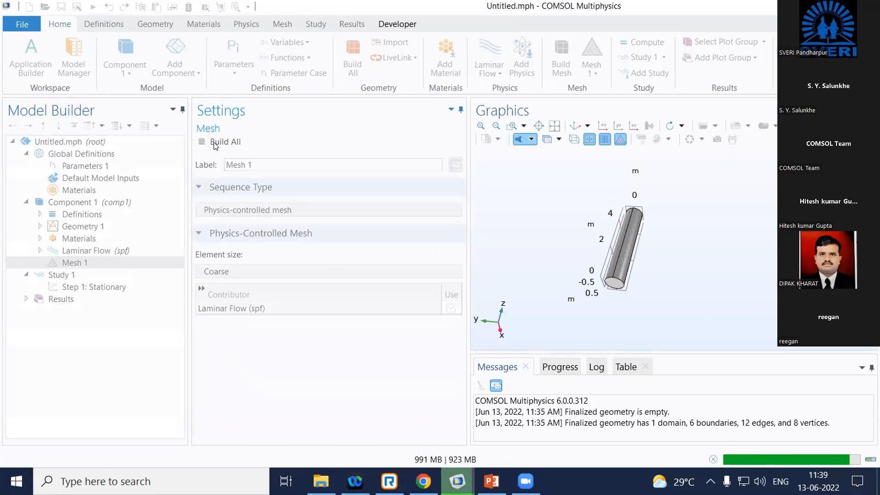
{"action": "left_click_drag", "start_coordinate": [690, 310], "coordinate": [632, 313]}
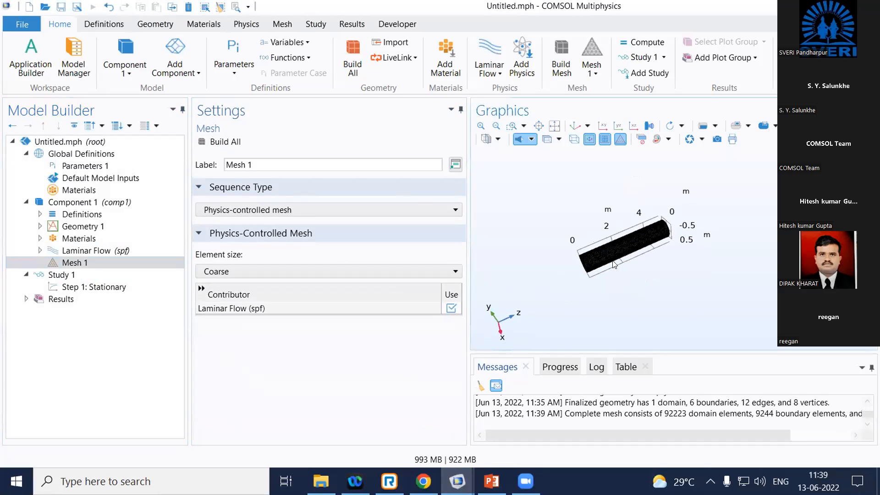
{"action": "scroll", "coordinate": [618, 241], "scroll_direction": "up", "scroll_amount": 4}
{"action": "left_click_drag", "start_coordinate": [662, 279], "coordinate": [707, 316]}
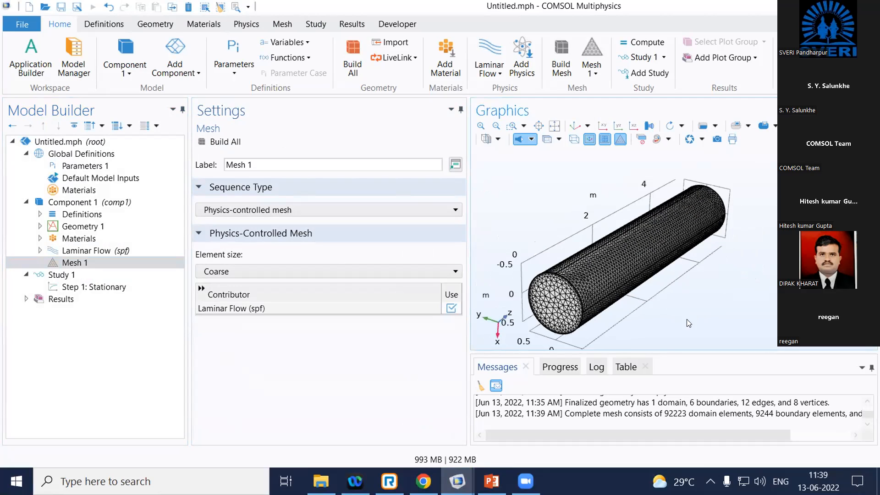
Set the element size of Mesh 1 to Coarser and rebuild the cylinder mesh.
{"action": "left_click", "coordinate": [329, 266]}
{"action": "left_click", "coordinate": [258, 369]}
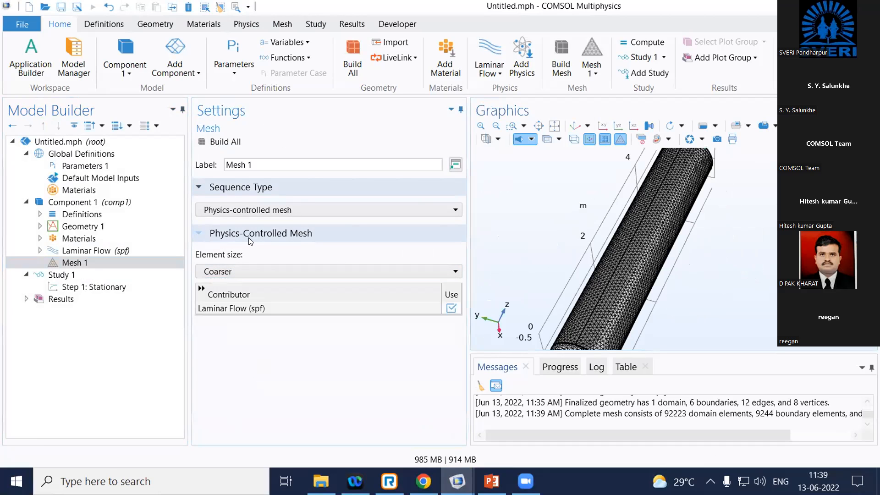
{"action": "left_click", "coordinate": [222, 141]}
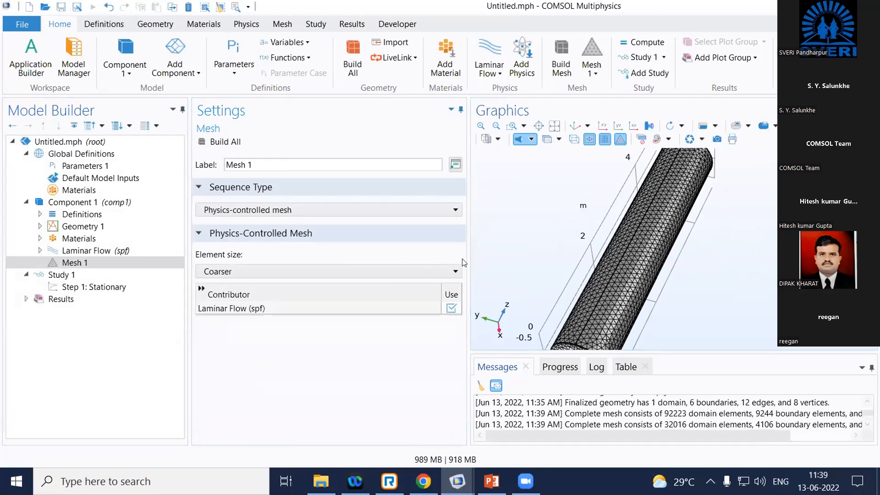
{"action": "left_click_drag", "start_coordinate": [653, 323], "coordinate": [591, 285]}
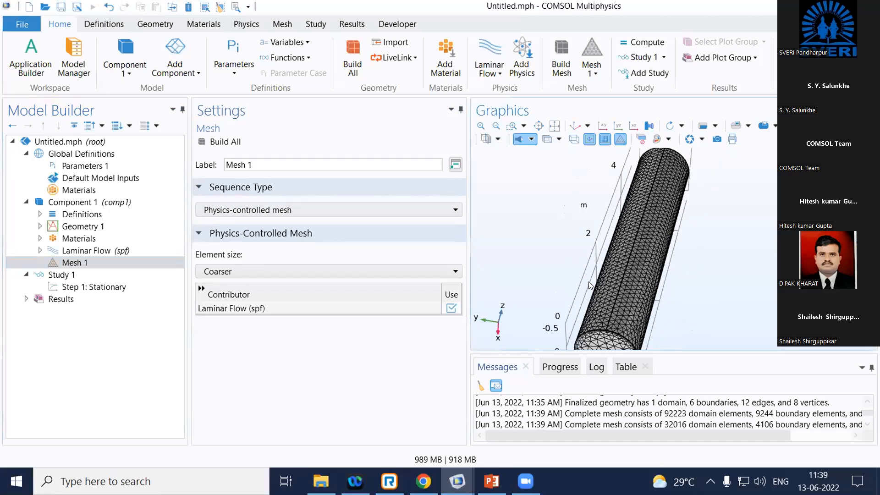
Create a mesh plot from Mesh 1 and inspect the element quality along the cylinder.
{"action": "left_click", "coordinate": [73, 263]}
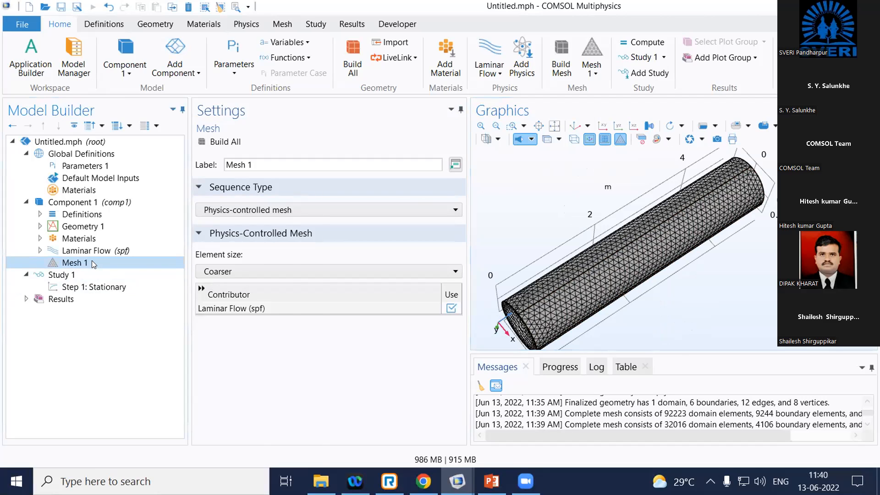
{"action": "right_click", "coordinate": [94, 264]}
{"action": "left_click", "coordinate": [116, 337]}
{"action": "left_click_drag", "start_coordinate": [699, 249], "coordinate": [528, 188]}
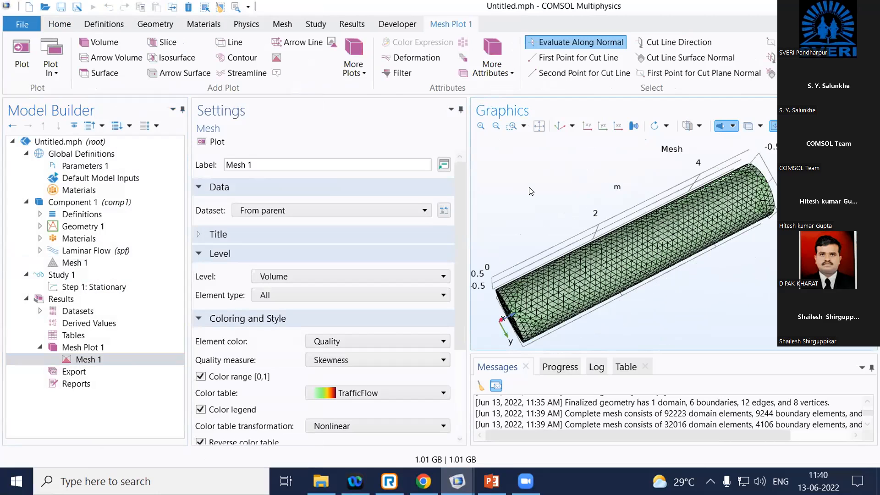
{"action": "left_click_drag", "start_coordinate": [601, 274], "coordinate": [682, 264]}
{"action": "left_click_drag", "start_coordinate": [530, 265], "coordinate": [484, 264]}
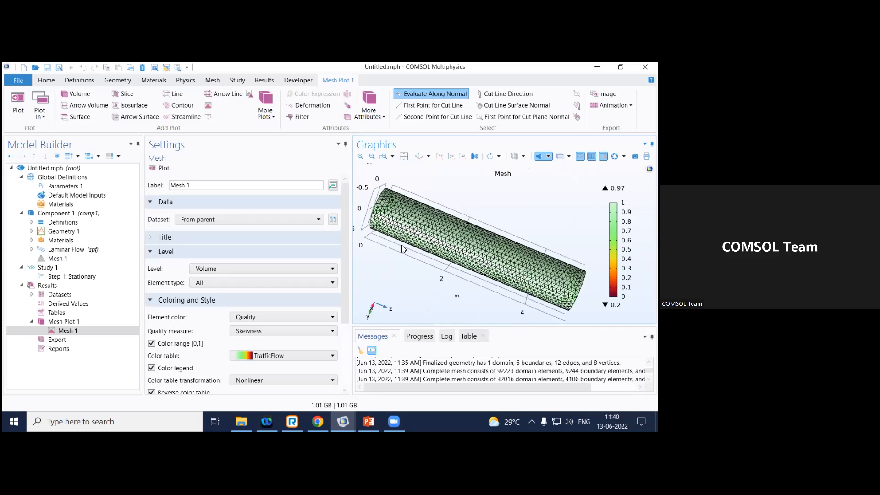
Examine the settings of Study 1 and its Stationary step.
{"action": "left_click", "coordinate": [64, 268]}
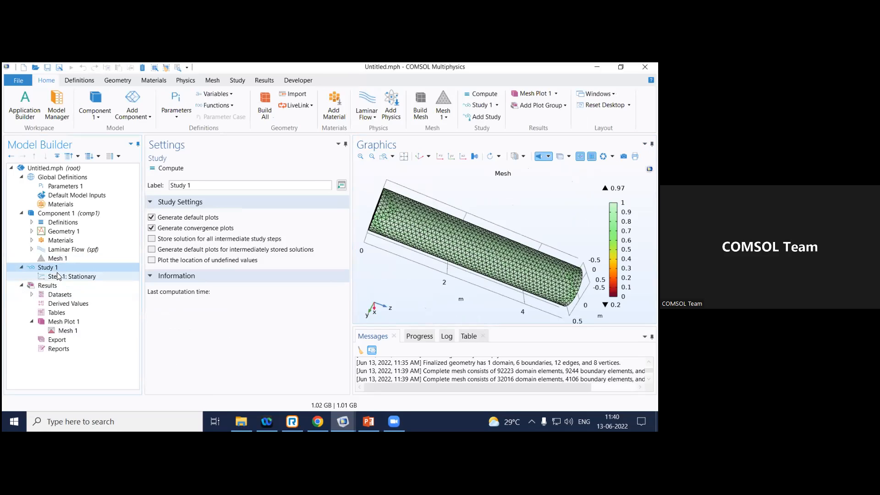
{"action": "left_click", "coordinate": [58, 277]}
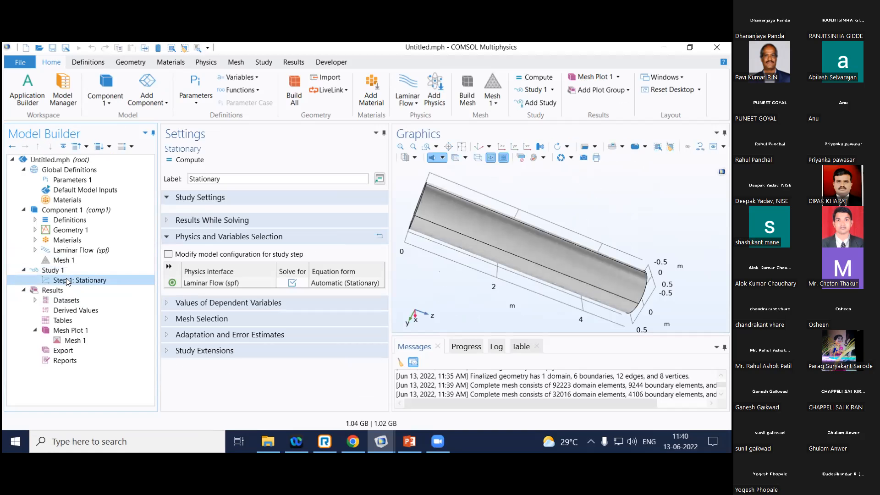
Generate the default solver configuration for Study 1 and examine the Fully Coupled 1 settings under Stationary Solver 1.
{"action": "right_click", "coordinate": [68, 281]}
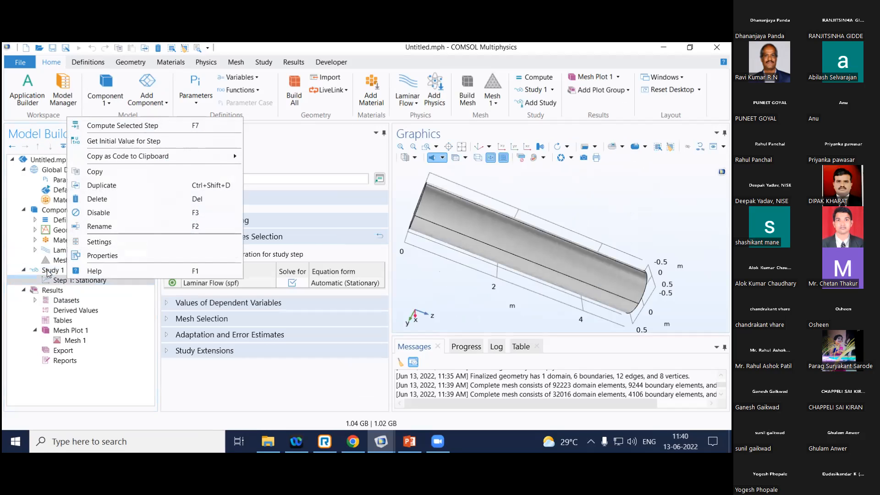
{"action": "left_click", "coordinate": [49, 271]}
{"action": "right_click", "coordinate": [49, 271]}
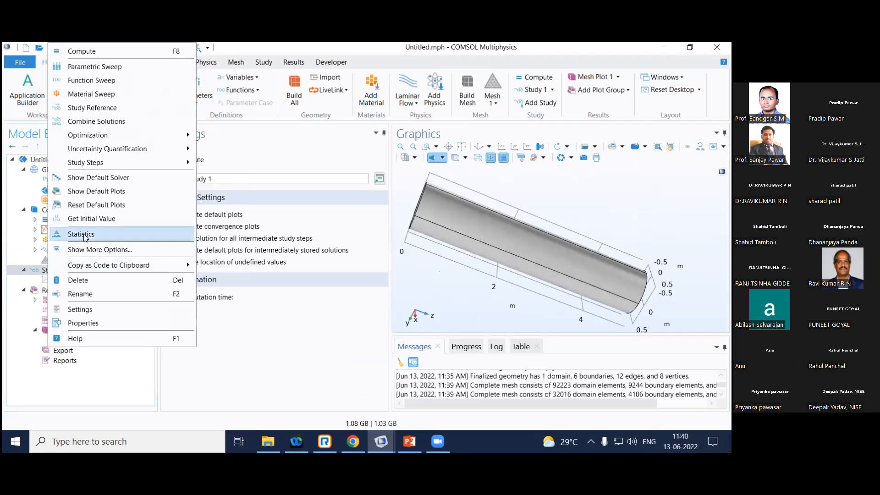
{"action": "key", "text": "Escape"}
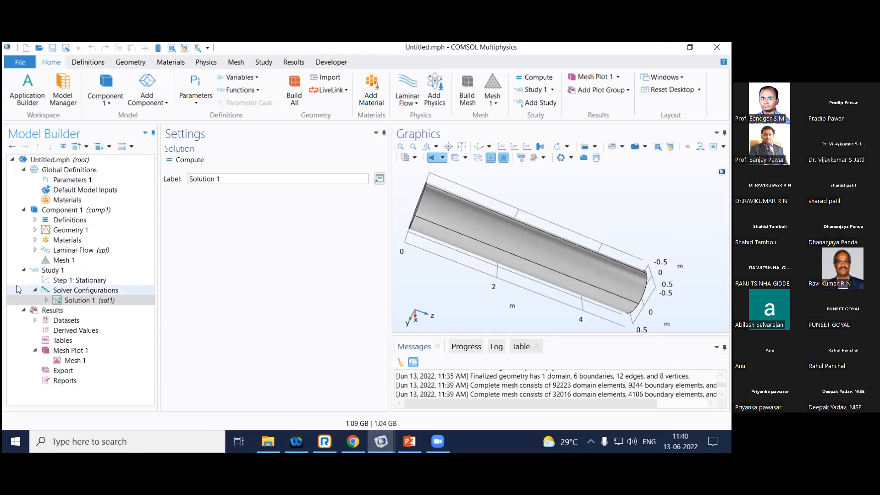
{"action": "left_click", "coordinate": [46, 300]}
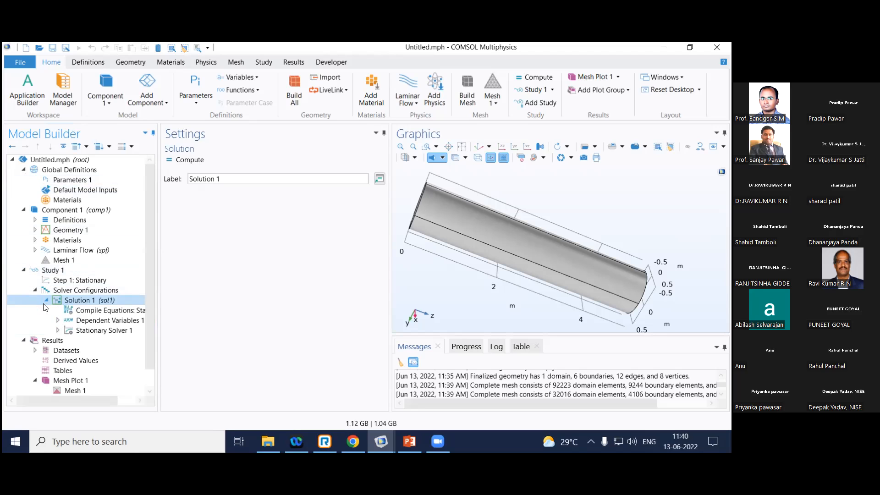
{"action": "left_click", "coordinate": [58, 331]}
{"action": "left_click", "coordinate": [110, 360]}
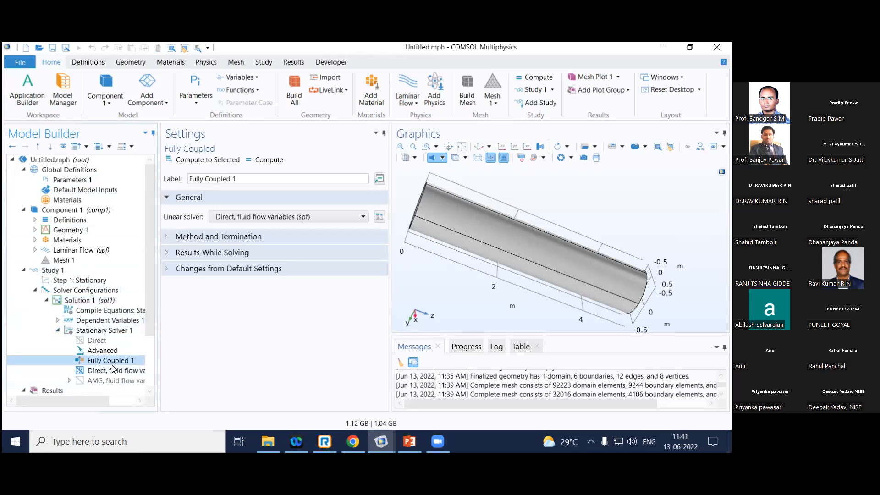
Compute Study 1 with default and convergence plots enabled, and check its convergence plot.
{"action": "left_click", "coordinate": [64, 274]}
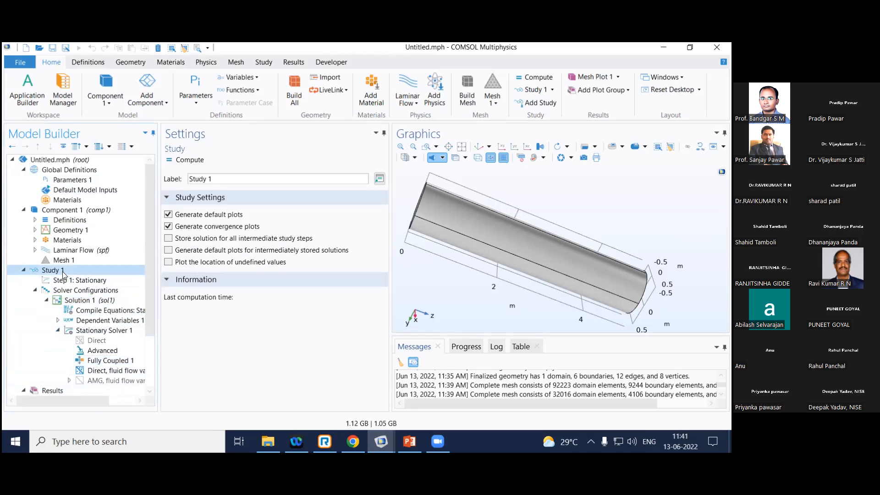
{"action": "left_click", "coordinate": [177, 161]}
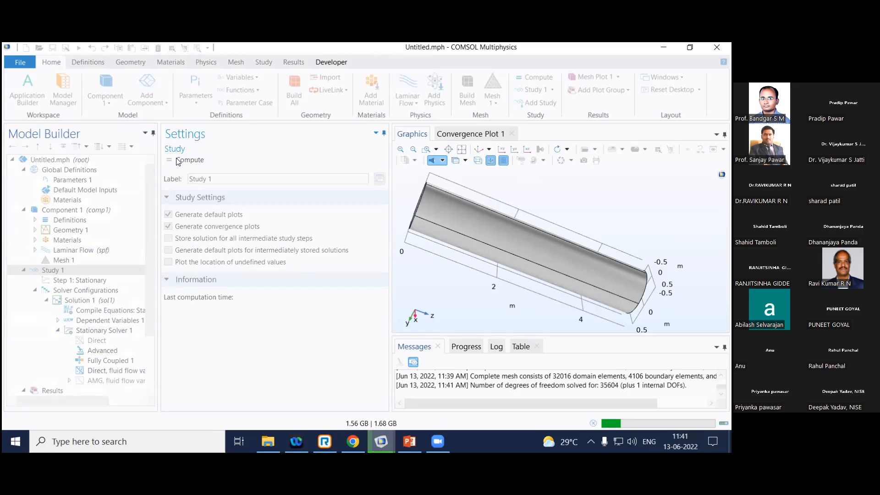
{"action": "left_click", "coordinate": [470, 135]}
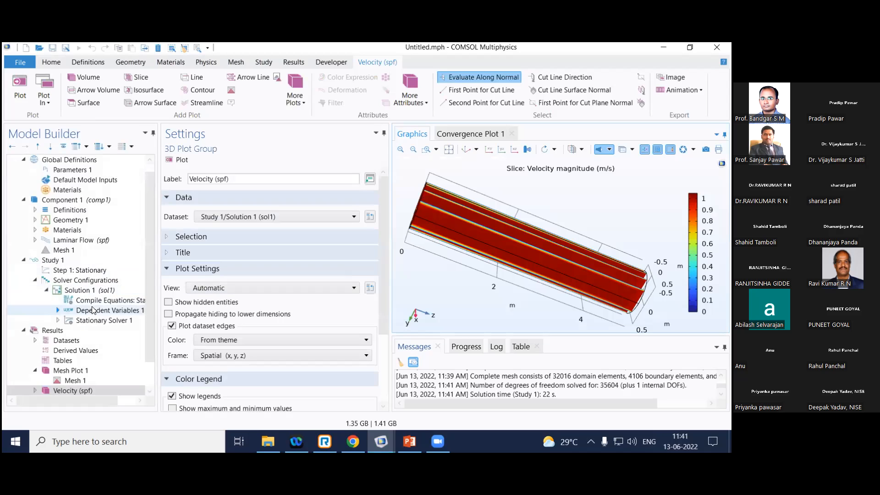
Review the Mesh Plot 1, Velocity (spf) and Pressure (spf) plots of the cylinder.
{"action": "scroll", "coordinate": [92, 310], "scroll_direction": "down", "scroll_amount": 1}
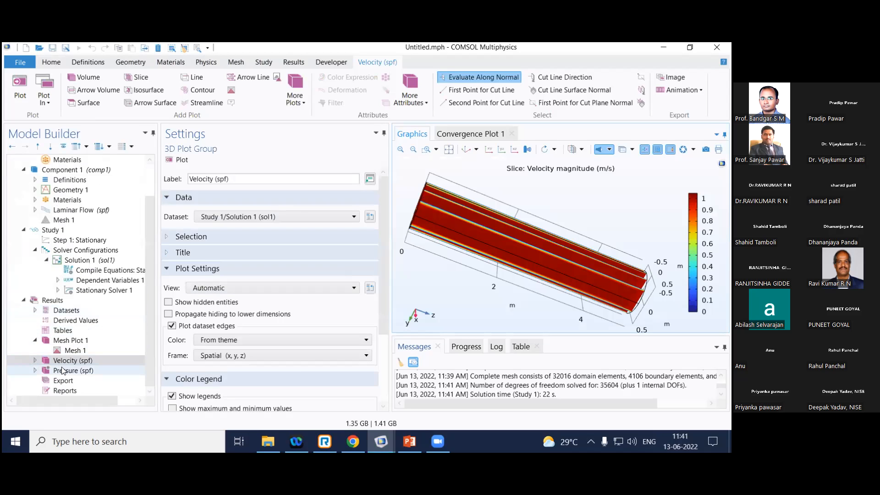
{"action": "left_click", "coordinate": [68, 340]}
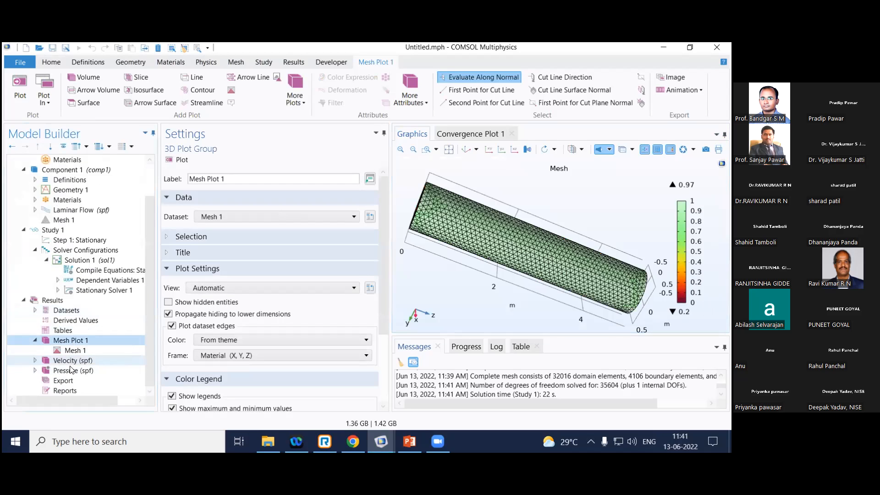
{"action": "left_click", "coordinate": [71, 360]}
{"action": "left_click", "coordinate": [71, 371]}
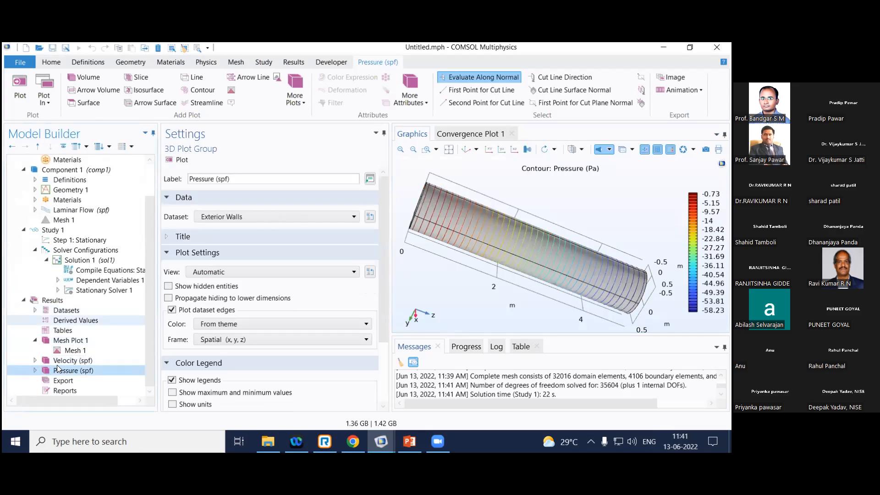
{"action": "left_click", "coordinate": [35, 361]}
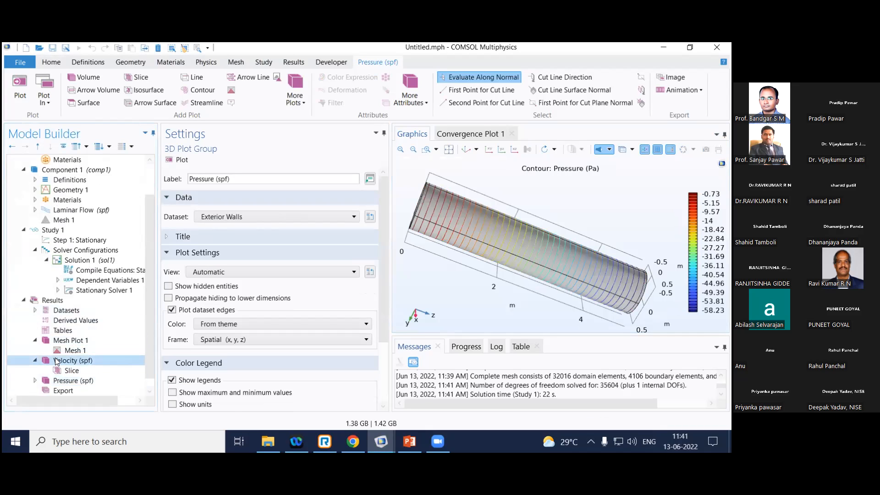
Set the velocity plot's Slice to 1 yz-plane and replot it.
{"action": "left_click", "coordinate": [57, 360]}
{"action": "left_click_drag", "start_coordinate": [572, 203], "coordinate": [568, 224]}
{"action": "left_click", "coordinate": [84, 371]}
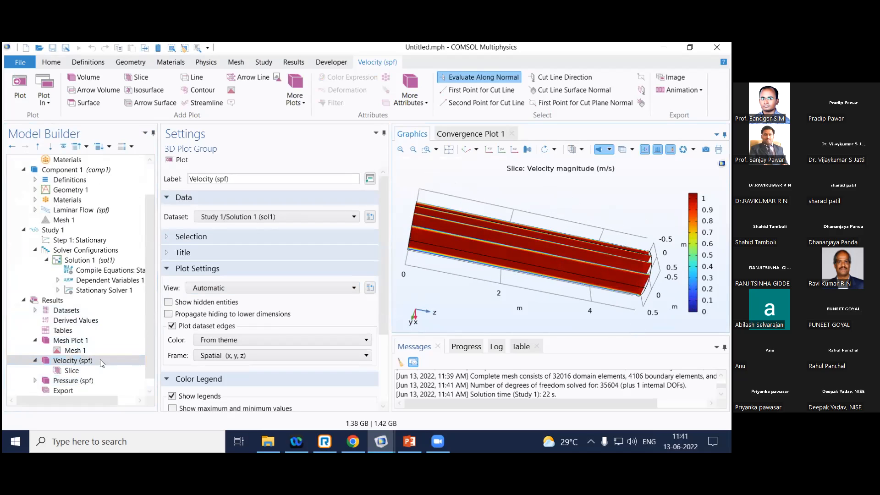
{"action": "scroll", "coordinate": [229, 338], "scroll_direction": "down", "scroll_amount": 3}
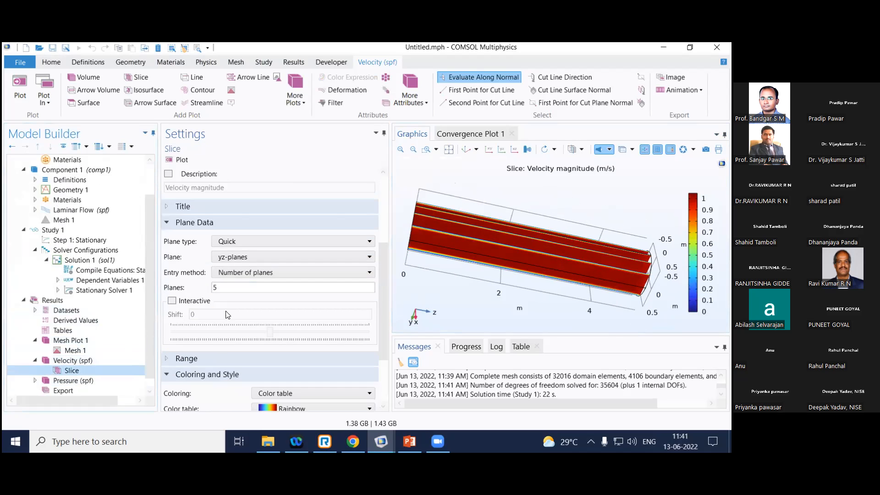
{"action": "left_click_drag", "start_coordinate": [233, 287], "coordinate": [184, 291]}
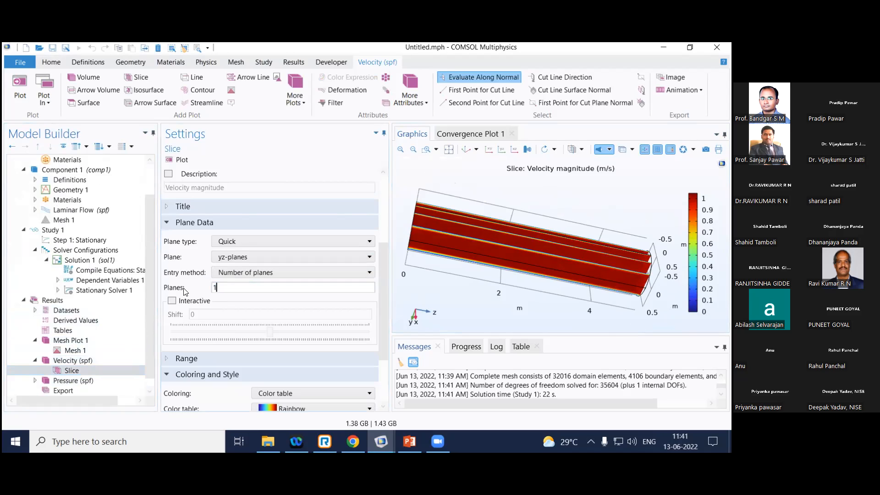
{"action": "type", "text": "1"}
{"action": "left_click", "coordinate": [178, 160]}
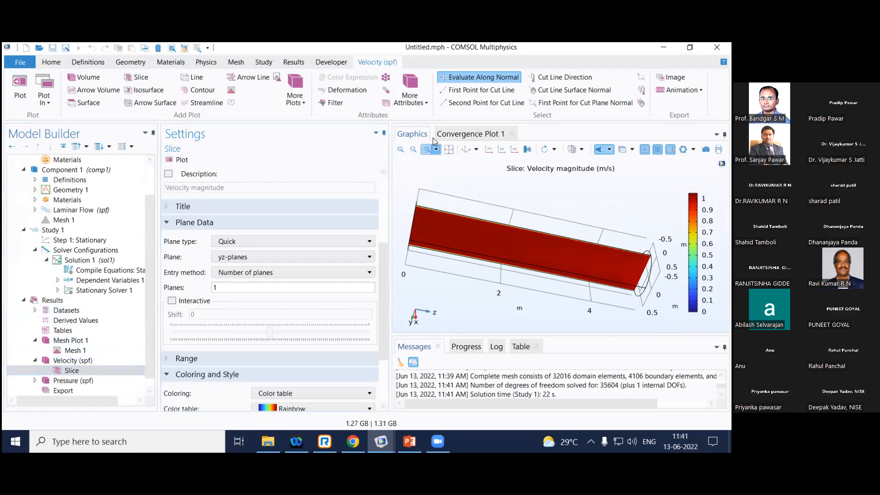
Inspect the single velocity slice in the yz and xz views and from an oblique 3D angle.
{"action": "left_click", "coordinate": [487, 150]}
{"action": "left_click", "coordinate": [501, 150]}
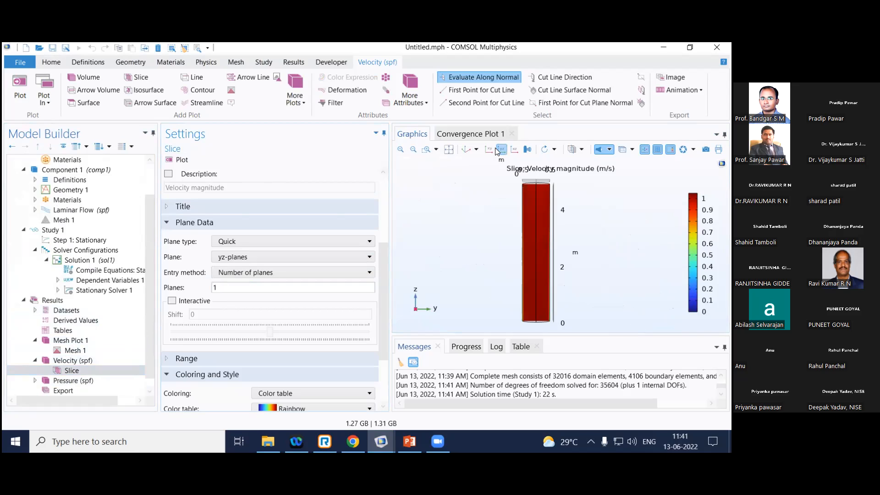
{"action": "left_click", "coordinate": [514, 149]}
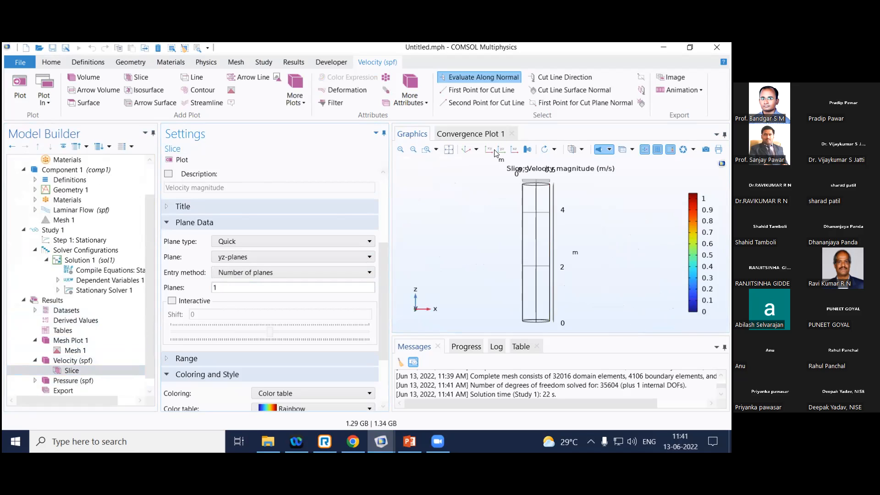
{"action": "left_click", "coordinate": [502, 150]}
{"action": "left_click_drag", "start_coordinate": [442, 240], "coordinate": [485, 245]}
{"action": "left_click_drag", "start_coordinate": [532, 278], "coordinate": [455, 214]}
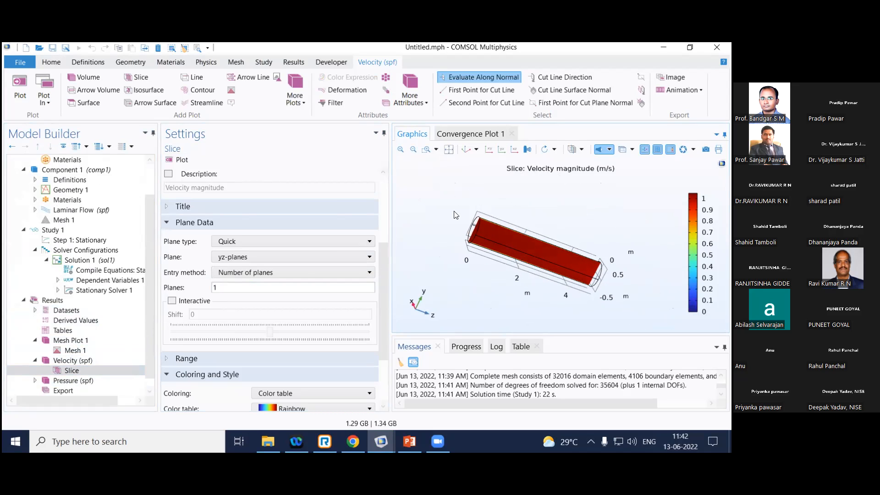
Add a Streamline plot to Velocity (spf), set its positioning to Magnitude controlled, and plot it.
{"action": "left_click", "coordinate": [83, 362]}
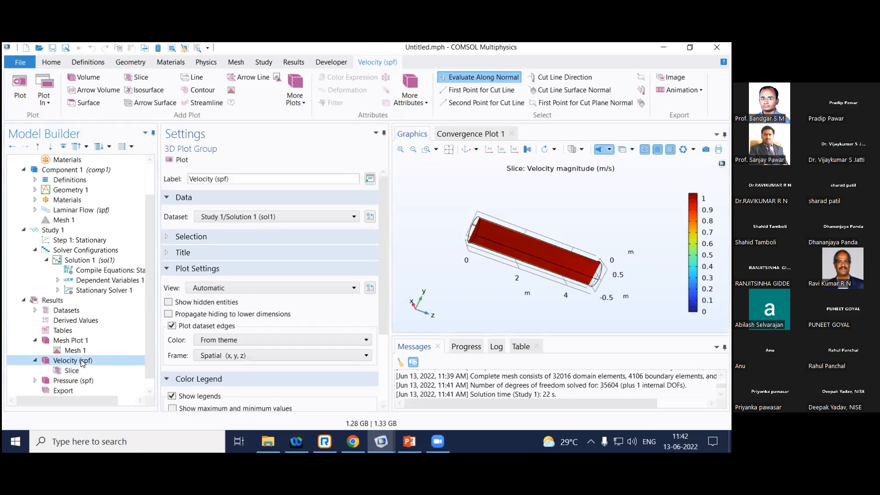
{"action": "right_click", "coordinate": [83, 362]}
{"action": "left_click", "coordinate": [117, 210]}
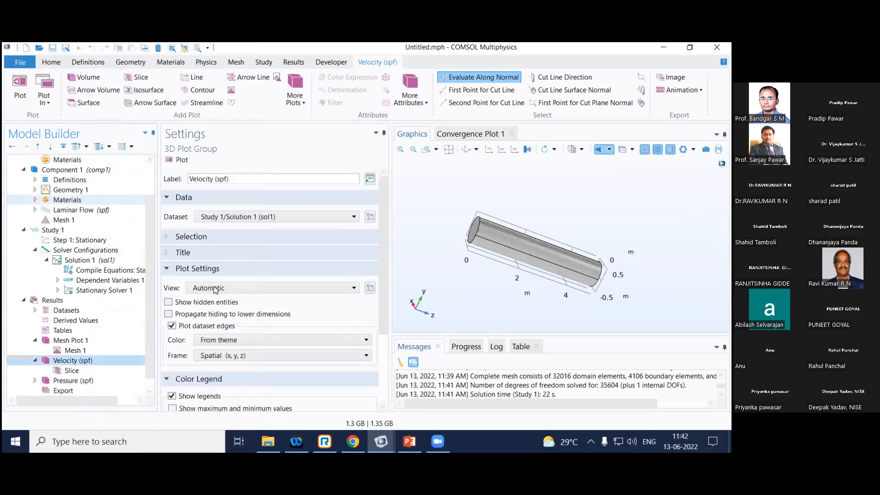
{"action": "scroll", "coordinate": [379, 227], "scroll_direction": "down", "scroll_amount": 4}
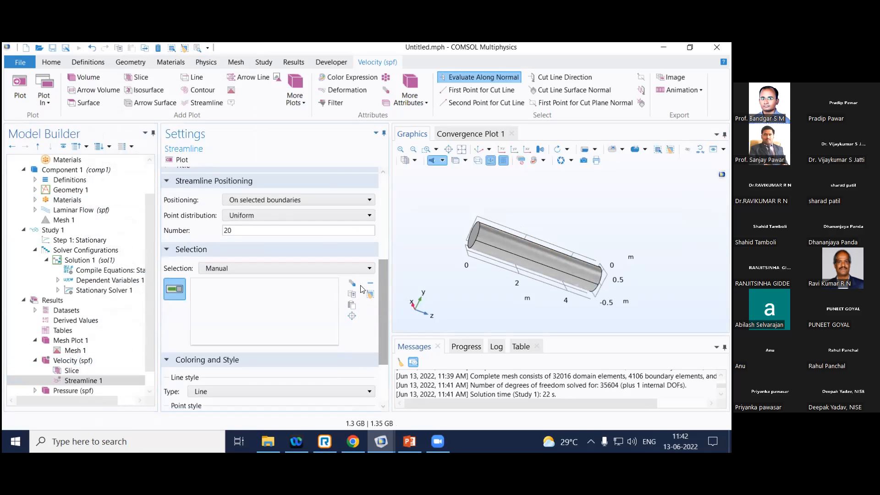
{"action": "left_click", "coordinate": [260, 200]}
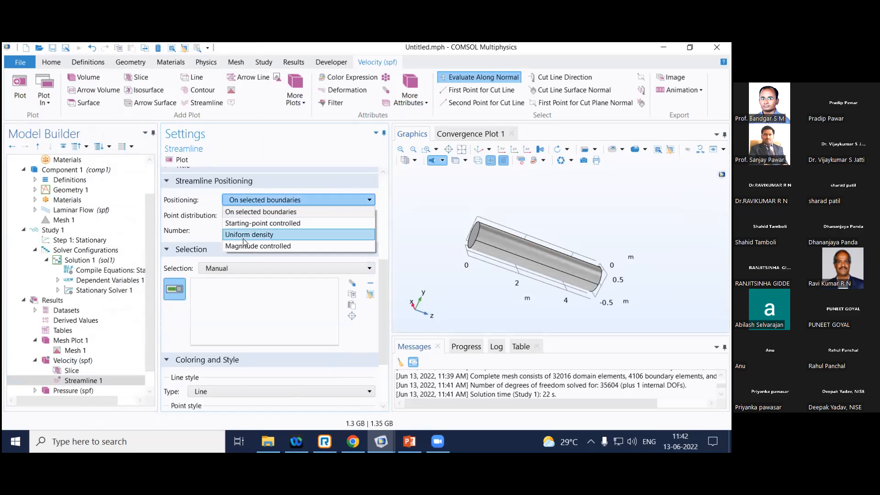
{"action": "left_click", "coordinate": [247, 246]}
{"action": "left_click", "coordinate": [178, 159]}
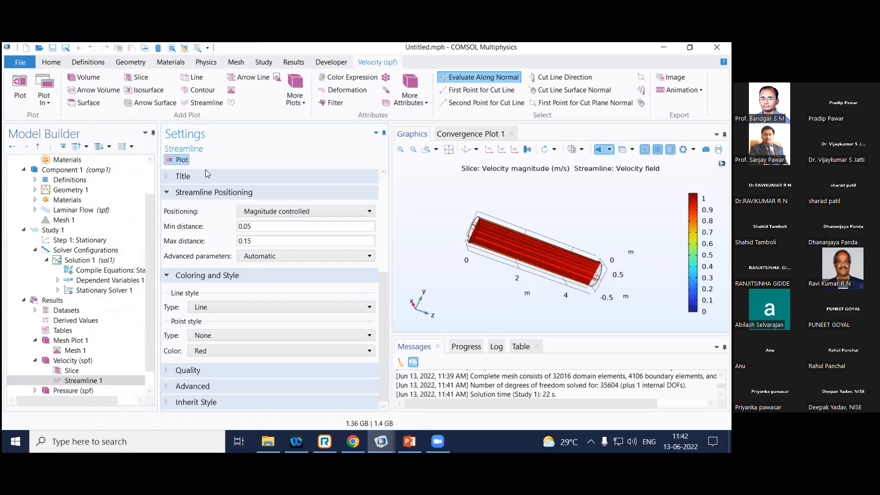
Disable the Slice plot in the Velocity (spf) group so only the streamlines are drawn.
{"action": "left_click", "coordinate": [73, 372]}
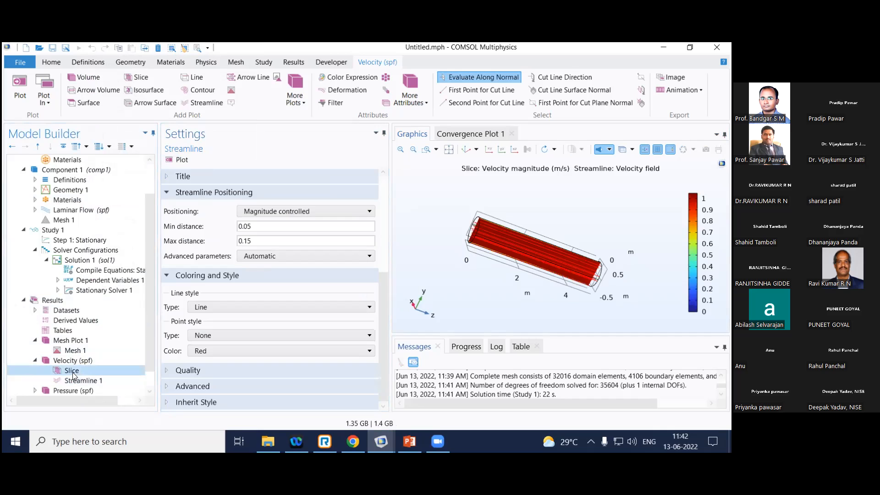
{"action": "right_click", "coordinate": [72, 373]}
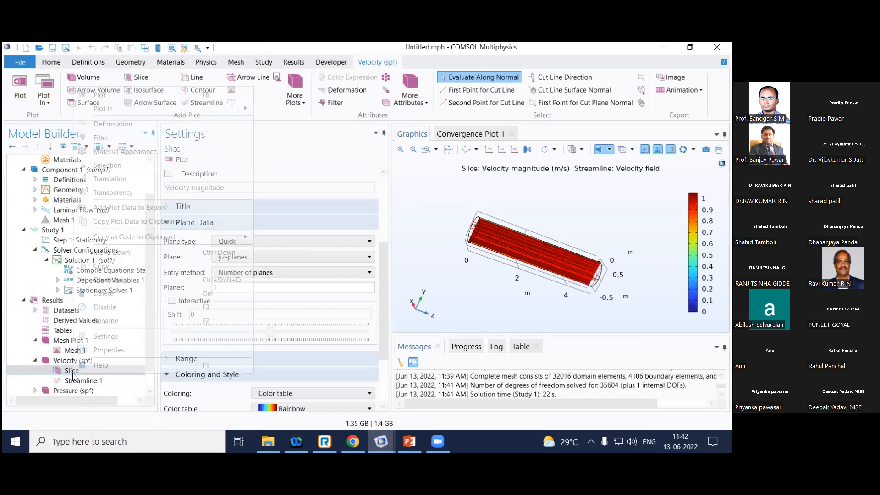
{"action": "left_click_drag", "start_coordinate": [424, 227], "coordinate": [331, 331]}
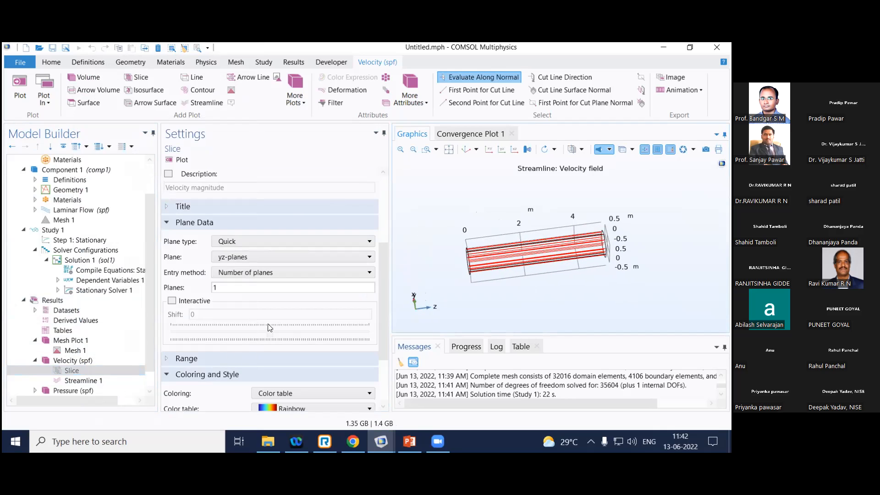
{"action": "scroll", "coordinate": [272, 325], "scroll_direction": "down", "scroll_amount": 3}
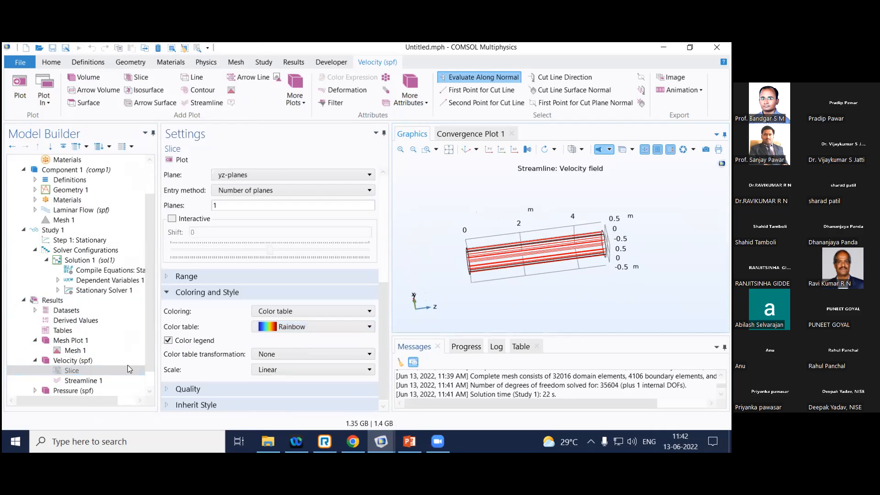
Keep Streamline 1's line type as Line, set its point style to Arrow, replot and inspect the flow direction.
{"action": "left_click", "coordinate": [81, 380]}
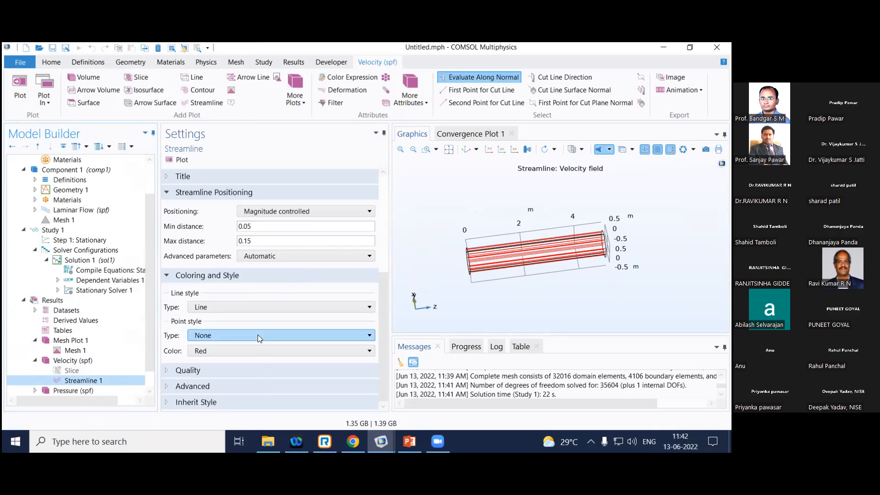
{"action": "left_click", "coordinate": [230, 303]}
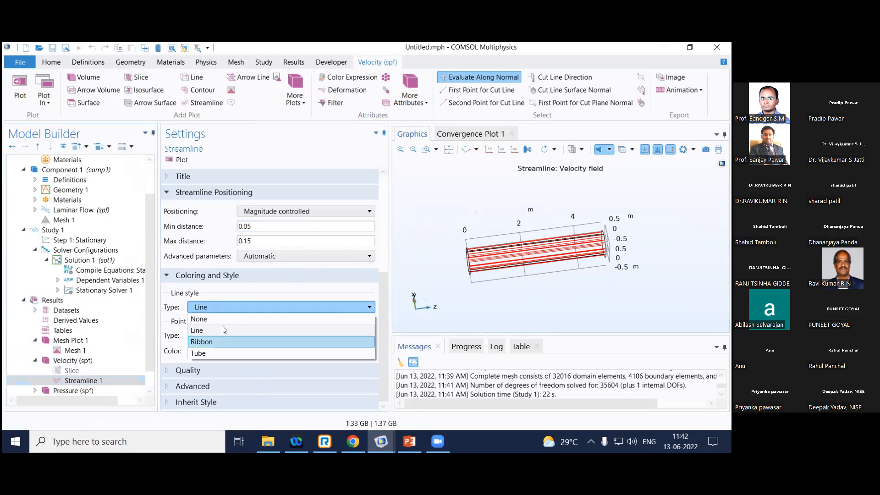
{"action": "left_click", "coordinate": [220, 327]}
{"action": "left_click", "coordinate": [223, 336]}
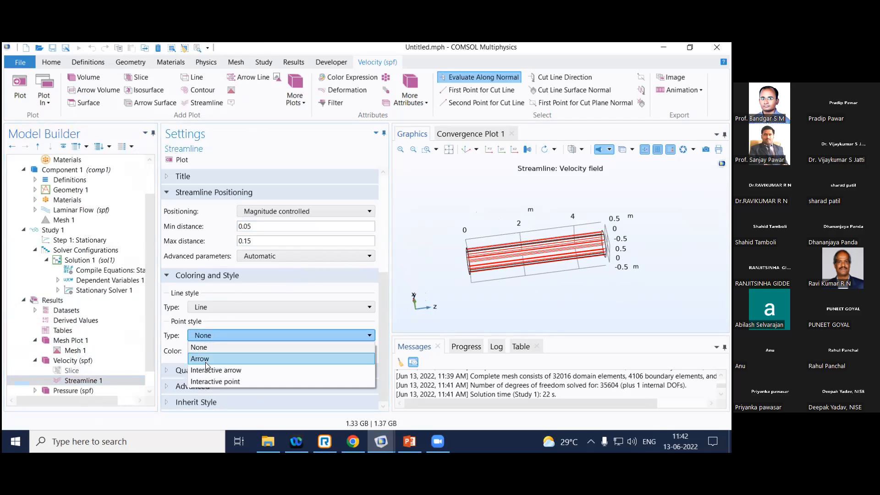
{"action": "left_click", "coordinate": [206, 355]}
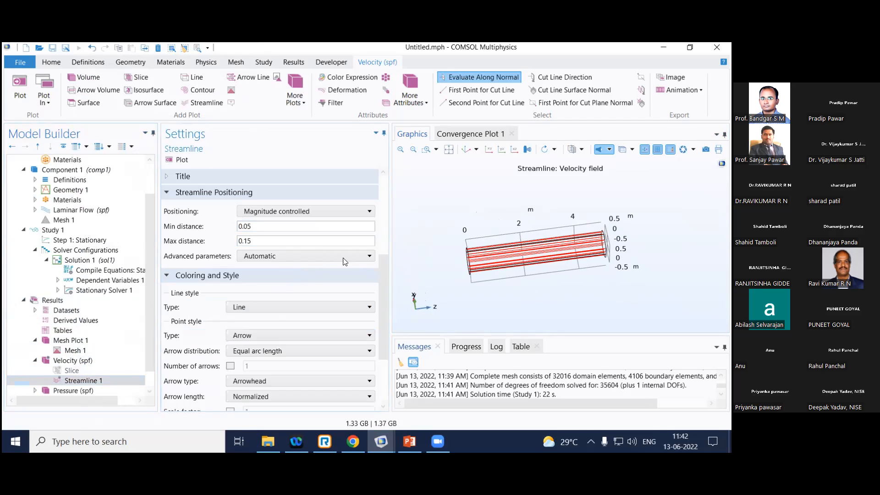
{"action": "left_click", "coordinate": [177, 159]}
{"action": "left_click_drag", "start_coordinate": [485, 234], "coordinate": [451, 310]}
{"action": "left_click_drag", "start_coordinate": [434, 221], "coordinate": [436, 291]}
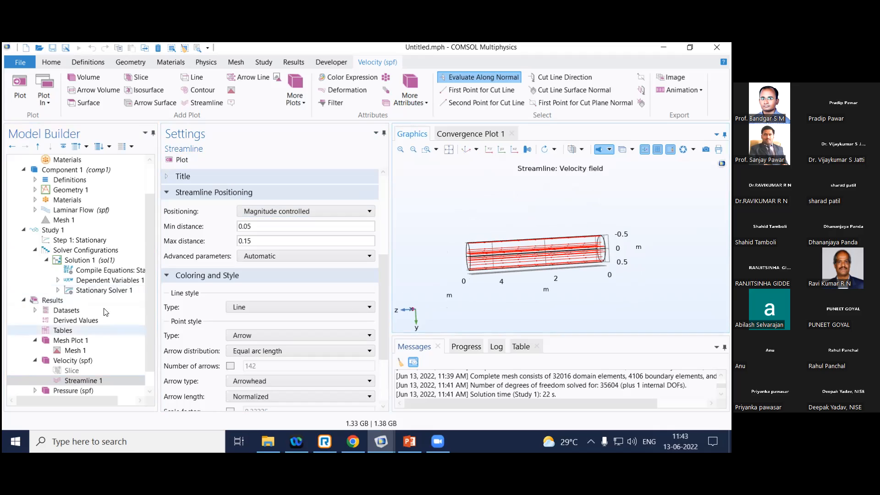
Display the Pressure (spf) contour plot and look over the plot group types available under Results.
{"action": "scroll", "coordinate": [73, 380], "scroll_direction": "down", "scroll_amount": 1}
{"action": "left_click", "coordinate": [72, 371]}
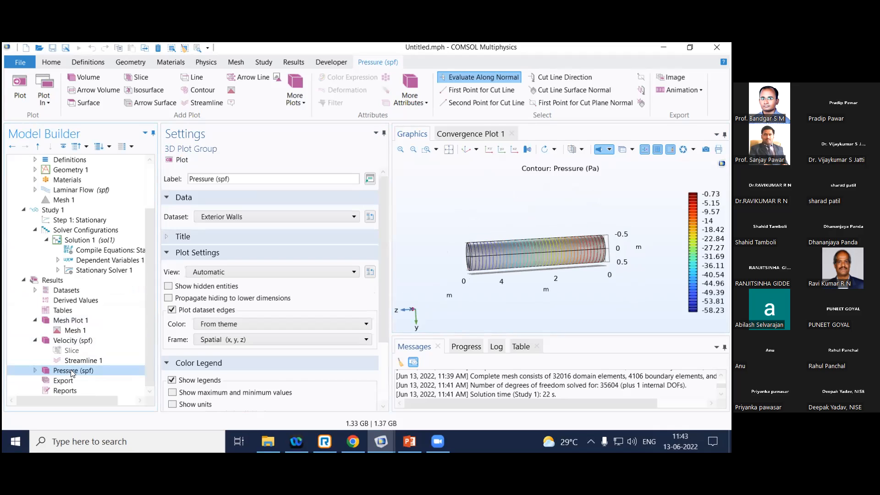
{"action": "right_click", "coordinate": [55, 282]}
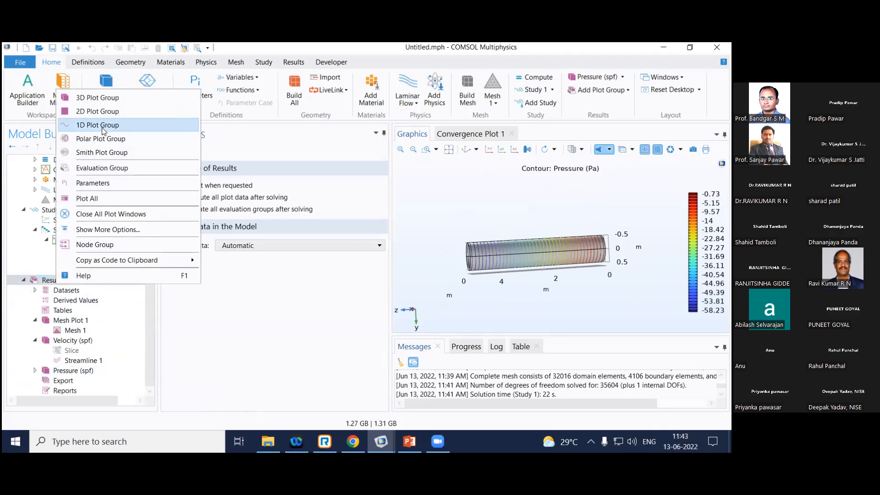
{"action": "left_click", "coordinate": [215, 344]}
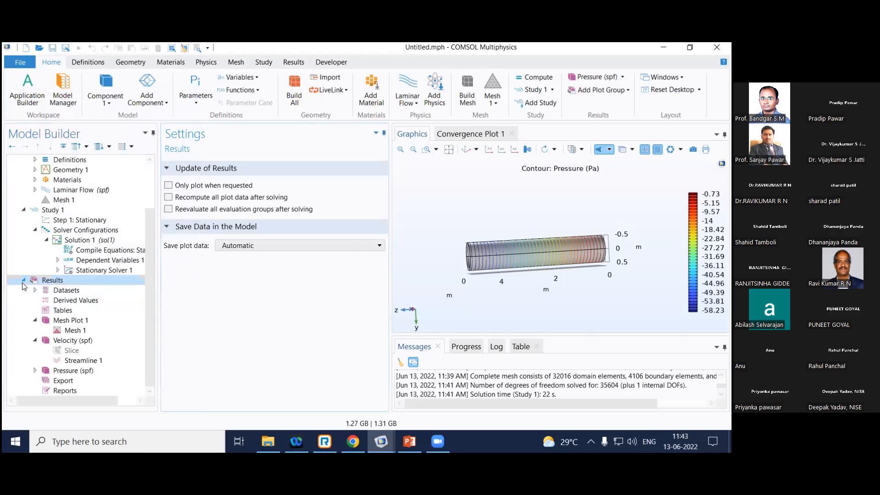
Collapse the Results branch and review the velocity boundary condition of Inlet 1 under Laminar Flow.
{"action": "left_click", "coordinate": [24, 281]}
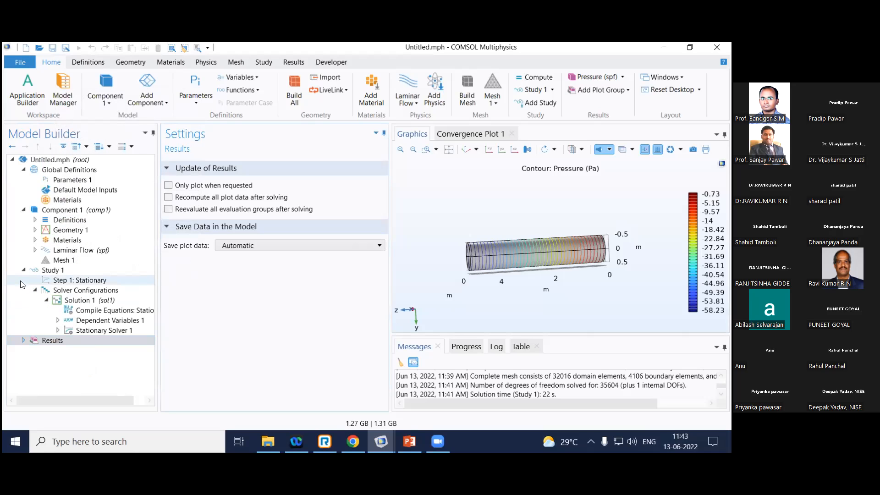
{"action": "left_click", "coordinate": [35, 251]}
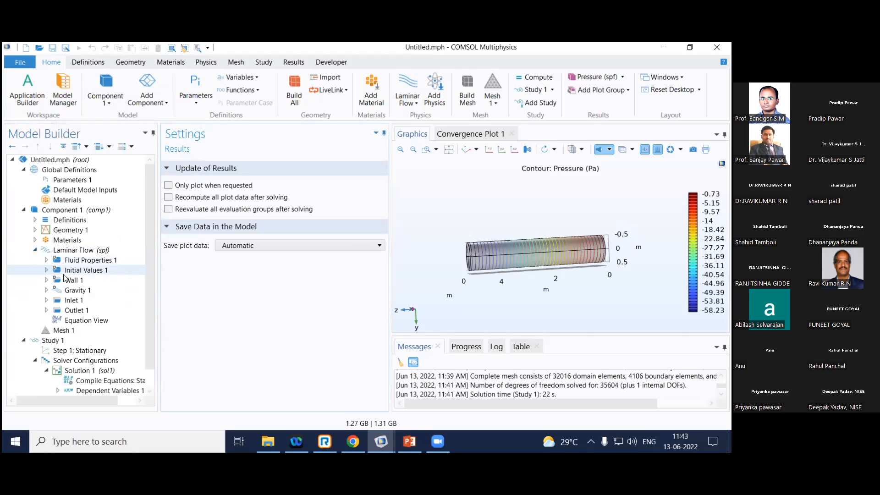
{"action": "left_click", "coordinate": [95, 297]}
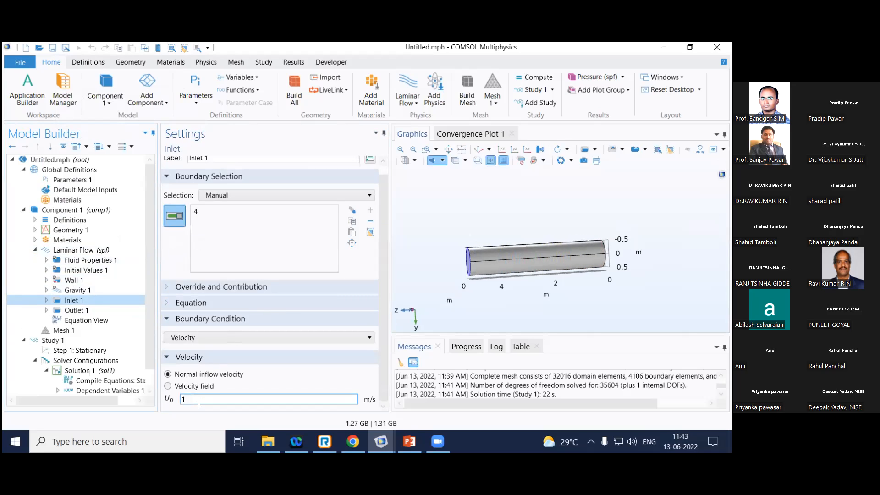
Look over the sweep options offered for Study 1, and collapse the Laminar Flow branch.
{"action": "scroll", "coordinate": [83, 338], "scroll_direction": "down", "scroll_amount": 1}
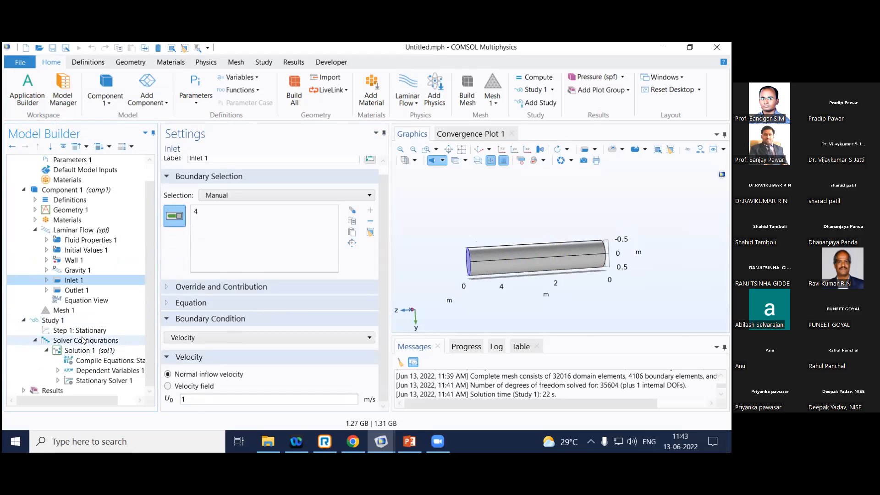
{"action": "left_click", "coordinate": [67, 317]}
{"action": "right_click", "coordinate": [67, 317]}
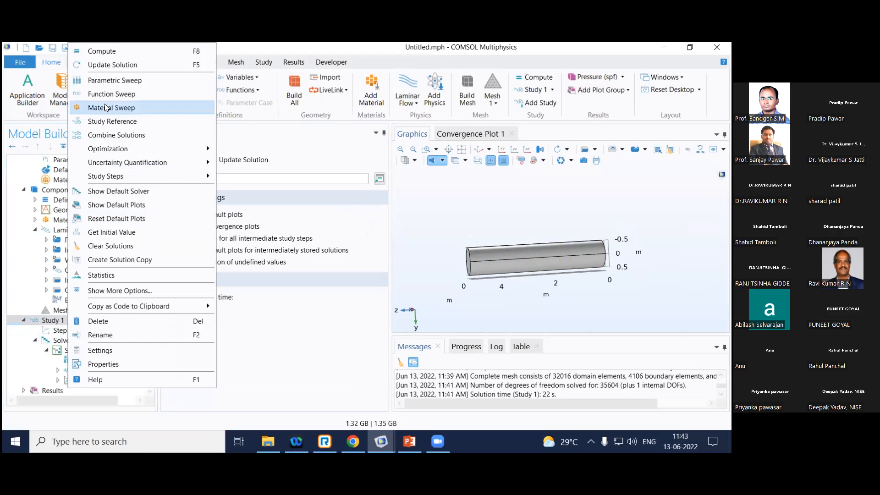
{"action": "left_click", "coordinate": [287, 387]}
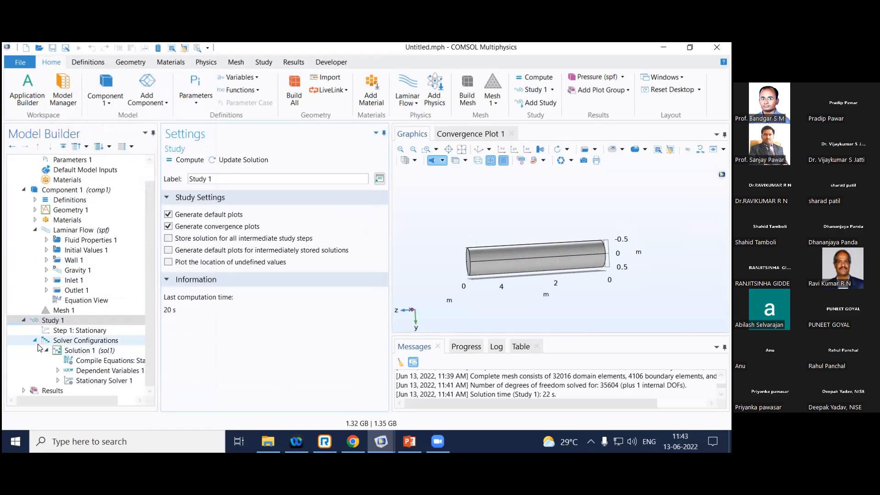
{"action": "scroll", "coordinate": [38, 346], "scroll_direction": "up", "scroll_amount": 1}
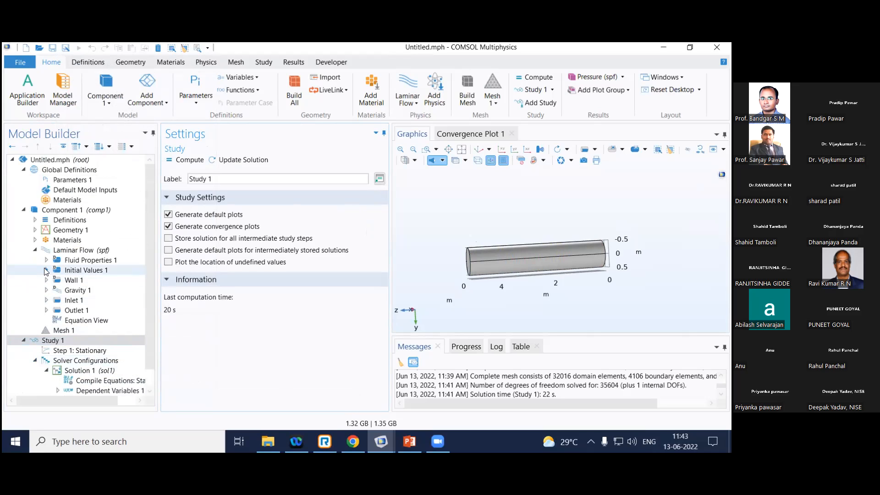
{"action": "left_click", "coordinate": [33, 251]}
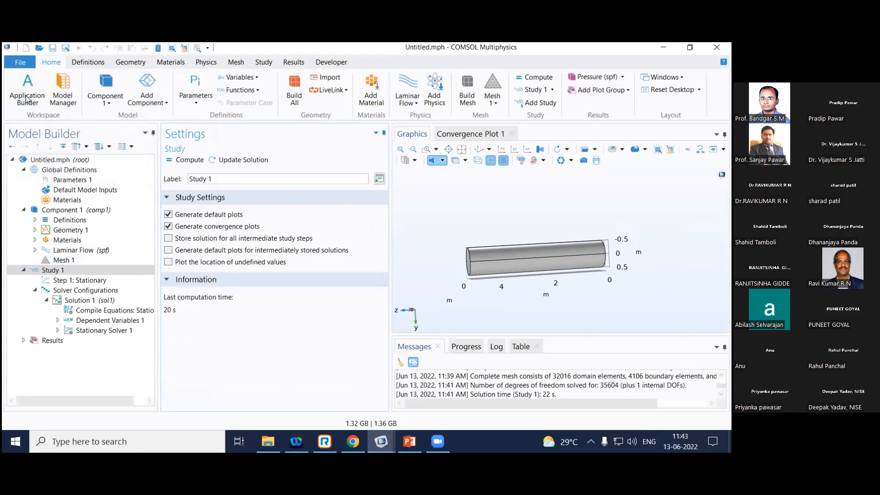
Switch to the Application Builder and start a new form from the Basic template, proceeding to its content selection.
{"action": "left_click", "coordinate": [26, 98]}
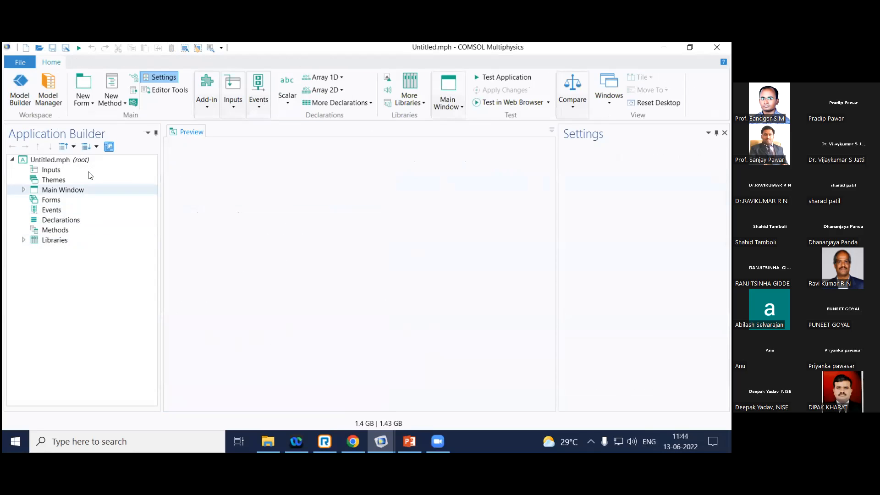
{"action": "left_click", "coordinate": [82, 106]}
{"action": "left_click", "coordinate": [94, 116]}
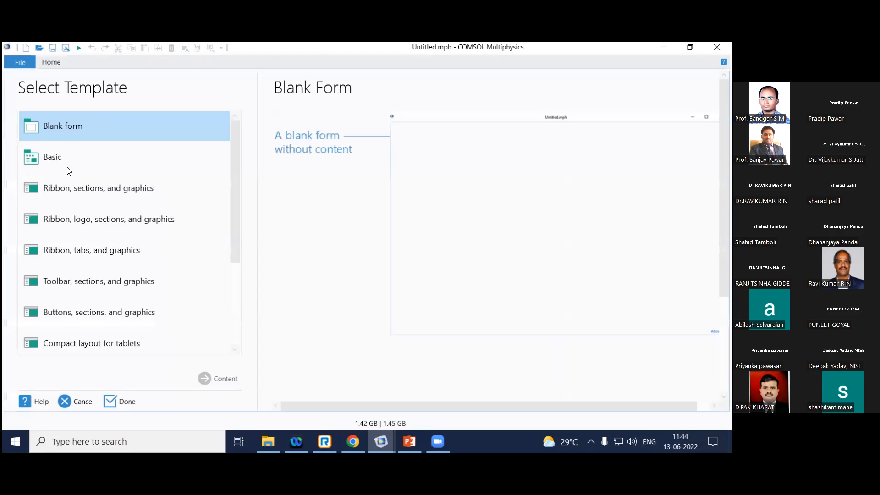
{"action": "scroll", "coordinate": [74, 186], "scroll_direction": "down", "scroll_amount": 2}
{"action": "scroll", "coordinate": [73, 186], "scroll_direction": "up", "scroll_amount": 2}
{"action": "left_click", "coordinate": [68, 161]}
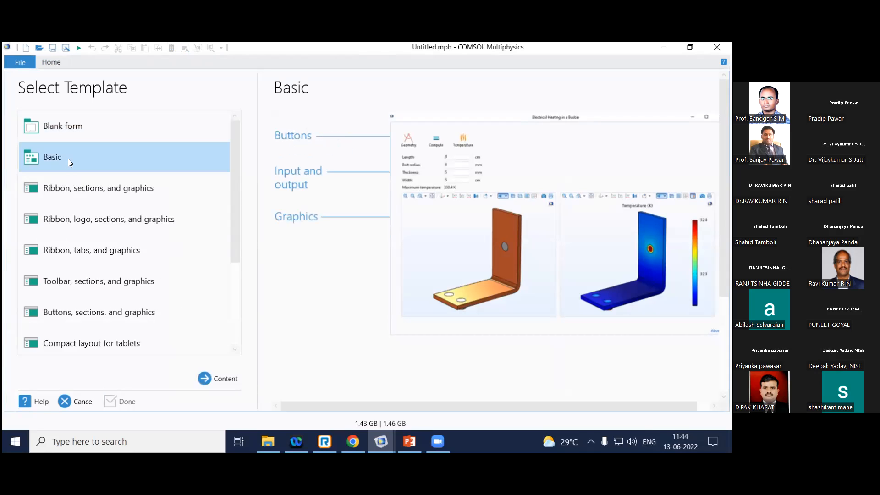
{"action": "left_click", "coordinate": [219, 378]}
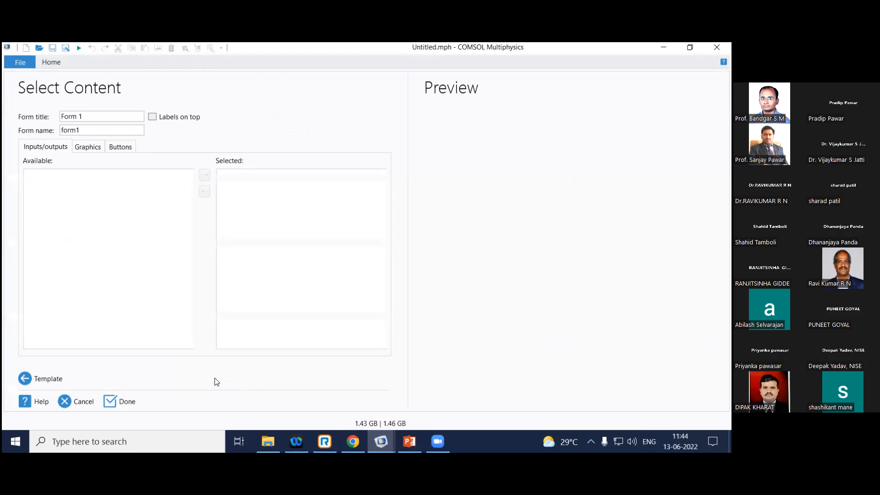
Add the Velocity (spf) plot to the form's selected graphics.
{"action": "left_click", "coordinate": [90, 146]}
{"action": "left_click", "coordinate": [48, 145]}
{"action": "left_click", "coordinate": [79, 146]}
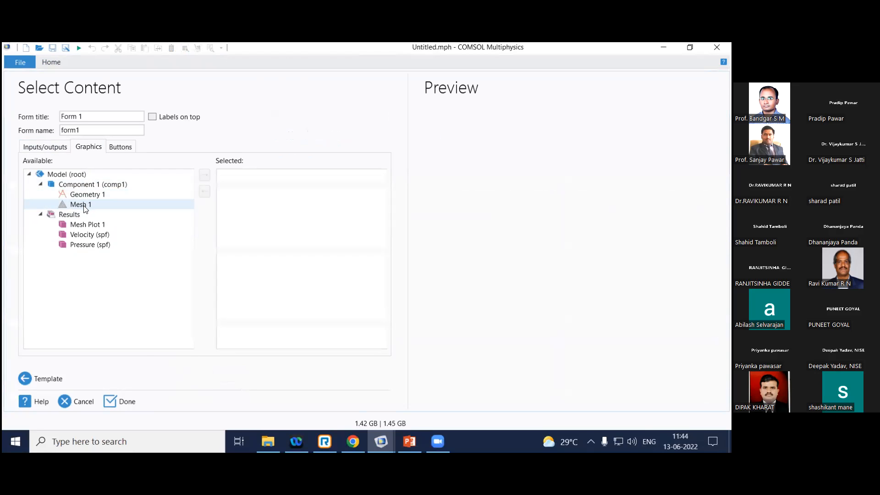
{"action": "left_click", "coordinate": [94, 234]}
{"action": "left_click", "coordinate": [205, 174]}
Add a Compute Study 1 button to the form.
{"action": "left_click", "coordinate": [116, 148]}
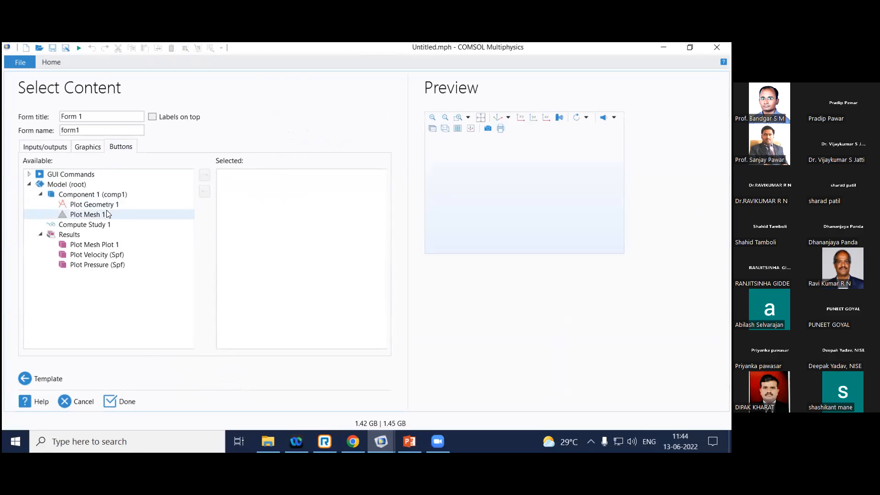
{"action": "left_click", "coordinate": [101, 225]}
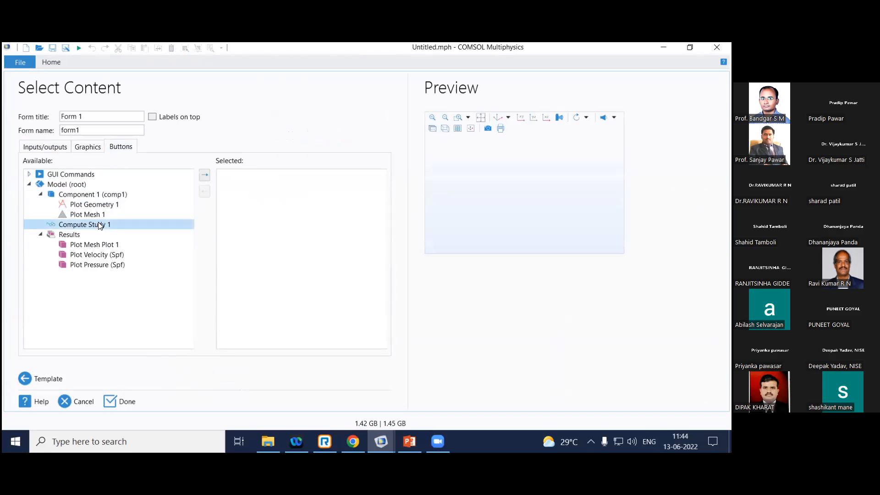
{"action": "left_click", "coordinate": [203, 175]}
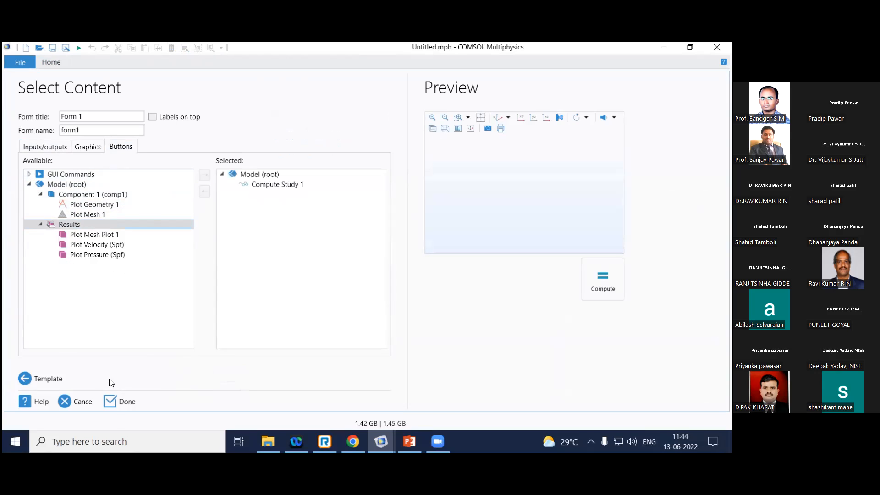
Finish creating the form and run it as a test application, placing its window over the form editor.
{"action": "left_click", "coordinate": [115, 403]}
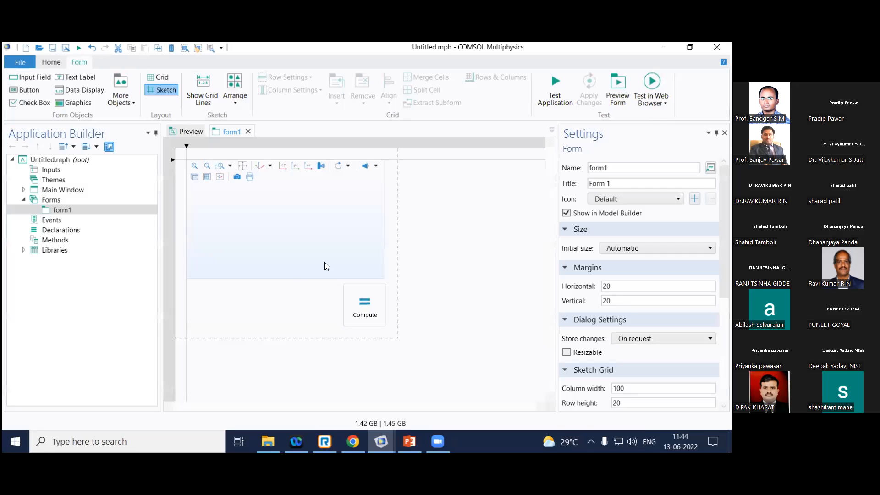
{"action": "left_click", "coordinate": [549, 95]}
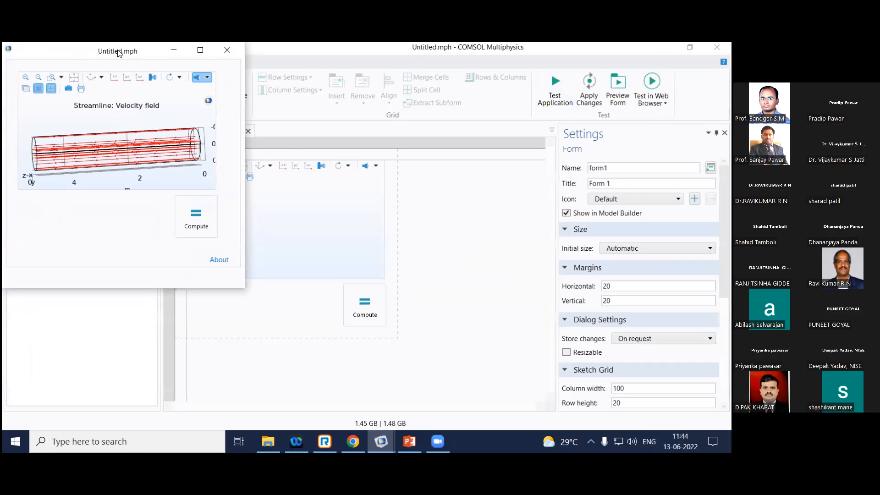
{"action": "left_click_drag", "start_coordinate": [118, 52], "coordinate": [344, 137]}
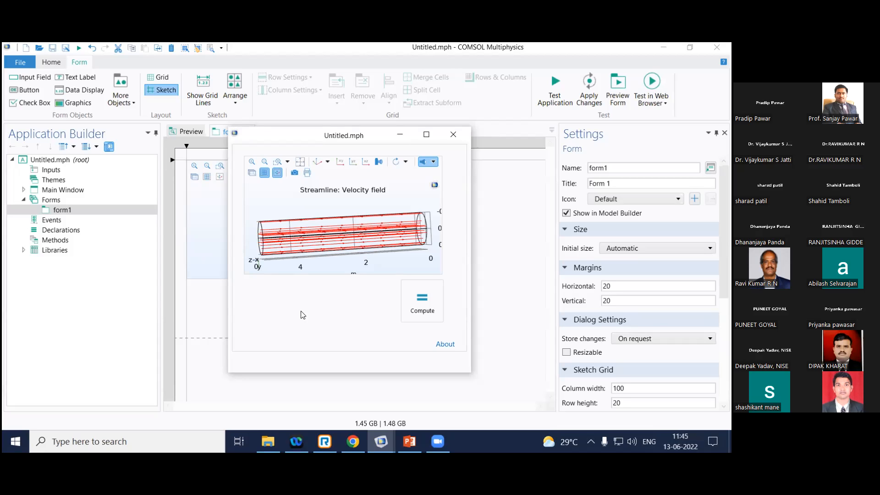
Switch to the Modeling CFD&HT.pptx presentation in PowerPoint and look back through the slides preceding Heat Transfer in Fluids.
{"action": "left_click", "coordinate": [408, 441]}
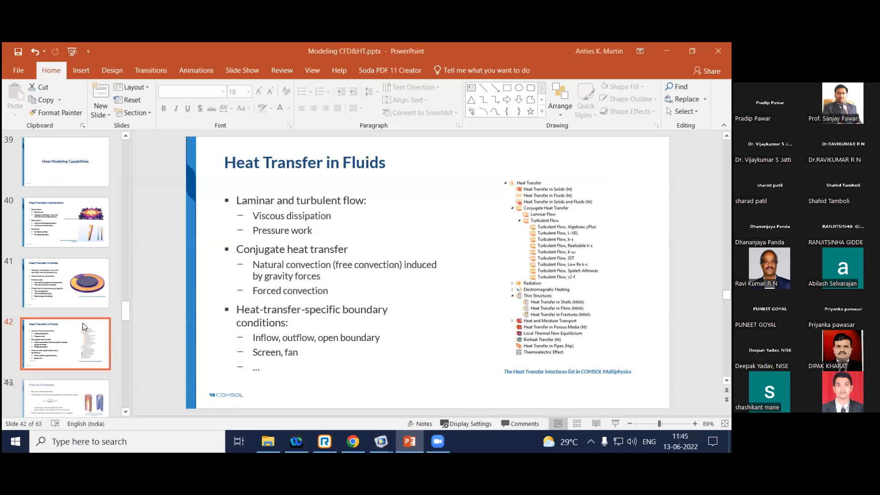
{"action": "scroll", "coordinate": [83, 326], "scroll_direction": "up", "scroll_amount": 7}
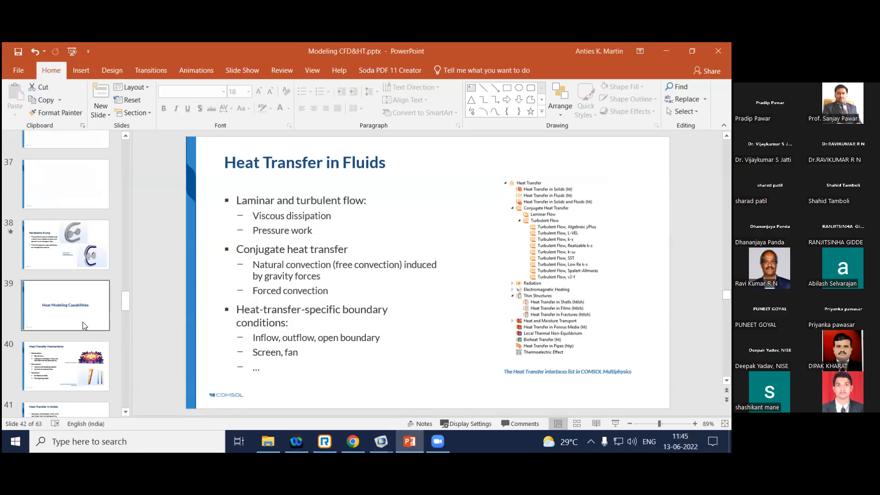
{"action": "scroll", "coordinate": [83, 325], "scroll_direction": "up", "scroll_amount": 1}
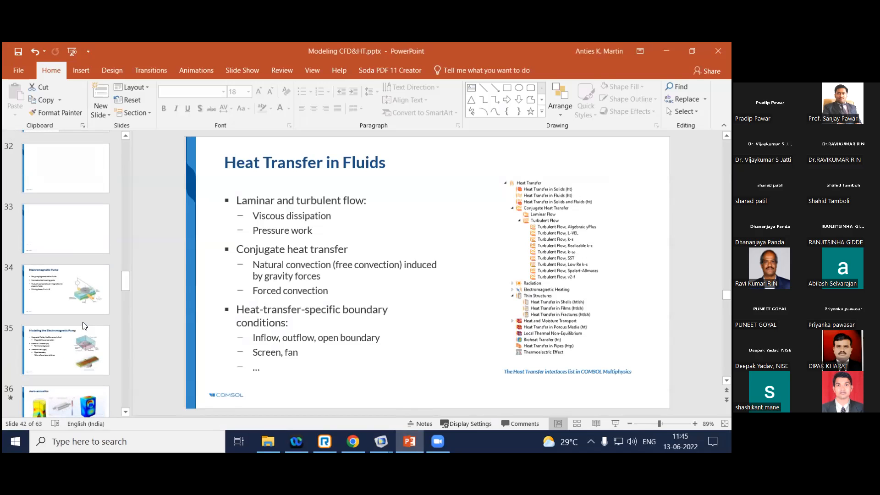
{"action": "scroll", "coordinate": [83, 326], "scroll_direction": "up", "scroll_amount": 2}
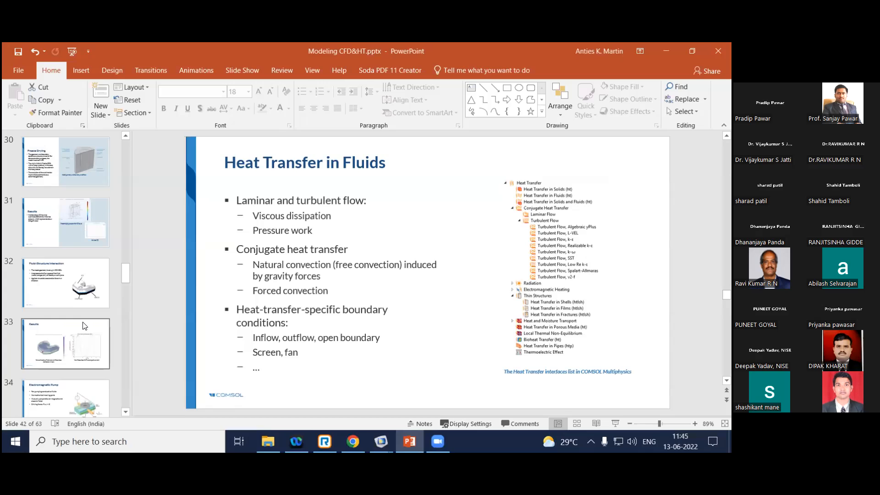
{"action": "scroll", "coordinate": [84, 326], "scroll_direction": "up", "scroll_amount": 3}
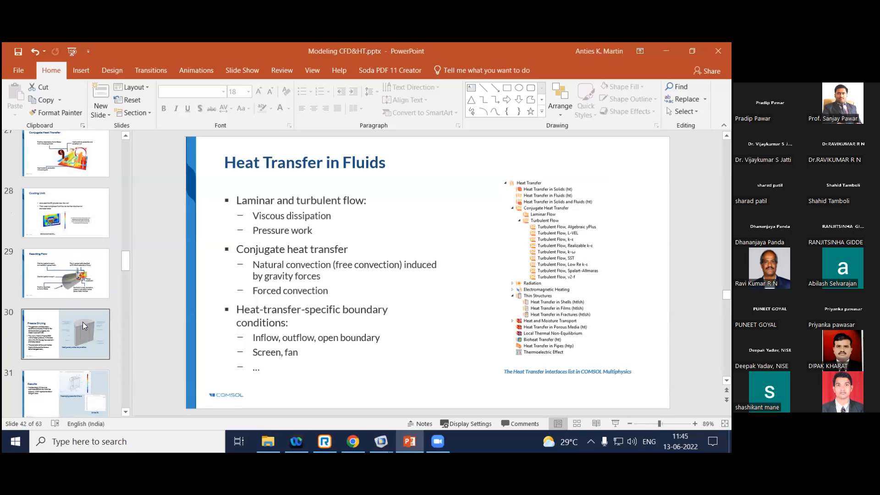
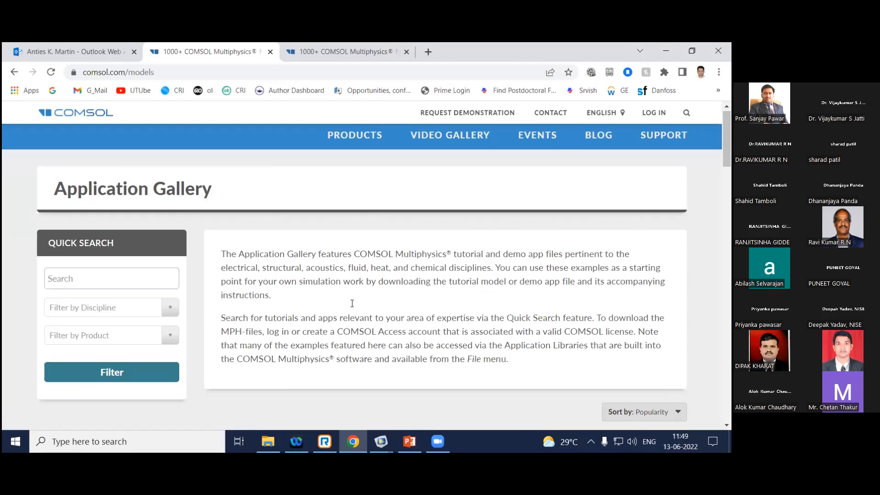
Browse the COMSOL Application Gallery and search it for "pipe flow".
{"action": "scroll", "coordinate": [353, 295], "scroll_direction": "down", "scroll_amount": 9}
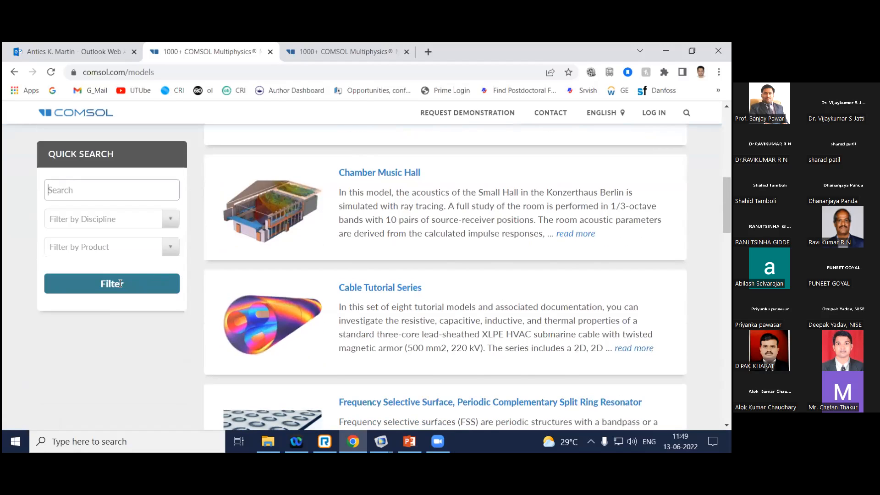
{"action": "scroll", "coordinate": [303, 300], "scroll_direction": "up", "scroll_amount": 9}
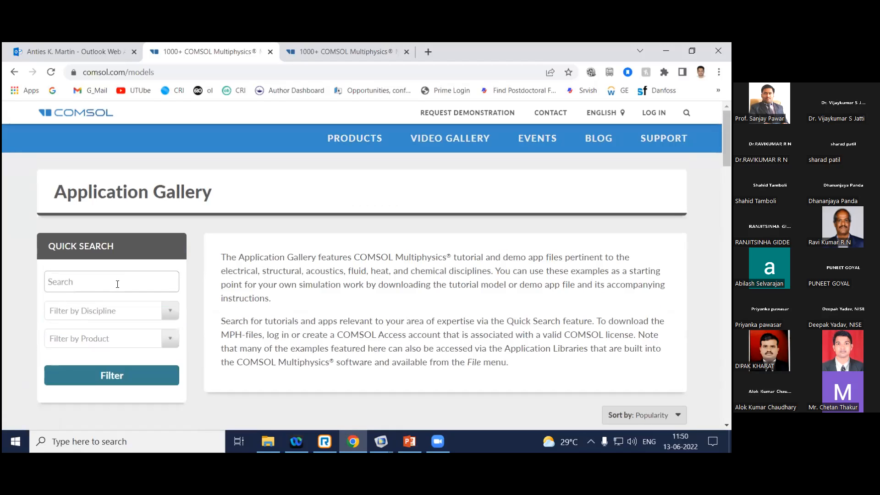
{"action": "type", "text": "pipe flow"}
{"action": "left_click", "coordinate": [111, 380]}
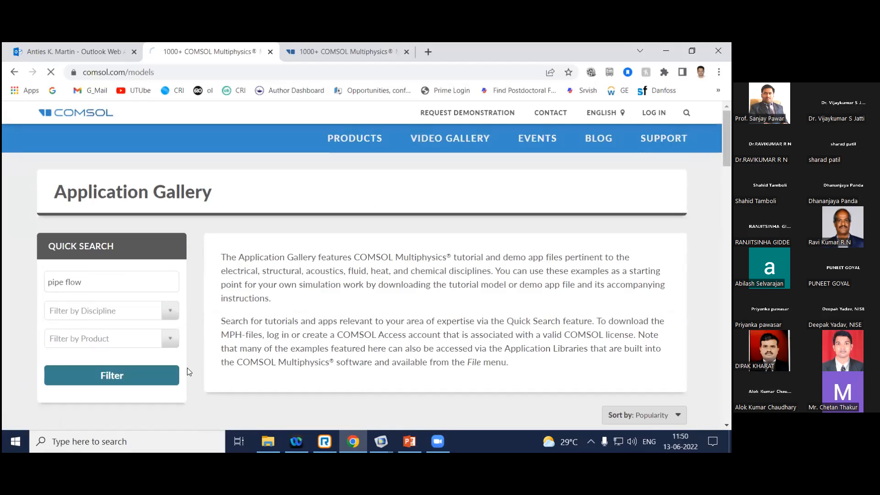
Examine the pipe flow example models and their descriptions in the gallery's search results.
{"action": "scroll", "coordinate": [403, 344], "scroll_direction": "down", "scroll_amount": 1}
{"action": "scroll", "coordinate": [403, 343], "scroll_direction": "down", "scroll_amount": 5}
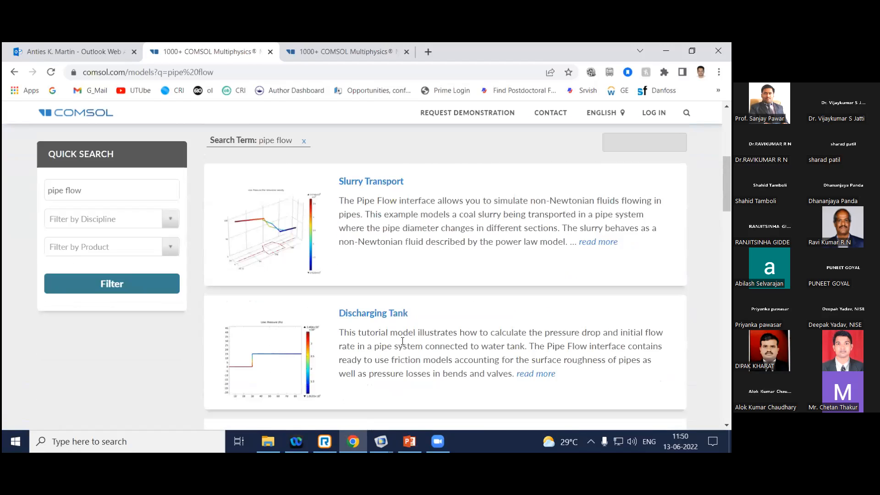
{"action": "scroll", "coordinate": [403, 344], "scroll_direction": "down", "scroll_amount": 2}
{"action": "scroll", "coordinate": [402, 343], "scroll_direction": "down", "scroll_amount": 5}
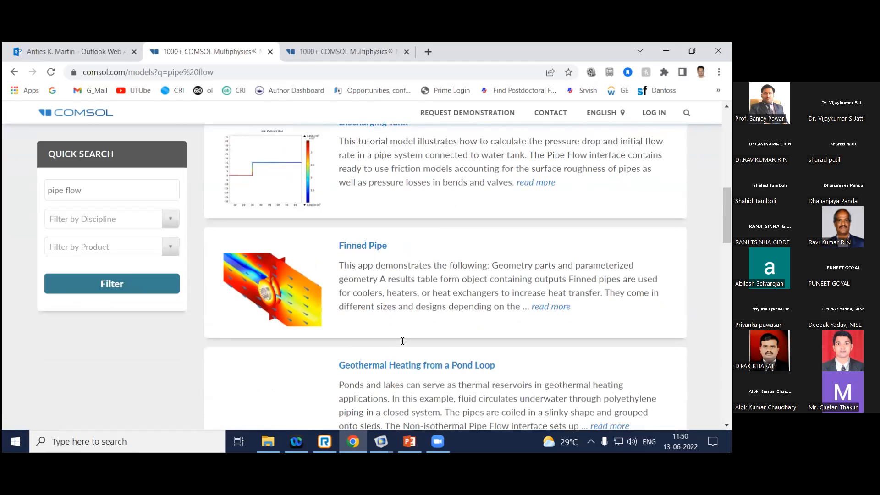
{"action": "scroll", "coordinate": [93, 183], "scroll_direction": "up", "scroll_amount": 5}
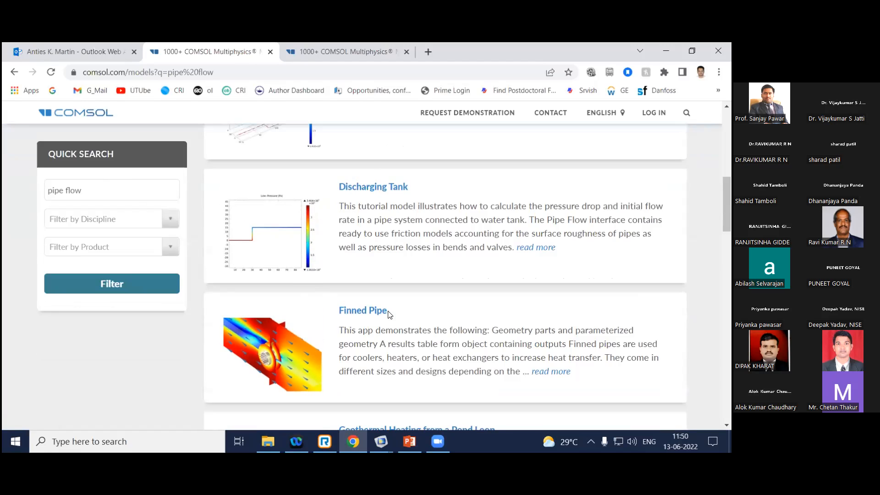
{"action": "scroll", "coordinate": [389, 316], "scroll_direction": "down", "scroll_amount": 1}
{"action": "scroll", "coordinate": [389, 316], "scroll_direction": "down", "scroll_amount": 3}
{"action": "scroll", "coordinate": [401, 316], "scroll_direction": "down", "scroll_amount": 4}
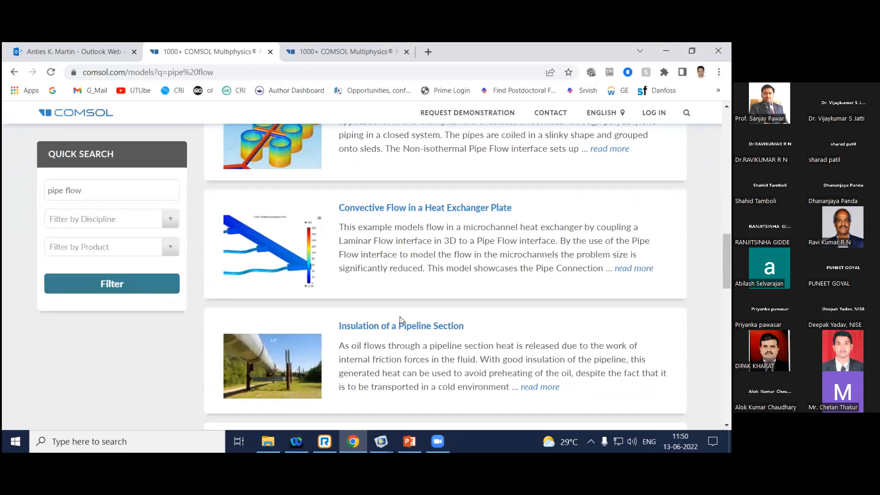
Search the Application Gallery for "conjugate heat transfer" in place of the pipe flow search.
{"action": "scroll", "coordinate": [246, 301], "scroll_direction": "up", "scroll_amount": 4}
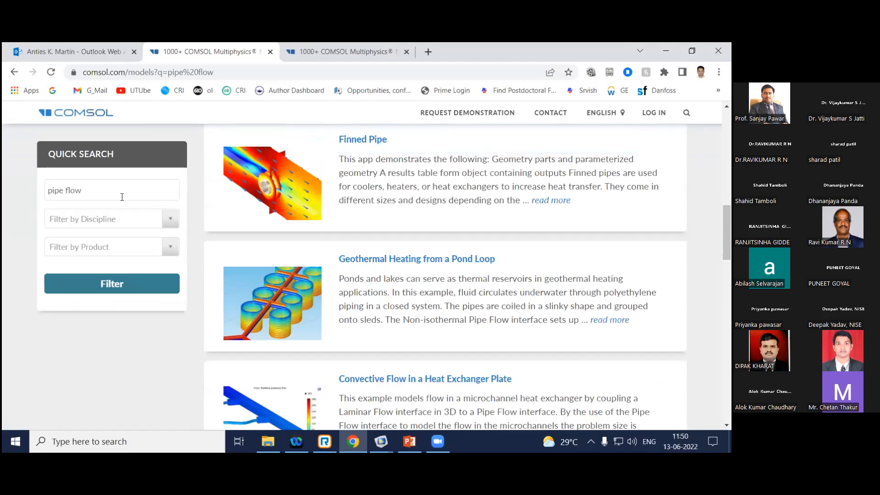
{"action": "left_click_drag", "start_coordinate": [111, 192], "coordinate": [3, 190]}
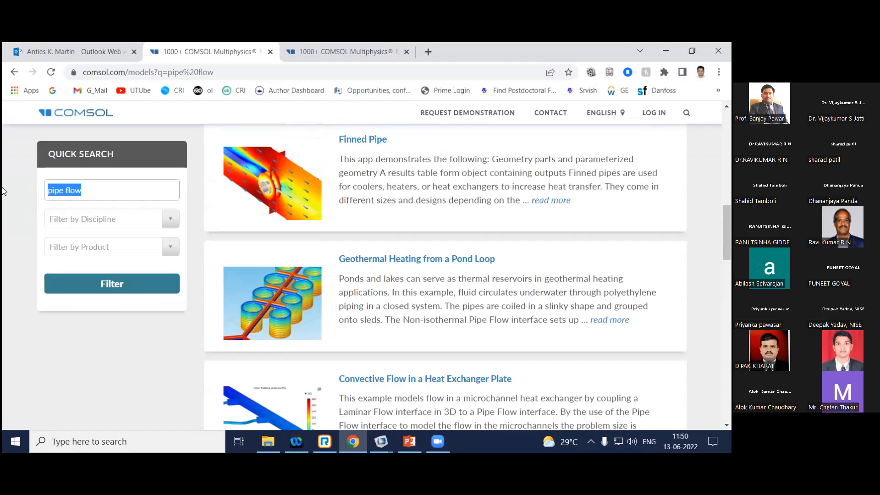
{"action": "type", "text": "conjugate h"}
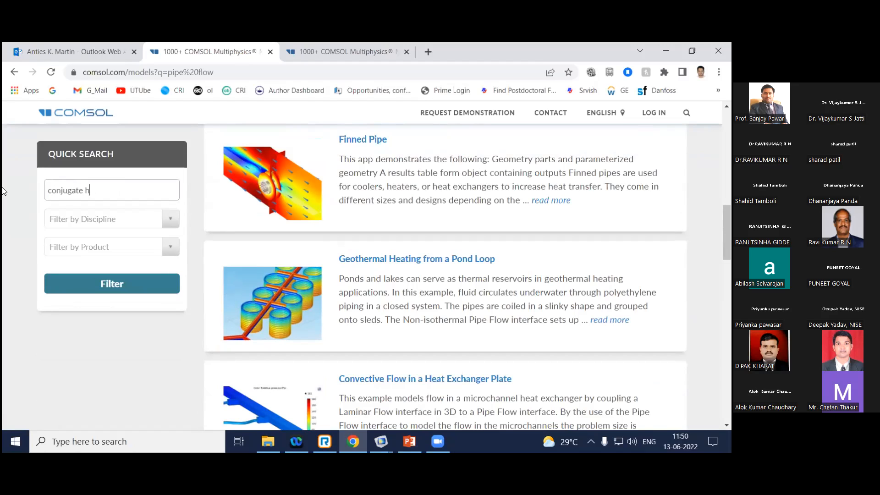
{"action": "type", "text": "eat tarnsfer"}
{"action": "right_click", "coordinate": [118, 191]}
{"action": "left_click", "coordinate": [138, 198]}
{"action": "left_click", "coordinate": [145, 288]}
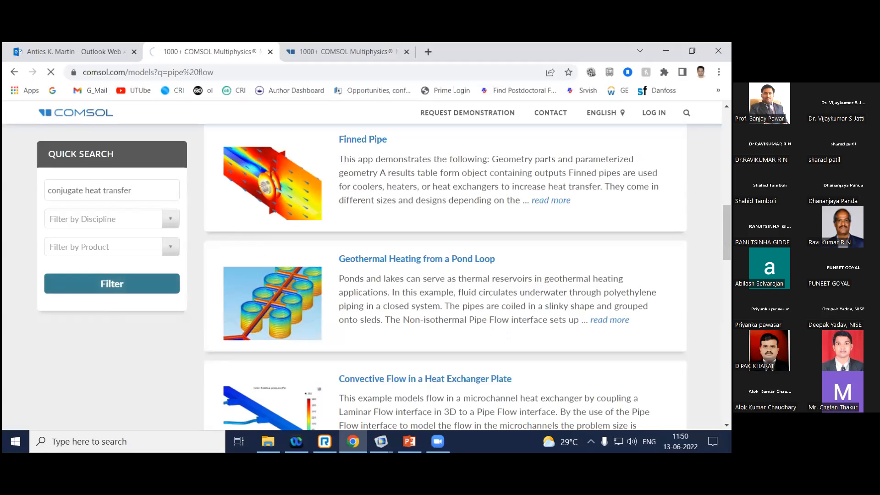
Look through the conjugate heat transfer examples and open the Cross-Flow Heat Exchanger model page.
{"action": "scroll", "coordinate": [509, 339], "scroll_direction": "down", "scroll_amount": 5}
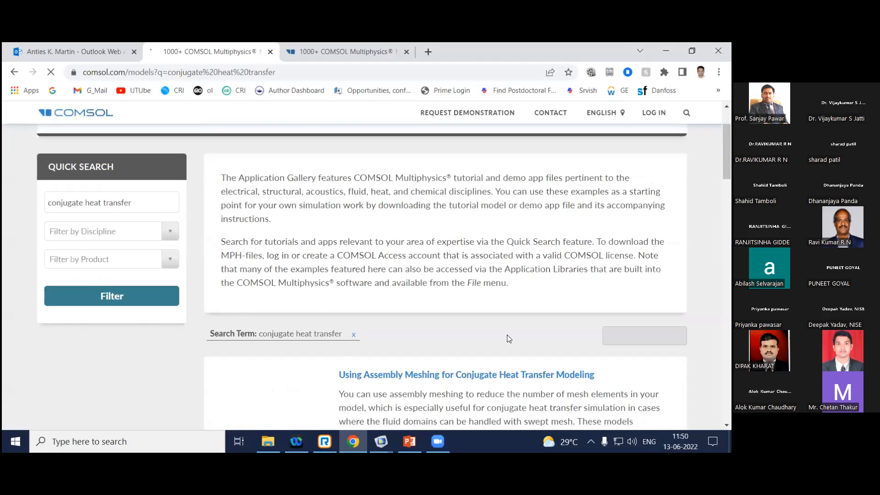
{"action": "scroll", "coordinate": [391, 306], "scroll_direction": "down", "scroll_amount": 4}
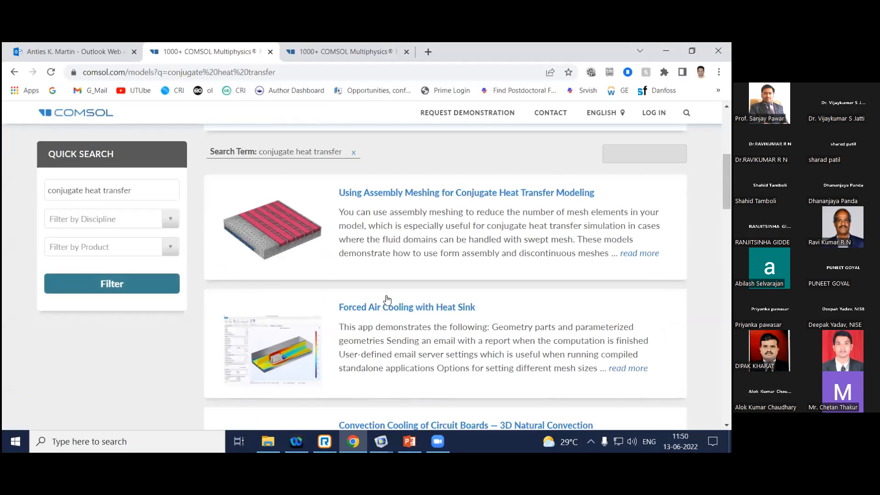
{"action": "scroll", "coordinate": [392, 288], "scroll_direction": "down", "scroll_amount": 3}
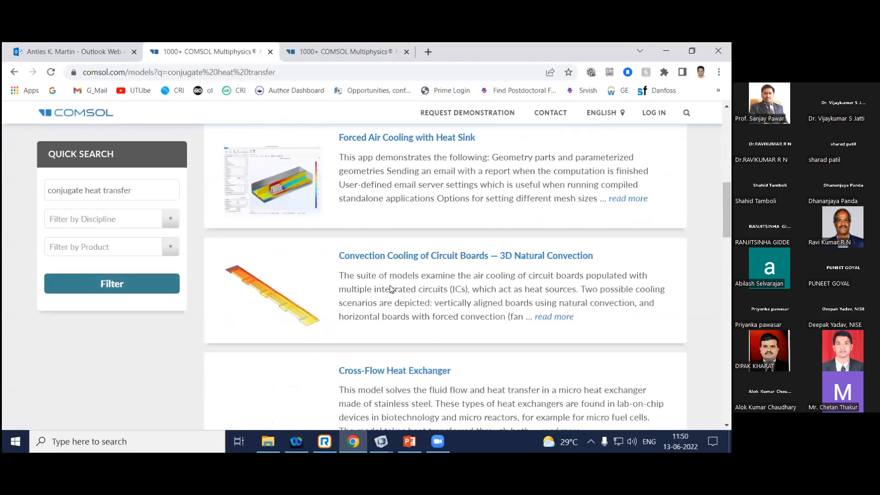
{"action": "left_click", "coordinate": [391, 288]}
{"action": "scroll", "coordinate": [391, 290], "scroll_direction": "down", "scroll_amount": 4}
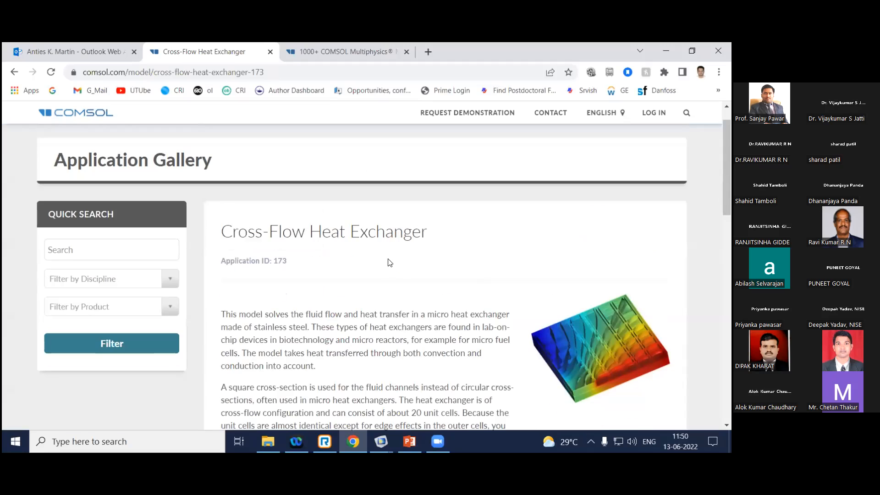
From the model's COMSOL 6.0 application files, open the PDF document models.heat.crossflow_heat_exchanger.pdf.
{"action": "scroll", "coordinate": [350, 268], "scroll_direction": "down", "scroll_amount": 5}
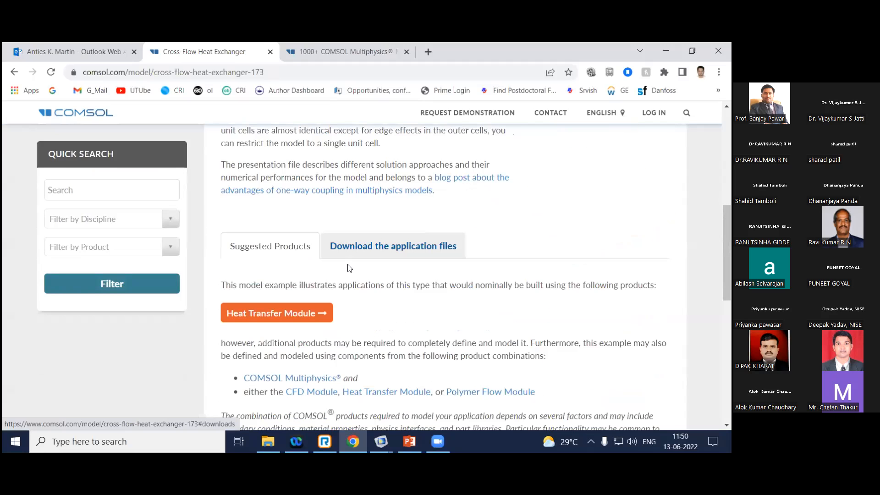
{"action": "left_click", "coordinate": [393, 173]}
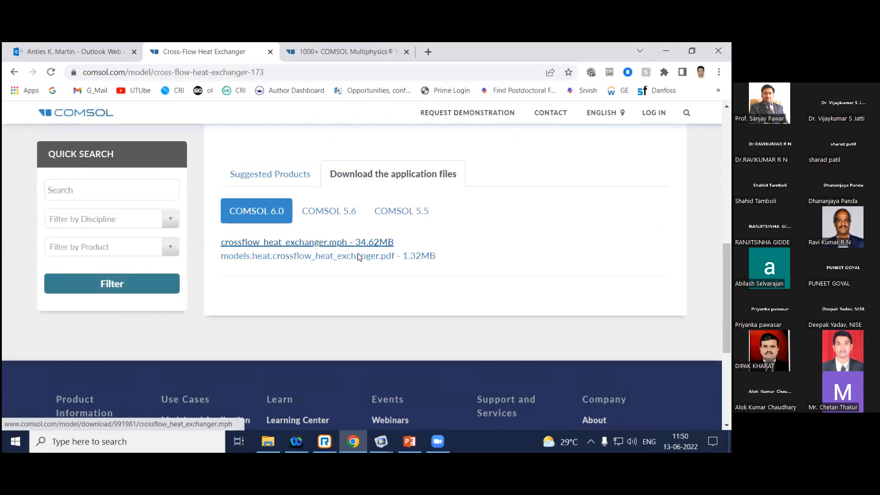
{"action": "left_click", "coordinate": [382, 255]}
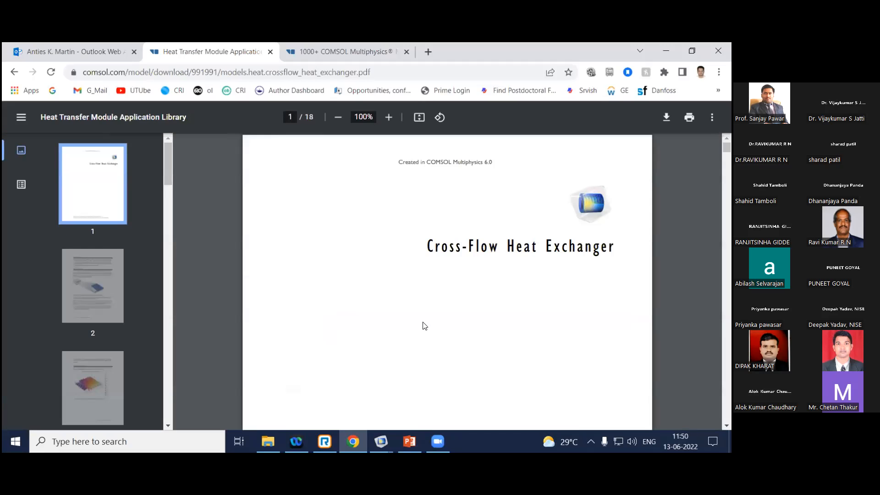
Read through the Cross-Flow Heat Exchanger document, covering the introduction, model definition, result figures and modeling instructions for parameters, geometry and definitions.
{"action": "scroll", "coordinate": [402, 306], "scroll_direction": "down", "scroll_amount": 8}
{"action": "scroll", "coordinate": [403, 306], "scroll_direction": "down", "scroll_amount": 6}
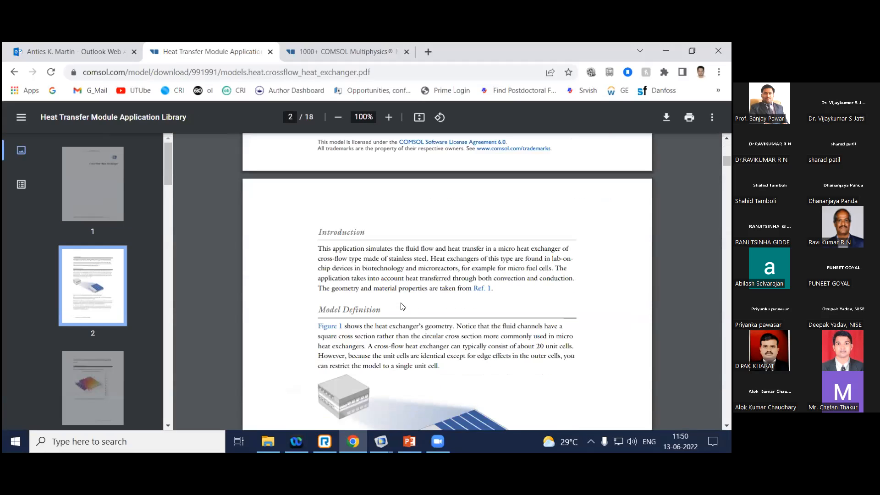
{"action": "scroll", "coordinate": [403, 306], "scroll_direction": "down", "scroll_amount": 7}
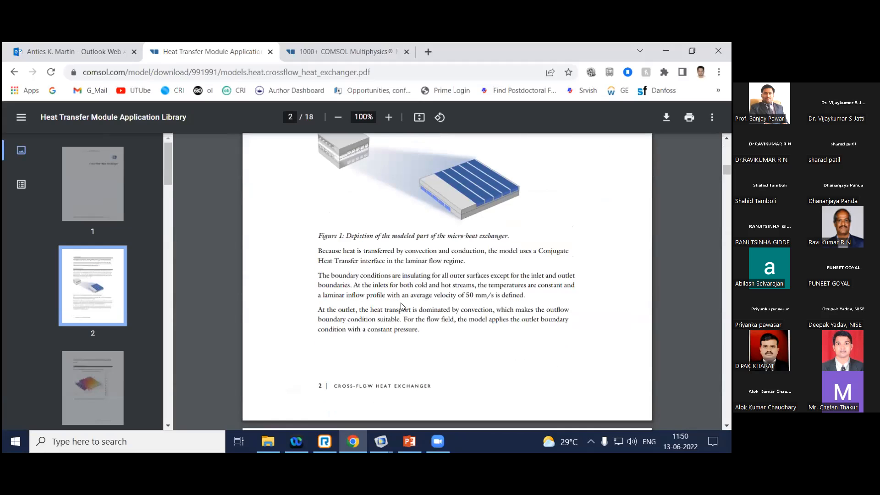
{"action": "scroll", "coordinate": [402, 307], "scroll_direction": "down", "scroll_amount": 13}
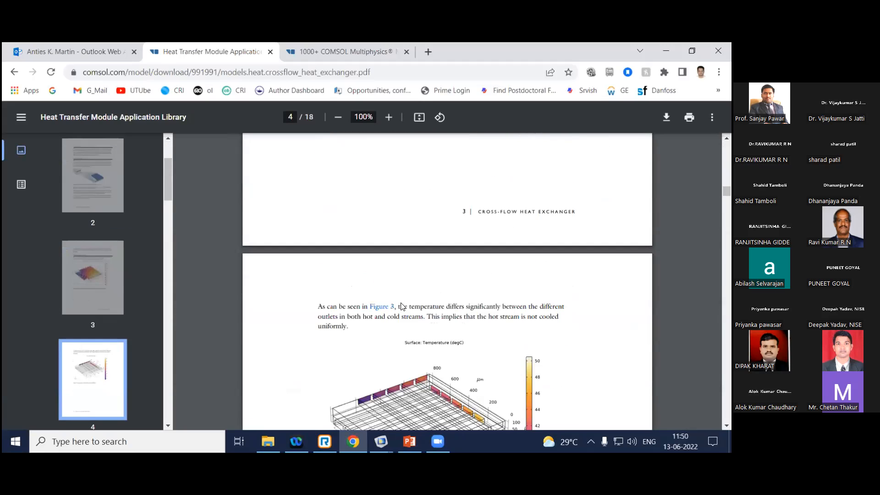
{"action": "scroll", "coordinate": [401, 302], "scroll_direction": "down", "scroll_amount": 20}
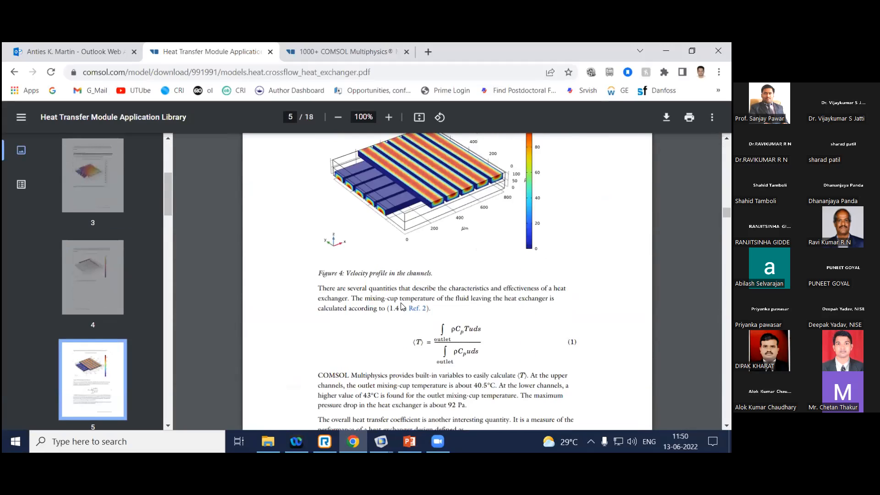
{"action": "scroll", "coordinate": [402, 304], "scroll_direction": "down", "scroll_amount": 5}
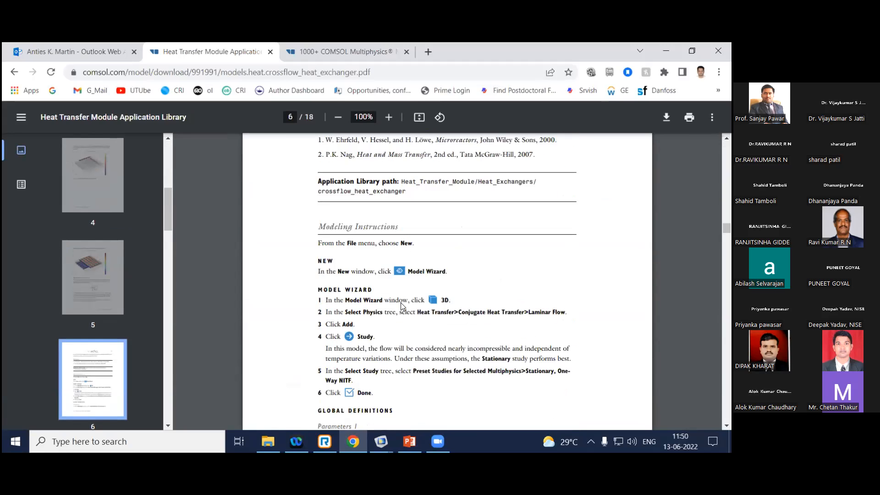
{"action": "scroll", "coordinate": [401, 303], "scroll_direction": "down", "scroll_amount": 16}
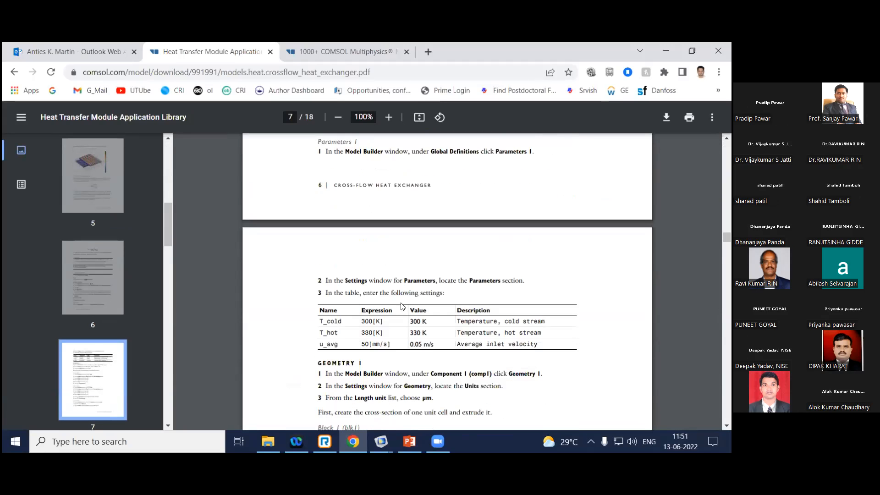
{"action": "scroll", "coordinate": [402, 306], "scroll_direction": "down", "scroll_amount": 3}
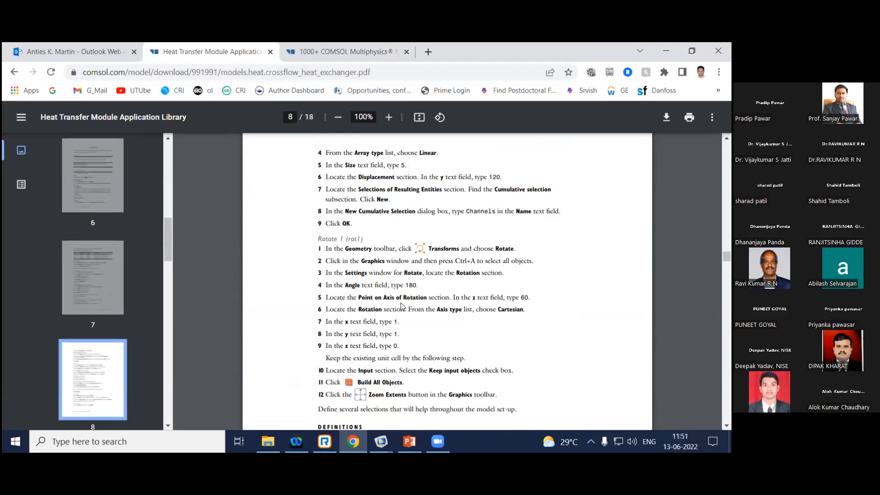
{"action": "scroll", "coordinate": [402, 306], "scroll_direction": "down", "scroll_amount": 4}
{"action": "scroll", "coordinate": [92, 207], "scroll_direction": "up", "scroll_amount": 5}
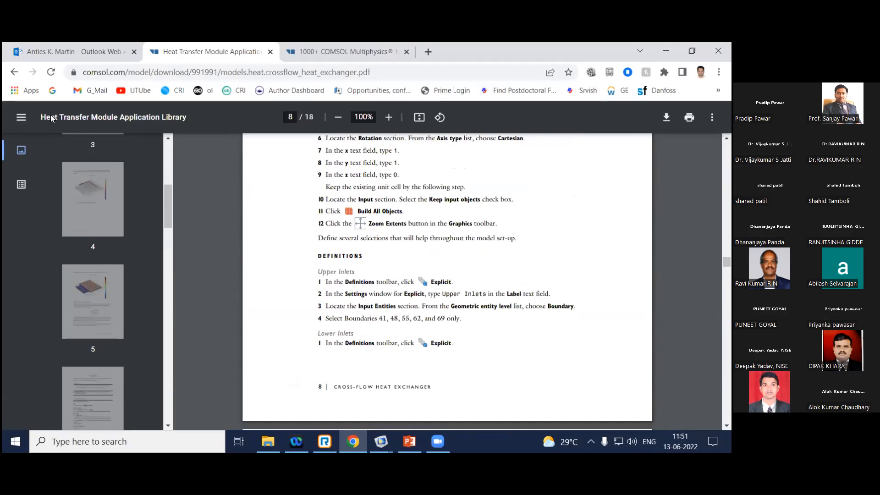
Return from the PDF document to the Cross-Flow Heat Exchanger page and review its model description.
{"action": "left_click", "coordinate": [13, 79]}
{"action": "scroll", "coordinate": [521, 262], "scroll_direction": "up", "scroll_amount": 6}
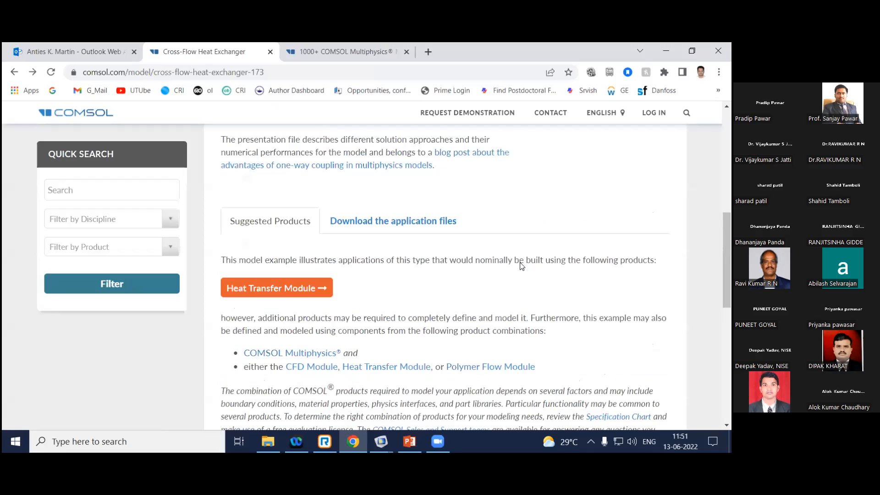
{"action": "scroll", "coordinate": [521, 266], "scroll_direction": "up", "scroll_amount": 1}
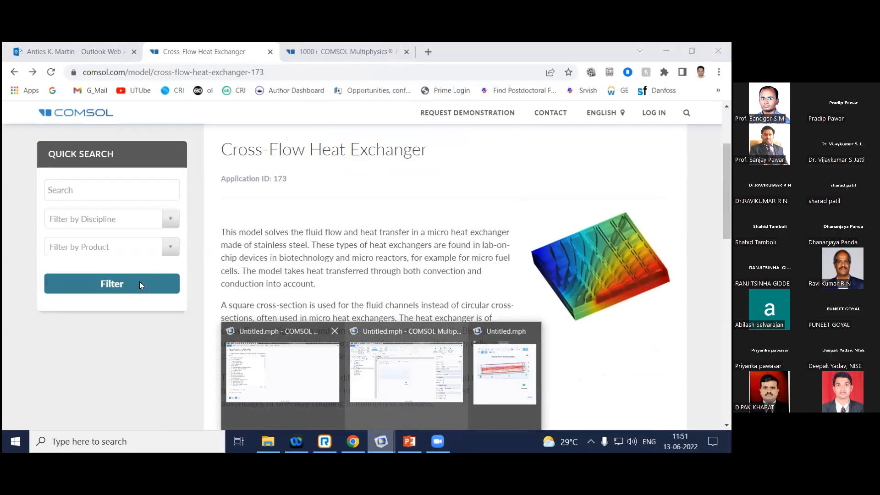
Switch to the COMSOL Multiphysics model window, look through the modules in the Application Libraries, and close the libraries.
{"action": "left_click", "coordinate": [282, 373]}
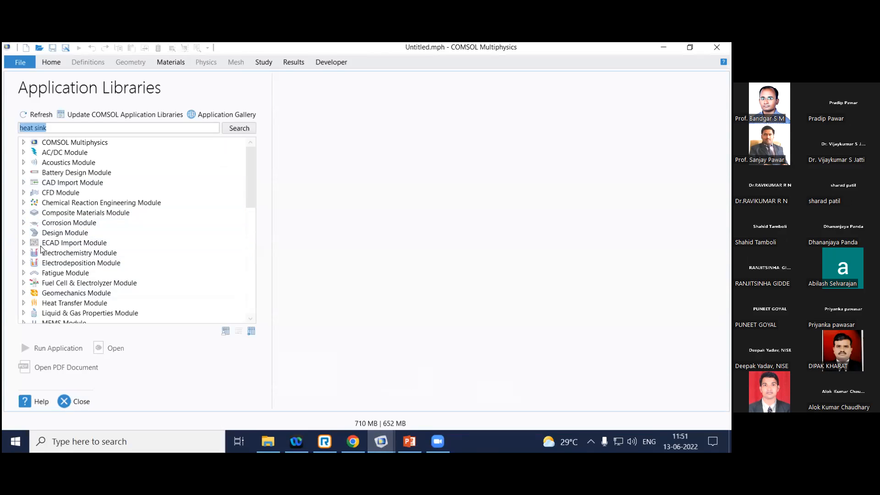
{"action": "scroll", "coordinate": [41, 249], "scroll_direction": "down", "scroll_amount": 7}
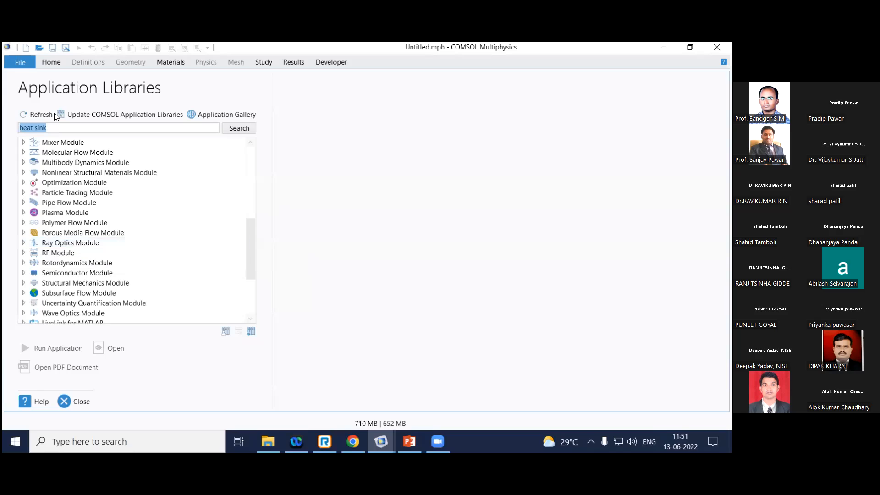
{"action": "left_click", "coordinate": [74, 401]}
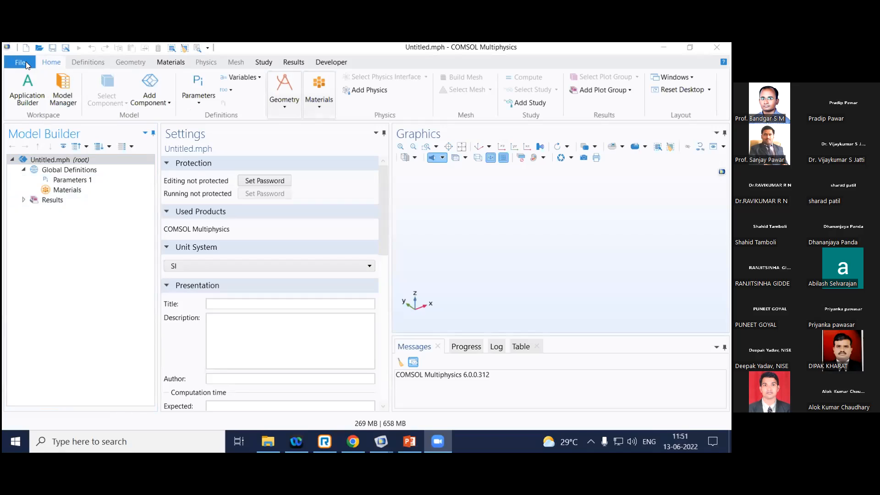
Start a new 3D model with the Model Wizard.
{"action": "left_click", "coordinate": [3, 68]}
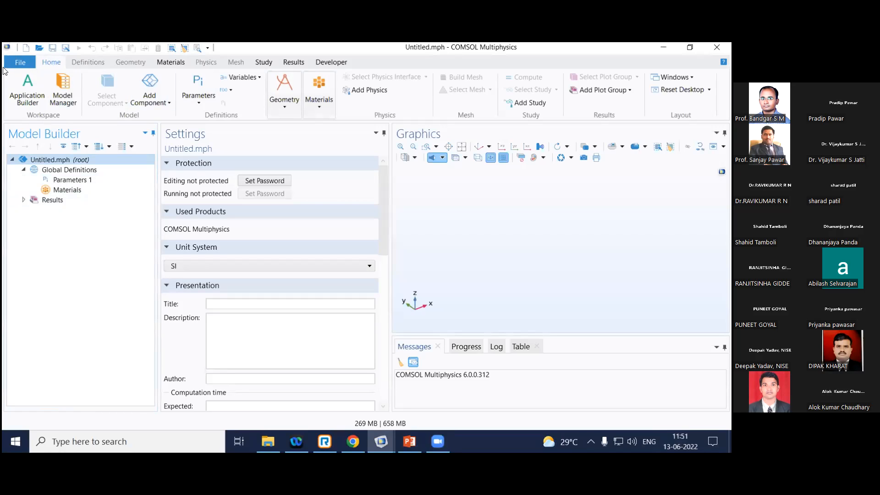
{"action": "left_click", "coordinate": [20, 69]}
{"action": "left_click", "coordinate": [33, 76]}
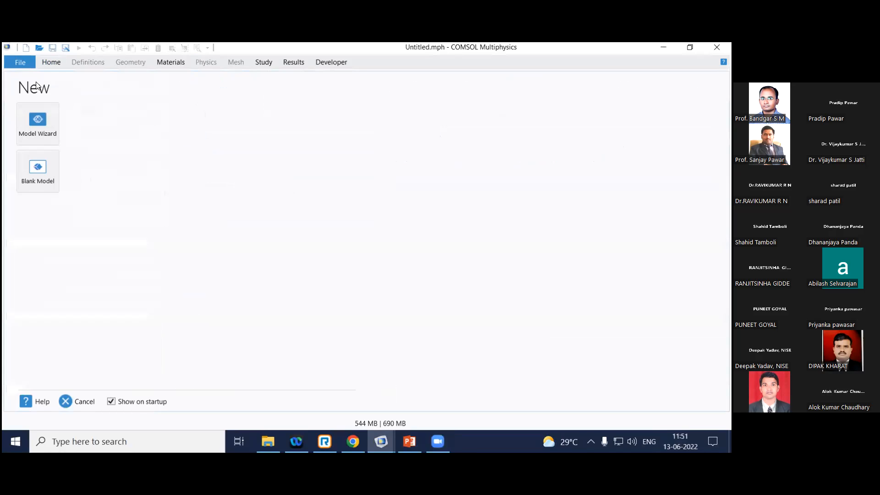
{"action": "left_click", "coordinate": [35, 119]}
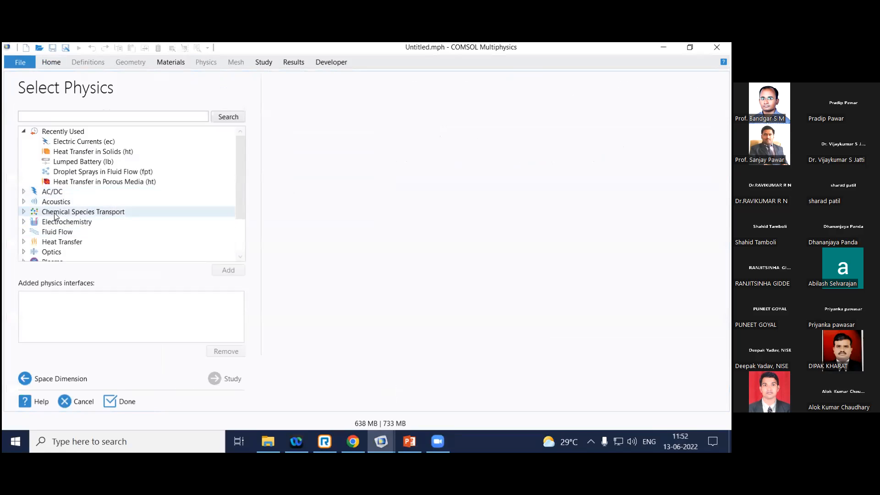
Add the Heat Transfer in Solids (ht) physics interface from the Heat Transfer branch and complete the model setup.
{"action": "scroll", "coordinate": [50, 215], "scroll_direction": "down", "scroll_amount": 1}
{"action": "left_click", "coordinate": [23, 211]}
{"action": "scroll", "coordinate": [41, 192], "scroll_direction": "down", "scroll_amount": 2}
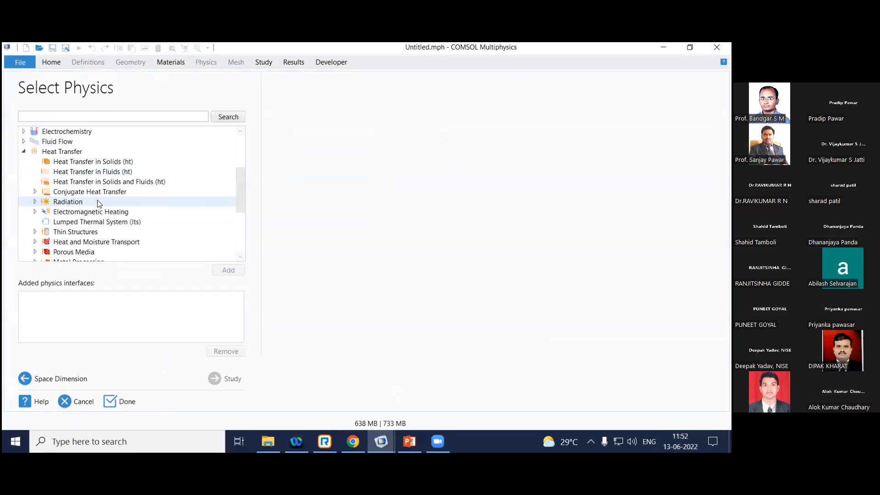
{"action": "left_click", "coordinate": [60, 163]}
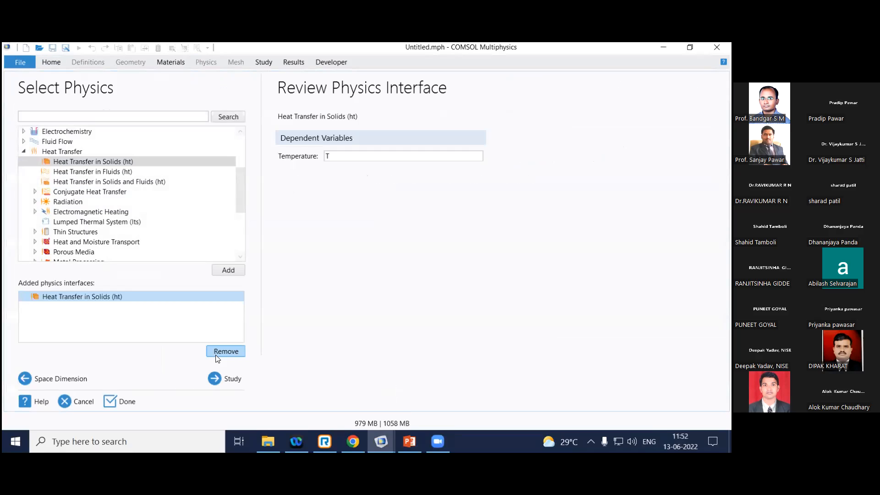
{"action": "left_click", "coordinate": [225, 378]}
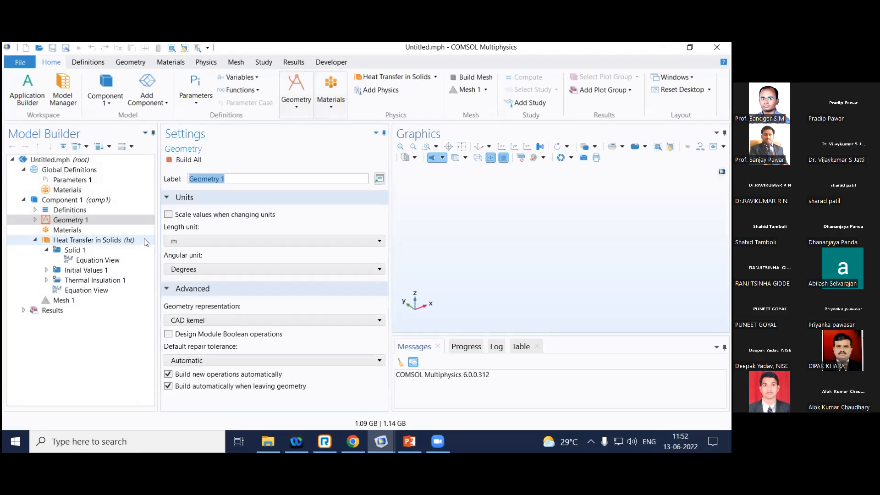
Collapse the Solid 1 node and display the governing equations in the Heat Transfer in Solids settings.
{"action": "left_click", "coordinate": [73, 242]}
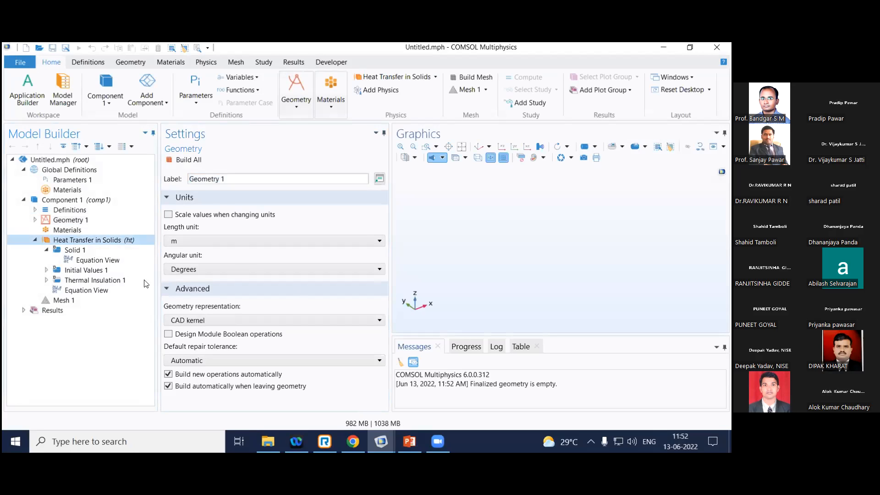
{"action": "left_click", "coordinate": [47, 250]}
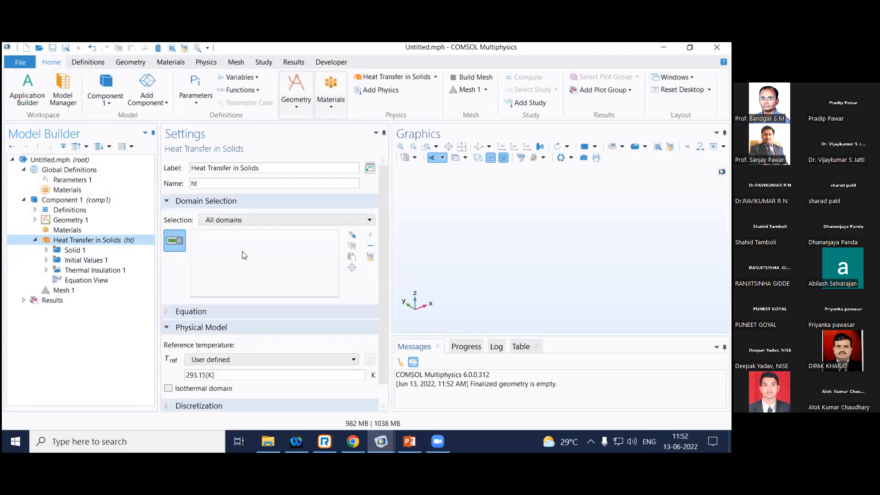
{"action": "left_click", "coordinate": [200, 313]}
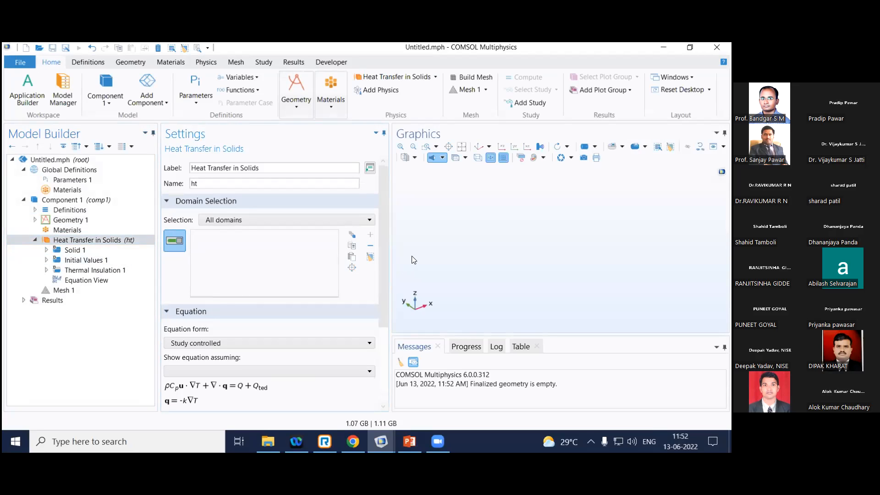
{"action": "scroll", "coordinate": [378, 266], "scroll_direction": "down", "scroll_amount": 1}
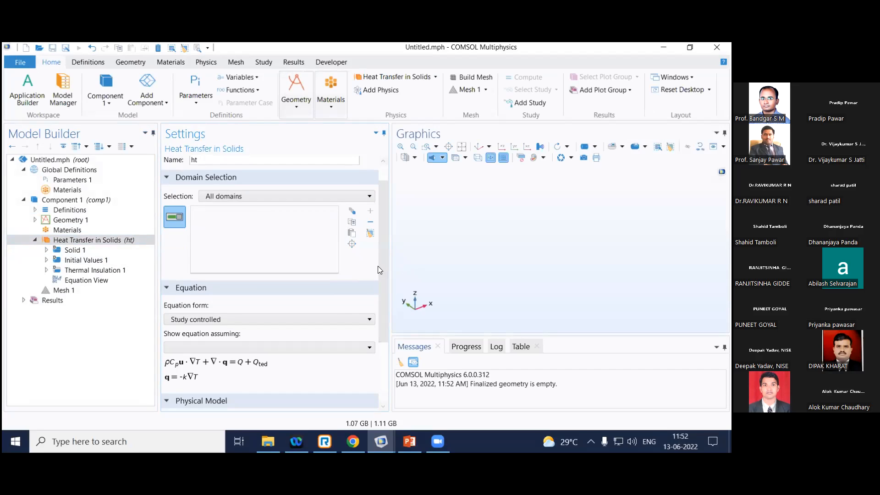
{"action": "left_click", "coordinate": [105, 53]}
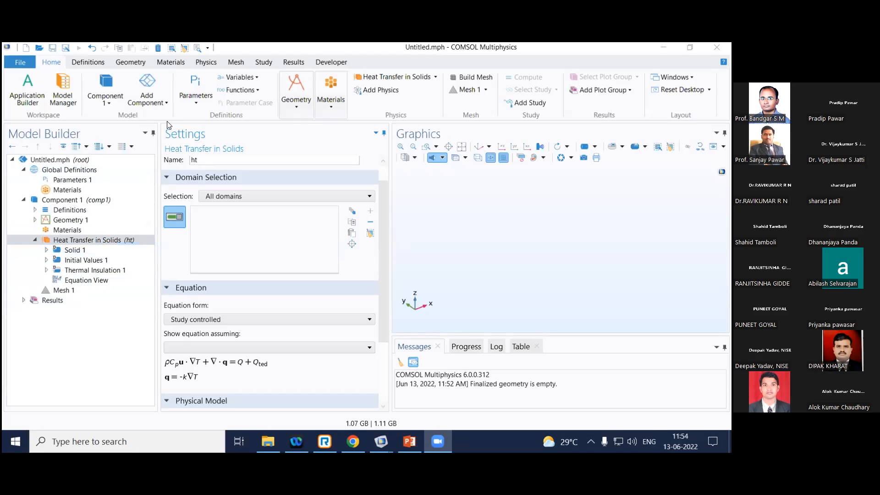
Add a General Form PDE (g) interface from the PDE Interfaces in the Mathematics branch to Component 1.
{"action": "left_click", "coordinate": [206, 63]}
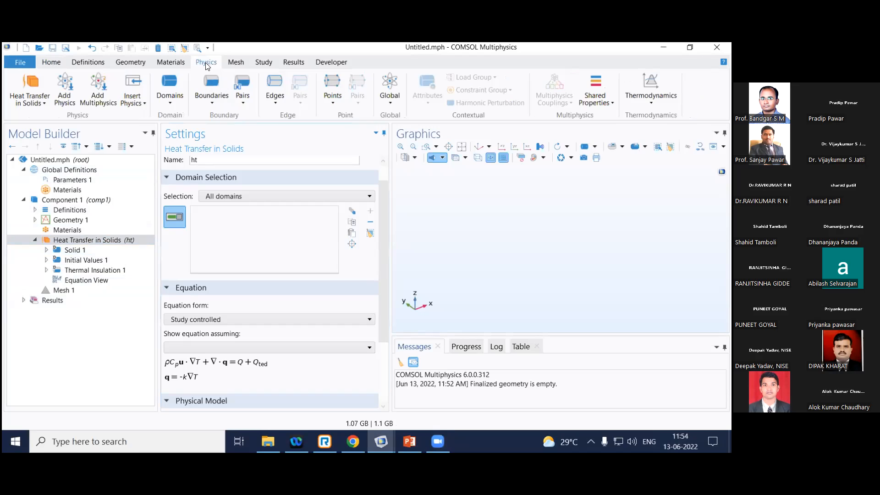
{"action": "left_click", "coordinate": [63, 97]}
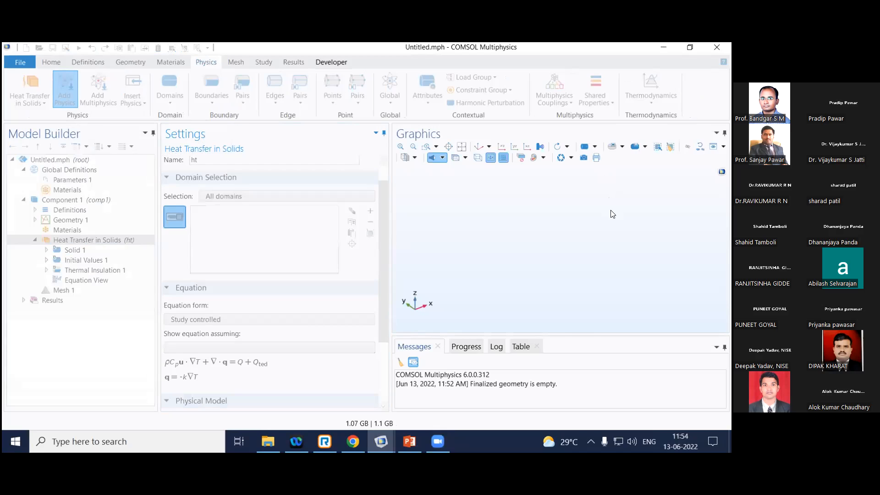
{"action": "left_click", "coordinate": [543, 179]}
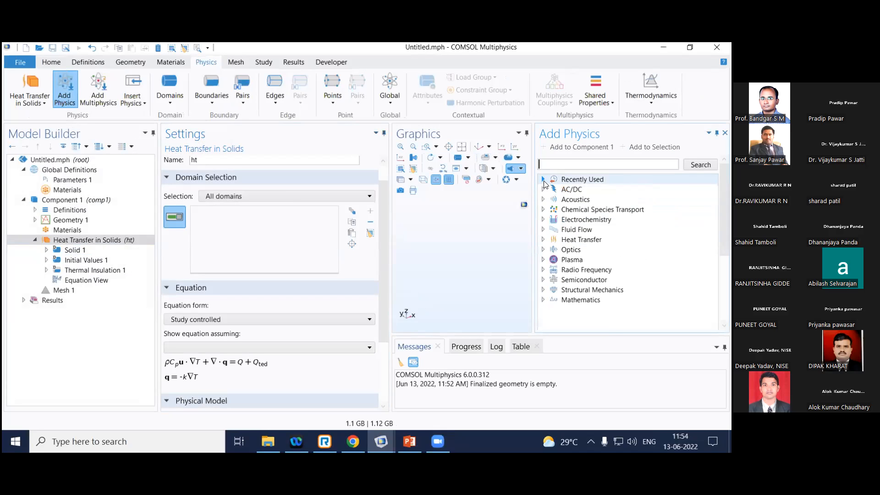
{"action": "left_click", "coordinate": [542, 300]}
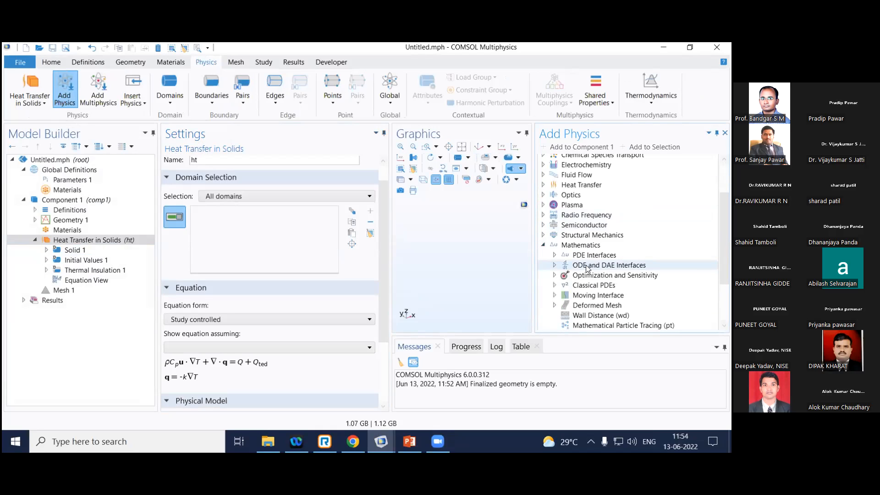
{"action": "left_click", "coordinate": [555, 255]}
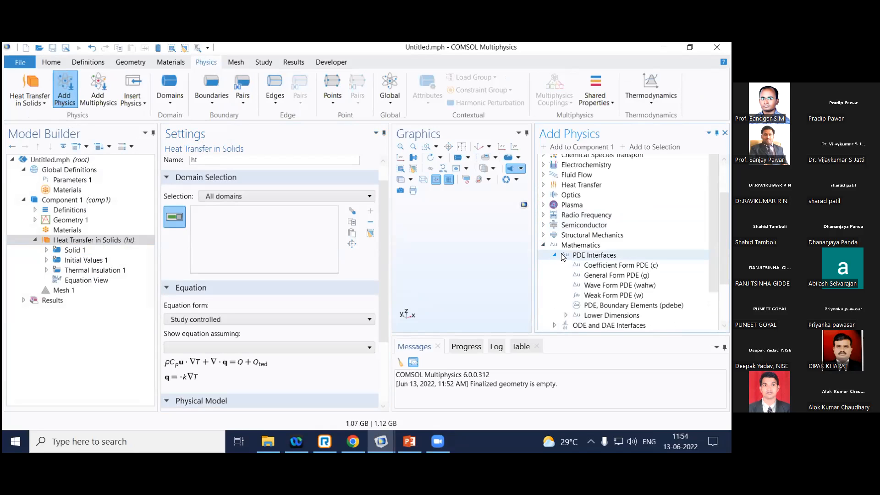
{"action": "left_click", "coordinate": [595, 266]}
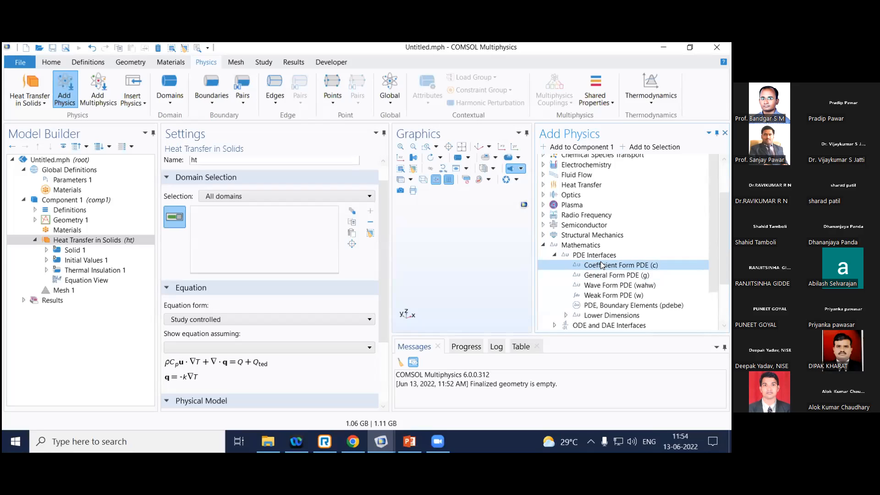
{"action": "left_click", "coordinate": [626, 276]}
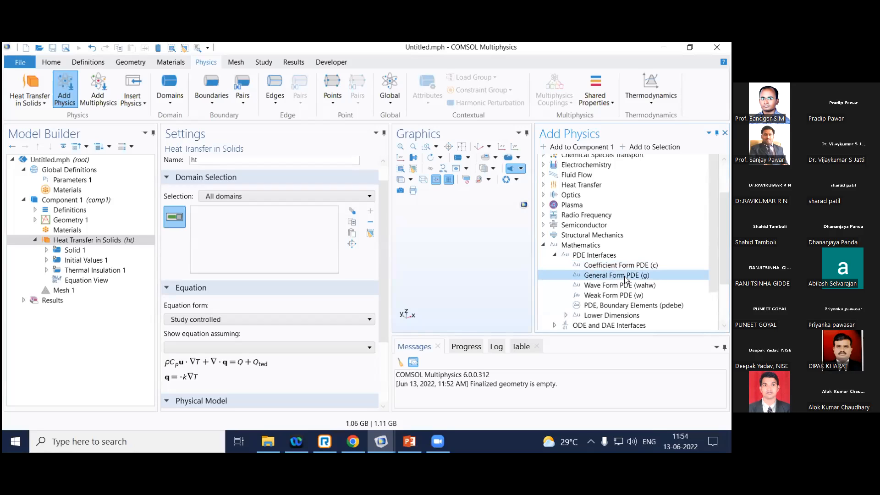
{"action": "double_click", "coordinate": [624, 277]}
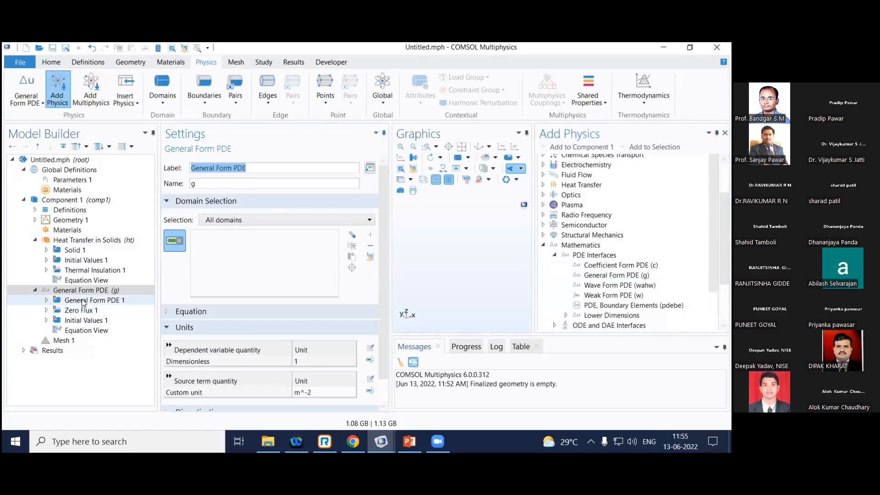
Review the flux, source term and coefficient settings of General Form PDE 1, and switch to the structural analysis presentation in PowerPoint.
{"action": "left_click", "coordinate": [128, 300]}
{"action": "scroll", "coordinate": [192, 312], "scroll_direction": "down", "scroll_amount": 3}
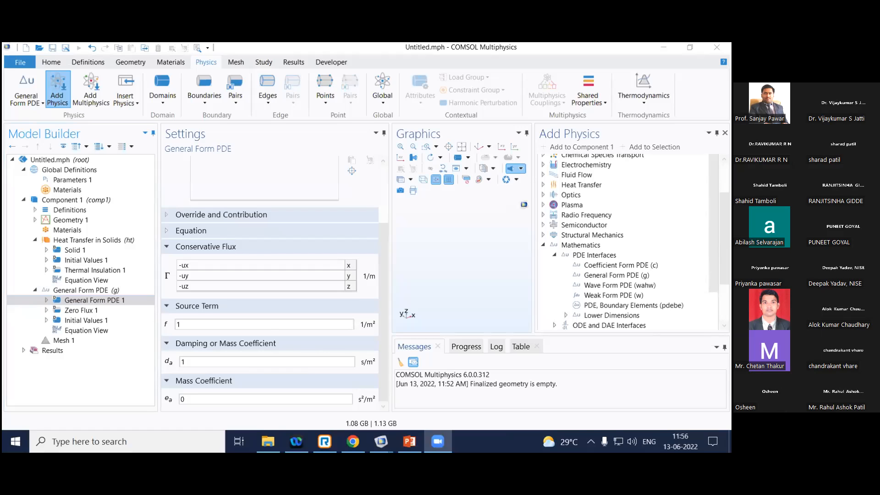
{"action": "key", "text": "alt+Tab"}
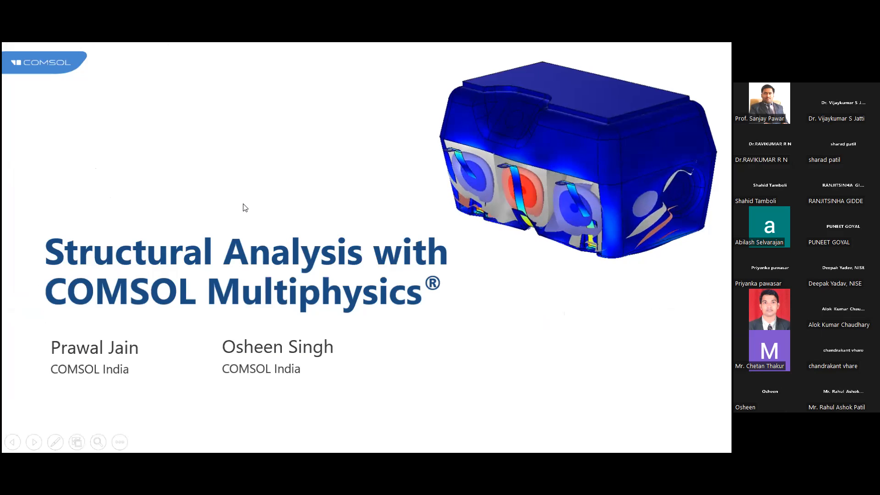
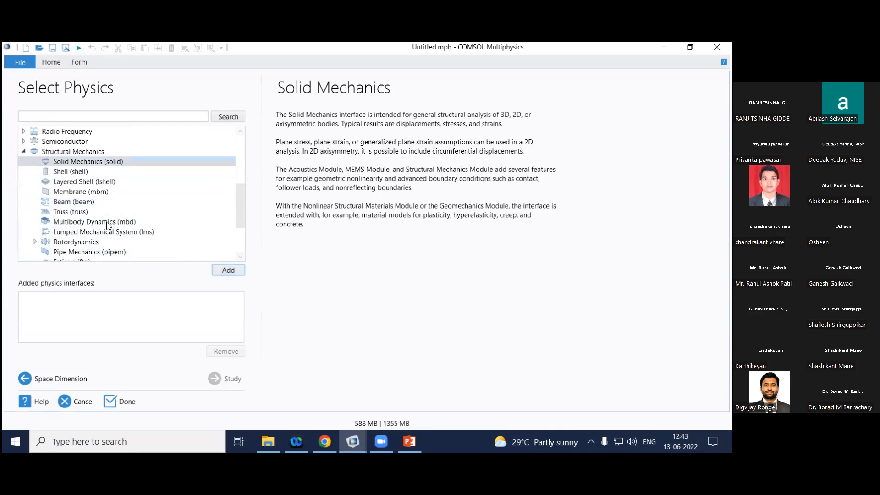
Add the Solid Mechanics (solid) and Heat Transfer in Solids (ht) interfaces to the new model.
{"action": "scroll", "coordinate": [87, 226], "scroll_direction": "down", "scroll_amount": 3}
{"action": "scroll", "coordinate": [59, 211], "scroll_direction": "up", "scroll_amount": 12}
{"action": "scroll", "coordinate": [51, 205], "scroll_direction": "up", "scroll_amount": 2}
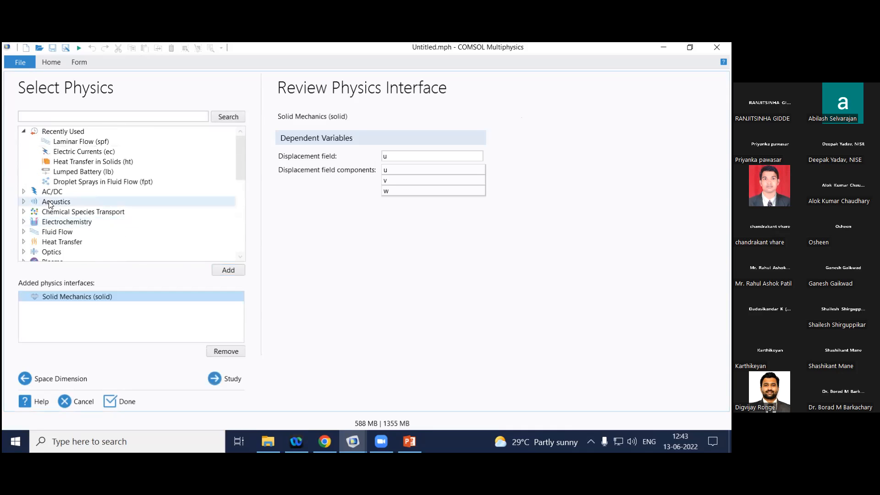
{"action": "left_click", "coordinate": [68, 162]}
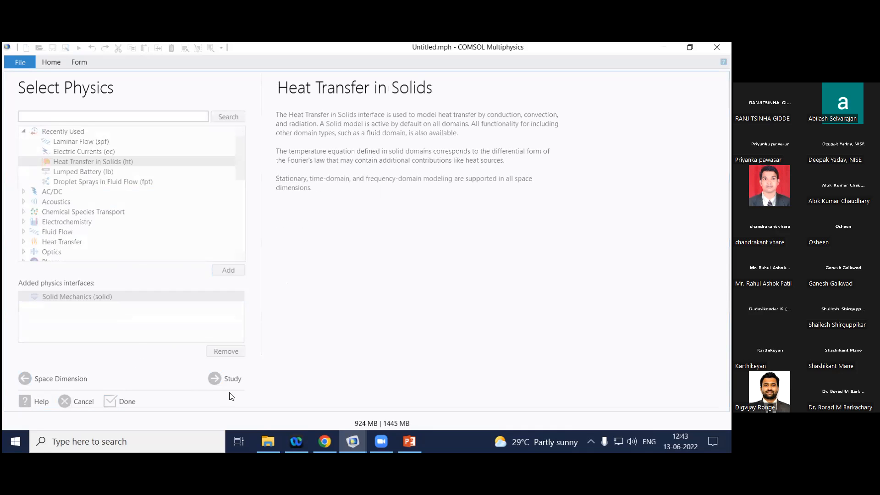
Choose a Stationary study and complete the model setup without saving the changes to Untitled.mph.
{"action": "left_click", "coordinate": [225, 382]}
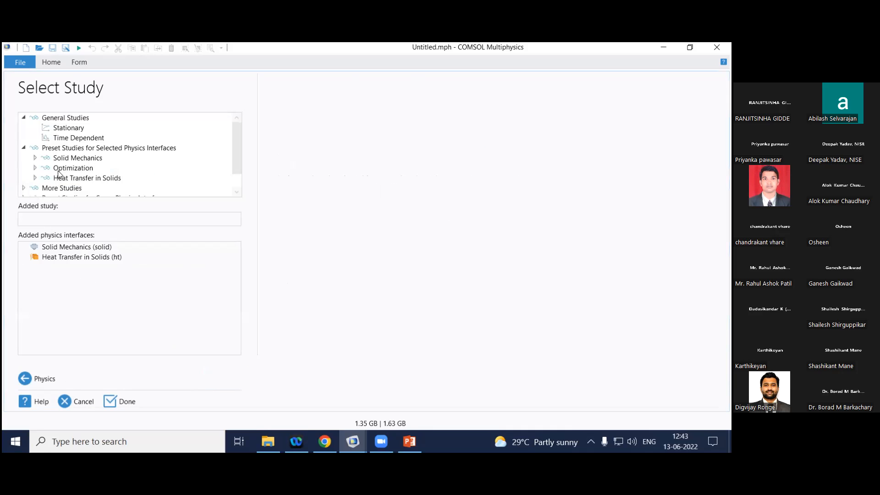
{"action": "left_click", "coordinate": [75, 129]}
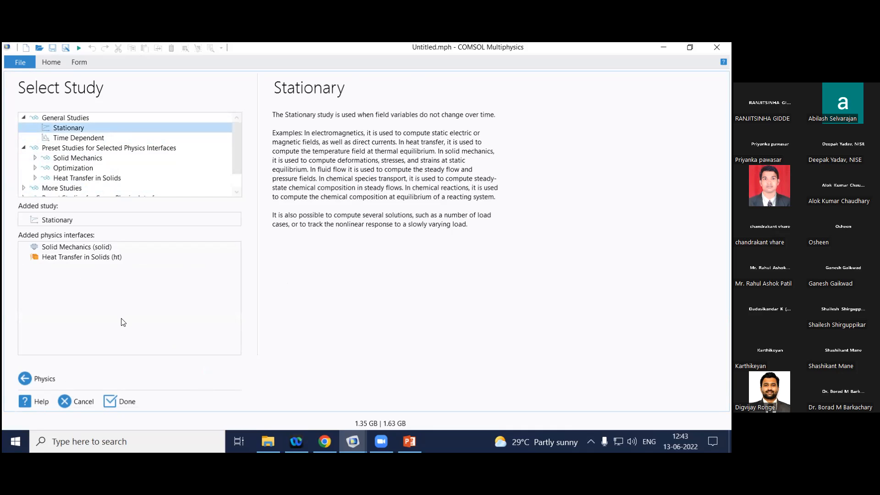
{"action": "left_click", "coordinate": [121, 400]}
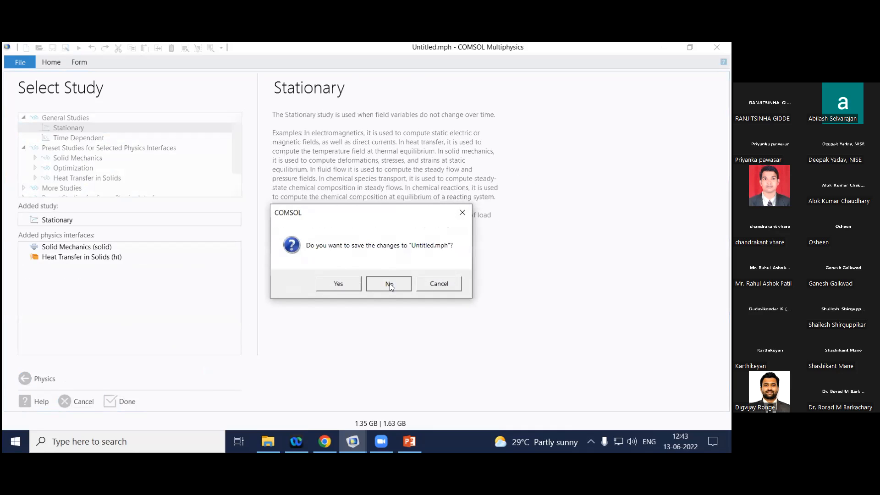
{"action": "left_click", "coordinate": [390, 283]}
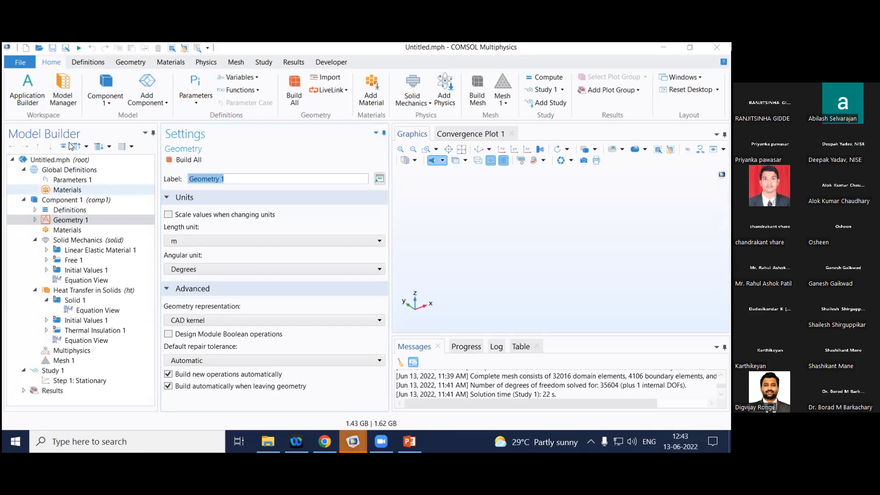
Build the empty Geometry 1, widen the Graphics window and display the geometry tools.
{"action": "left_click", "coordinate": [186, 160]}
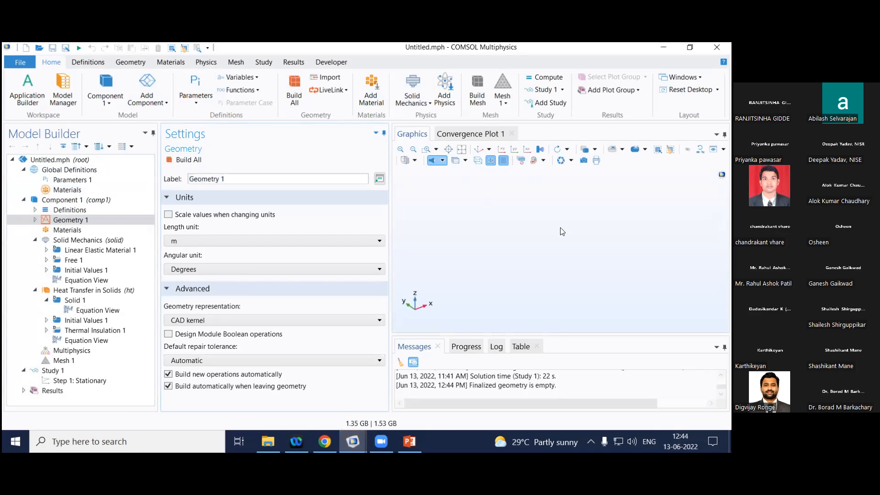
{"action": "left_click_drag", "start_coordinate": [386, 233], "coordinate": [343, 233]}
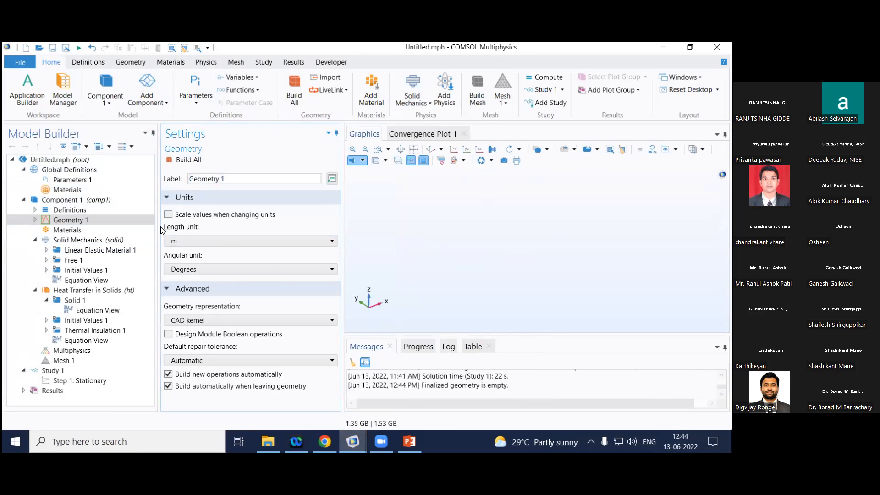
{"action": "right_click", "coordinate": [53, 221]}
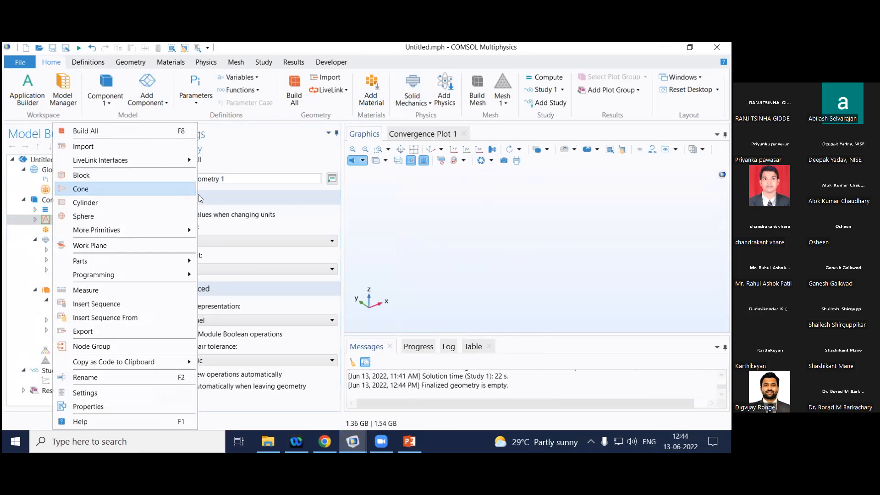
{"action": "left_click", "coordinate": [393, 211]}
{"action": "left_click", "coordinate": [124, 61]}
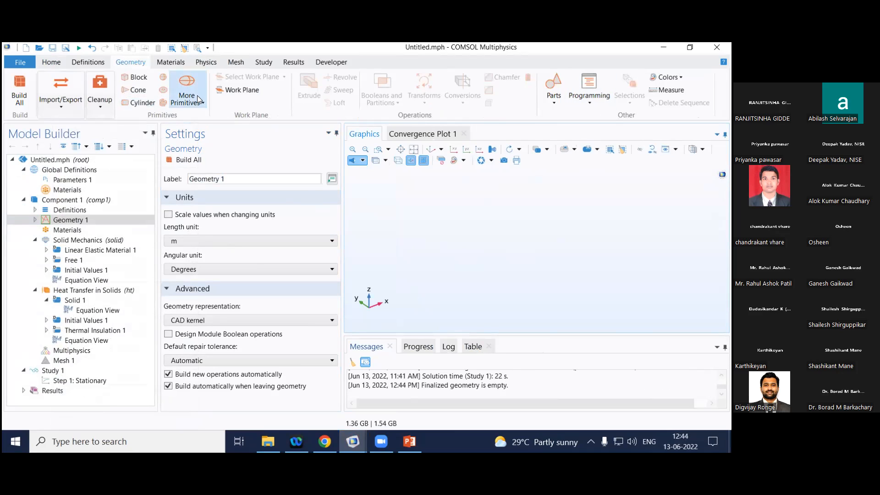
Add an Import node to Geometry 1 and start browsing for its source file.
{"action": "right_click", "coordinate": [58, 222]}
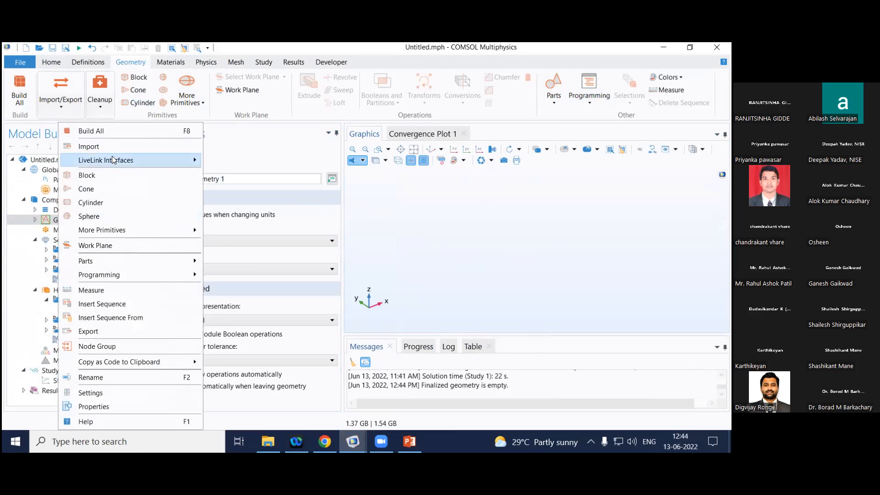
{"action": "left_click", "coordinate": [113, 149]}
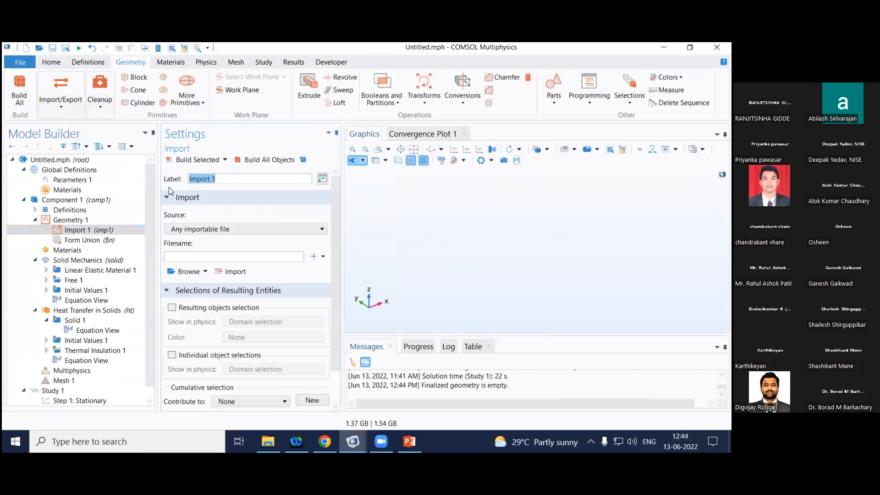
{"action": "left_click", "coordinate": [188, 273]}
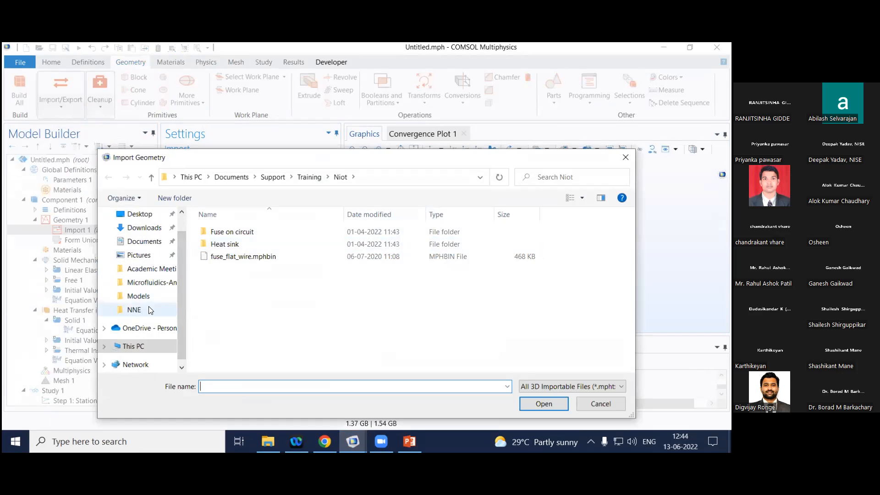
Browse to the Shared (14 Day Retention) folder on the COMSOL (M:) drive.
{"action": "left_click", "coordinate": [144, 352]}
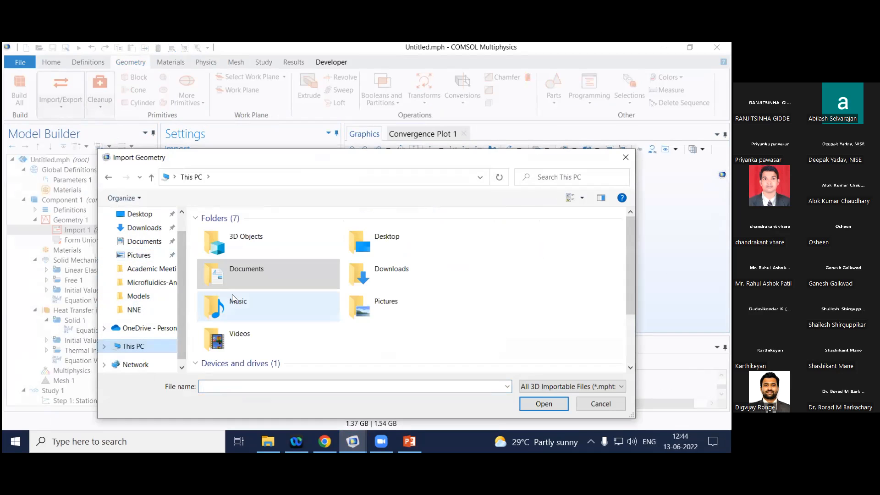
{"action": "scroll", "coordinate": [248, 298], "scroll_direction": "down", "scroll_amount": 3}
{"action": "left_click", "coordinate": [251, 363]}
{"action": "double_click", "coordinate": [251, 363]}
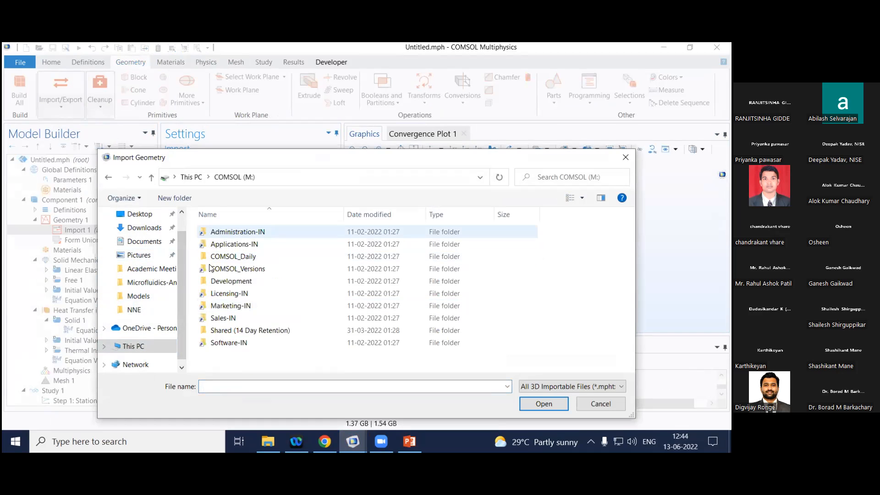
{"action": "left_click", "coordinate": [236, 330]}
{"action": "double_click", "coordinate": [235, 330]}
{"action": "scroll", "coordinate": [233, 275], "scroll_direction": "down", "scroll_amount": 2}
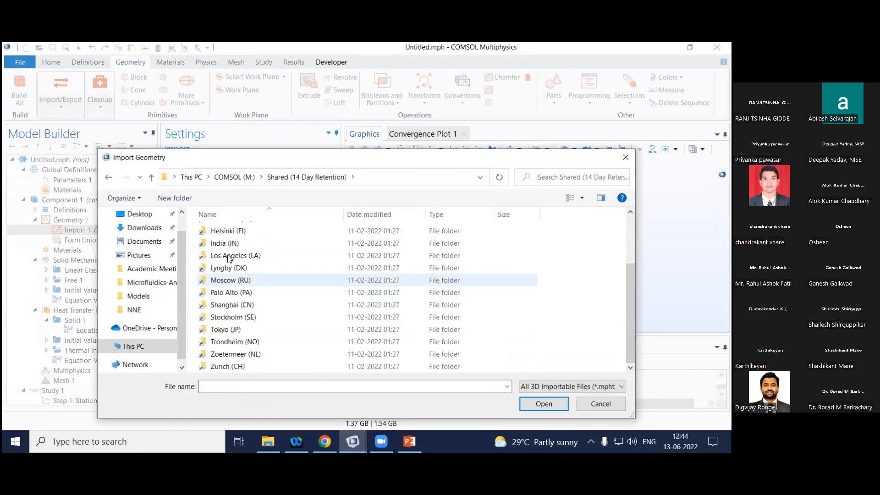
Choose bracket.mphbin from the FDP folder inside the presenter's personal folder under India (IN) as the import file.
{"action": "left_click", "coordinate": [229, 245]}
{"action": "double_click", "coordinate": [230, 246]}
{"action": "scroll", "coordinate": [243, 268], "scroll_direction": "down", "scroll_amount": 6}
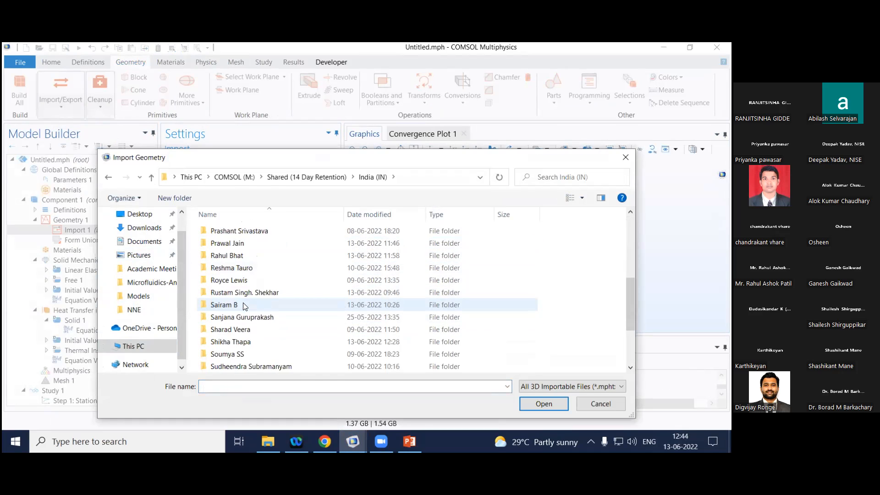
{"action": "scroll", "coordinate": [237, 262], "scroll_direction": "up", "scroll_amount": 1}
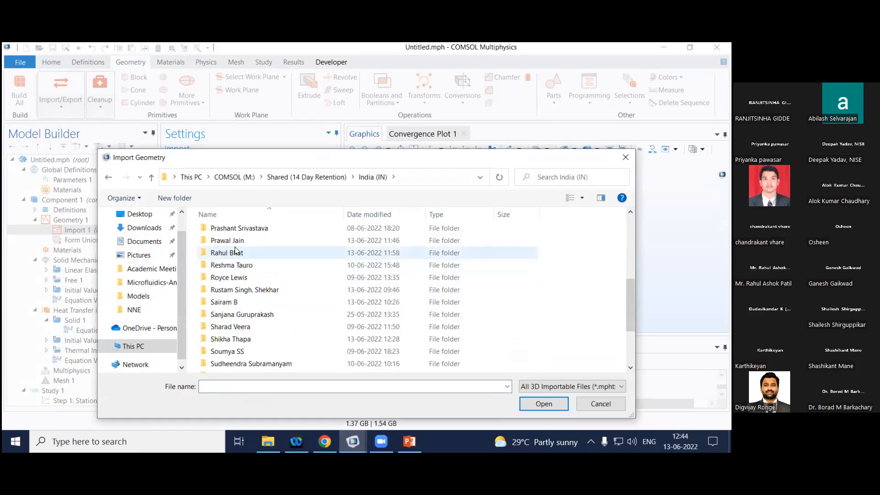
{"action": "double_click", "coordinate": [246, 240]}
{"action": "double_click", "coordinate": [236, 278]}
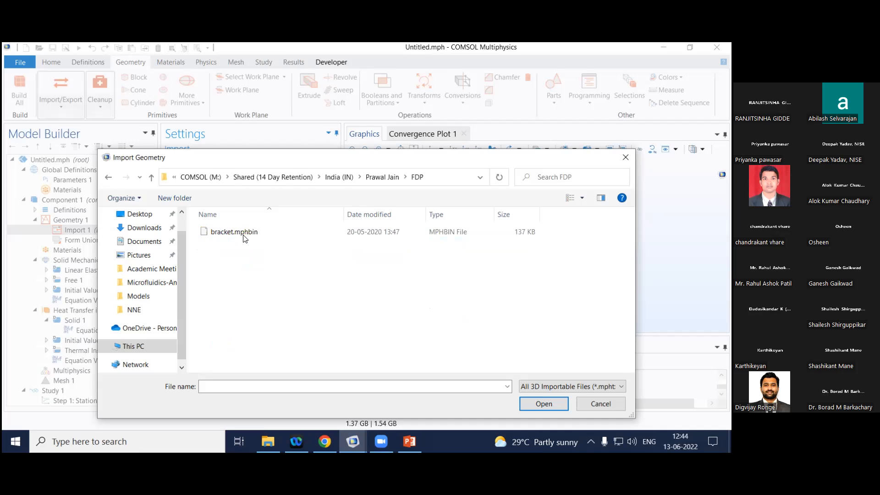
{"action": "double_click", "coordinate": [243, 233]}
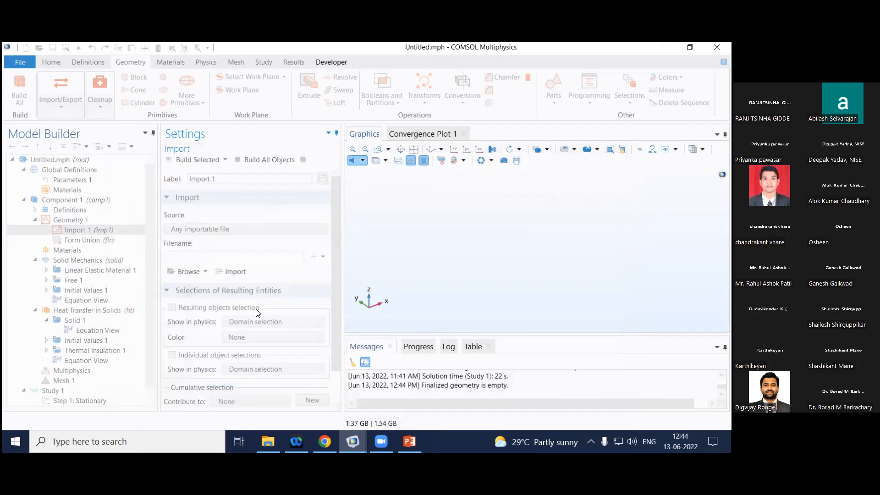
Build all objects to import the bracket geometry.
{"action": "left_click", "coordinate": [266, 159]}
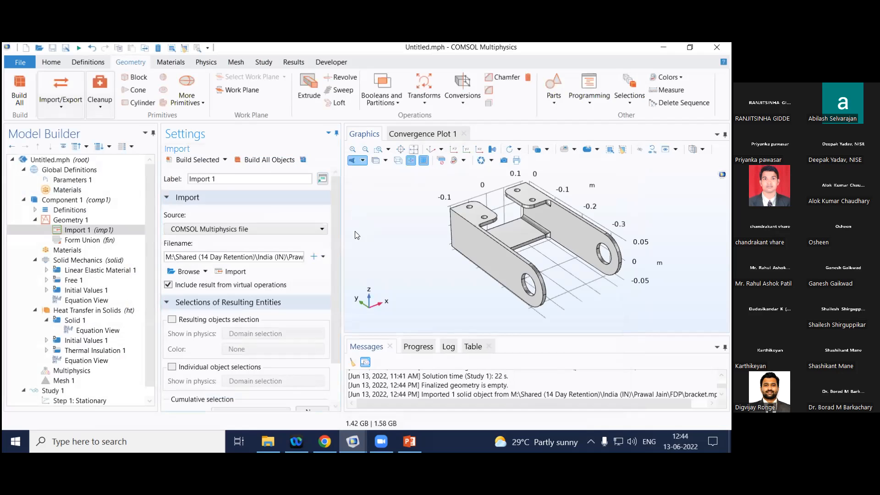
{"action": "scroll", "coordinate": [450, 233], "scroll_direction": "down", "scroll_amount": 2}
{"action": "right_click_drag", "start_coordinate": [446, 249], "coordinate": [432, 266]}
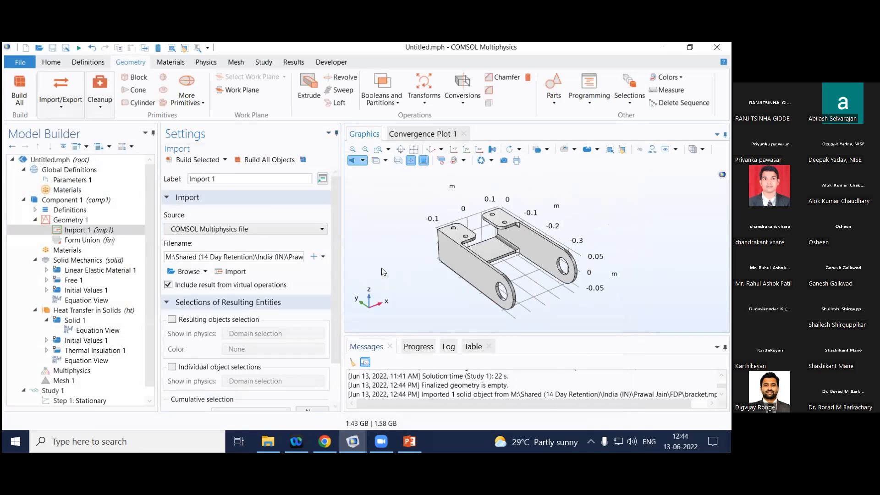
Finalize the bracket geometry and open the options for adding a material to Component 1.
{"action": "double_click", "coordinate": [58, 221]}
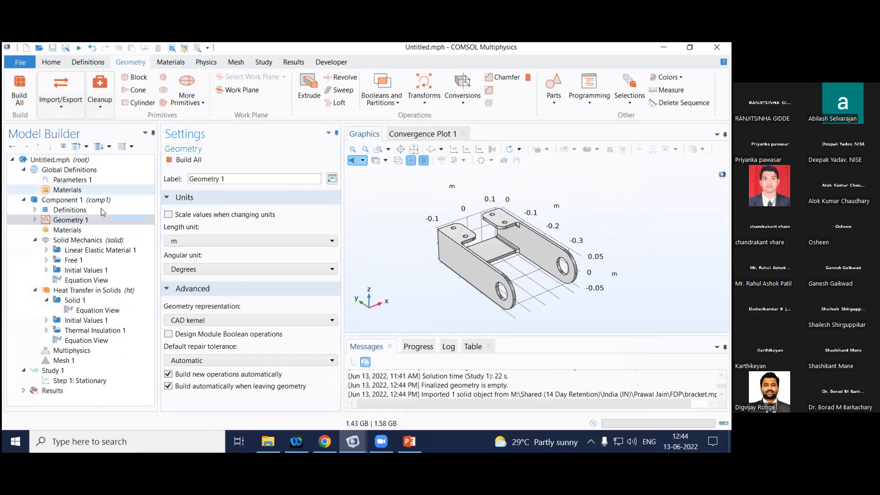
{"action": "left_click", "coordinate": [66, 231]}
{"action": "right_click", "coordinate": [67, 231]}
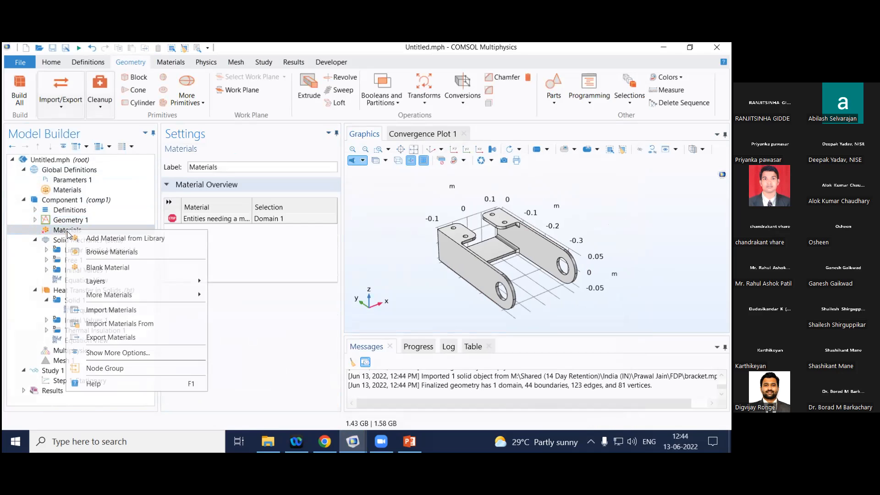
Search the material library for structural steel and add the built-in Structural steel to the component.
{"action": "left_click", "coordinate": [133, 236]}
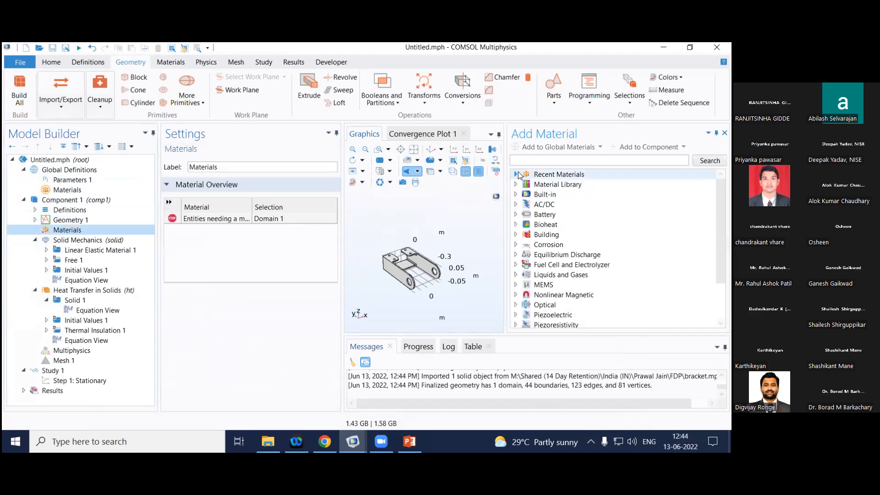
{"action": "double_click", "coordinate": [547, 175]}
{"action": "left_click", "coordinate": [546, 159]}
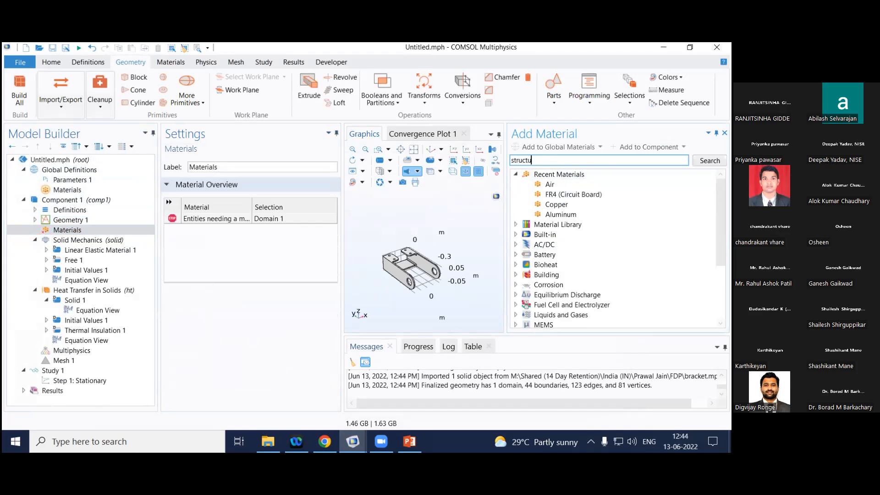
{"action": "type", "text": "structural steel"}
{"action": "key", "text": "Return"}
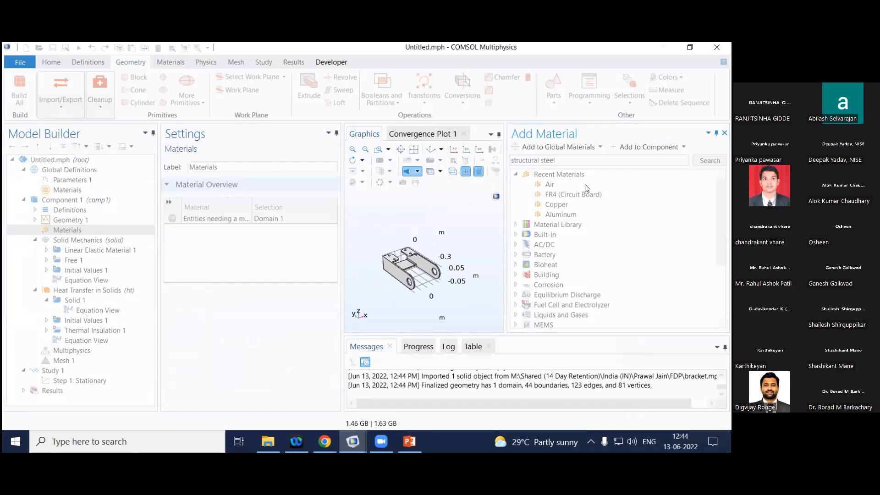
{"action": "left_click", "coordinate": [553, 195]}
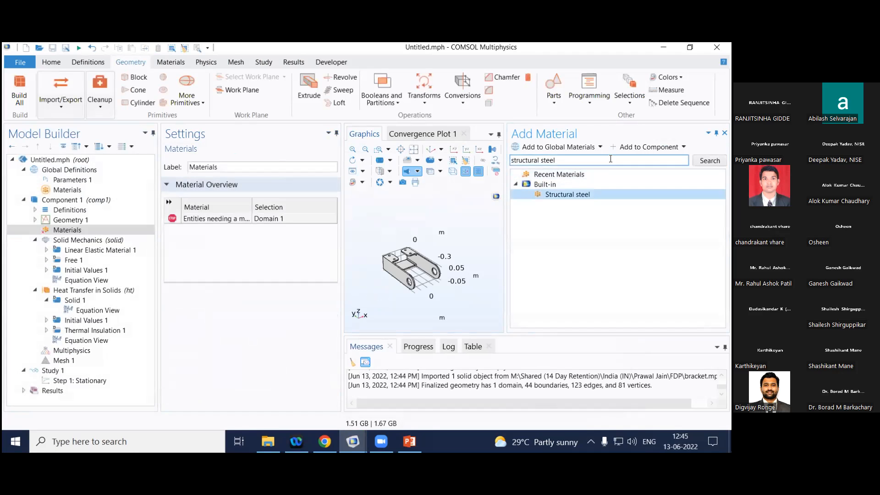
{"action": "left_click", "coordinate": [624, 147]}
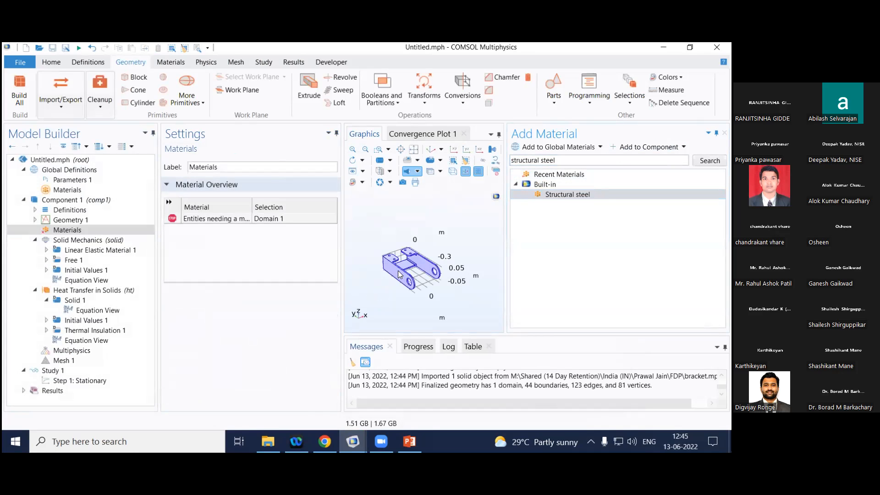
Add a blank material under the component's Materials node.
{"action": "left_click", "coordinate": [69, 231]}
{"action": "right_click", "coordinate": [70, 231]}
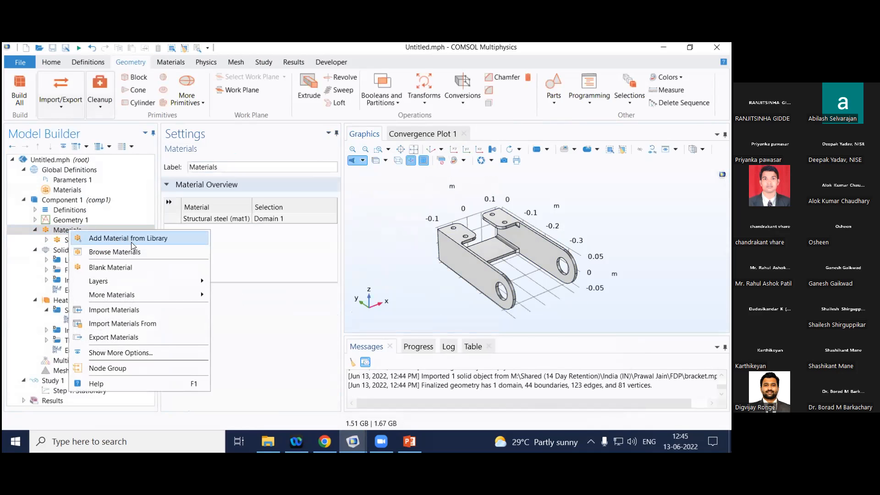
{"action": "left_click", "coordinate": [131, 268]}
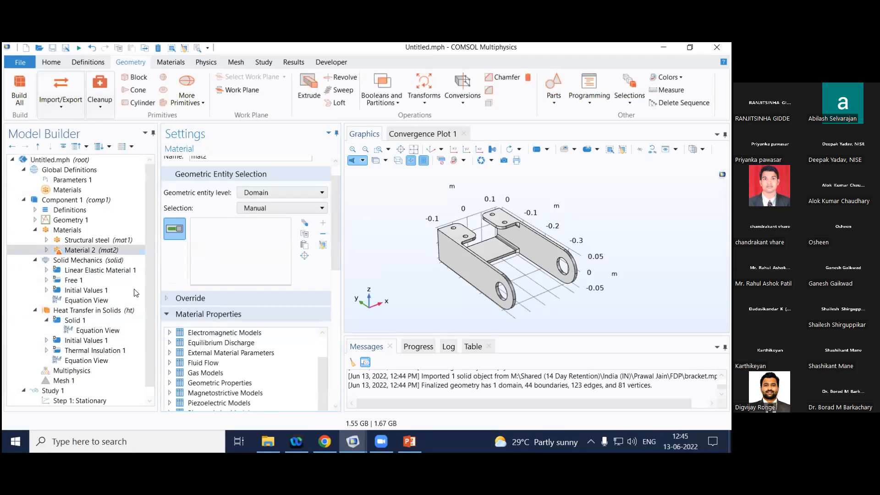
Assign the bracket domain to the blank material and bring its Material Contents table into view.
{"action": "left_click", "coordinate": [91, 260]}
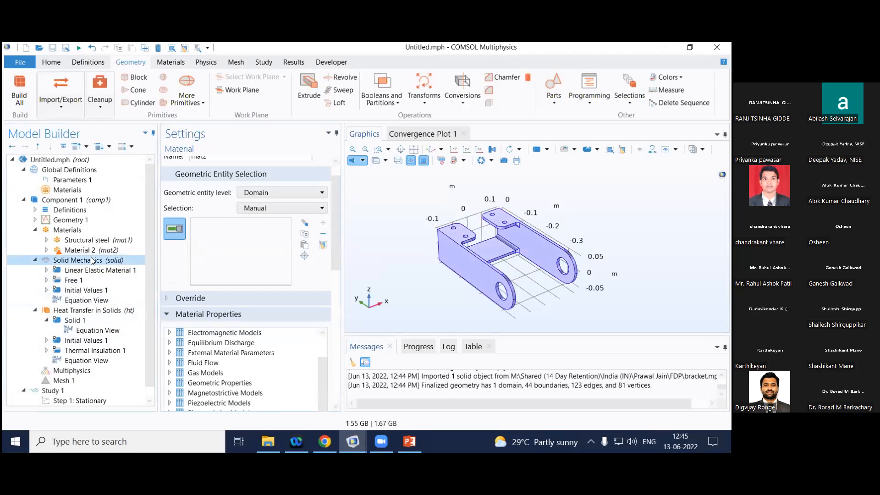
{"action": "left_click", "coordinate": [91, 311]}
{"action": "left_click", "coordinate": [105, 250]}
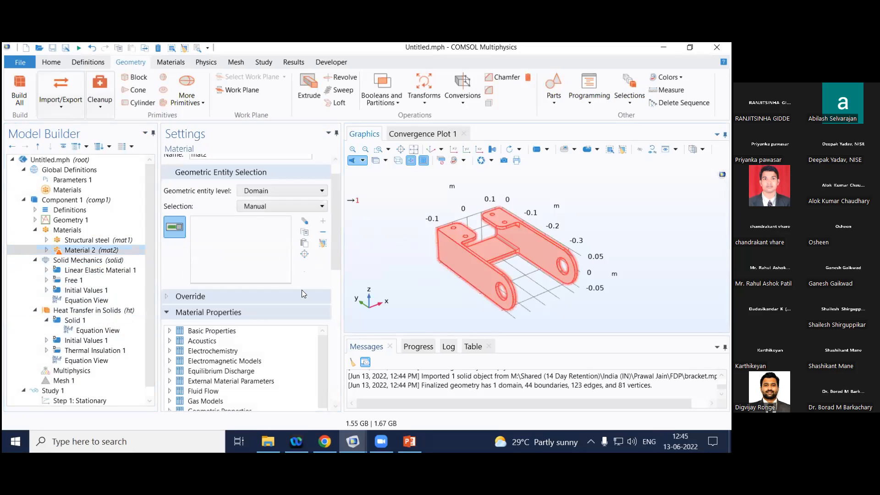
{"action": "left_click", "coordinate": [266, 309]}
{"action": "left_click_drag", "start_coordinate": [333, 253], "coordinate": [344, 341]}
{"action": "mouse_move", "coordinate": [231, 310]}
{"action": "left_mouse_down"}
{"action": "mouse_move", "coordinate": [238, 310]}
{"action": "mouse_move", "coordinate": [228, 311]}
{"action": "left_mouse_up"}
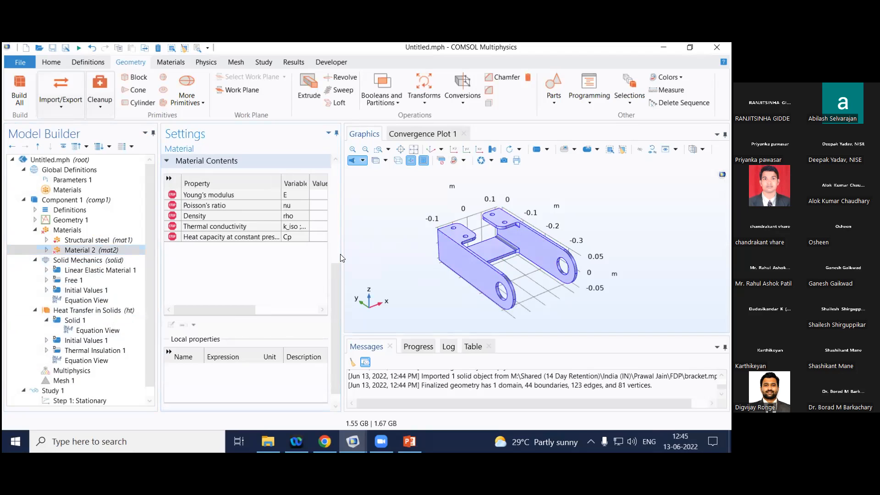
{"action": "left_click_drag", "start_coordinate": [342, 254], "coordinate": [354, 254]}
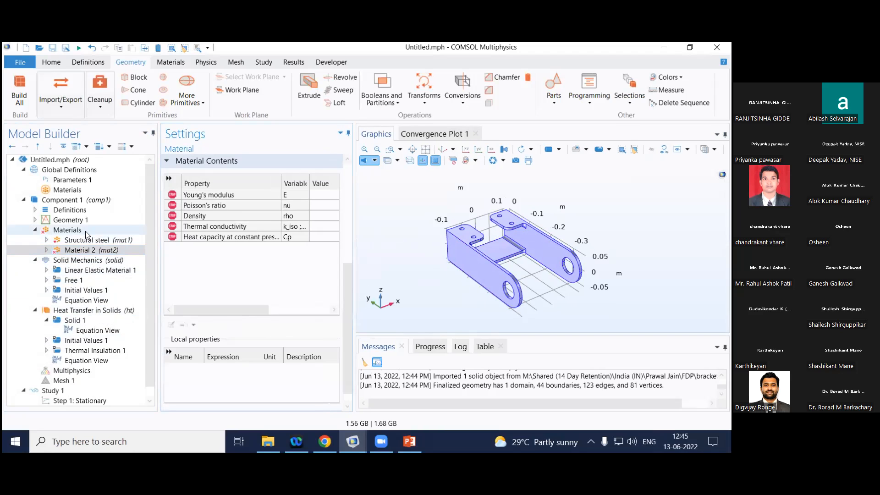
Review the Solid Mechanics and Heat Transfer in Solids nodes and examine which properties, variables and units the blank material requires.
{"action": "mouse_move", "coordinate": [87, 253]}
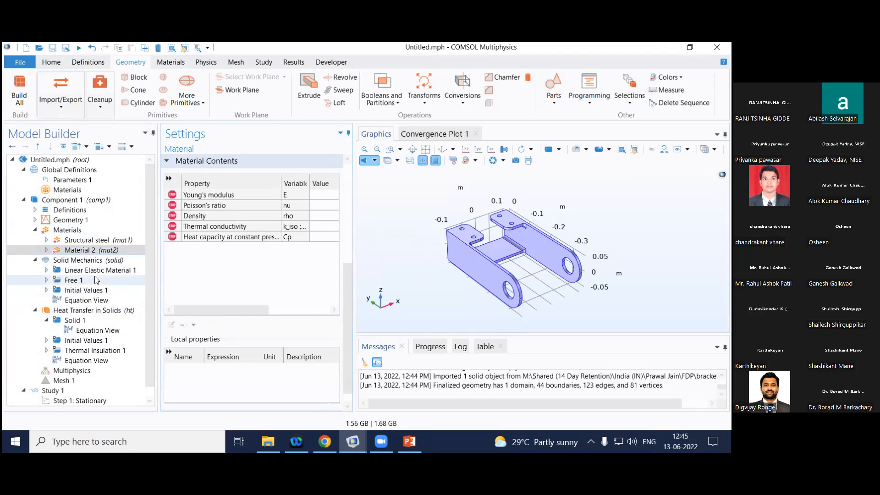
{"action": "left_click", "coordinate": [89, 260]}
{"action": "left_click", "coordinate": [78, 310]}
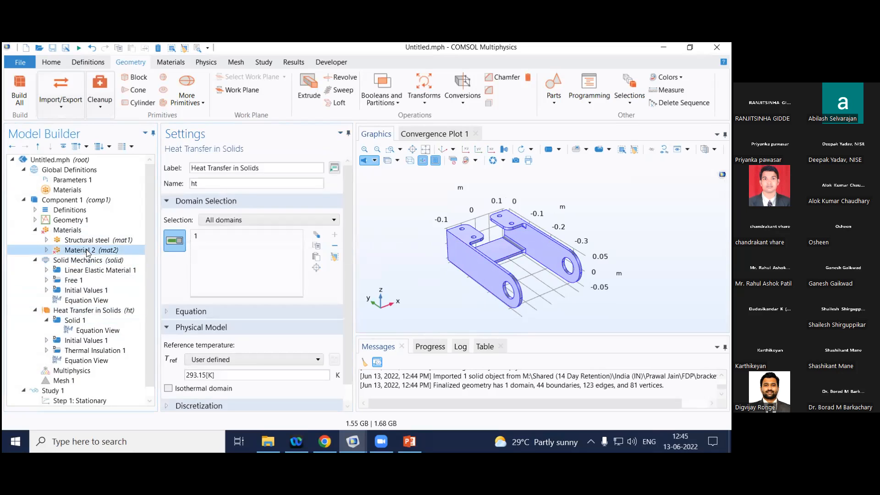
{"action": "left_click", "coordinate": [88, 251]}
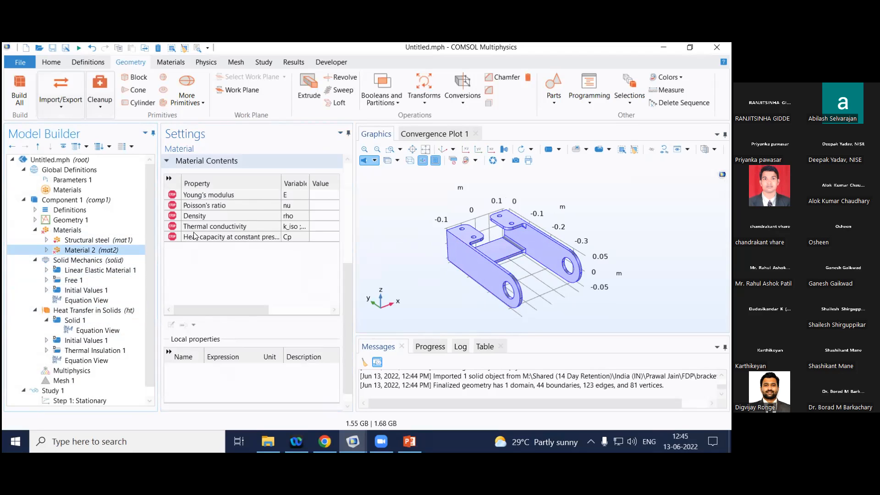
{"action": "left_click", "coordinate": [249, 196]}
{"action": "left_click", "coordinate": [263, 209]}
{"action": "left_click", "coordinate": [241, 217]}
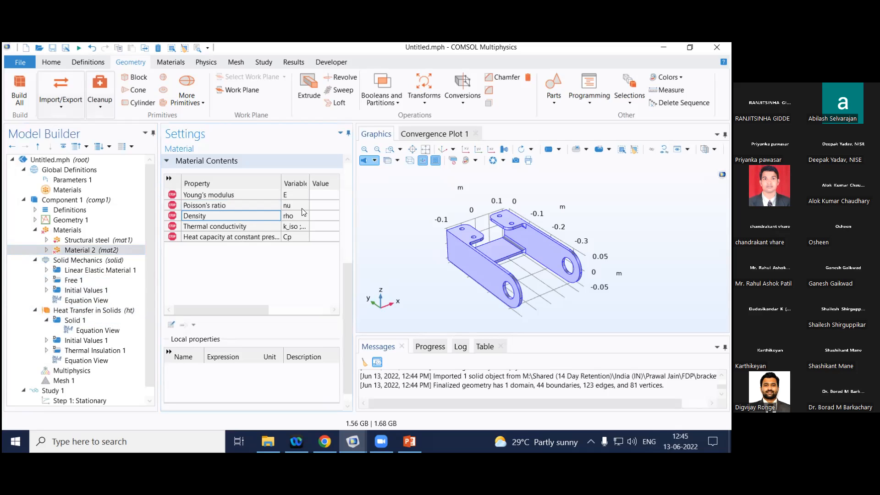
{"action": "left_click", "coordinate": [230, 238]}
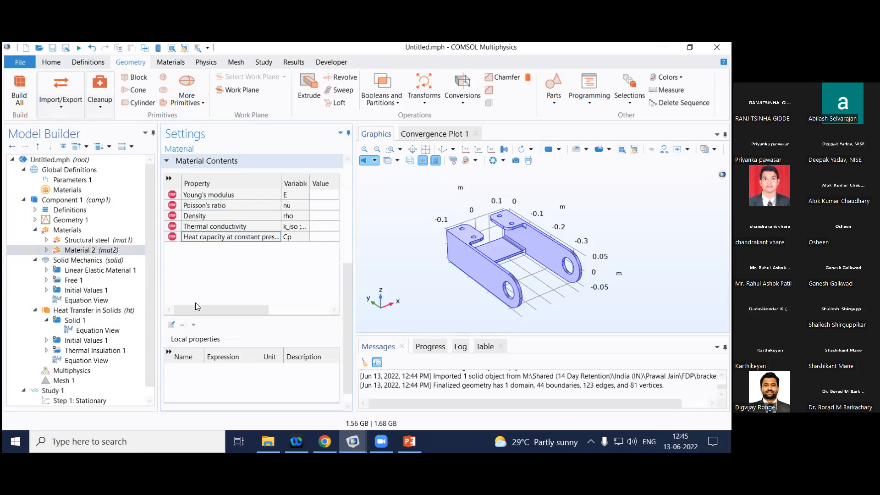
{"action": "right_click", "coordinate": [98, 253]}
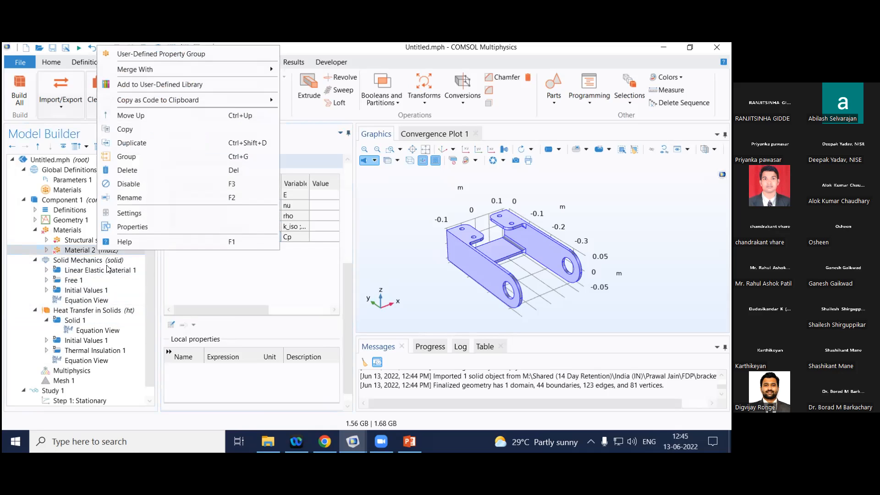
{"action": "left_click", "coordinate": [278, 300]}
{"action": "left_click_drag", "start_coordinate": [259, 311], "coordinate": [302, 309]}
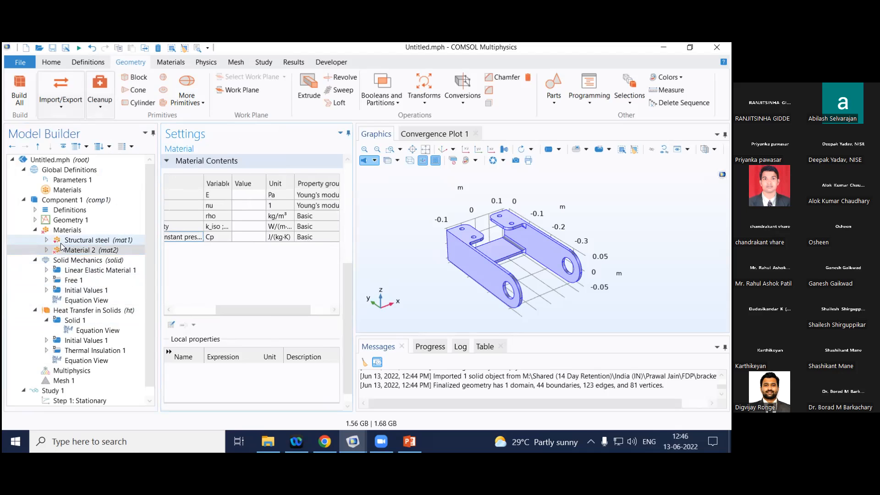
Delete the blank material from the component.
{"action": "right_click", "coordinate": [73, 250]}
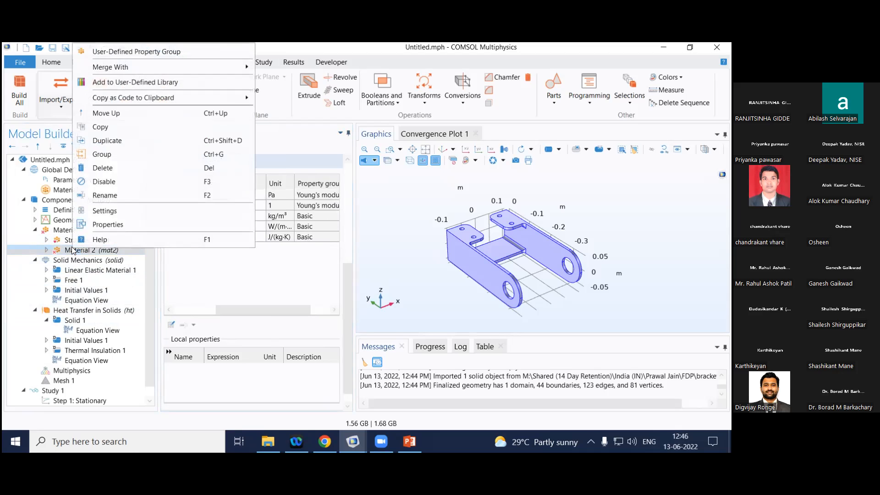
{"action": "left_click", "coordinate": [110, 168]}
{"action": "left_click", "coordinate": [394, 279]}
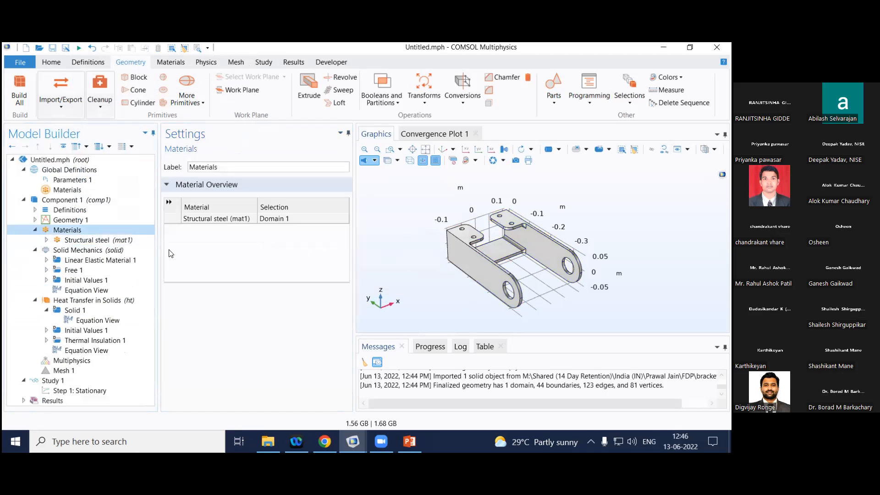
Examine the property values in Structural steel's Material Contents and its Basic property group.
{"action": "left_click", "coordinate": [118, 240]}
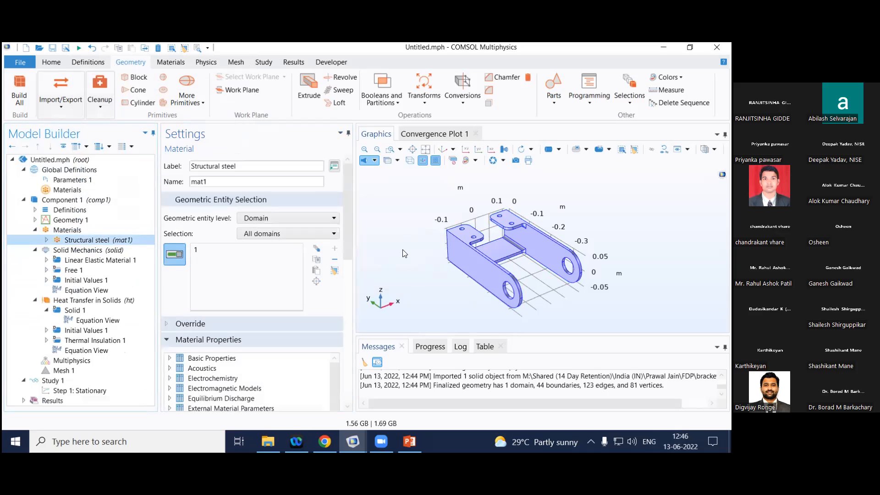
{"action": "left_click", "coordinate": [167, 339]}
{"action": "scroll", "coordinate": [218, 350], "scroll_direction": "down", "scroll_amount": 3}
{"action": "left_click", "coordinate": [321, 274]}
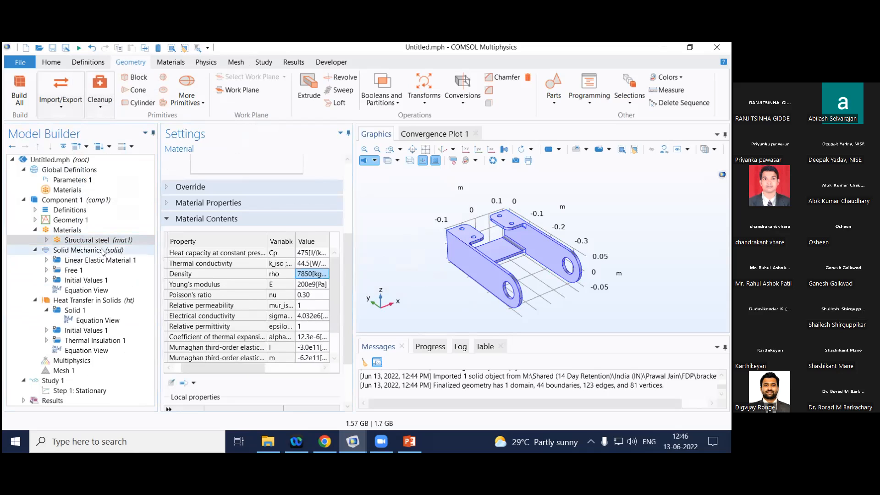
{"action": "left_click", "coordinate": [46, 240]}
{"action": "left_click", "coordinate": [64, 250]}
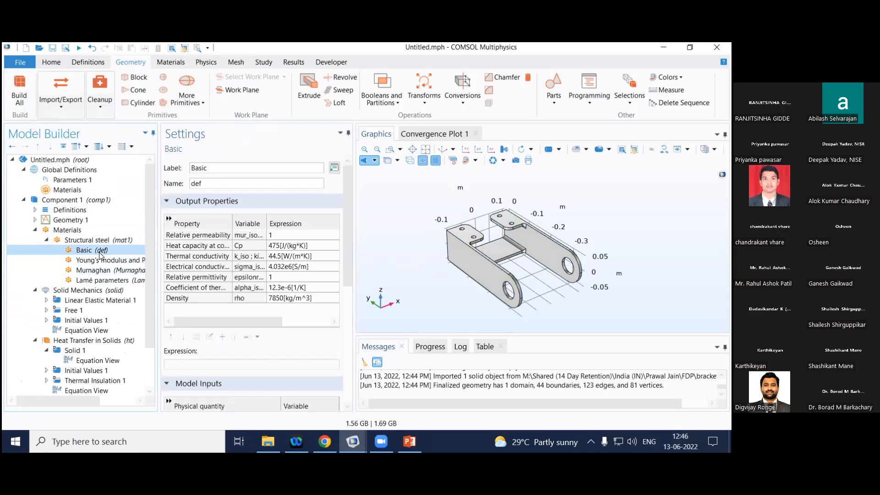
{"action": "left_click", "coordinate": [46, 240]}
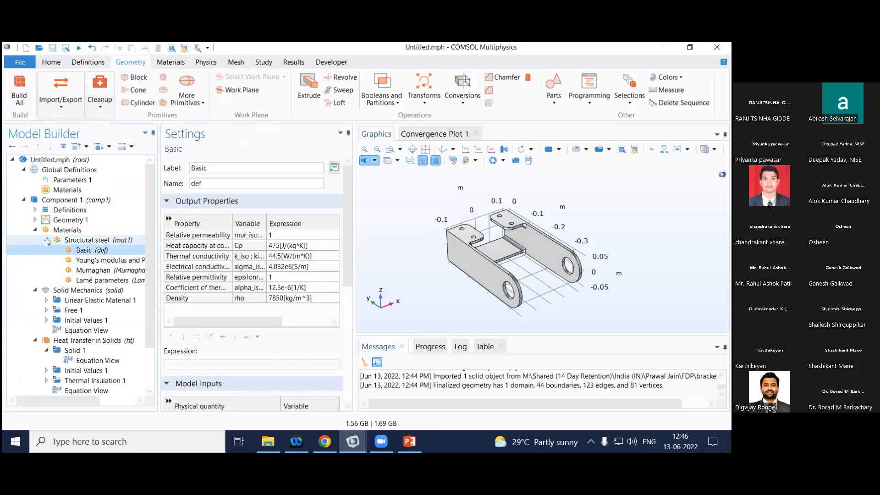
Add a Roller condition to Solid Mechanics on the faces of the two drilled bracket tabs, boundaries 17 and 27.
{"action": "left_click", "coordinate": [74, 251]}
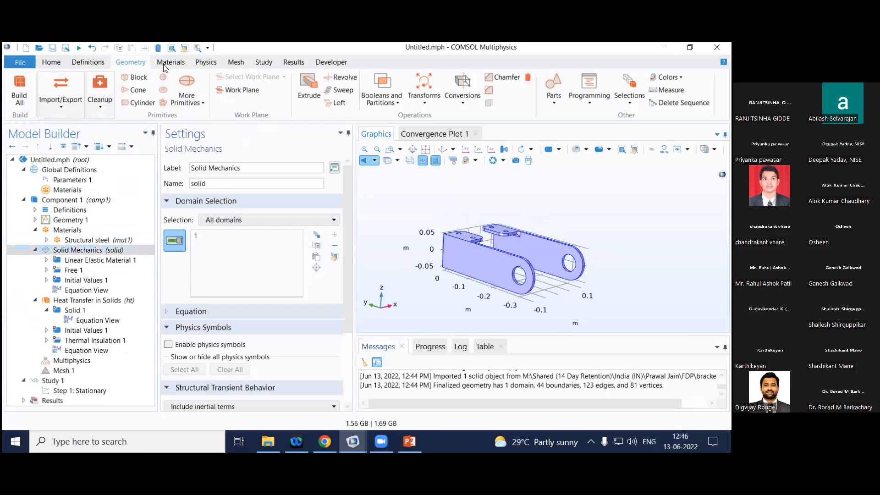
{"action": "left_click", "coordinate": [206, 62]}
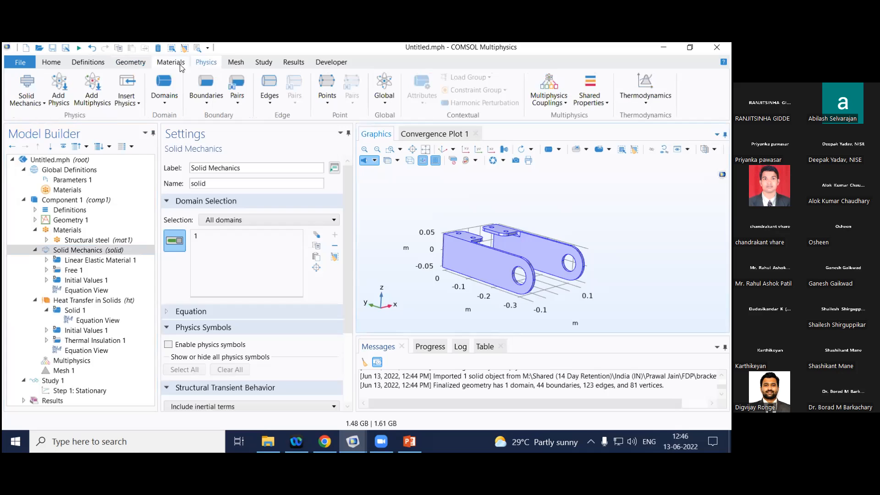
{"action": "left_click", "coordinate": [195, 102]}
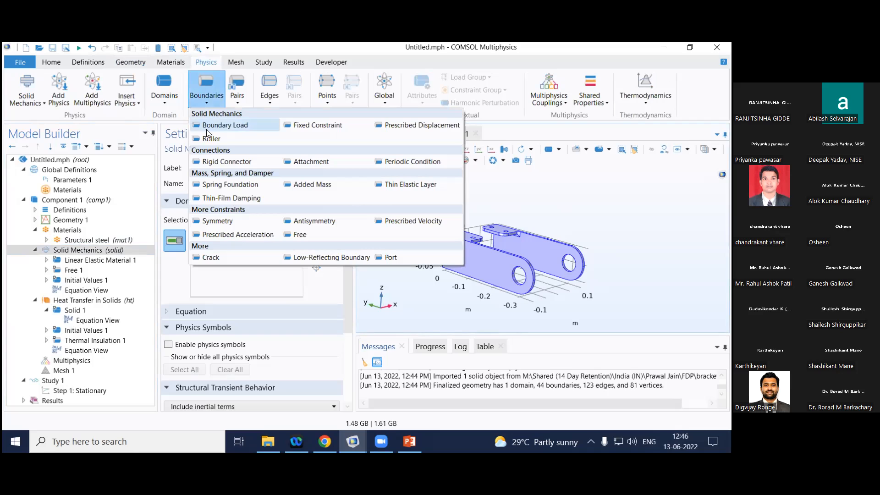
{"action": "left_click", "coordinate": [234, 142]}
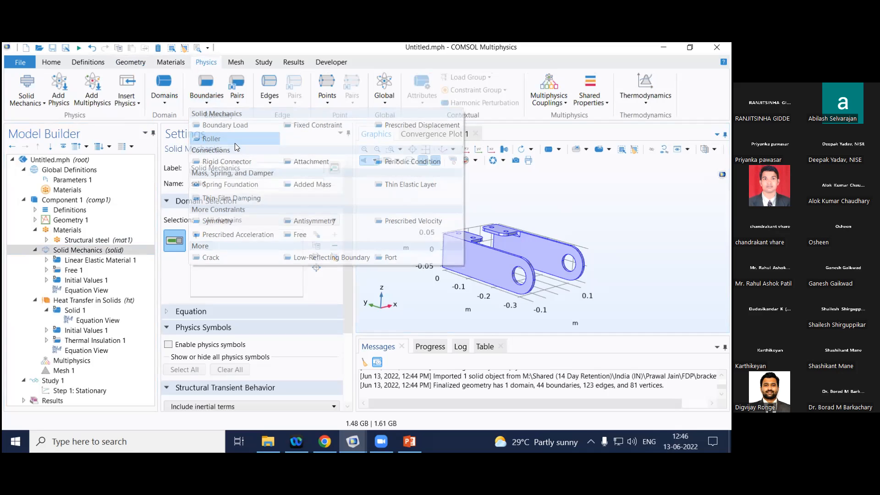
{"action": "left_click_drag", "start_coordinate": [435, 198], "coordinate": [407, 173]}
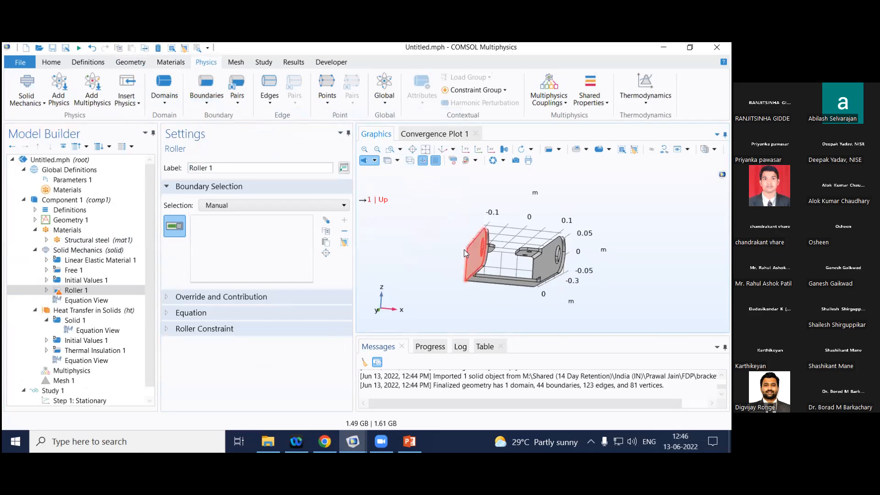
{"action": "scroll", "coordinate": [515, 212], "scroll_direction": "up", "scroll_amount": 4}
{"action": "left_click_drag", "start_coordinate": [510, 254], "coordinate": [501, 223]}
{"action": "left_click", "coordinate": [486, 320]}
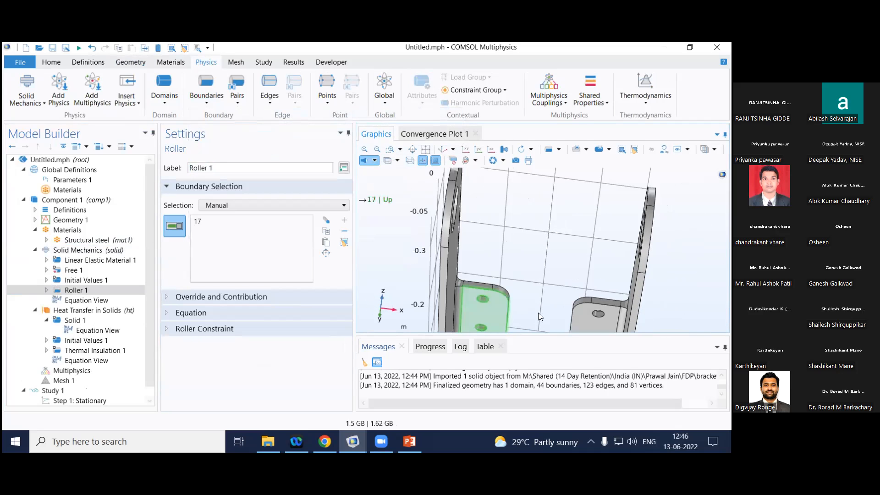
{"action": "left_click", "coordinate": [581, 316]}
{"action": "scroll", "coordinate": [563, 274], "scroll_direction": "down", "scroll_amount": 5}
{"action": "mouse_move", "coordinate": [452, 263]}
{"action": "left_mouse_down"}
{"action": "mouse_move", "coordinate": [471, 292]}
{"action": "mouse_move", "coordinate": [445, 274]}
{"action": "left_mouse_up"}
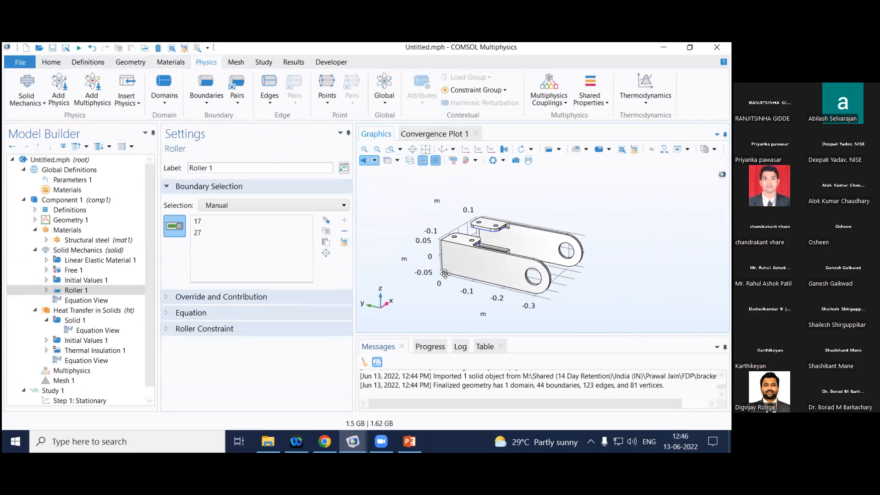
Show the Roller condition's equation and inspect the selected tab faces from several angles.
{"action": "left_click", "coordinate": [184, 314]}
{"action": "left_click_drag", "start_coordinate": [486, 272], "coordinate": [477, 248]}
{"action": "scroll", "coordinate": [477, 248], "scroll_direction": "up", "scroll_amount": 3}
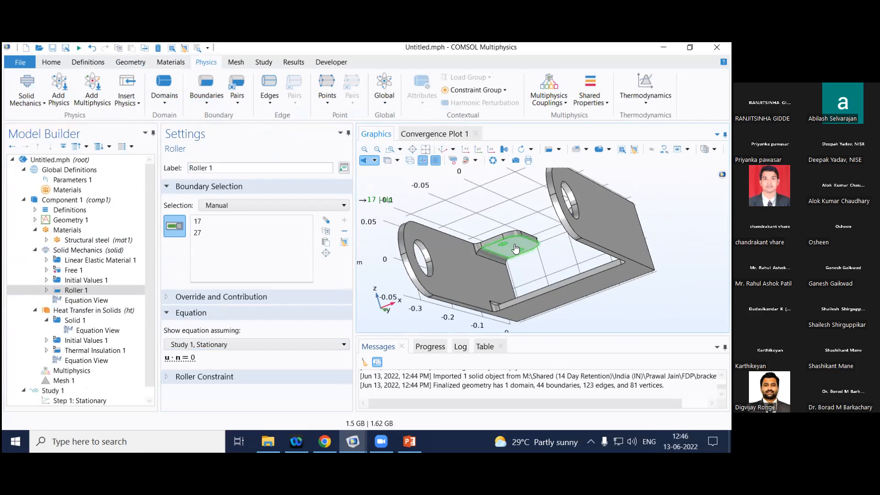
{"action": "scroll", "coordinate": [539, 246], "scroll_direction": "up", "scroll_amount": 2}
{"action": "left_click_drag", "start_coordinate": [538, 247], "coordinate": [546, 254]}
{"action": "scroll", "coordinate": [566, 249], "scroll_direction": "down", "scroll_amount": 3}
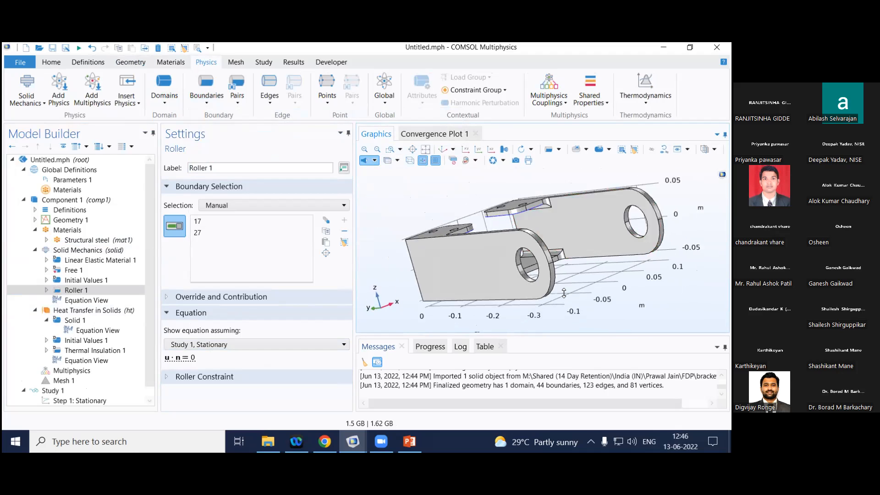
Add a Spring Foundation to Solid Mechanics on one half of each tab hole's wall, boundaries 19, 21, 32 and 34.
{"action": "left_click", "coordinate": [198, 96]}
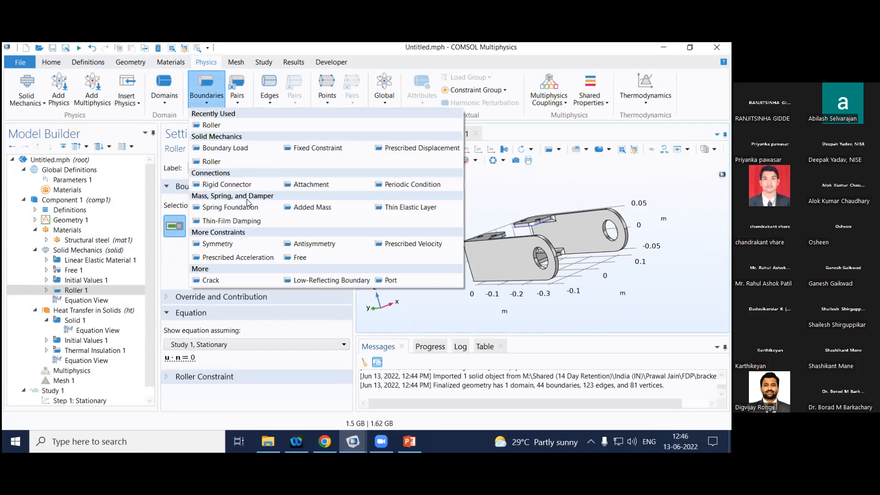
{"action": "left_click", "coordinate": [532, 208]}
{"action": "scroll", "coordinate": [523, 223], "scroll_direction": "up", "scroll_amount": 5}
{"action": "left_click_drag", "start_coordinate": [524, 226], "coordinate": [504, 298]}
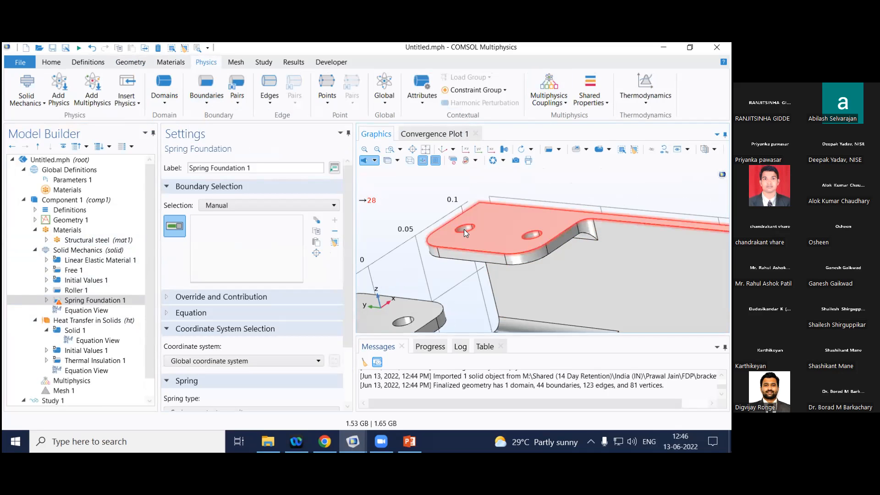
{"action": "left_click_drag", "start_coordinate": [463, 227], "coordinate": [522, 229]}
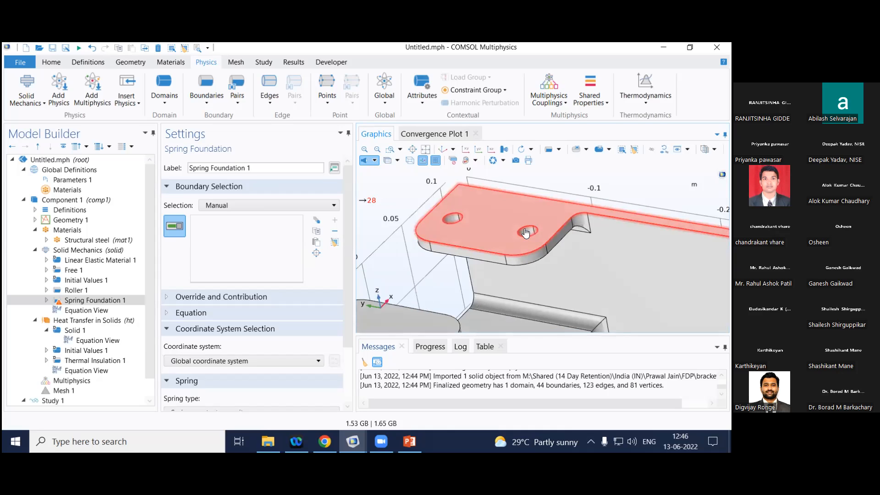
{"action": "left_click", "coordinate": [528, 233]}
{"action": "right_click_drag", "start_coordinate": [478, 257], "coordinate": [497, 227]}
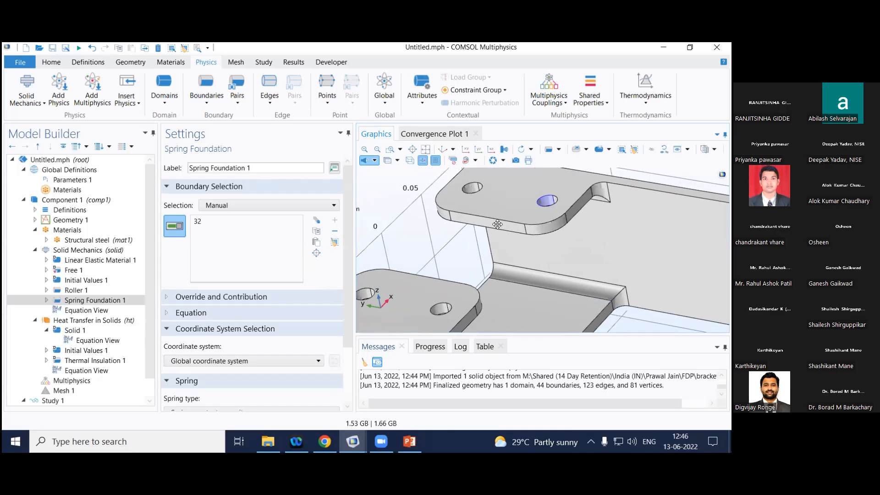
{"action": "left_click", "coordinate": [470, 187]}
{"action": "left_click", "coordinate": [440, 308]}
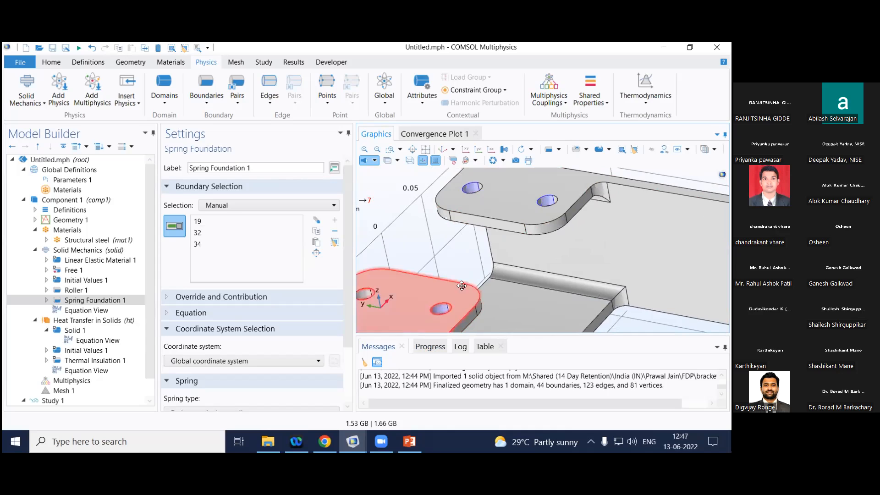
{"action": "right_click_drag", "start_coordinate": [360, 294], "coordinate": [413, 264]}
{"action": "left_click", "coordinate": [414, 271]}
Add the opposite halves of the four tab hole walls, boundaries 18, 20, 31 and 33, to the Spring Foundation selection.
{"action": "left_click_drag", "start_coordinate": [415, 268], "coordinate": [509, 266]}
{"action": "left_click_drag", "start_coordinate": [670, 203], "coordinate": [534, 243]}
{"action": "left_click", "coordinate": [489, 235]}
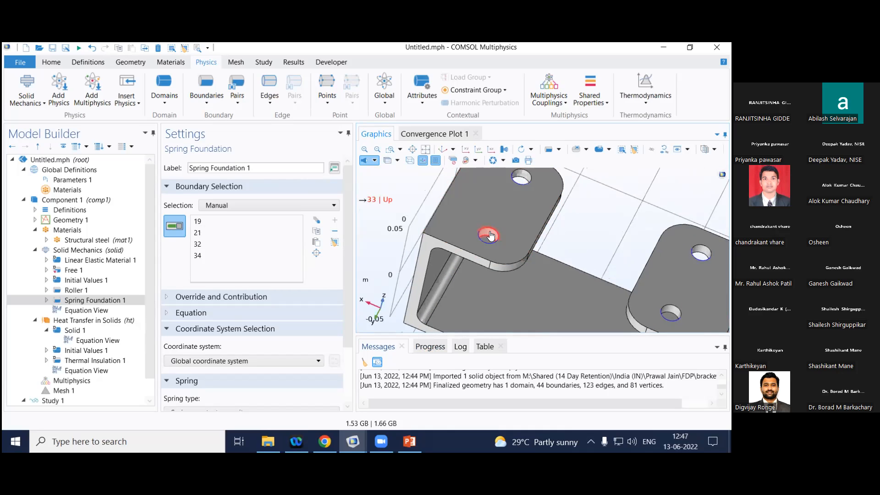
{"action": "left_click", "coordinate": [520, 172]}
{"action": "right_click_drag", "start_coordinate": [712, 269], "coordinate": [600, 235]}
{"action": "left_click", "coordinate": [600, 242]}
{"action": "left_click", "coordinate": [568, 293]}
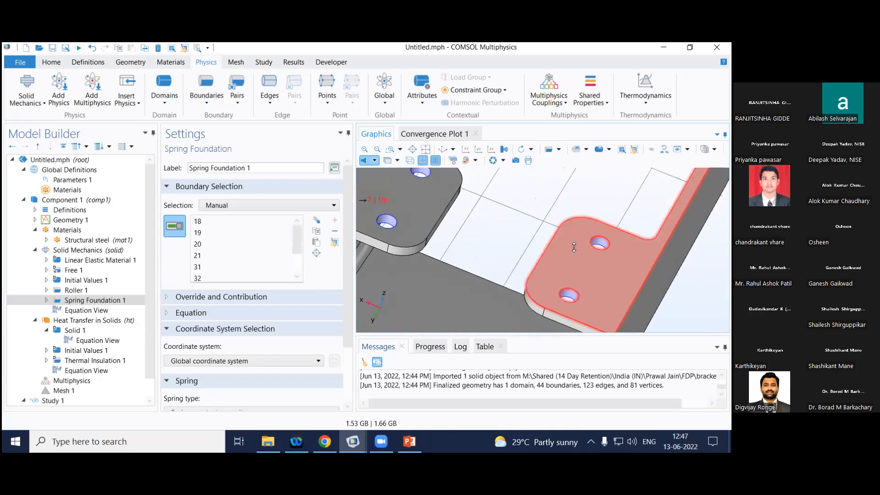
Define a diagonal spring constant per unit area with 1e7 N/(m·m²) in the first and second diagonal entries.
{"action": "scroll", "coordinate": [576, 238], "scroll_direction": "down", "scroll_amount": 5}
{"action": "scroll", "coordinate": [164, 365], "scroll_direction": "down", "scroll_amount": 3}
{"action": "left_click", "coordinate": [180, 350]}
{"action": "left_click", "coordinate": [216, 337]}
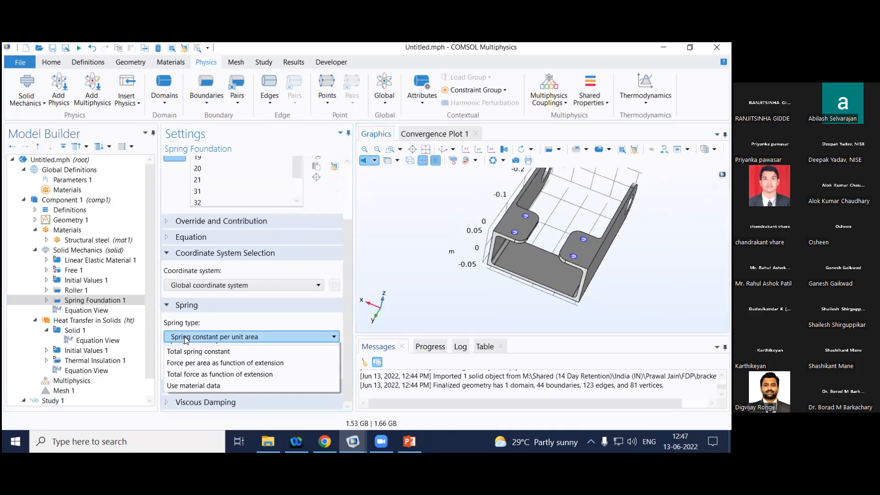
{"action": "left_click", "coordinate": [215, 339]}
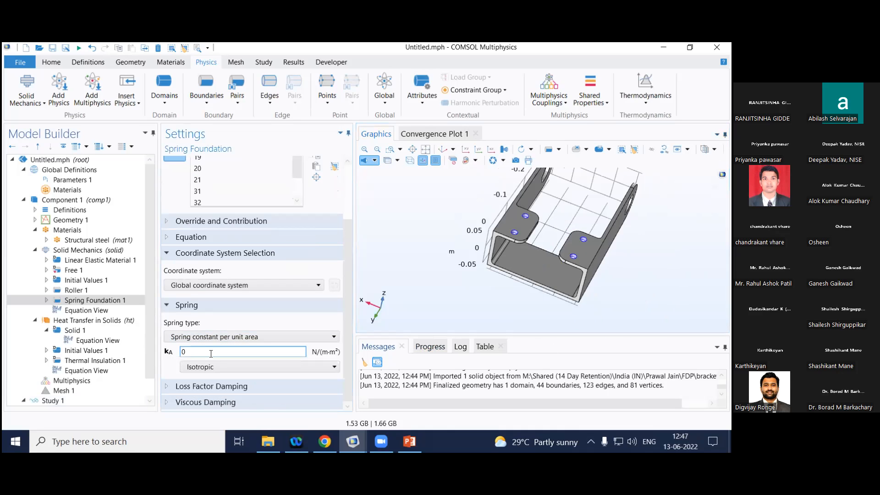
{"action": "left_click", "coordinate": [199, 367]}
{"action": "left_click", "coordinate": [197, 390]}
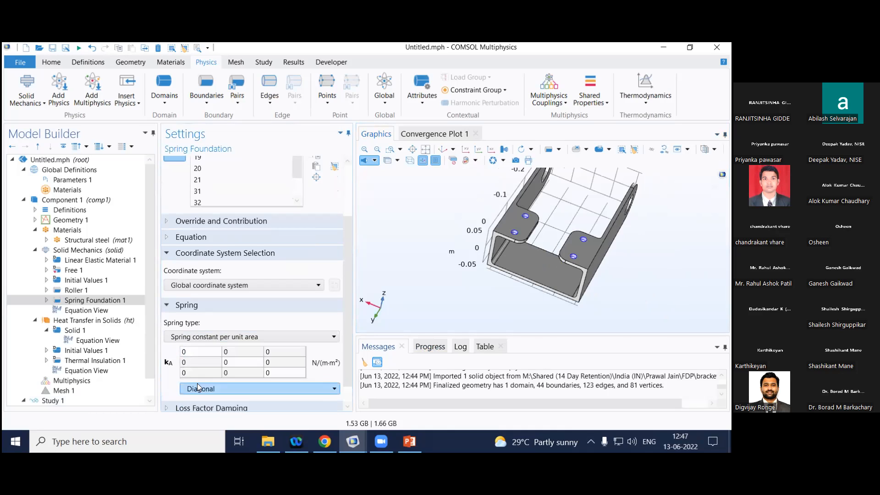
{"action": "left_click", "coordinate": [191, 350]}
{"action": "type", "text": "1e7"}
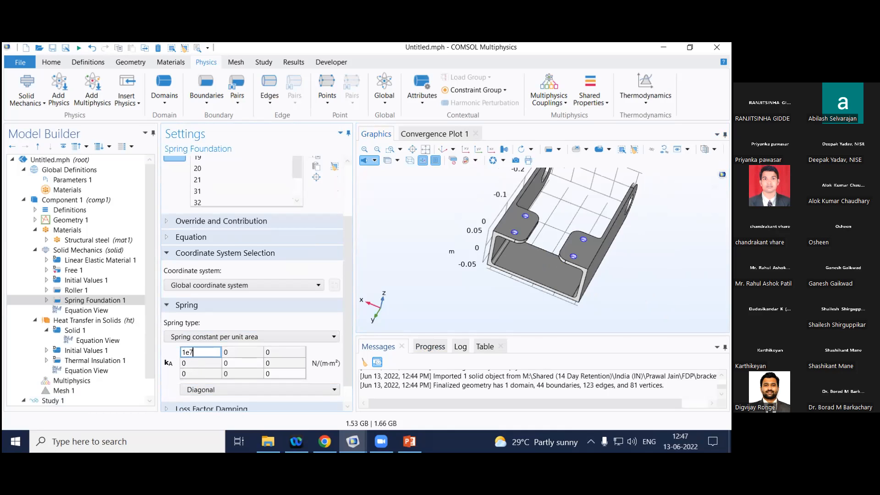
{"action": "left_click", "coordinate": [233, 362]}
{"action": "type", "text": "1e7"}
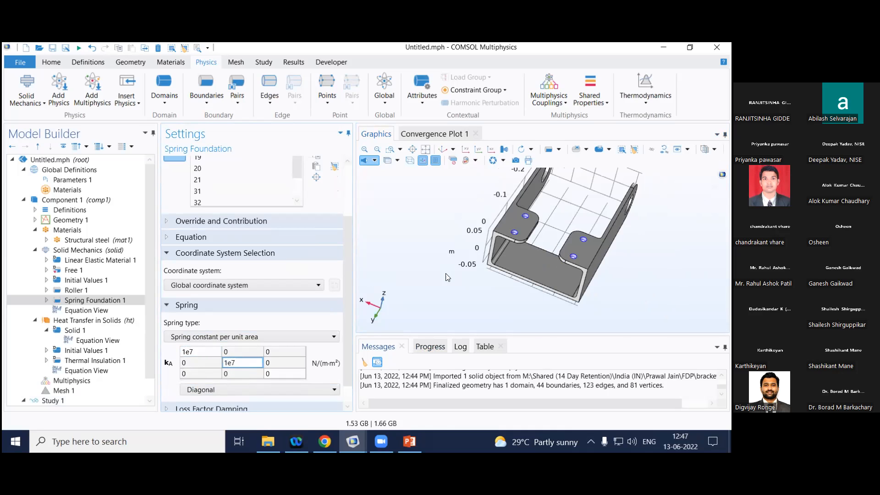
Add a Heat Flux condition to Heat Transfer in Solids on all boundaries except the faces of the two drilled tabs.
{"action": "left_click_drag", "start_coordinate": [448, 277], "coordinate": [397, 285]}
{"action": "left_click", "coordinate": [87, 321]}
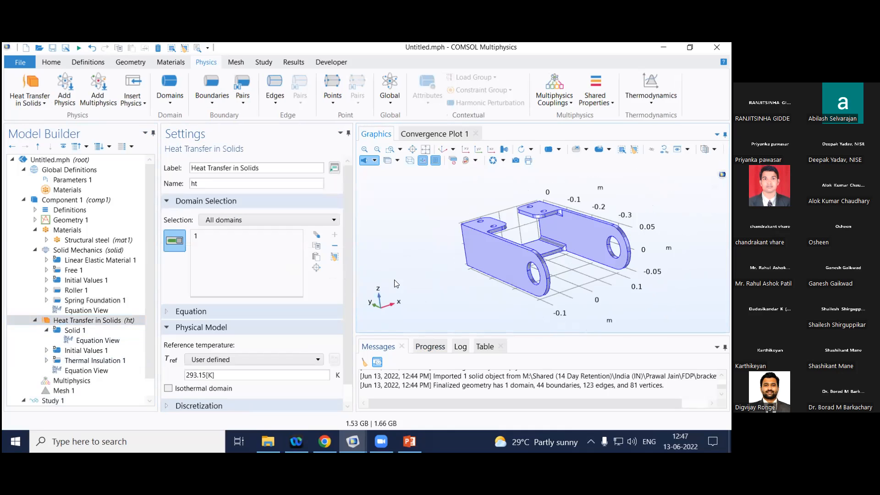
{"action": "left_click", "coordinate": [212, 90]}
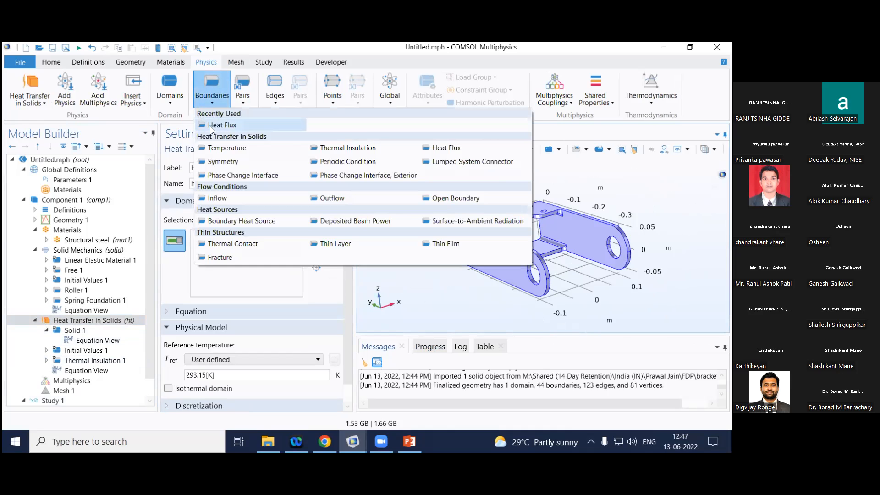
{"action": "left_click", "coordinate": [244, 124]}
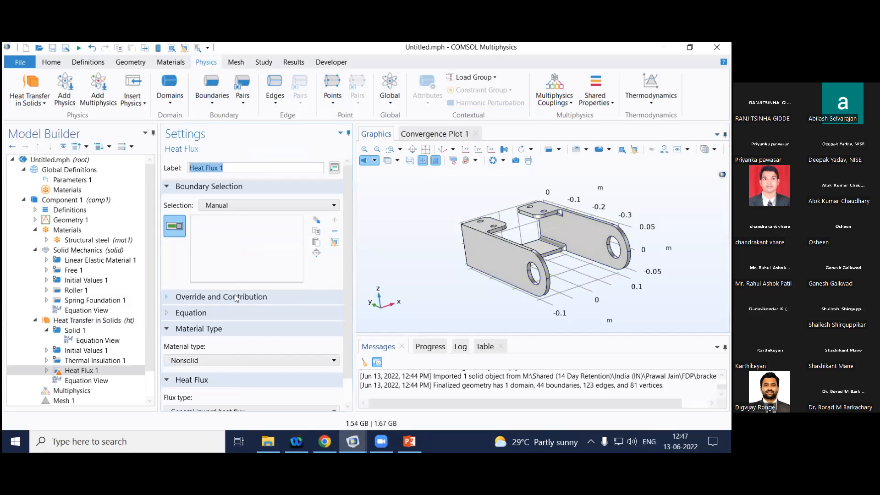
{"action": "left_click", "coordinate": [254, 205]}
{"action": "left_click", "coordinate": [220, 230]}
{"action": "left_click_drag", "start_coordinate": [489, 273], "coordinate": [484, 269]}
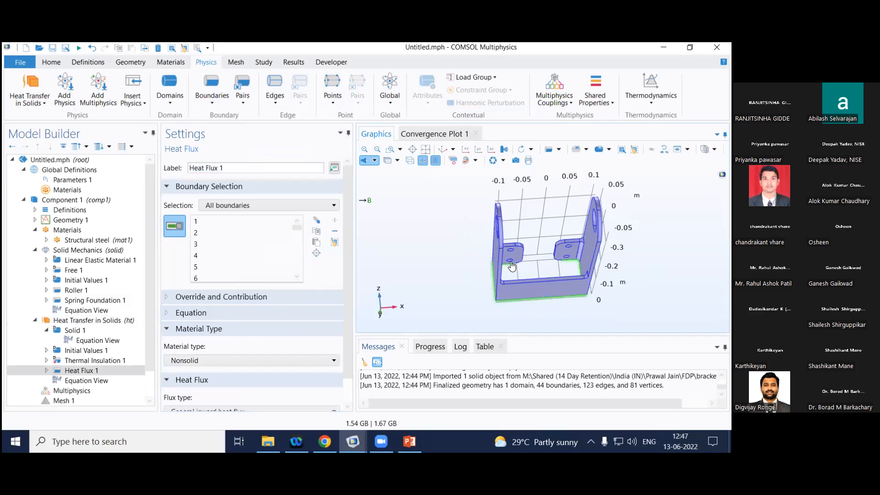
{"action": "left_click", "coordinate": [512, 253]}
{"action": "left_click", "coordinate": [567, 250]}
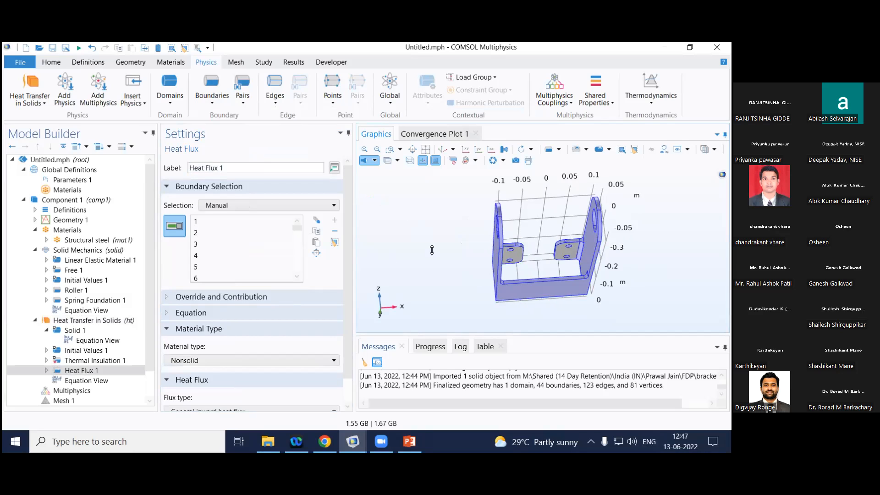
Make the heat flux convective with a user-defined heat transfer coefficient of 10 W/(m²·K).
{"action": "scroll", "coordinate": [432, 250], "scroll_direction": "down", "scroll_amount": 2}
{"action": "left_click_drag", "start_coordinate": [436, 260], "coordinate": [448, 277]}
{"action": "scroll", "coordinate": [350, 372], "scroll_direction": "down", "scroll_amount": 1}
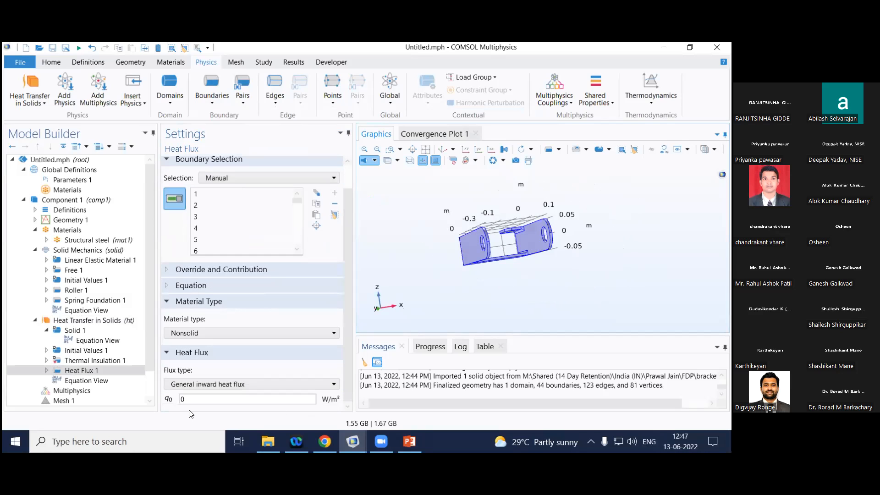
{"action": "left_click", "coordinate": [192, 384]}
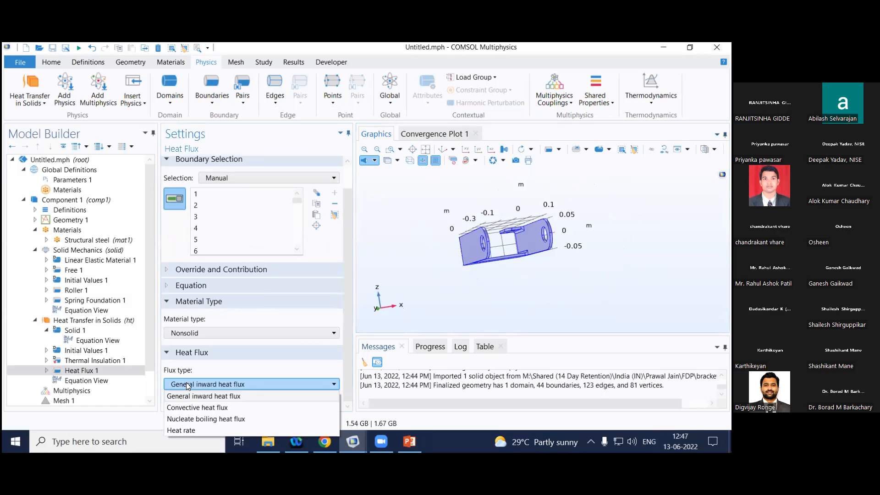
{"action": "left_click", "coordinate": [190, 407]}
{"action": "scroll", "coordinate": [262, 400], "scroll_direction": "down", "scroll_amount": 3}
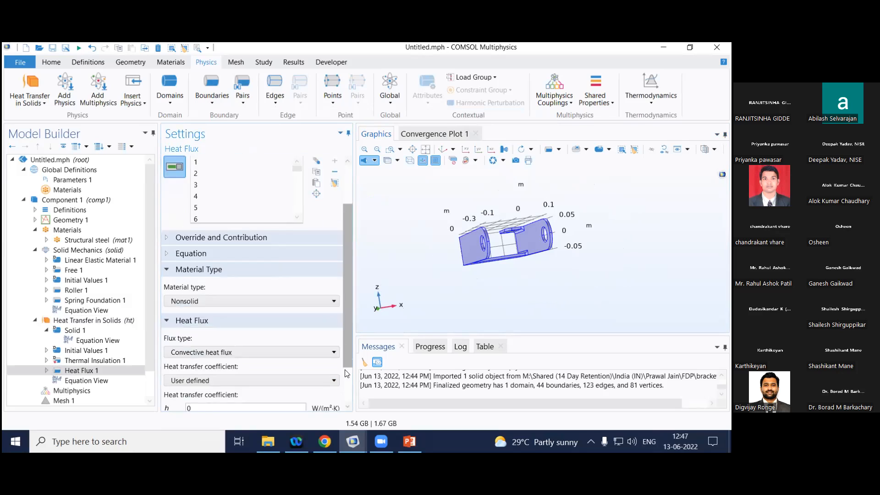
{"action": "double_click", "coordinate": [210, 355]}
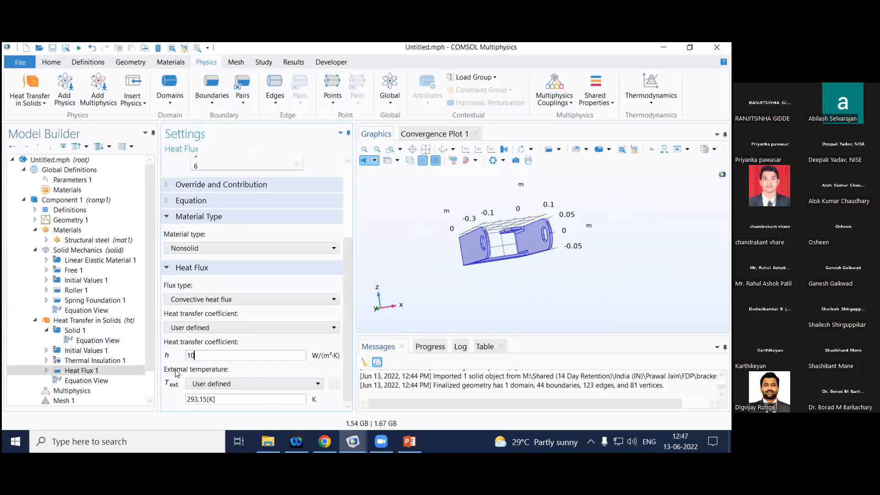
{"action": "left_click_drag", "start_coordinate": [220, 401], "coordinate": [163, 419]}
{"action": "left_click", "coordinate": [226, 401]}
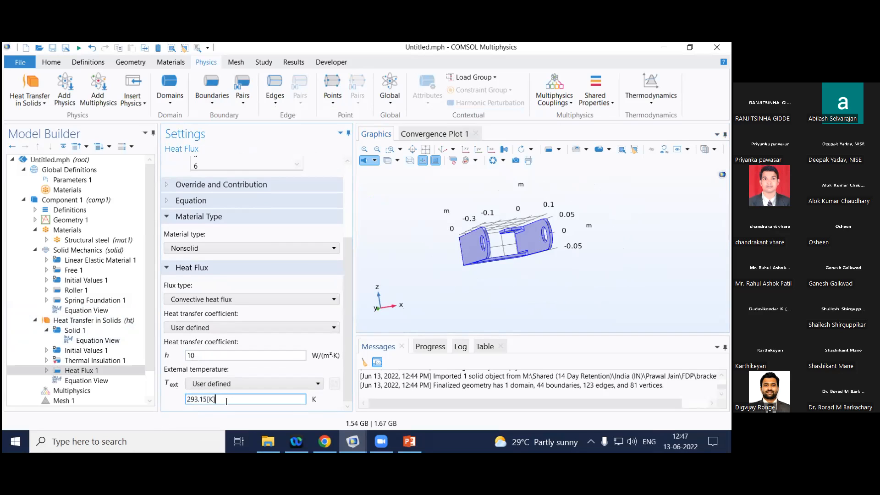
Add a second Heat Flux on the two tab faces, boundaries 17 and 27, with a general inward heat flux of 1e4 W/m².
{"action": "left_click", "coordinate": [87, 320]}
{"action": "left_click", "coordinate": [217, 101]}
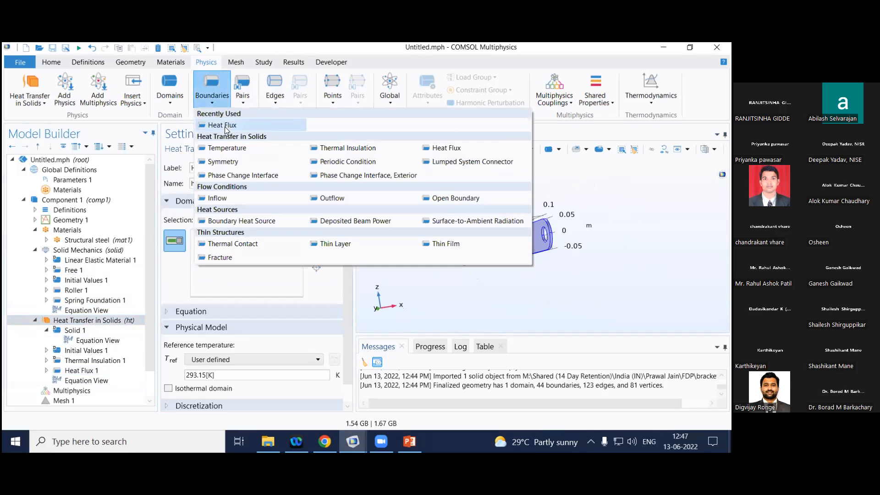
{"action": "left_click", "coordinate": [229, 126]}
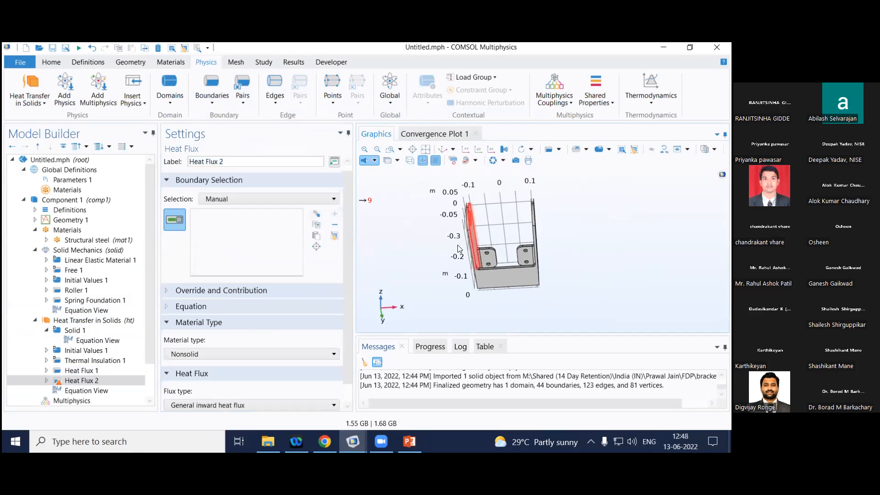
{"action": "left_click", "coordinate": [487, 258]}
{"action": "left_click", "coordinate": [521, 255]}
{"action": "left_click_drag", "start_coordinate": [520, 254], "coordinate": [363, 315]}
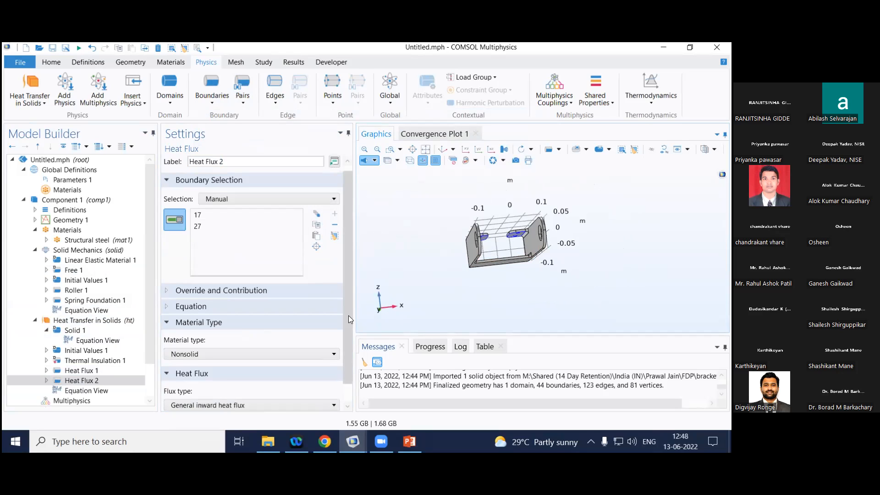
{"action": "scroll", "coordinate": [348, 344], "scroll_direction": "down", "scroll_amount": 1}
{"action": "double_click", "coordinate": [192, 399]}
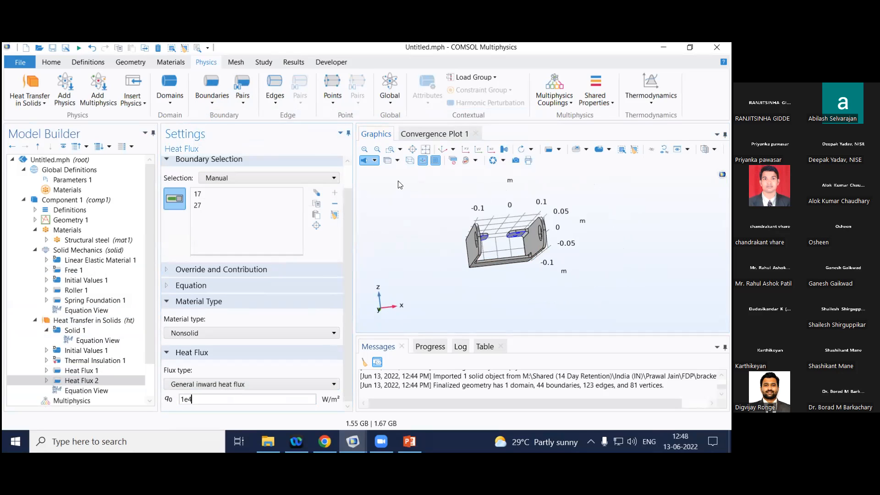
Add a Thermal Expansion multiphysics coupling between Heat Transfer in Solids and Solid Mechanics.
{"action": "scroll", "coordinate": [75, 367], "scroll_direction": "down", "scroll_amount": 2}
{"action": "left_click", "coordinate": [72, 360]}
{"action": "right_click", "coordinate": [74, 361]}
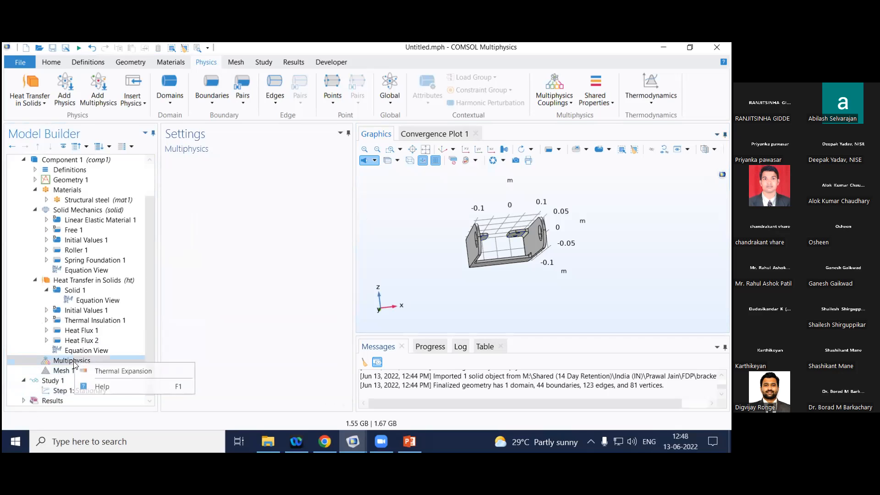
{"action": "left_click", "coordinate": [131, 372]}
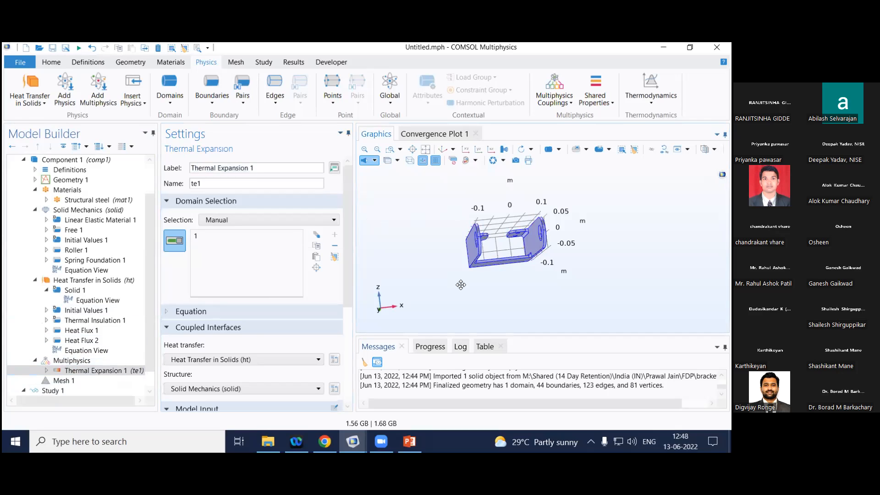
Review the heat transfer Solid 1, Solid Mechanics and Thermal Expansion settings, and open the settings of Study 1.
{"action": "scroll", "coordinate": [72, 375], "scroll_direction": "down", "scroll_amount": 1}
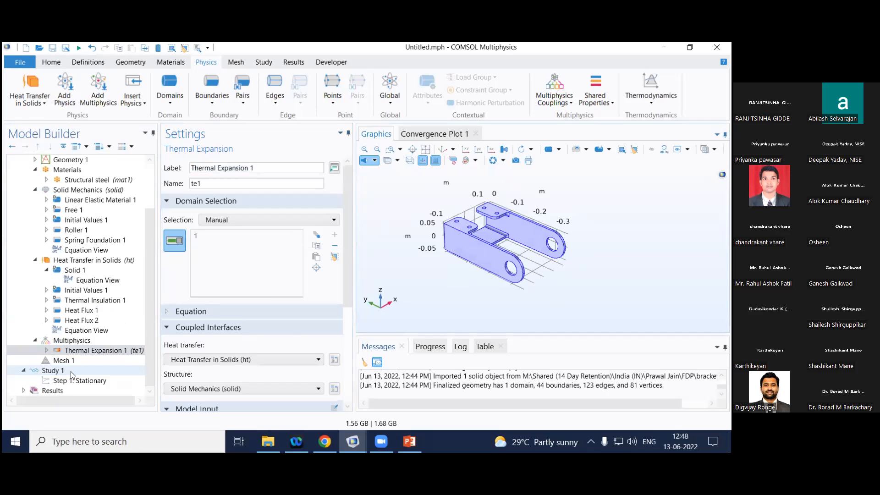
{"action": "left_click", "coordinate": [77, 190]}
{"action": "left_click", "coordinate": [74, 270]}
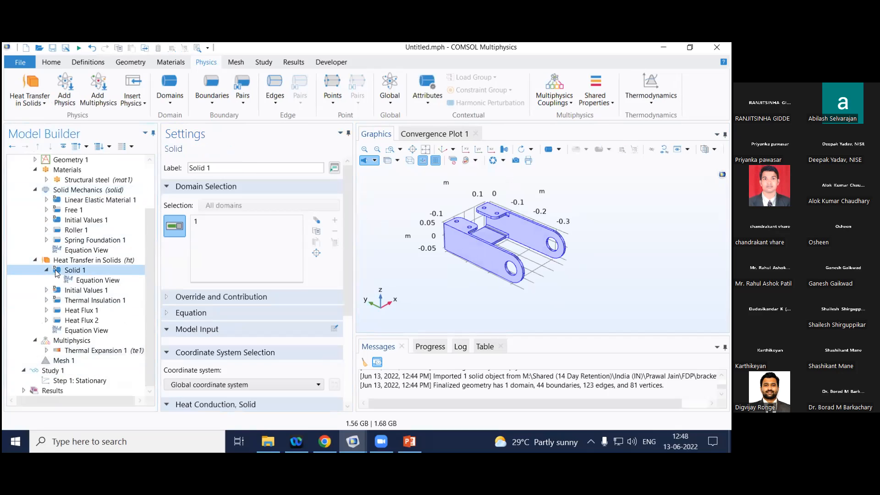
{"action": "left_click", "coordinate": [45, 270]}
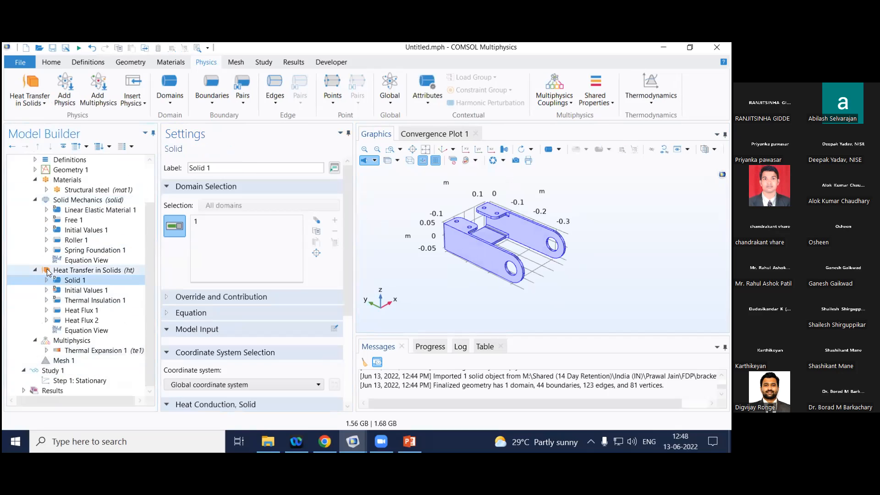
{"action": "left_click", "coordinate": [69, 201]}
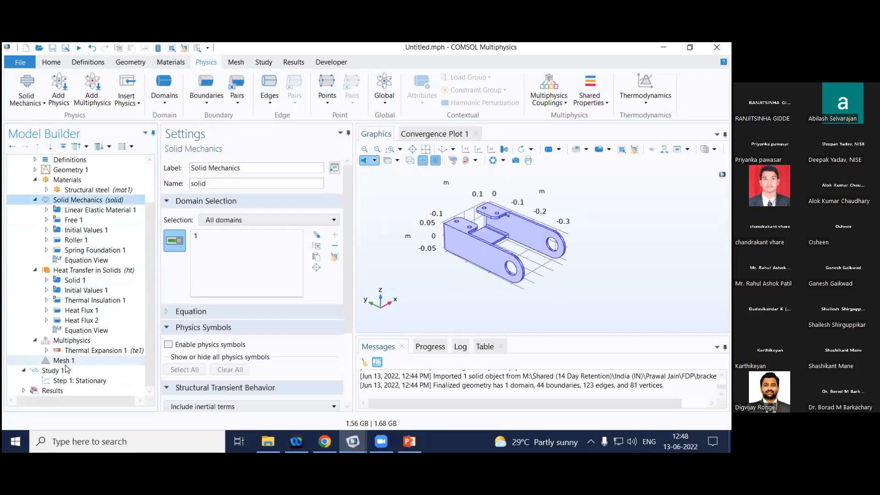
{"action": "left_click", "coordinate": [94, 351]}
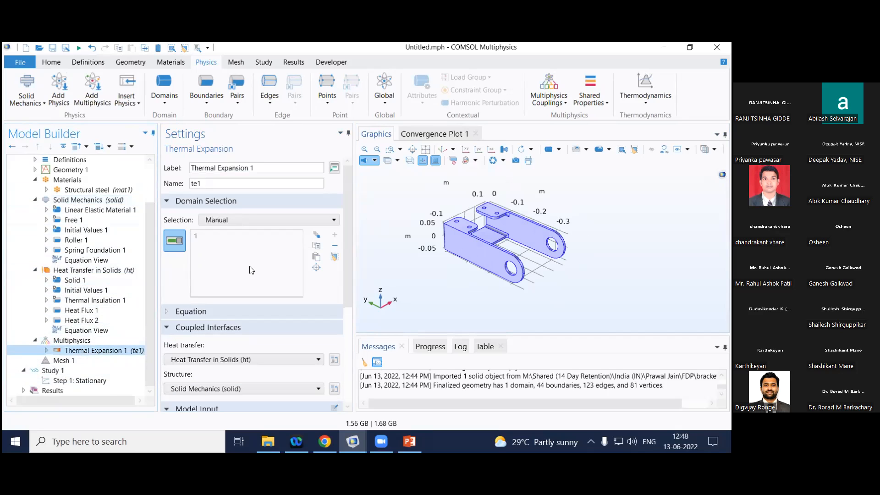
{"action": "mouse_move", "coordinate": [351, 266]}
{"action": "left_mouse_down"}
{"action": "mouse_move", "coordinate": [348, 305]}
{"action": "mouse_move", "coordinate": [349, 275]}
{"action": "left_mouse_up"}
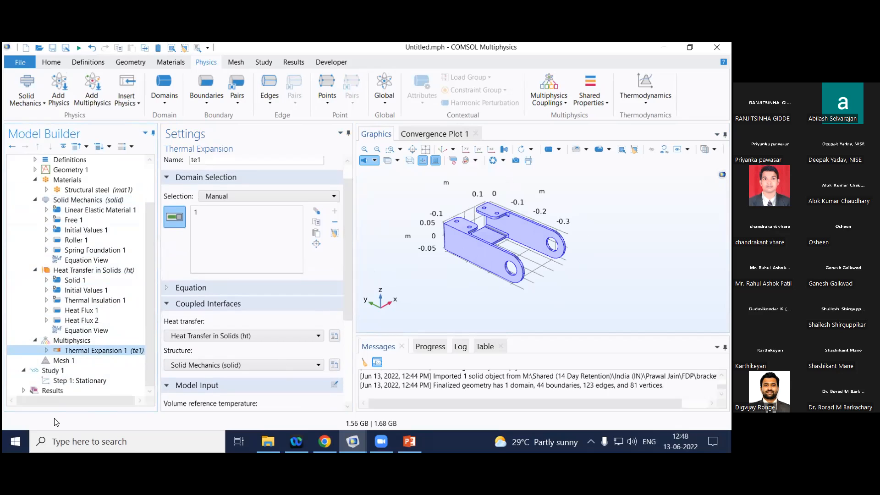
{"action": "left_click", "coordinate": [53, 371]}
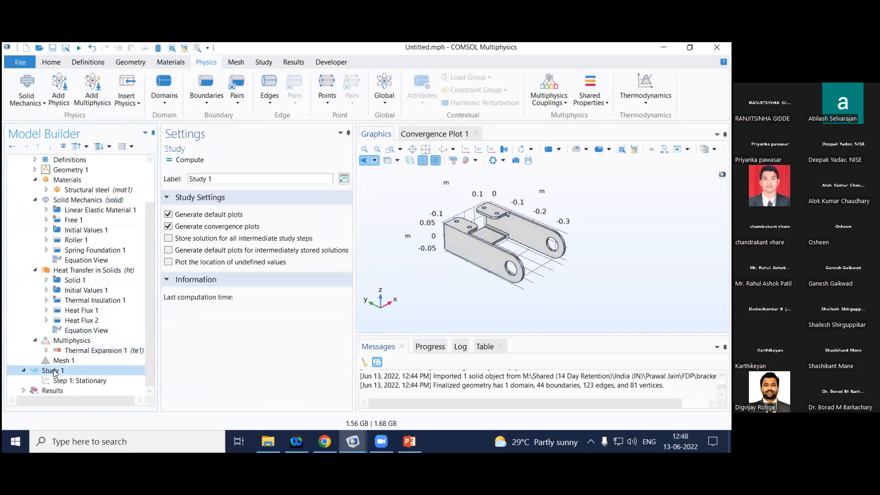
Compute Study 1, enlarge the results log area and show the solver's convergence plot.
{"action": "left_click", "coordinate": [179, 160]}
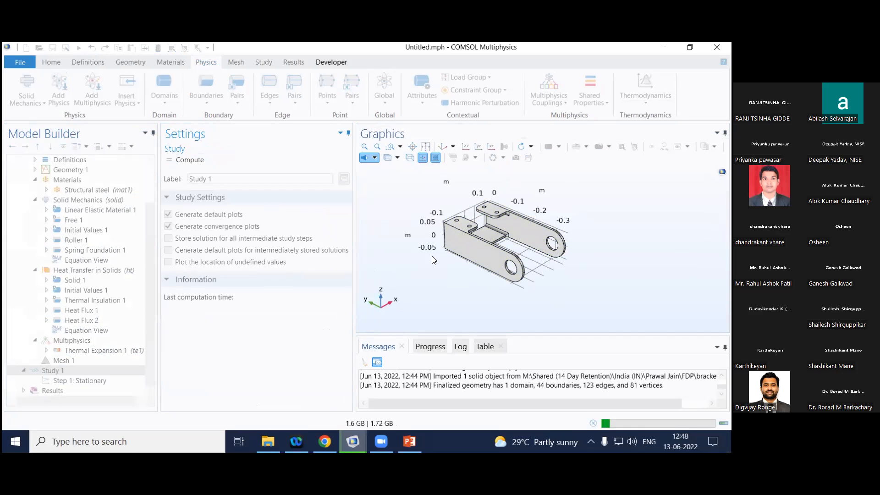
{"action": "left_click_drag", "start_coordinate": [544, 335], "coordinate": [460, 275]}
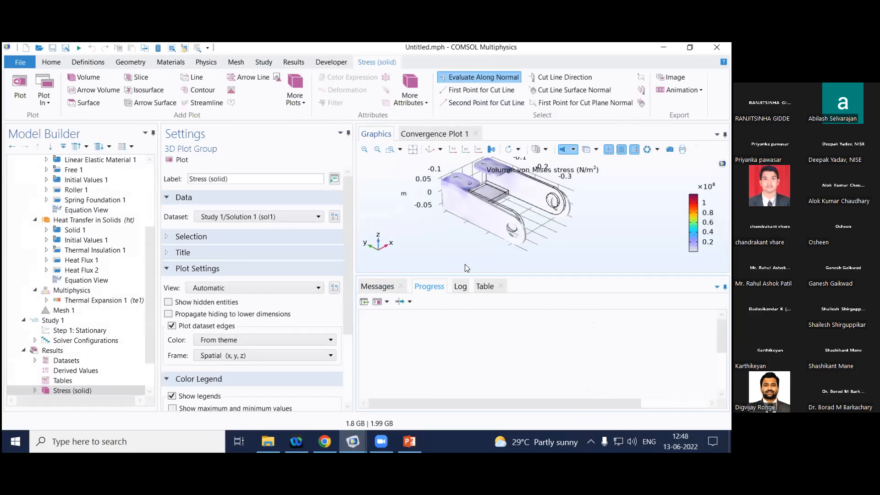
{"action": "left_click", "coordinate": [443, 133]}
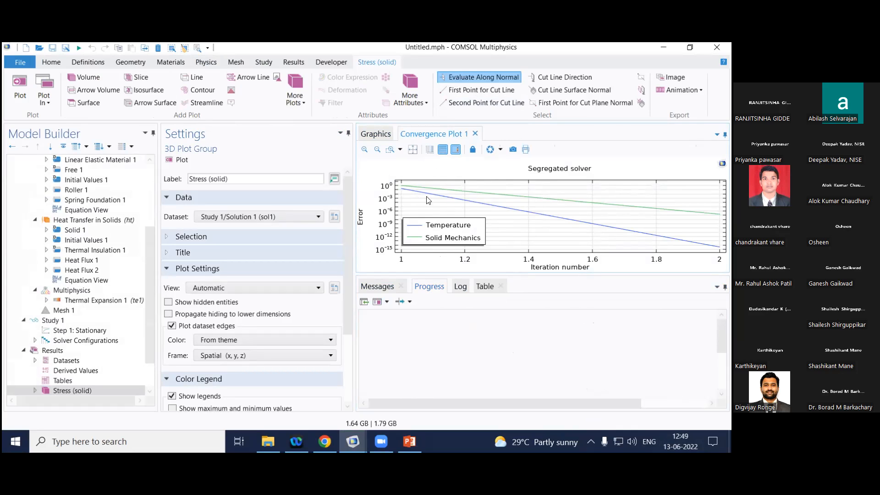
Read the solver log for the iterations, segregated error estimates and solution time of the stationary solver.
{"action": "left_click", "coordinate": [461, 287]}
{"action": "scroll", "coordinate": [484, 371], "scroll_direction": "up", "scroll_amount": 1}
{"action": "scroll", "coordinate": [484, 371], "scroll_direction": "up", "scroll_amount": 1}
{"action": "scroll", "coordinate": [484, 371], "scroll_direction": "down", "scroll_amount": 5}
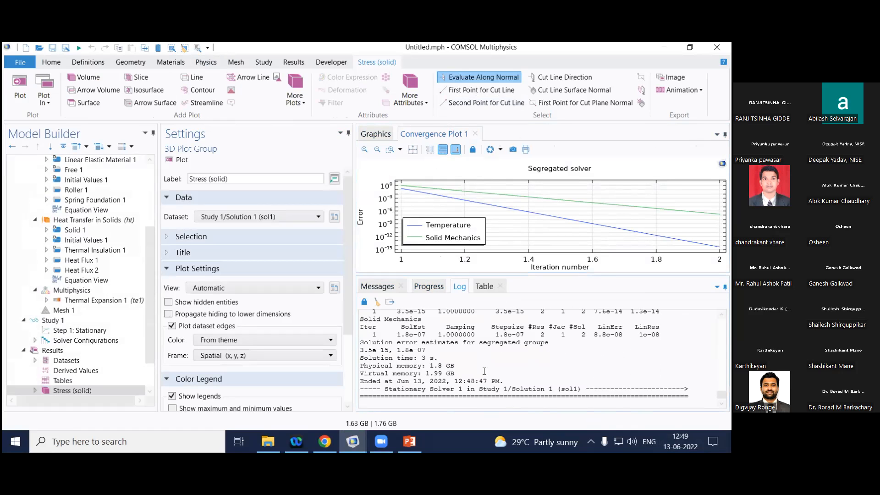
{"action": "scroll", "coordinate": [501, 341], "scroll_direction": "up", "scroll_amount": 2}
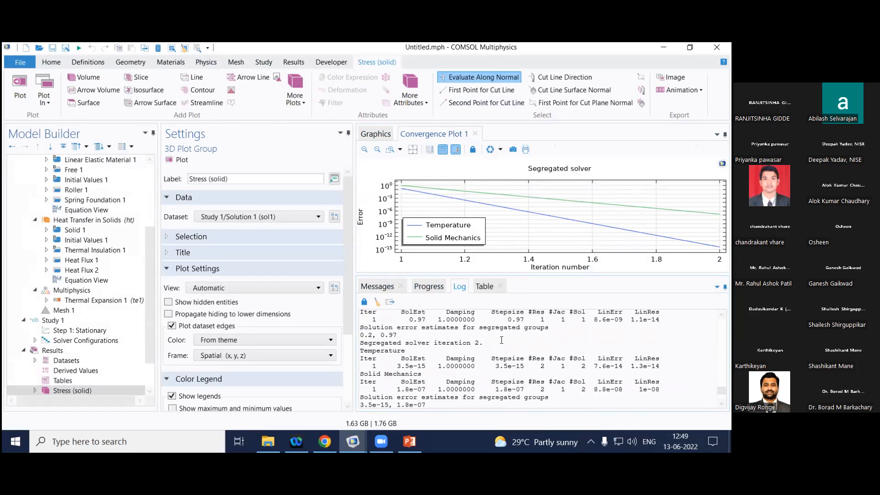
Show the Stress (solid) plot in an enlarged graphics area and examine the bracket's von Mises stress from the front.
{"action": "scroll", "coordinate": [150, 337], "scroll_direction": "down", "scroll_amount": 2}
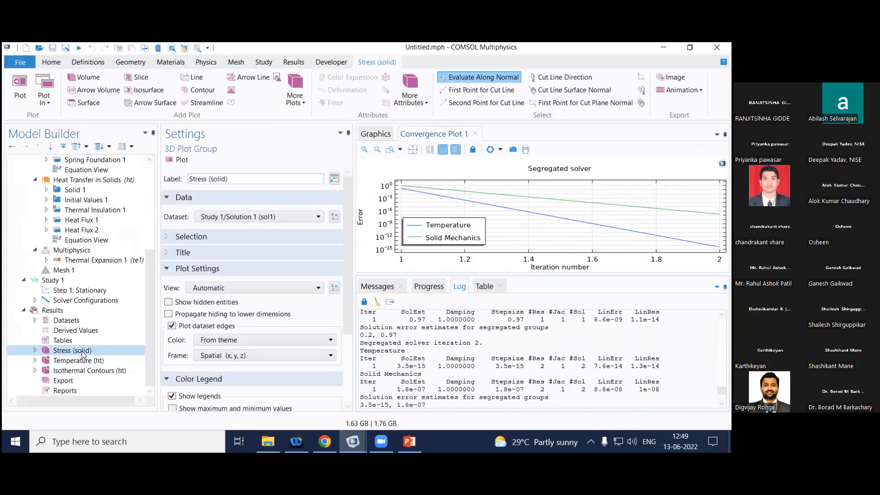
{"action": "left_click", "coordinate": [73, 351]}
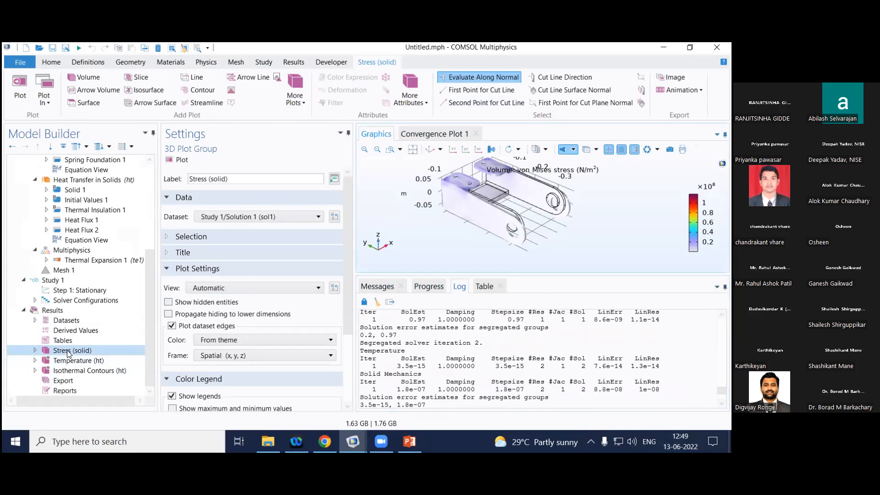
{"action": "left_click_drag", "start_coordinate": [440, 200], "coordinate": [575, 272]}
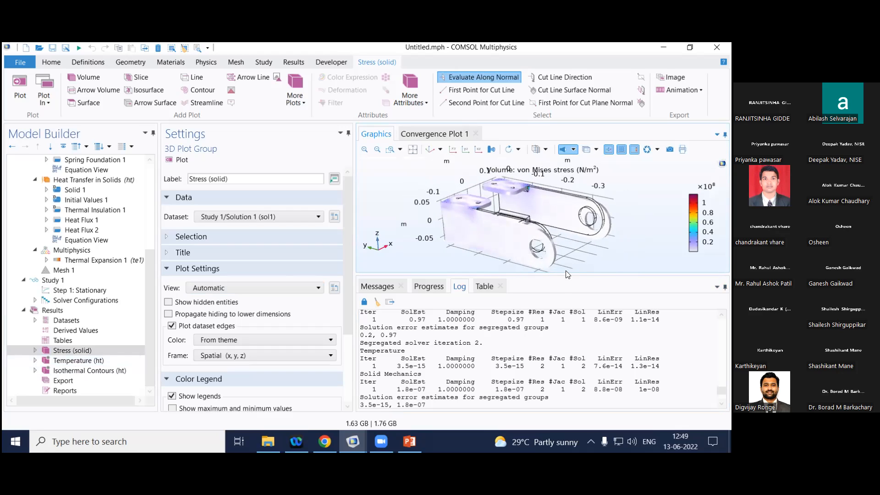
{"action": "left_click_drag", "start_coordinate": [567, 274], "coordinate": [566, 325]}
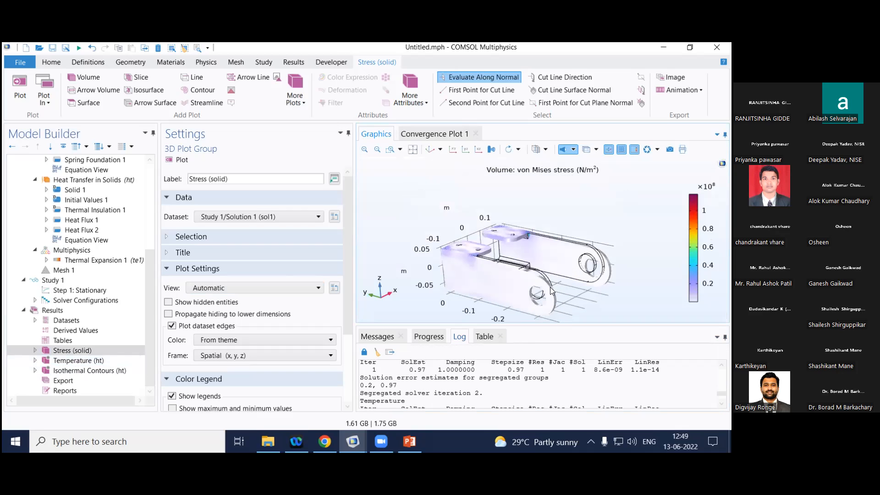
{"action": "right_click_drag", "start_coordinate": [556, 276], "coordinate": [552, 258]}
{"action": "left_click_drag", "start_coordinate": [552, 257], "coordinate": [516, 258]}
{"action": "scroll", "coordinate": [95, 207], "scroll_direction": "up", "scroll_amount": 2}
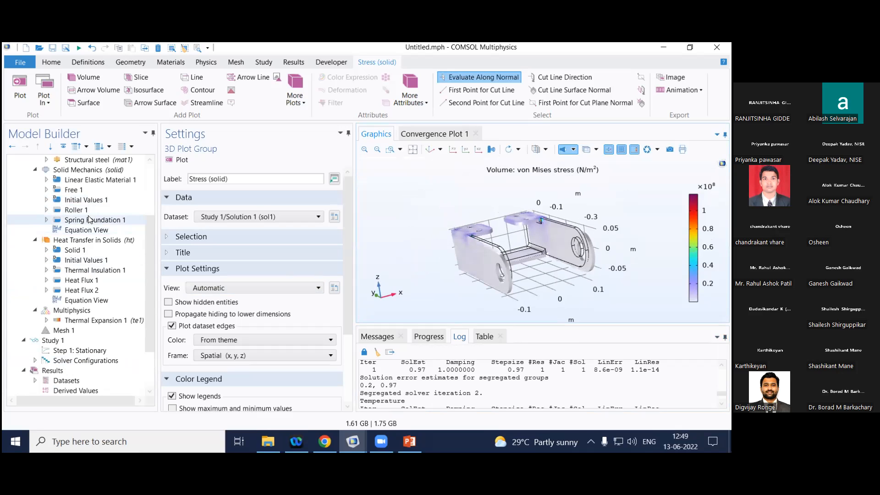
Review the boundary selections and settings of Roller 1, Heat Flux 1 and Heat Flux 2.
{"action": "left_click", "coordinate": [84, 213]}
{"action": "left_click", "coordinate": [84, 219]}
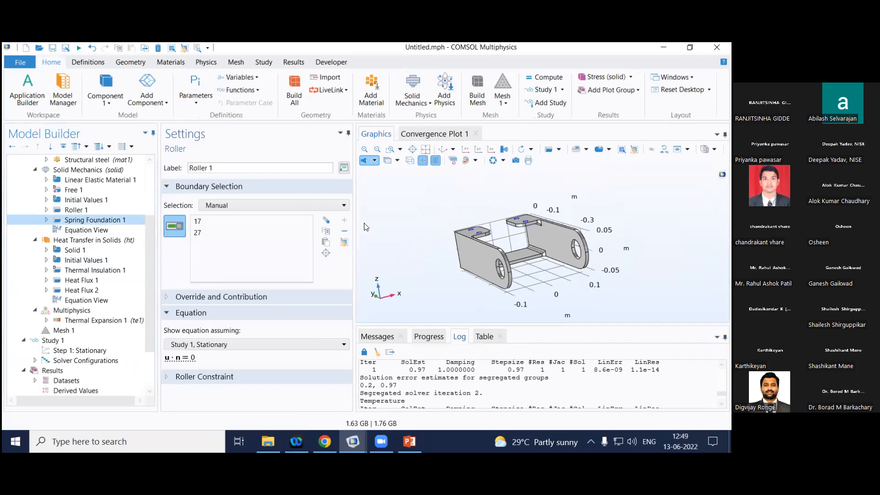
{"action": "left_click", "coordinate": [86, 282]}
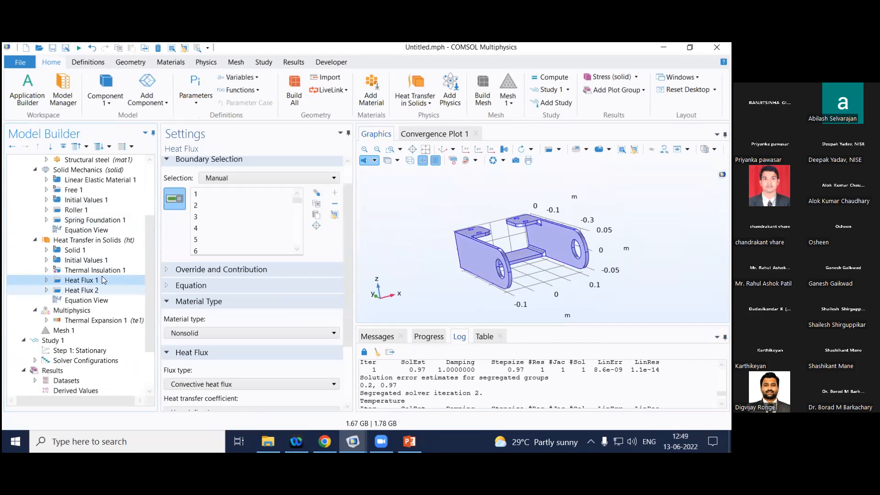
{"action": "scroll", "coordinate": [345, 294], "scroll_direction": "down", "scroll_amount": 2}
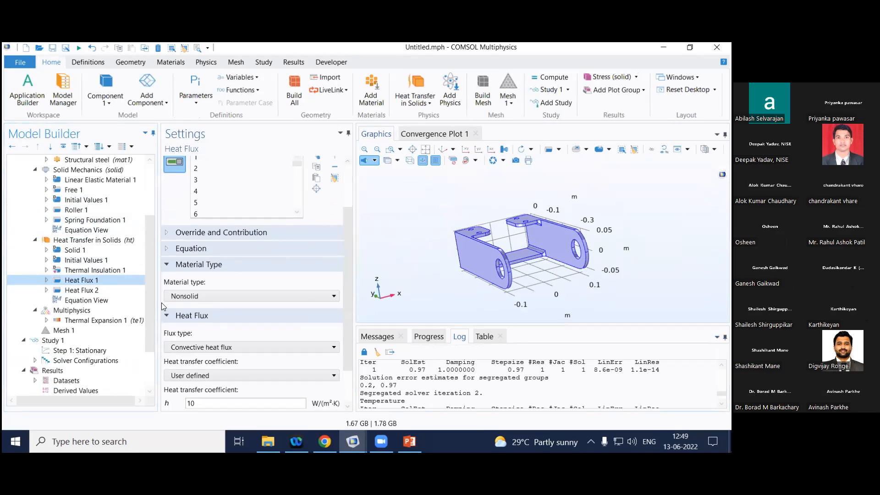
{"action": "scroll", "coordinate": [152, 303], "scroll_direction": "down", "scroll_amount": 1}
{"action": "left_click", "coordinate": [79, 270]}
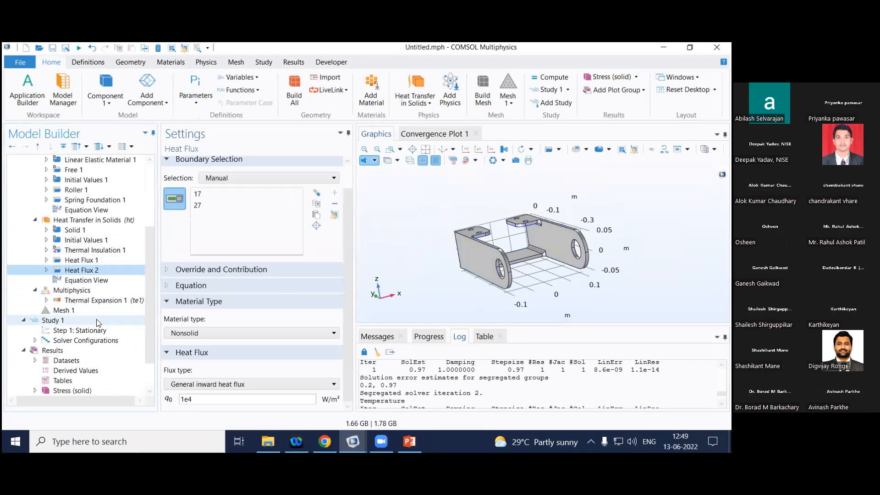
Return to the Stress (solid) plot and examine the stress around the bracket's tabs from several angles.
{"action": "scroll", "coordinate": [79, 275], "scroll_direction": "down", "scroll_amount": 2}
{"action": "left_click", "coordinate": [72, 350]}
{"action": "mouse_move", "coordinate": [463, 277]}
{"action": "left_mouse_down"}
{"action": "mouse_move", "coordinate": [482, 276]}
{"action": "mouse_move", "coordinate": [458, 274]}
{"action": "left_mouse_up"}
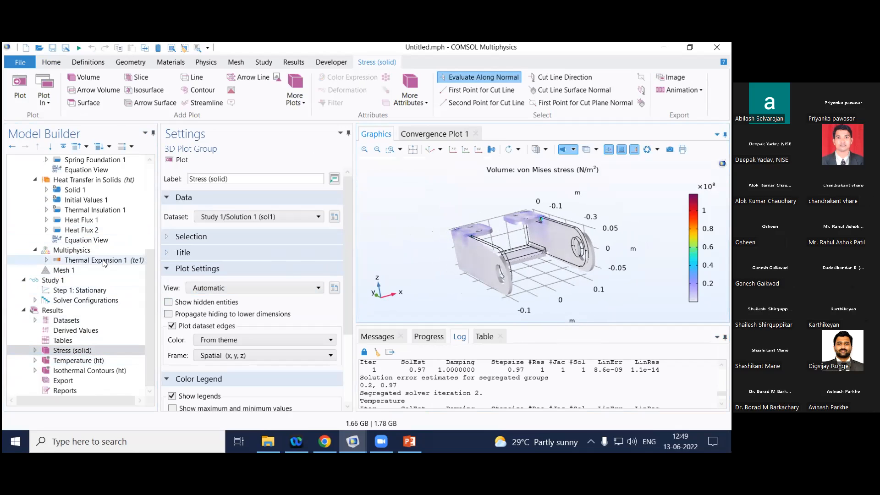
{"action": "left_click_drag", "start_coordinate": [418, 254], "coordinate": [450, 266]}
{"action": "left_click_drag", "start_coordinate": [510, 273], "coordinate": [481, 234]}
Show the Temperature (ht) plot and evaluate the temperature at points on one of the bracket's mounting tabs.
{"action": "left_click", "coordinate": [101, 362]}
{"action": "middle_click_drag", "start_coordinate": [506, 254], "coordinate": [505, 170]}
{"action": "scroll", "coordinate": [469, 320], "scroll_direction": "up", "scroll_amount": 2}
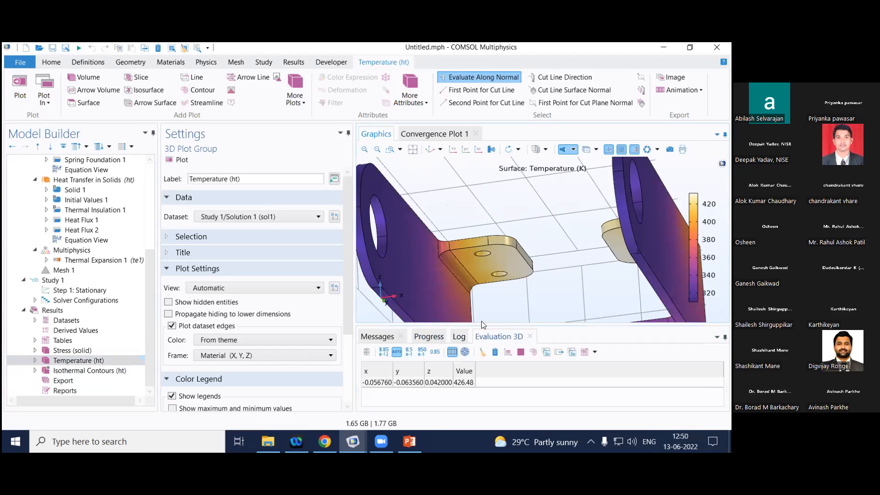
{"action": "left_click", "coordinate": [506, 264]}
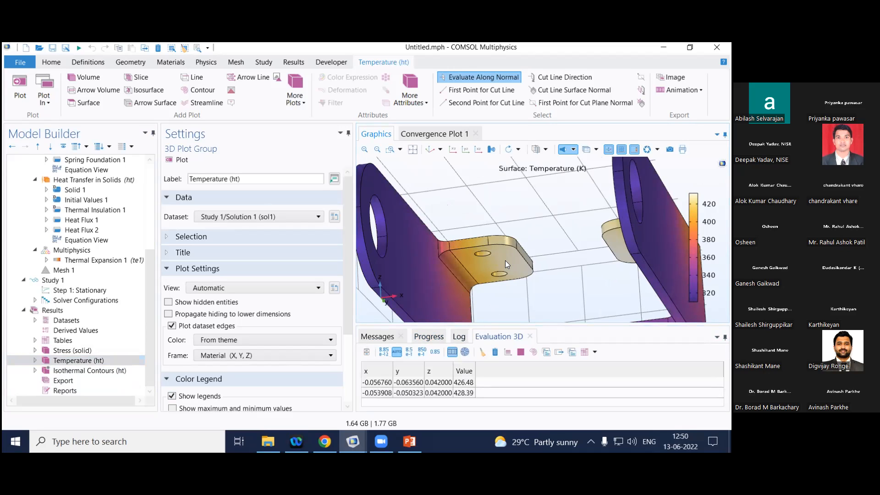
Evaluate the temperature at the arm's end beside the pin hole and examine the temperature distribution from different sides.
{"action": "scroll", "coordinate": [541, 270], "scroll_direction": "down", "scroll_amount": 5}
{"action": "left_click_drag", "start_coordinate": [577, 276], "coordinate": [569, 277]}
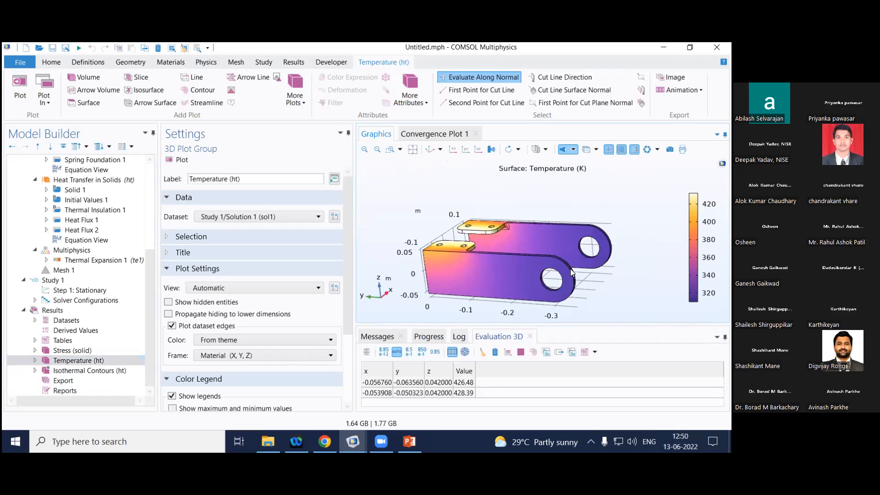
{"action": "left_click", "coordinate": [569, 278]}
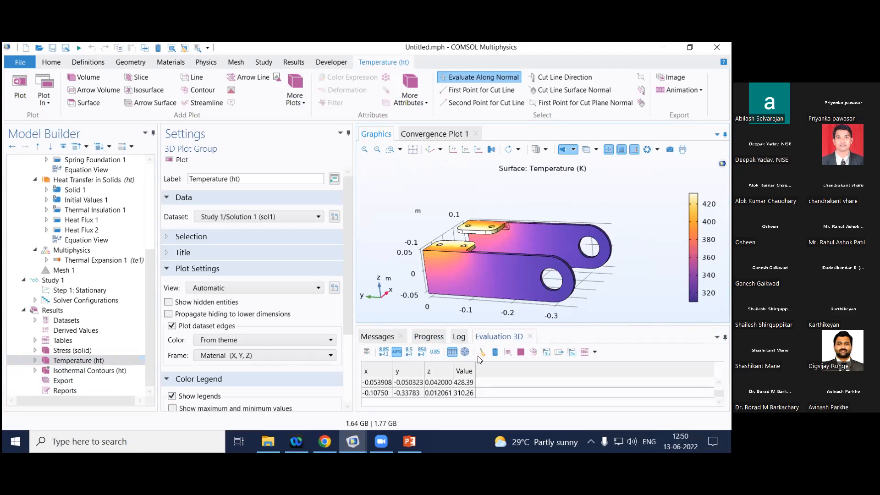
{"action": "left_click", "coordinate": [473, 397]}
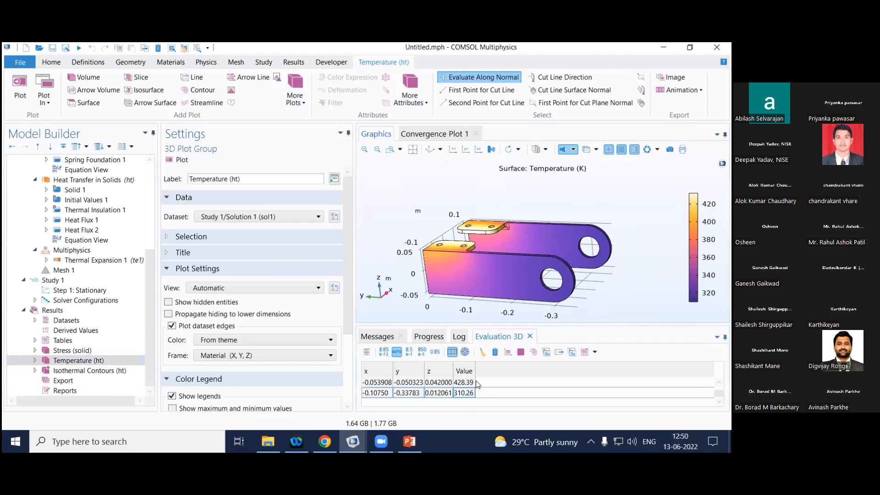
{"action": "right_click_drag", "start_coordinate": [496, 304], "coordinate": [494, 281]}
{"action": "left_click_drag", "start_coordinate": [493, 278], "coordinate": [489, 305]}
{"action": "left_click_drag", "start_coordinate": [476, 267], "coordinate": [428, 254]}
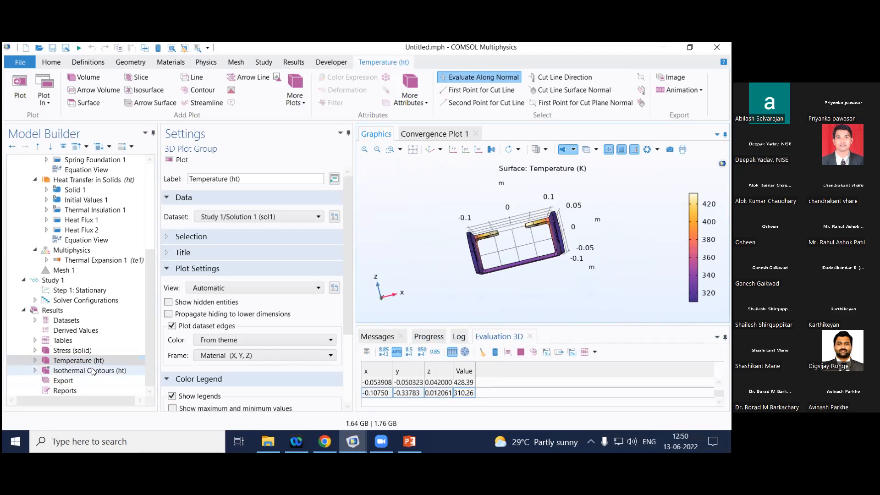
Show the Isothermal Contours (ht) plot and examine the isosurfaces across the bracket.
{"action": "left_click", "coordinate": [78, 371]}
{"action": "left_click_drag", "start_coordinate": [441, 280], "coordinate": [471, 291]}
{"action": "scroll", "coordinate": [86, 302], "scroll_direction": "up", "scroll_amount": 4}
{"action": "scroll", "coordinate": [85, 301], "scroll_direction": "up", "scroll_amount": 1}
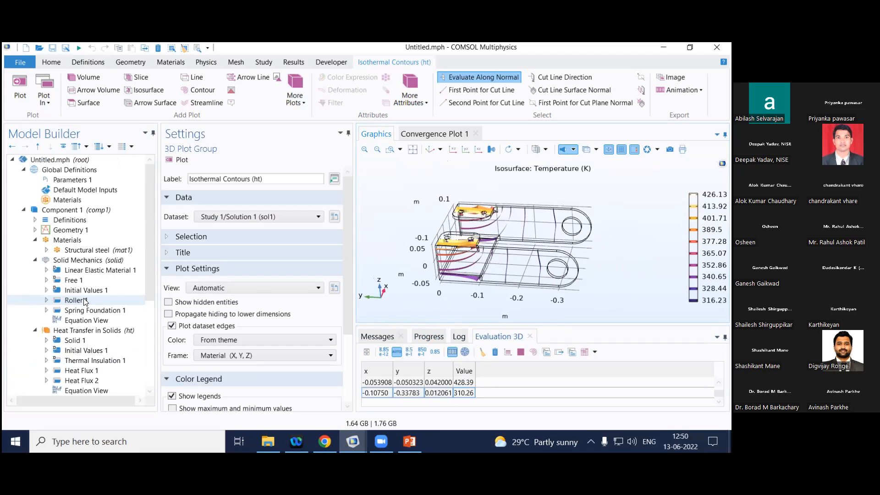
Switch to PowerPoint and present the Contact Us slide in reading view, followed by the Further Resources for Inspiration slide.
{"action": "left_click", "coordinate": [412, 442]}
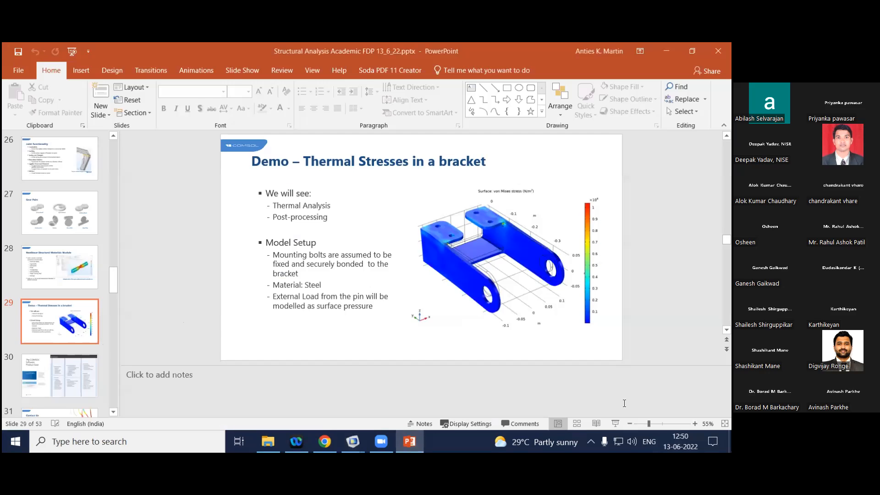
{"action": "left_click", "coordinate": [44, 375]}
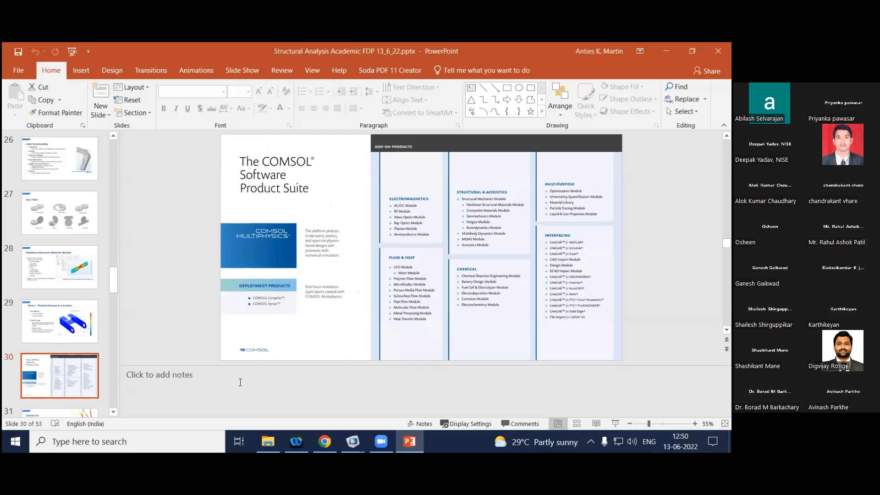
{"action": "scroll", "coordinate": [51, 385], "scroll_direction": "down", "scroll_amount": 1}
{"action": "left_click", "coordinate": [59, 399]}
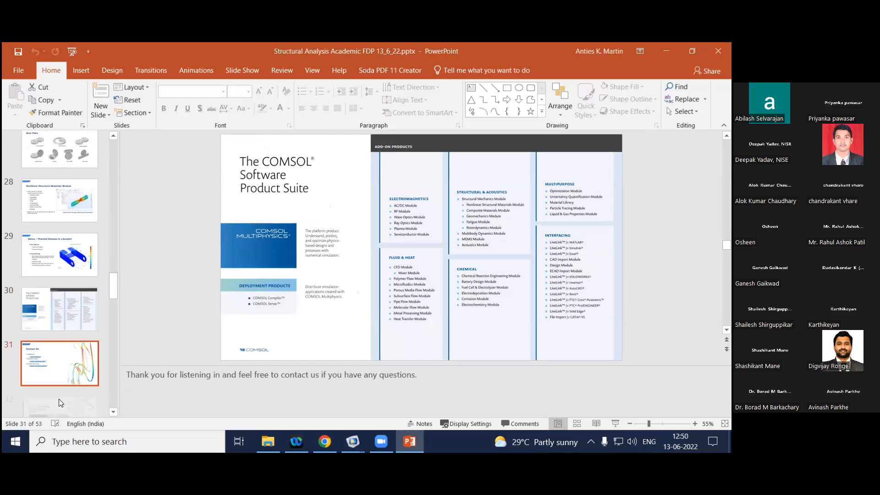
{"action": "left_click", "coordinate": [596, 424]}
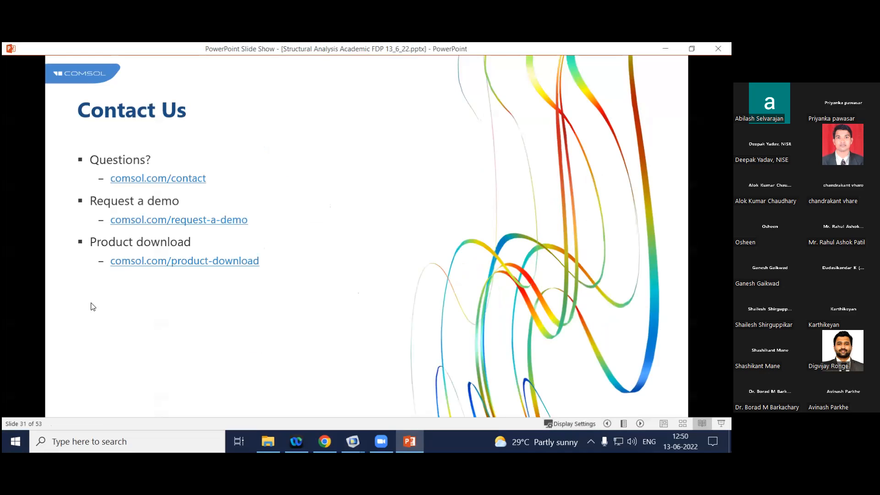
{"action": "left_click", "coordinate": [91, 303]}
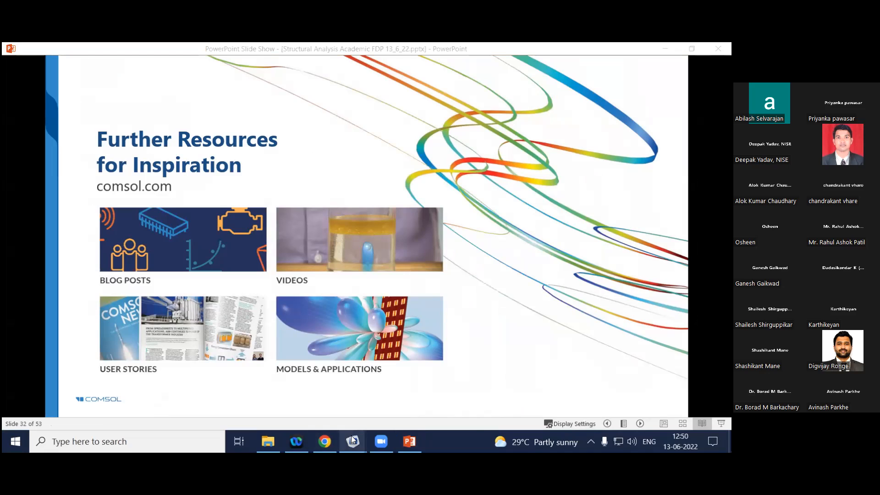
Switch back to Untitled.mph in COMSOL Multiphysics and view the isothermal contours from another angle.
{"action": "mouse_move", "coordinate": [351, 435]}
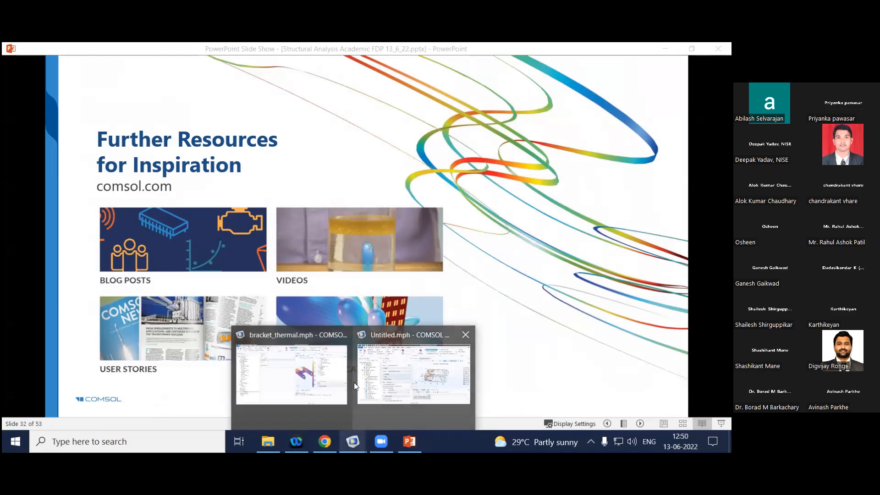
{"action": "left_click", "coordinate": [377, 378]}
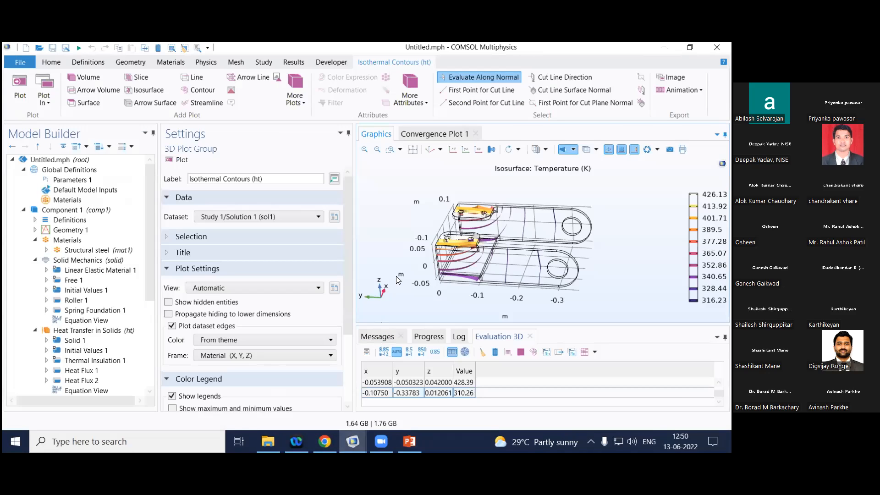
{"action": "left_click_drag", "start_coordinate": [452, 269], "coordinate": [434, 277]}
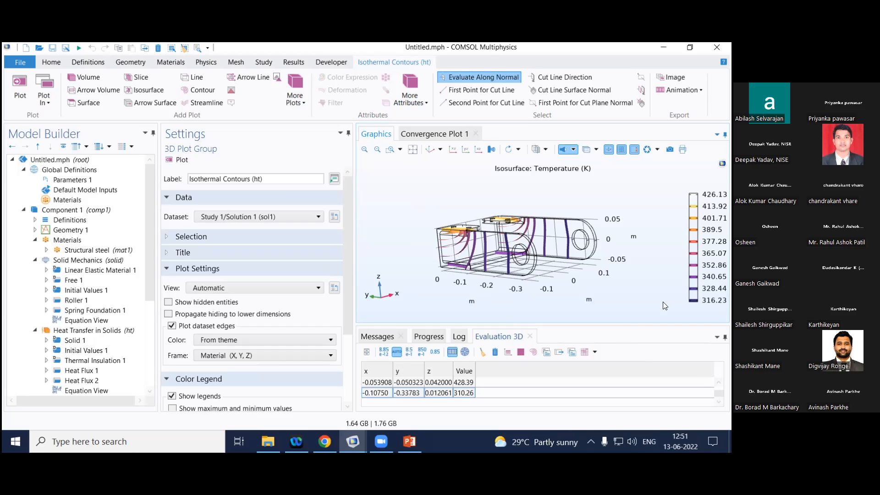
Switch to PowerPoint, page back through the slides, leave the slide show and open slide 29 on thermal stresses in a bracket.
{"action": "left_click", "coordinate": [421, 442]}
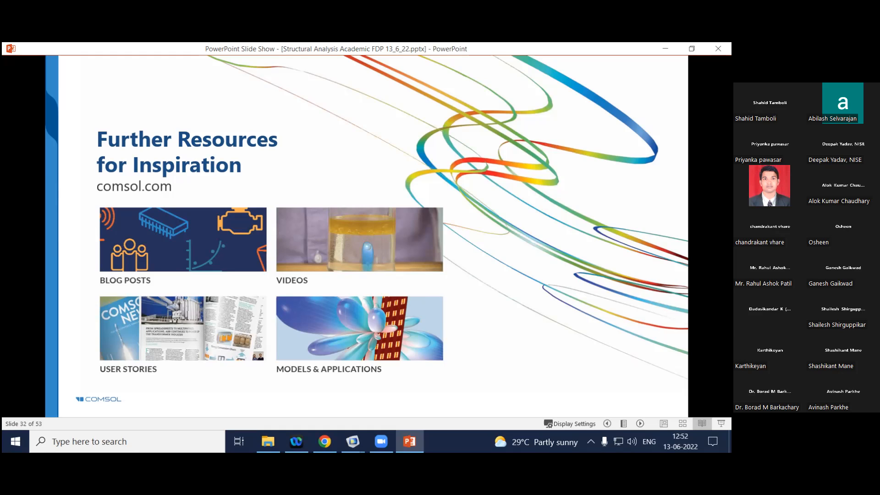
{"action": "key", "text": "Left"}
{"action": "key", "text": "Left"}
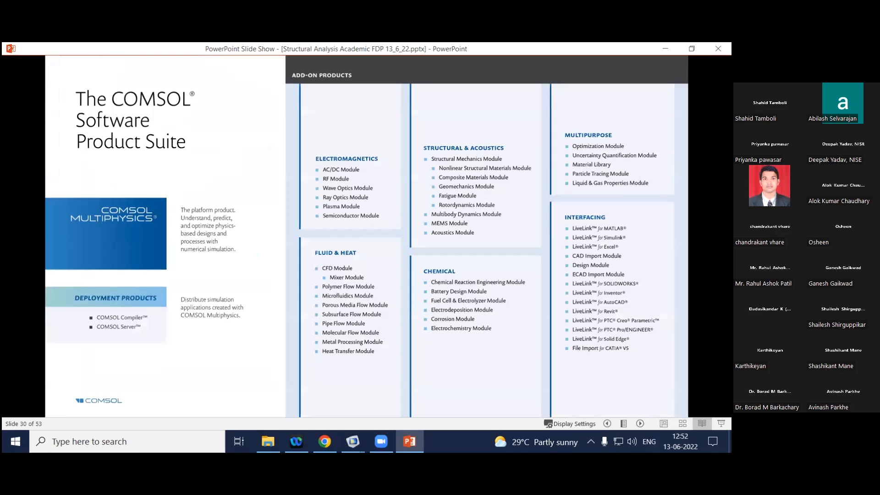
{"action": "key", "text": "Left"}
{"action": "key", "text": "Left"}
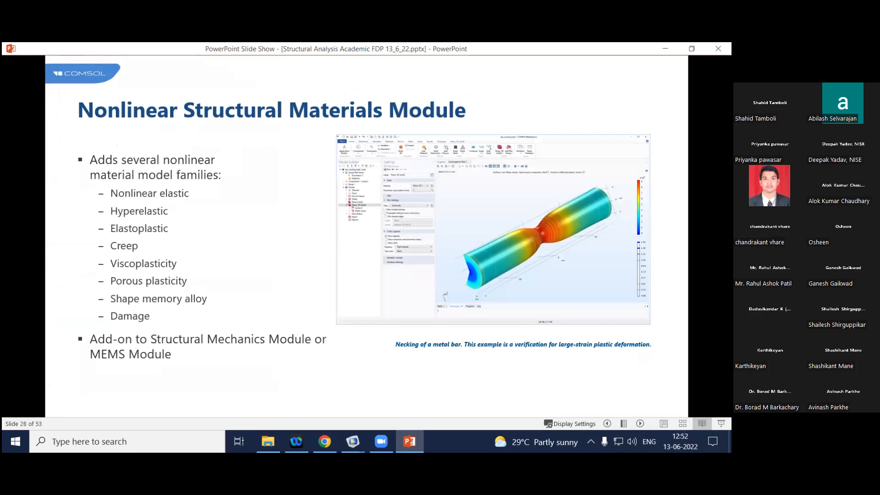
{"action": "key", "text": "Left"}
{"action": "key", "text": "Escape"}
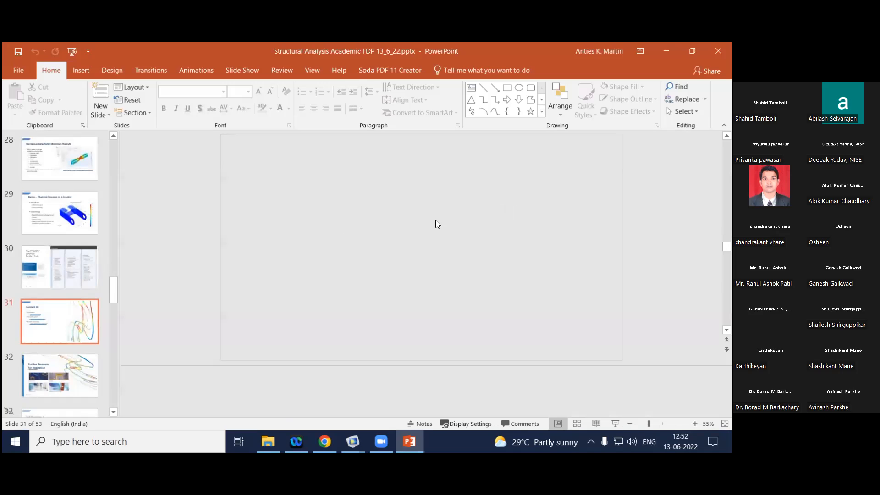
{"action": "left_click", "coordinate": [61, 231]}
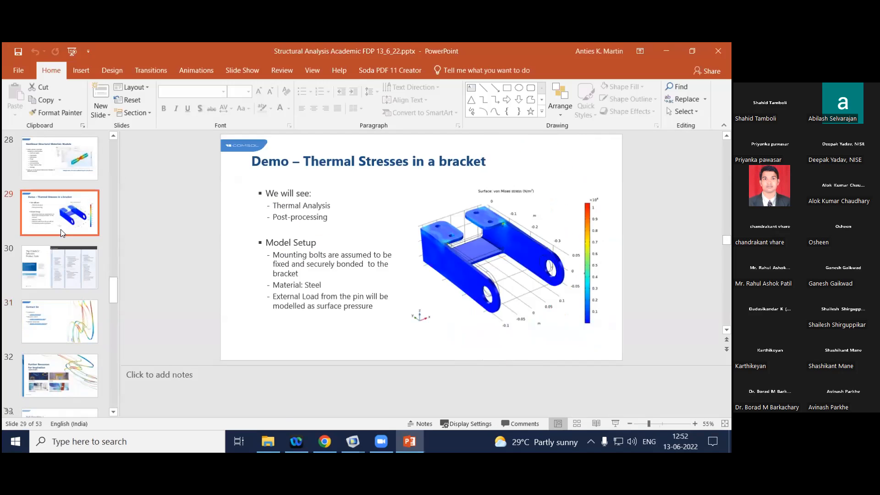
Open slide 10 on thermal stress in the presentation.
{"action": "scroll", "coordinate": [61, 234], "scroll_direction": "up", "scroll_amount": 10}
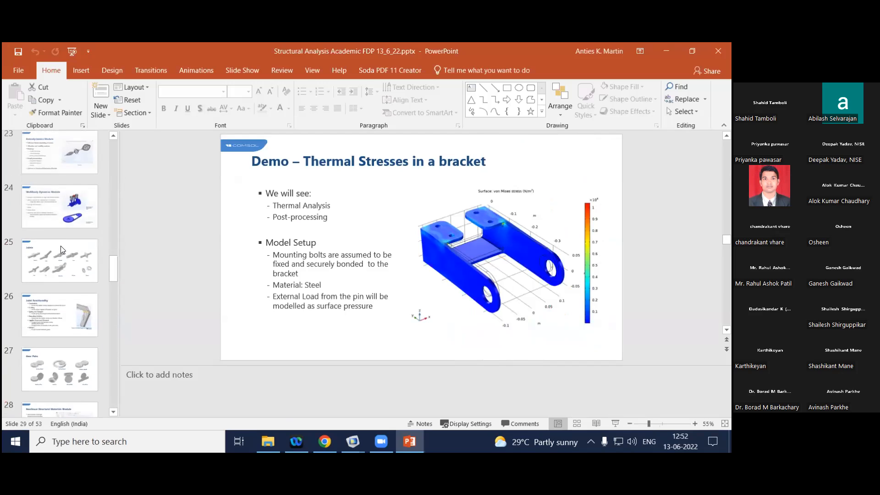
{"action": "scroll", "coordinate": [61, 245], "scroll_direction": "up", "scroll_amount": 9}
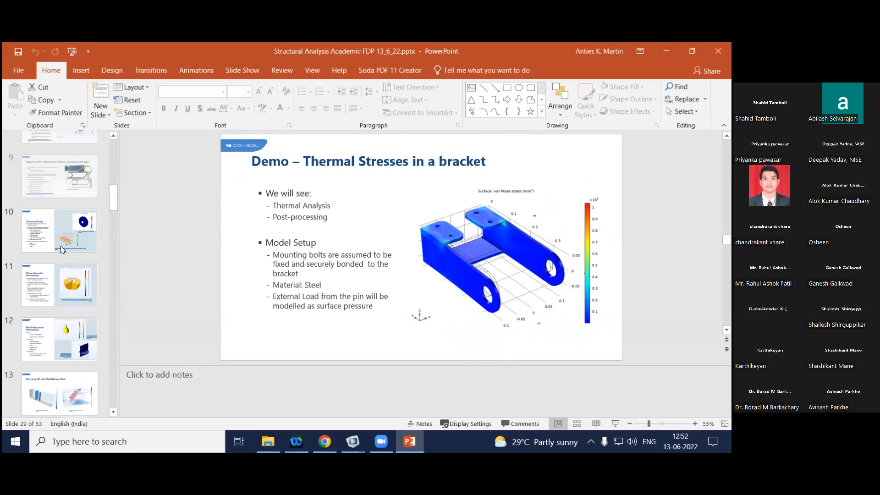
{"action": "left_click", "coordinate": [63, 244]}
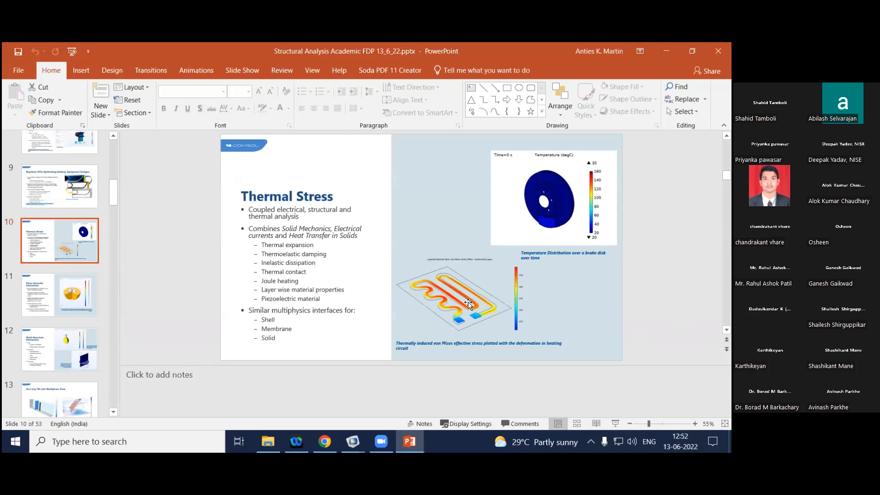
Open slide 22, Thermal Expansion of a Laminate, and highlight the model address in its notes.
{"action": "scroll", "coordinate": [54, 315], "scroll_direction": "down", "scroll_amount": 7}
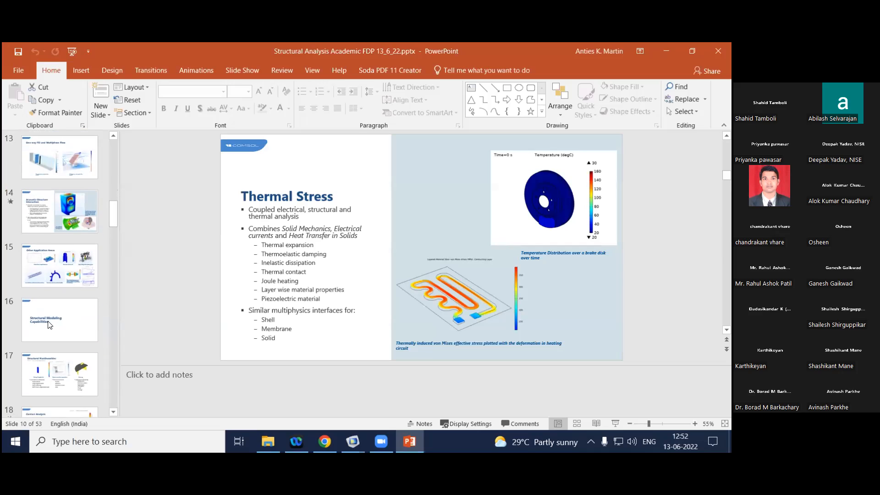
{"action": "scroll", "coordinate": [55, 246], "scroll_direction": "down", "scroll_amount": 2}
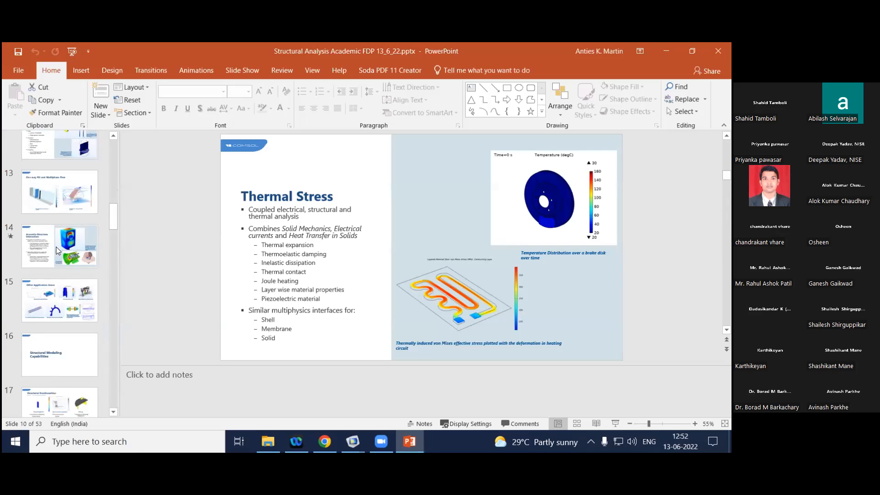
{"action": "scroll", "coordinate": [58, 250], "scroll_direction": "down", "scroll_amount": 4}
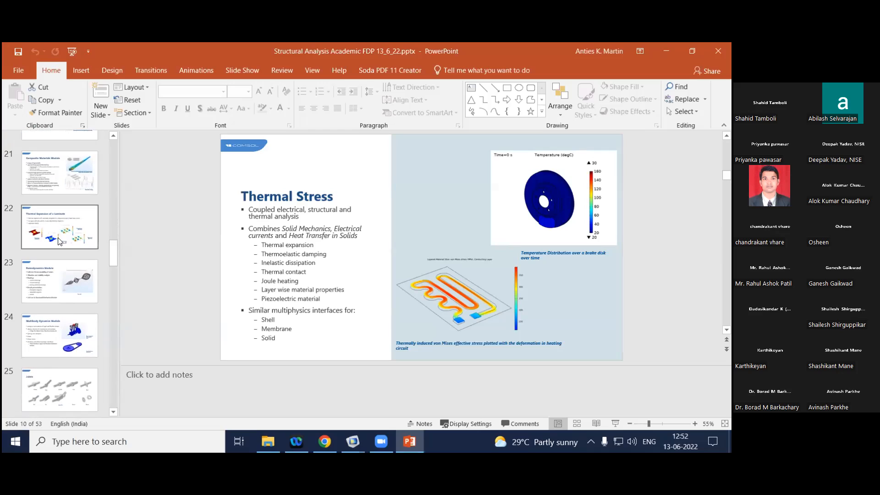
{"action": "left_click", "coordinate": [59, 231]}
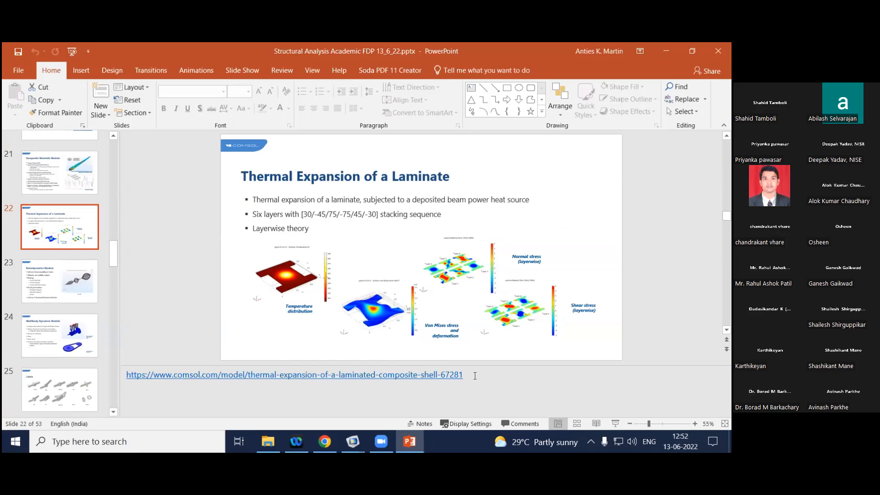
{"action": "left_click", "coordinate": [475, 375]}
{"action": "left_click_drag", "start_coordinate": [474, 376], "coordinate": [335, 376]}
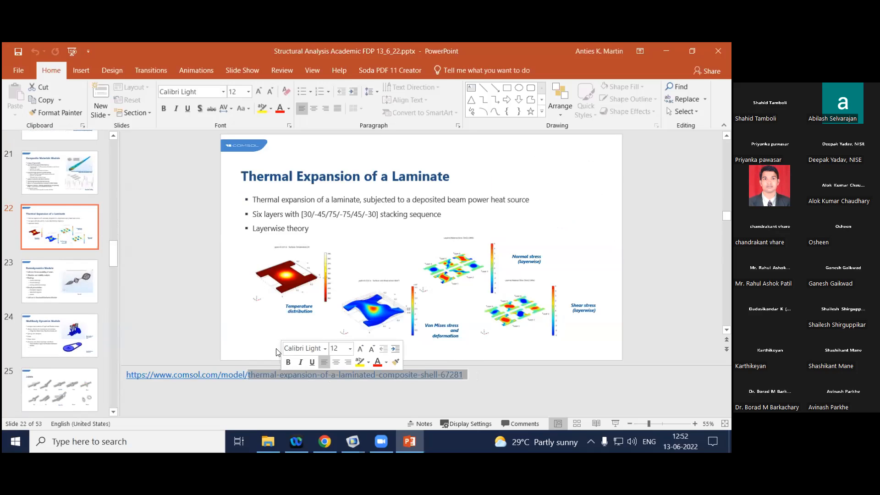
{"action": "left_click", "coordinate": [259, 326]}
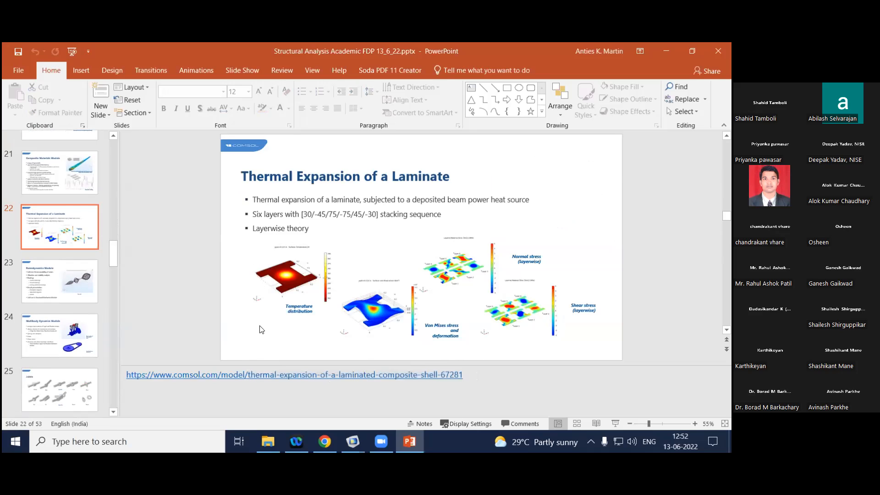
Switch to Chrome and search the COMSOL Application Gallery for "composite beam power heat source".
{"action": "left_click", "coordinate": [320, 447]}
{"action": "left_click", "coordinate": [105, 190]}
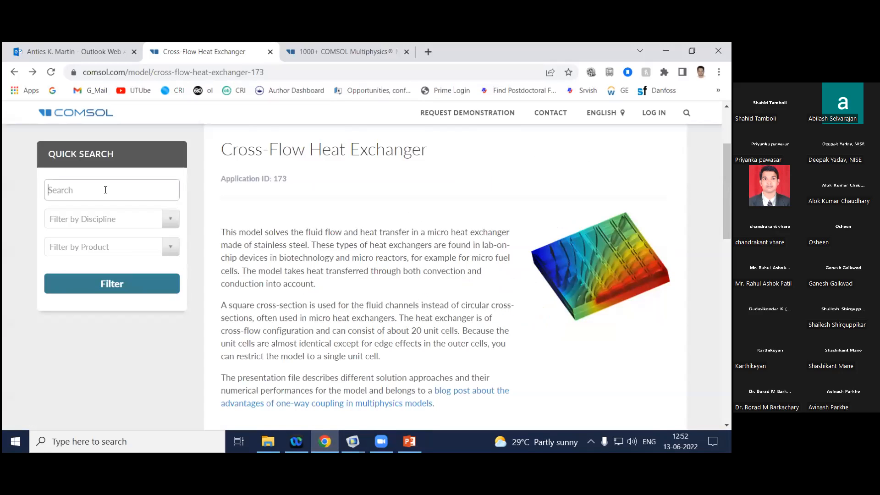
{"action": "type", "text": "composite beam power heat"}
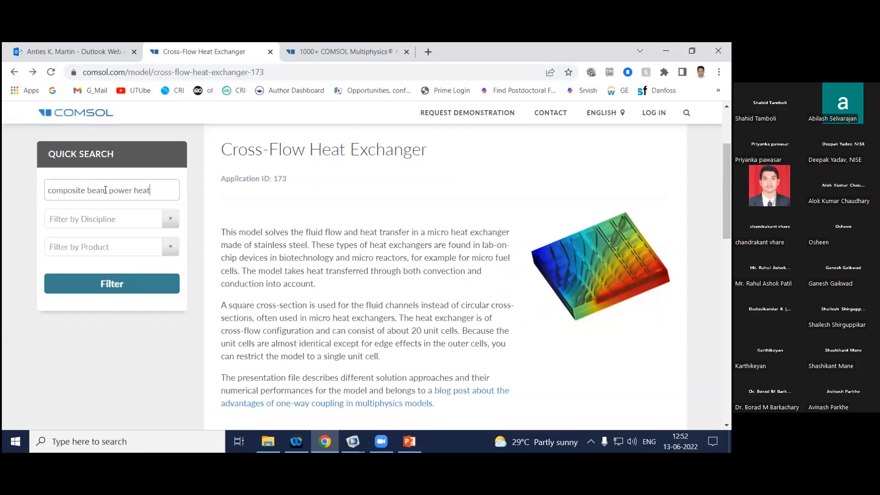
{"action": "type", "text": " source"}
{"action": "key", "text": "Return"}
{"action": "scroll", "coordinate": [328, 228], "scroll_direction": "down", "scroll_amount": 4}
{"action": "scroll", "coordinate": [349, 222], "scroll_direction": "up", "scroll_amount": 2}
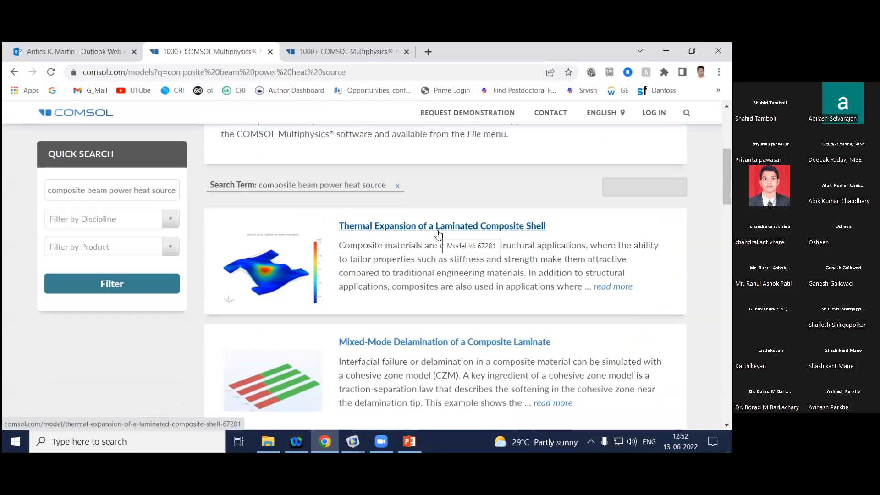
Open the Thermal Expansion of a Laminated Composite Shell result in a new tab and read through its description.
{"action": "right_click", "coordinate": [373, 231]}
{"action": "left_click", "coordinate": [399, 237]}
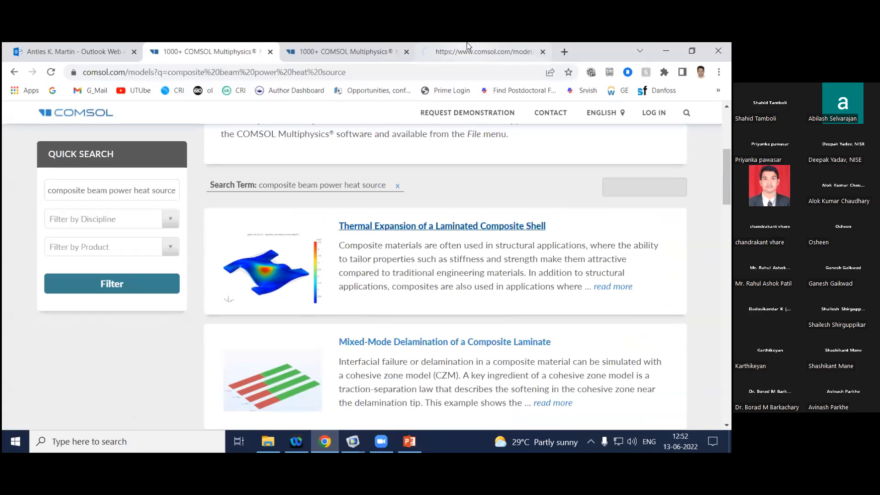
{"action": "left_click", "coordinate": [466, 50]}
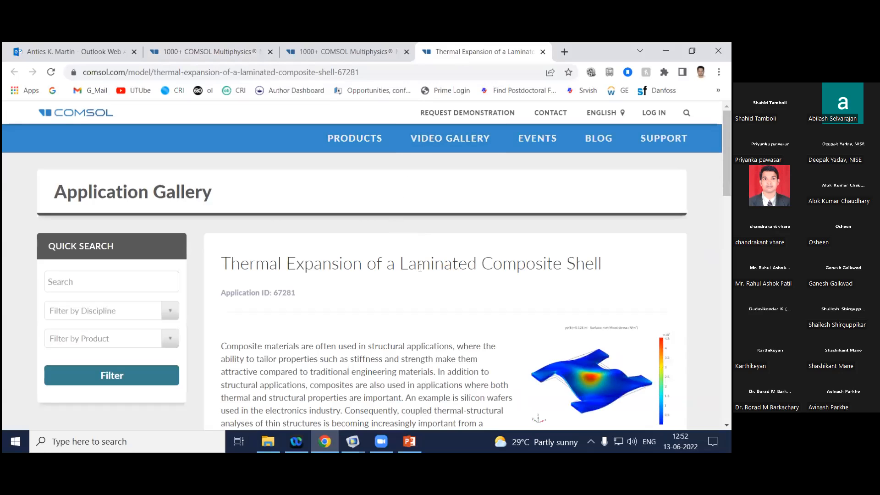
{"action": "scroll", "coordinate": [419, 295], "scroll_direction": "down", "scroll_amount": 2}
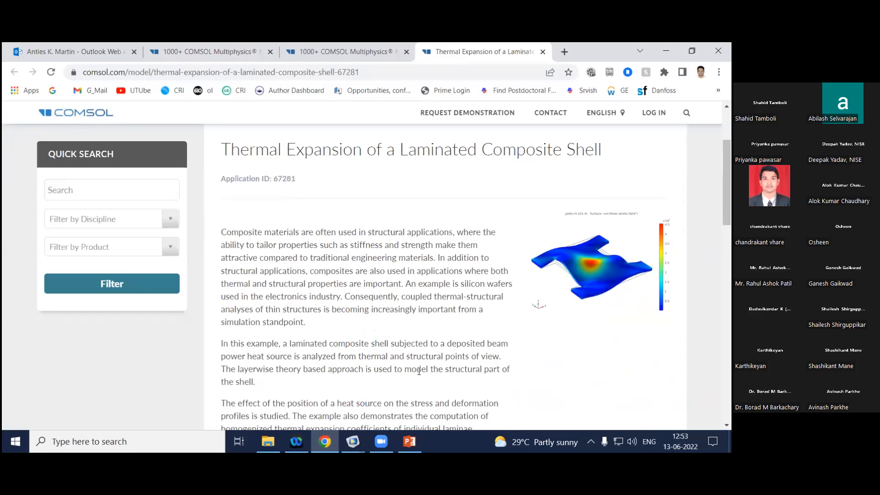
{"action": "left_click", "coordinate": [409, 442]}
{"action": "scroll", "coordinate": [418, 303], "scroll_direction": "down", "scroll_amount": 1}
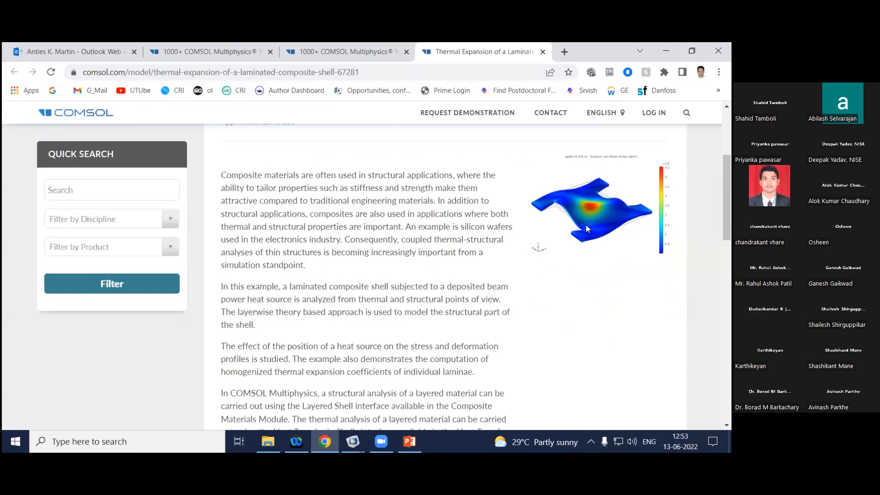
{"action": "scroll", "coordinate": [393, 315], "scroll_direction": "down", "scroll_amount": 1}
{"action": "scroll", "coordinate": [391, 329], "scroll_direction": "down", "scroll_amount": 2}
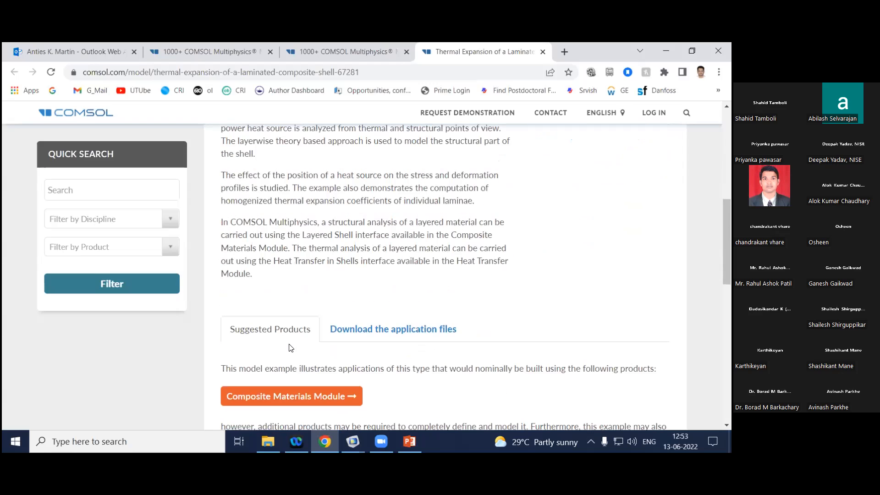
Download thermal_expansion_of_a_laminated_composite_shell.mph for COMSOL 6.0 and open it in COMSOL Multiphysics.
{"action": "left_click", "coordinate": [395, 324]}
{"action": "scroll", "coordinate": [328, 254], "scroll_direction": "down", "scroll_amount": 4}
{"action": "scroll", "coordinate": [328, 254], "scroll_direction": "up", "scroll_amount": 2}
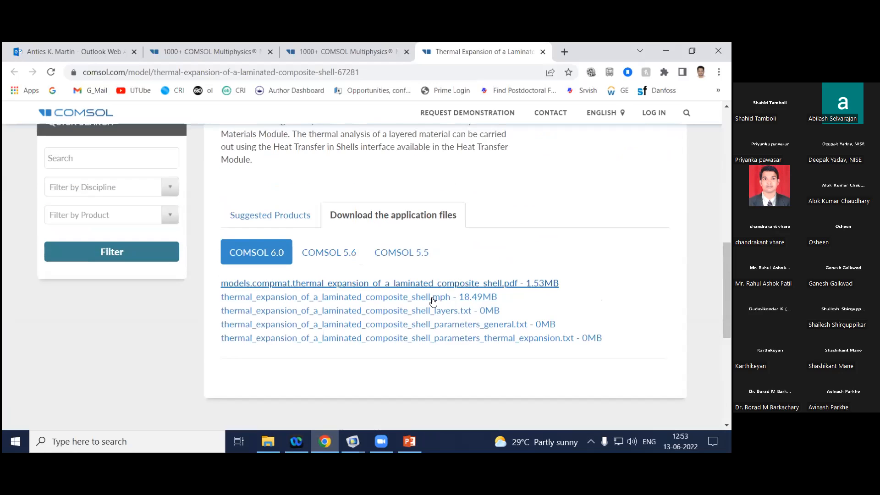
{"action": "left_click", "coordinate": [423, 299]}
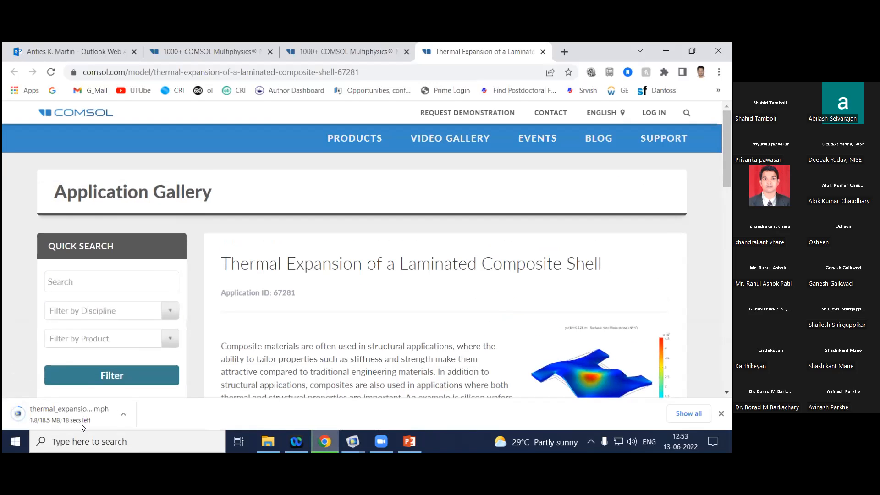
{"action": "left_click", "coordinate": [81, 421]}
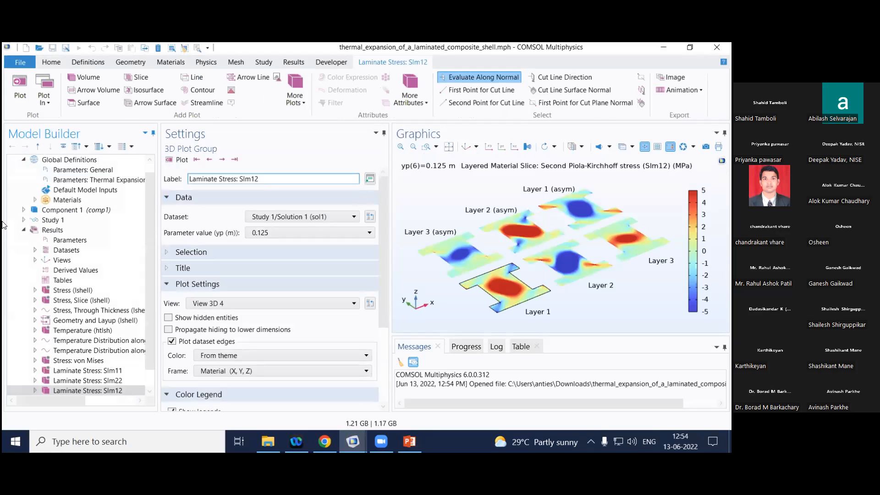
Show the Deposited Beam Power, Interface node under Heat Transfer in Shells and examine its beam profile settings.
{"action": "left_click", "coordinate": [23, 210]}
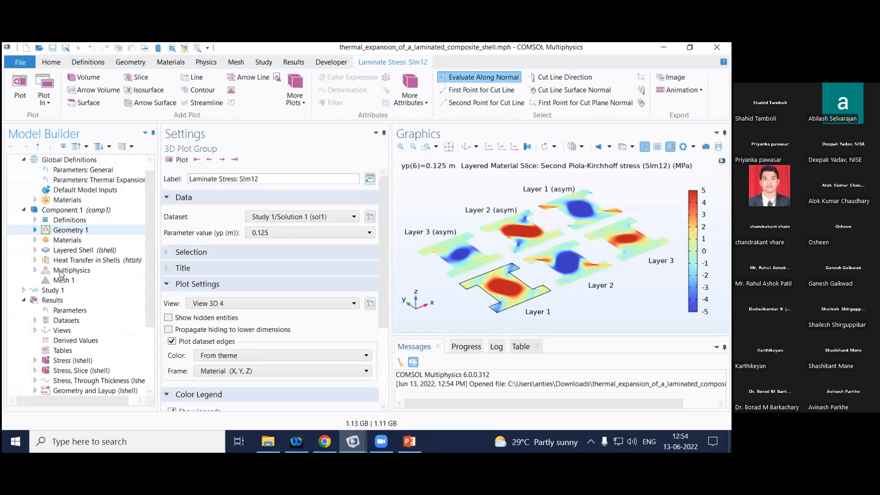
{"action": "left_click", "coordinate": [35, 260]}
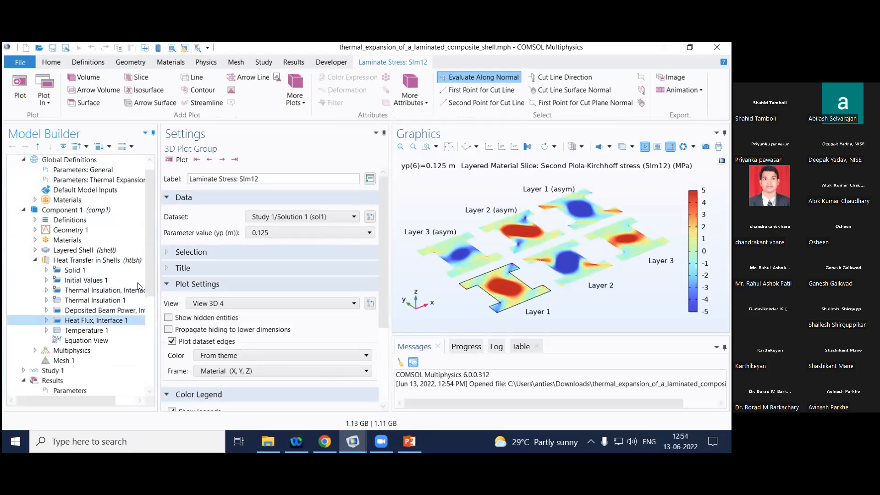
{"action": "left_click", "coordinate": [113, 311]}
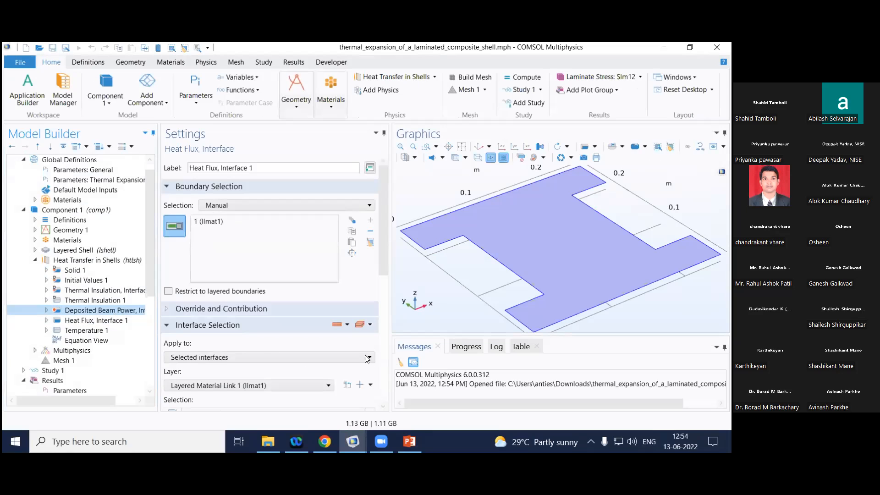
{"action": "left_click_drag", "start_coordinate": [383, 231], "coordinate": [387, 350]}
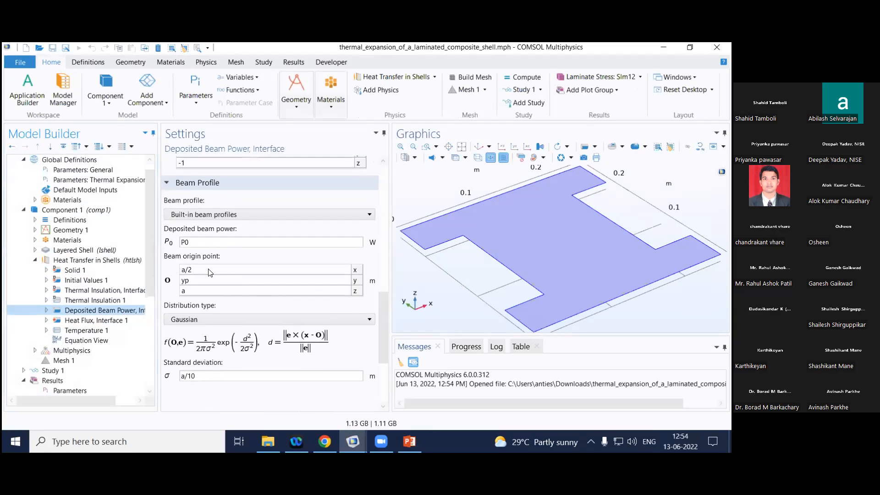
{"action": "scroll", "coordinate": [225, 298], "scroll_direction": "down", "scroll_amount": 1}
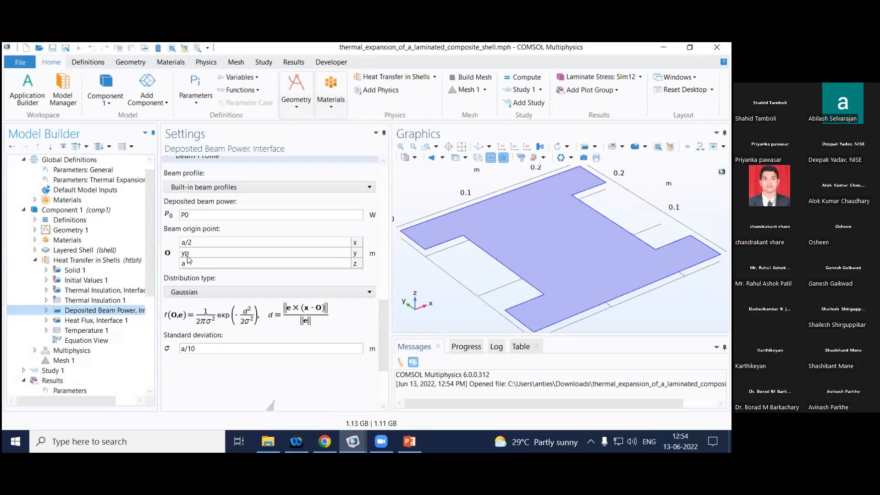
Expand the component's Definitions, then highlight the y coordinate of the beam origin point and compare it with the laminate's orientation.
{"action": "left_click", "coordinate": [34, 220]}
{"action": "left_click", "coordinate": [46, 230]}
{"action": "left_click", "coordinate": [47, 230]}
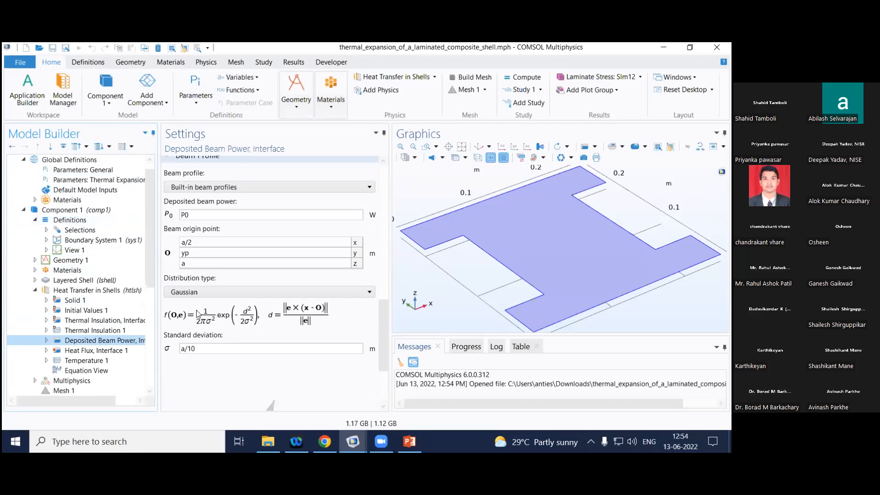
{"action": "left_click", "coordinate": [194, 255]}
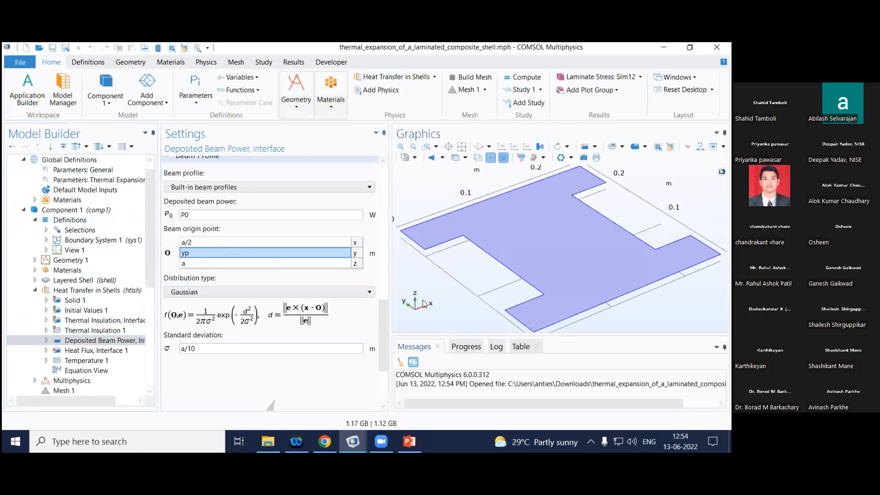
{"action": "left_click_drag", "start_coordinate": [442, 288], "coordinate": [488, 281]}
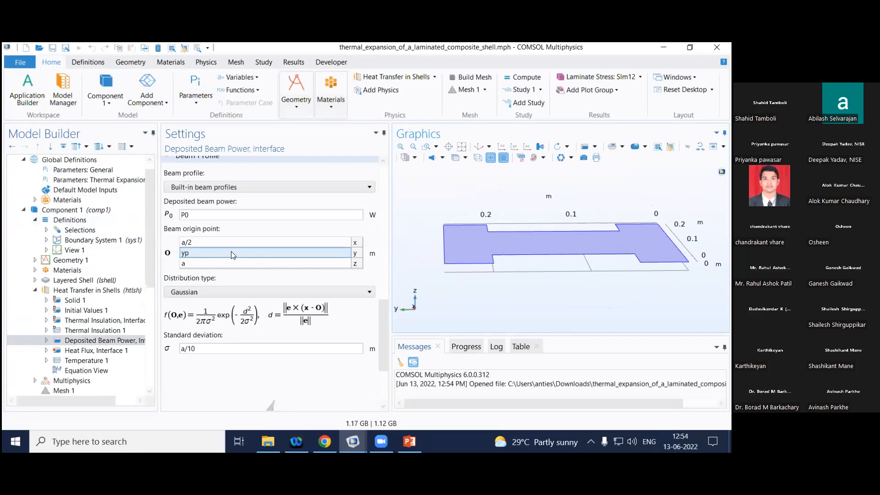
{"action": "scroll", "coordinate": [527, 269], "scroll_direction": "down", "scroll_amount": 2}
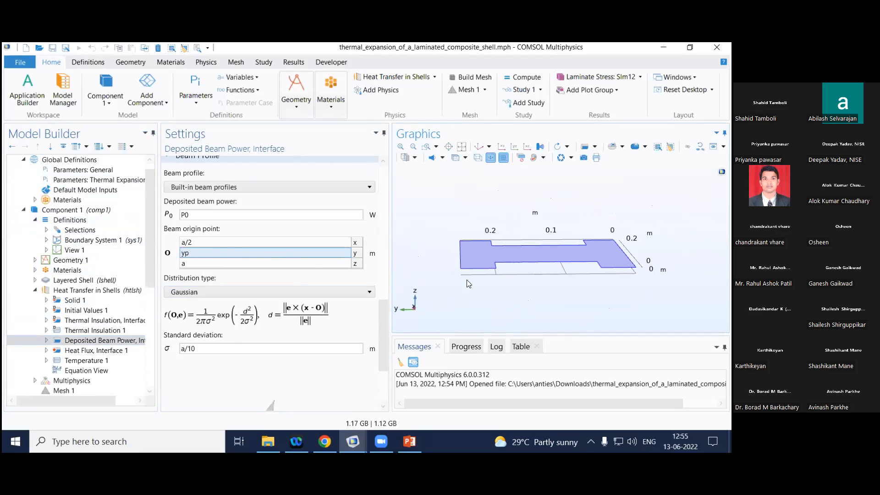
Try the expression x^2+y^2 as the y coordinate of the beam origin point.
{"action": "left_click", "coordinate": [219, 254]}
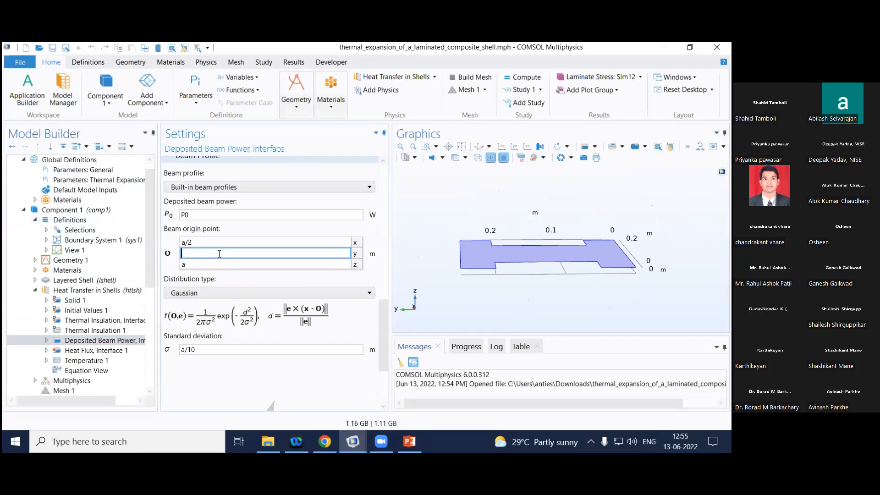
{"action": "left_click", "coordinate": [557, 296]}
{"action": "left_click", "coordinate": [200, 251]}
{"action": "left_click", "coordinate": [461, 258]}
{"action": "left_click_drag", "start_coordinate": [447, 269], "coordinate": [424, 275]}
{"action": "left_click_drag", "start_coordinate": [519, 301], "coordinate": [541, 297]}
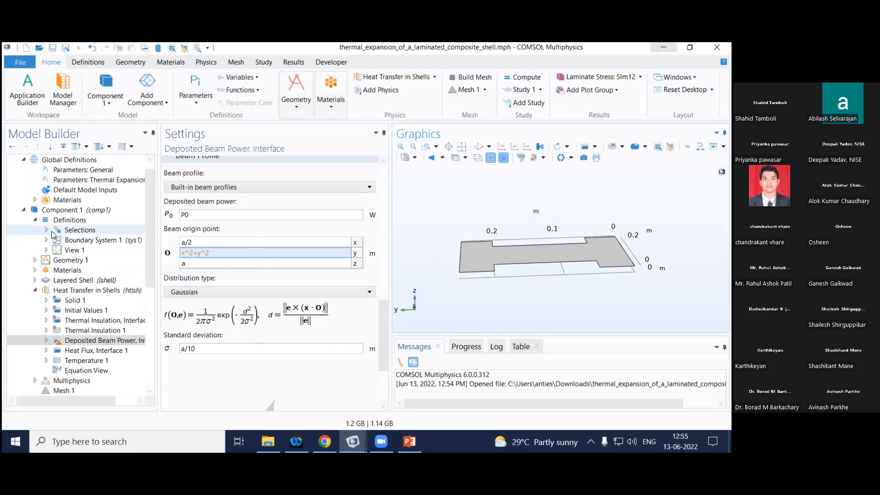
Replace the y coordinate of the beam origin point with a call to function an1, with t as argument.
{"action": "left_click", "coordinate": [251, 250]}
{"action": "type", "text": "pw1"}
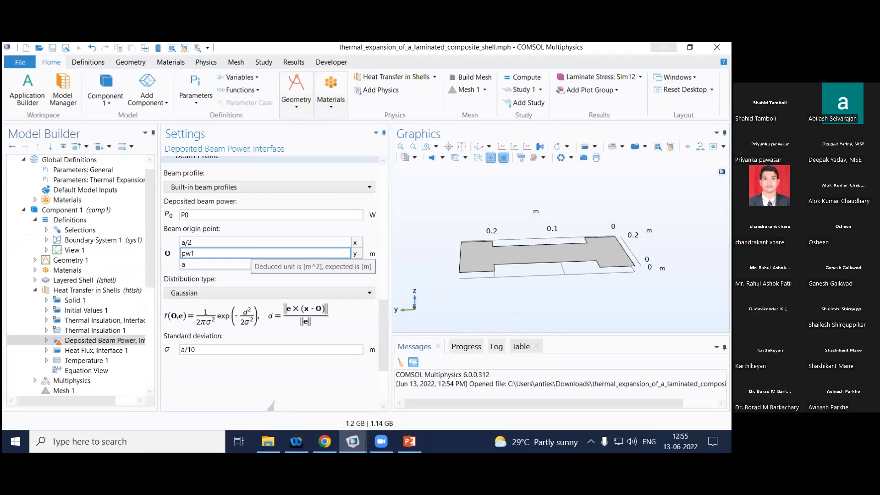
{"action": "key", "text": "BackSpace"}
{"action": "key", "text": "BackSpace"}
{"action": "key", "text": "BackSpace"}
{"action": "type", "text": "an1(p"}
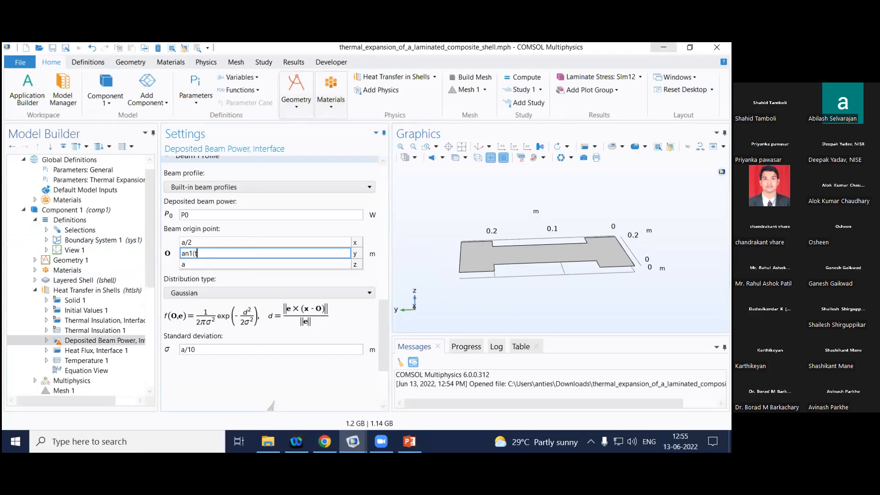
Add an Analytic function under the component's Definitions.
{"action": "left_click", "coordinate": [79, 222]}
{"action": "right_click", "coordinate": [79, 222]}
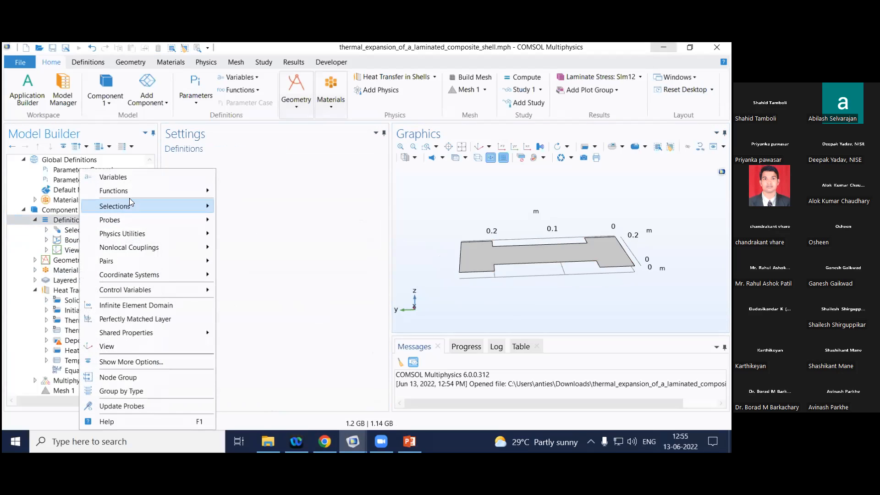
{"action": "mouse_move", "coordinate": [152, 190]}
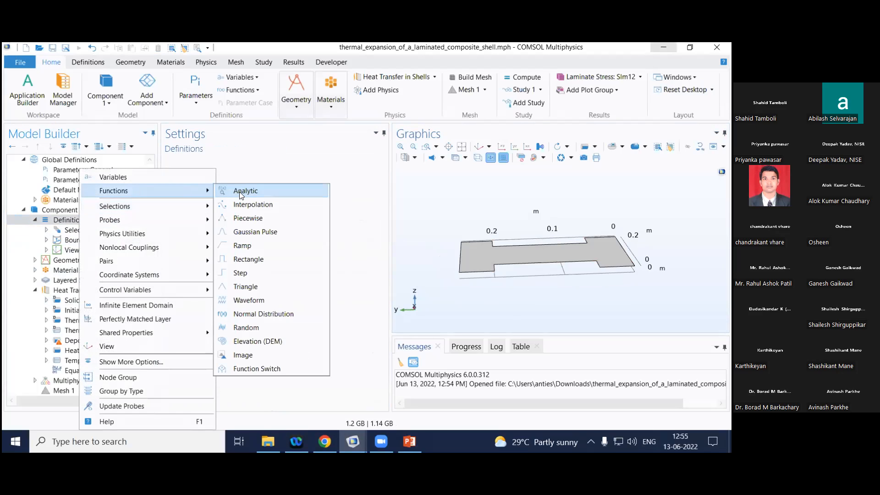
{"action": "left_click", "coordinate": [239, 192]}
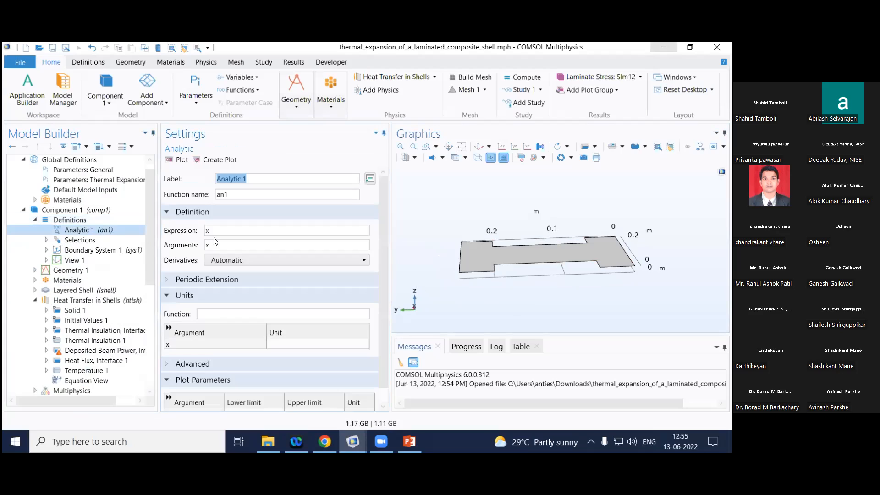
Define the analytic function with expression yp*t and argument t, and return to the Deposited Beam Power, Interface beam profile settings.
{"action": "double_click", "coordinate": [215, 230]}
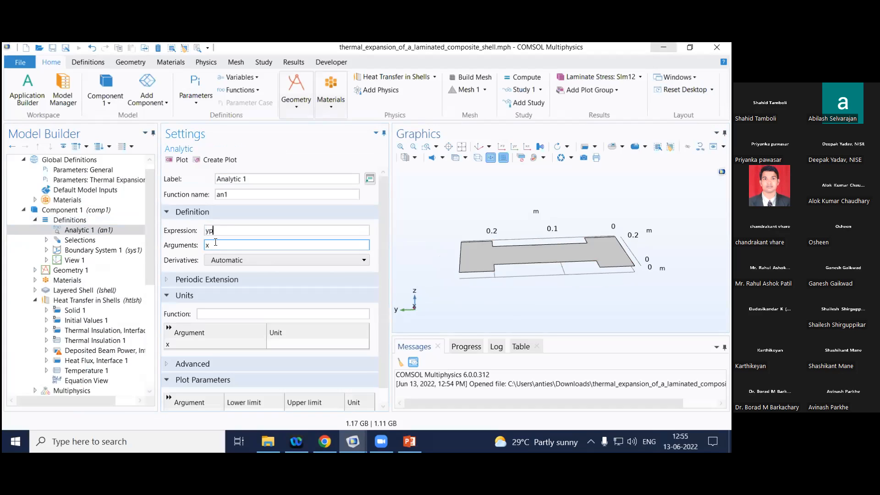
{"action": "left_click_drag", "start_coordinate": [216, 245], "coordinate": [180, 262]}
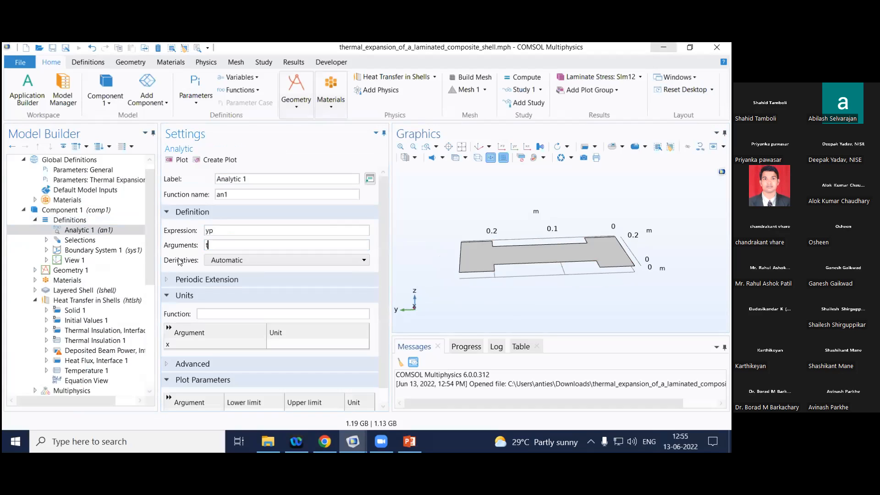
{"action": "scroll", "coordinate": [369, 300], "scroll_direction": "down", "scroll_amount": 1}
{"action": "left_click", "coordinate": [223, 229]}
{"action": "left_click", "coordinate": [238, 216]}
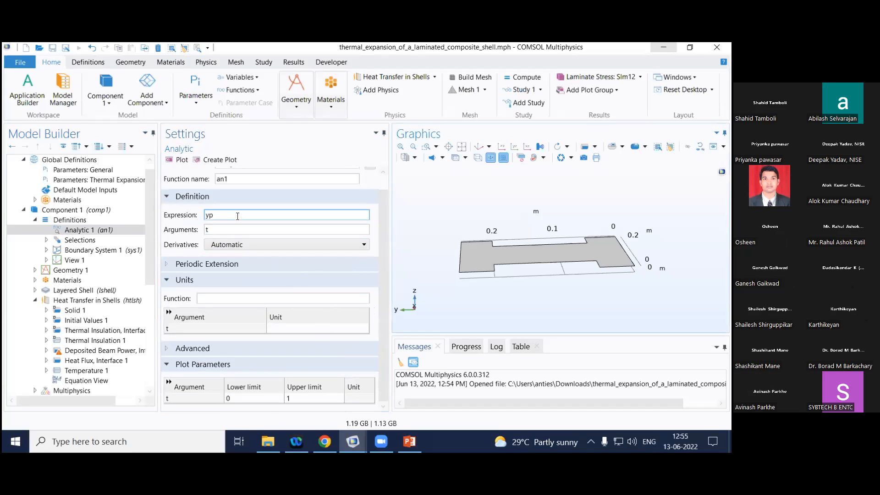
{"action": "left_click", "coordinate": [451, 228]}
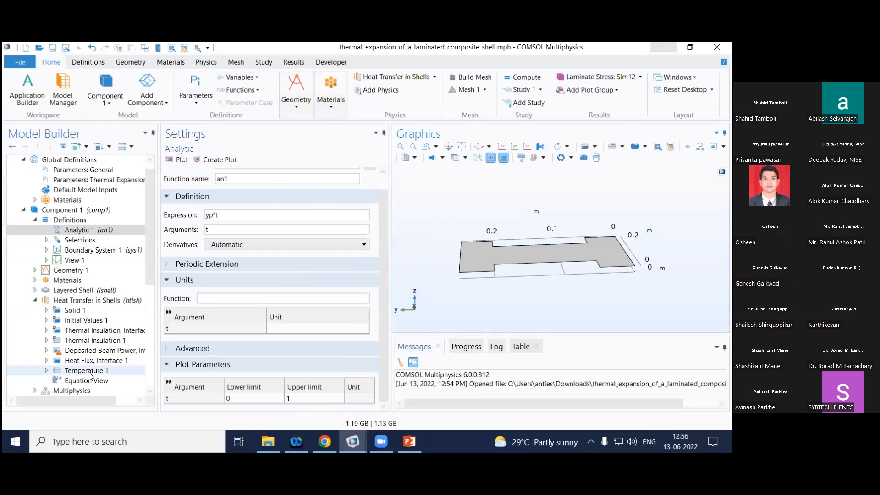
{"action": "left_click", "coordinate": [96, 353]}
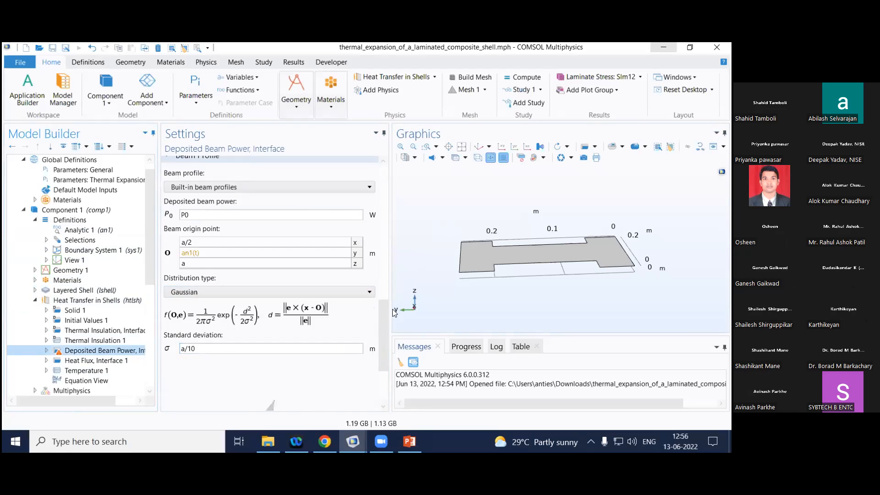
{"action": "scroll", "coordinate": [380, 328], "scroll_direction": "up", "scroll_amount": 1}
Switch to Chrome and open the COMSOL Blog in a new tab from the COMSOL site.
{"action": "left_click", "coordinate": [325, 441]}
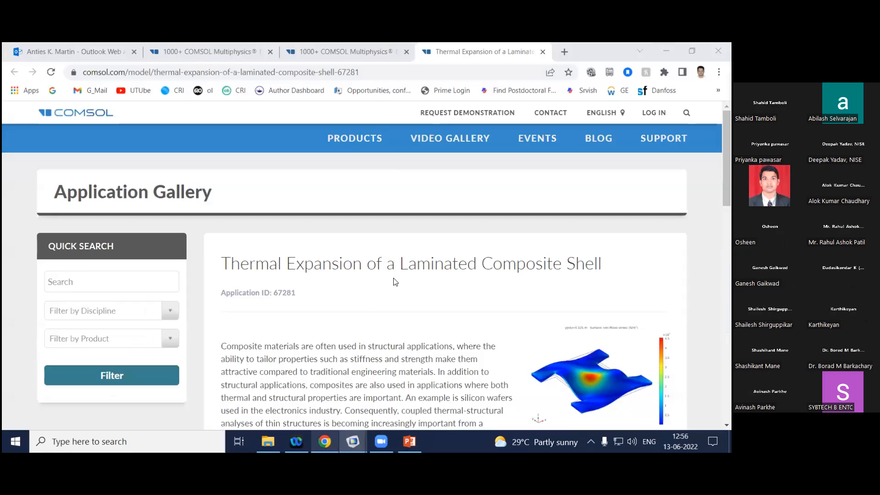
{"action": "key", "text": "ctrl+t"}
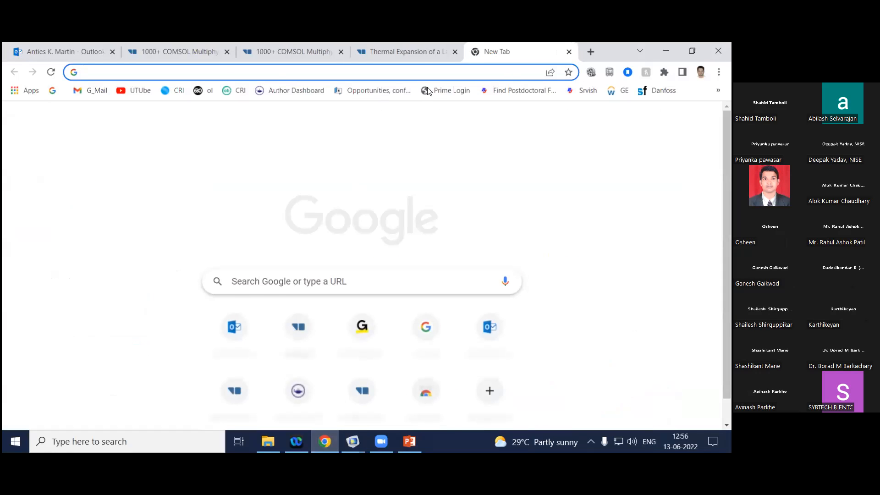
{"action": "left_click", "coordinate": [403, 51]}
{"action": "right_click", "coordinate": [593, 139]}
{"action": "left_click", "coordinate": [593, 141]}
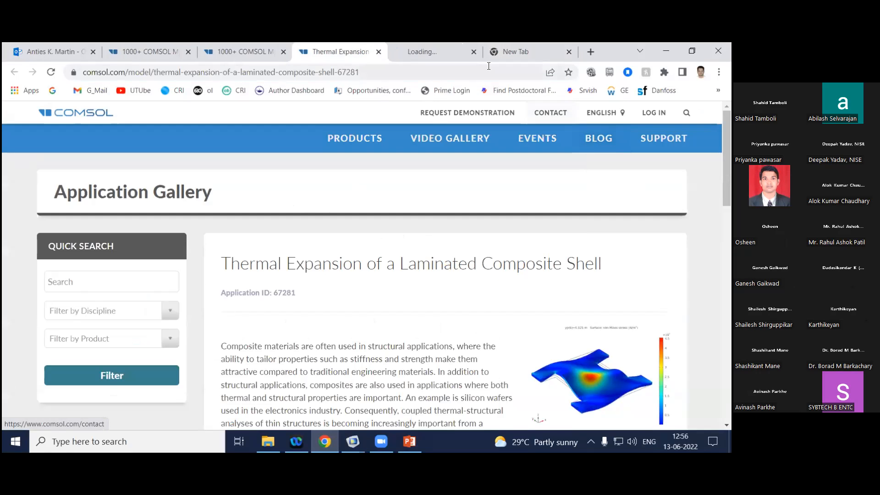
{"action": "left_click", "coordinate": [442, 53]}
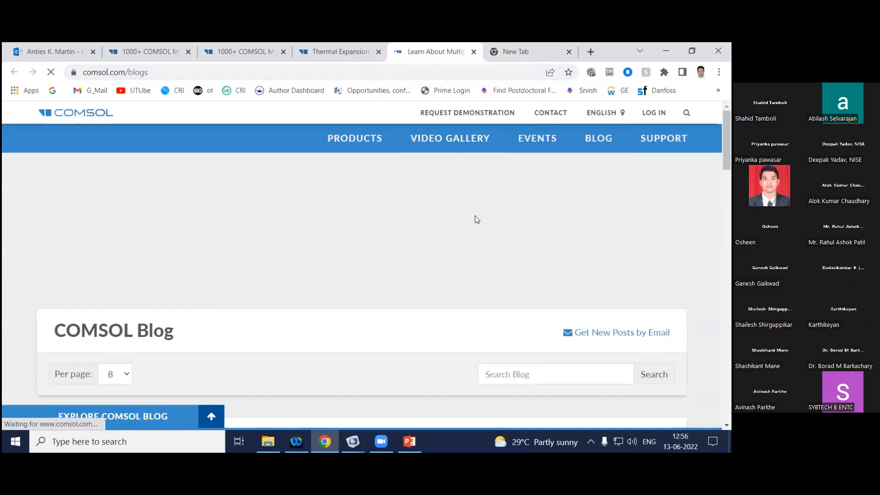
Search the COMSOL Blog for "conditional boundary conditions".
{"action": "left_click", "coordinate": [538, 375]}
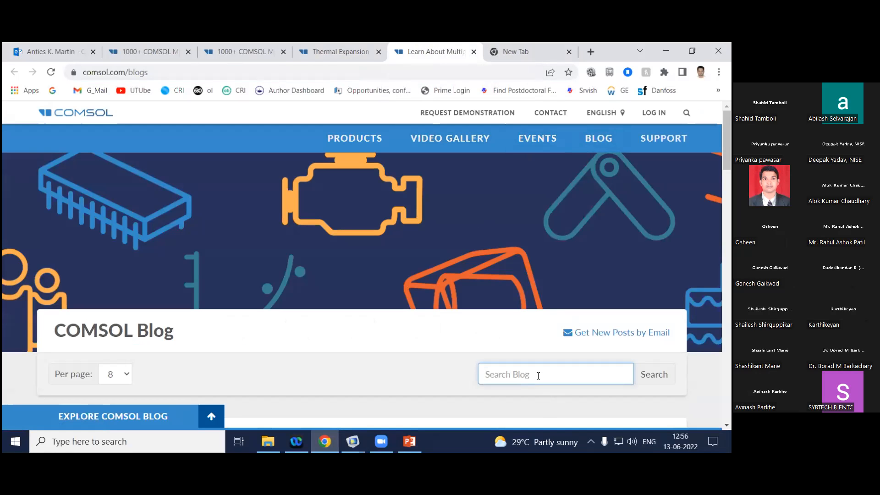
{"action": "type", "text": "conditional boundary "}
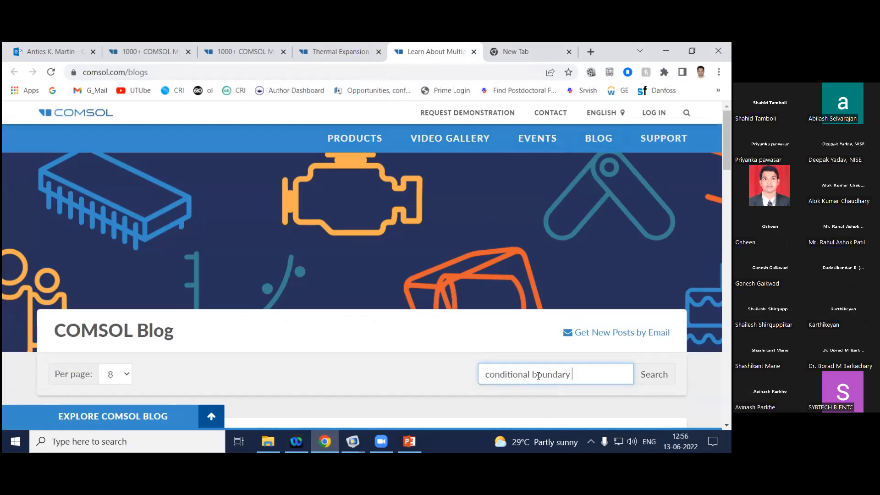
{"action": "type", "text": "conditions"}
{"action": "key", "text": "Return"}
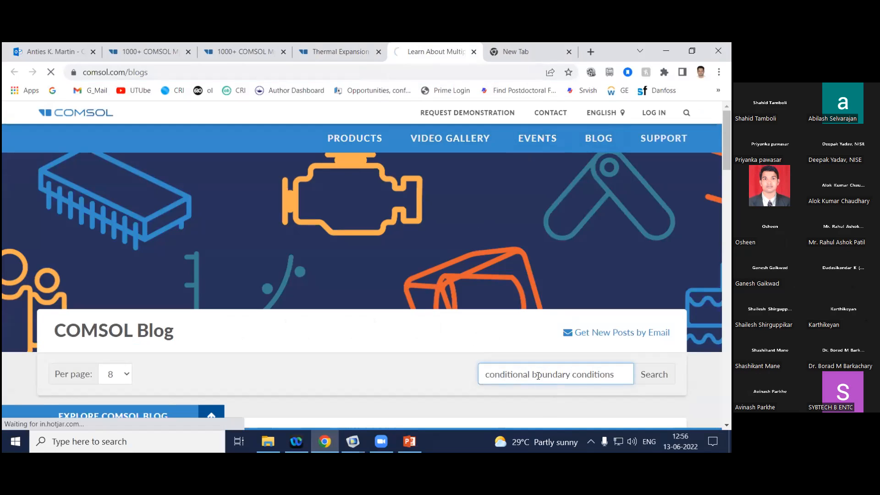
Open the post "How to Make Boundary Conditions Conditional in Your Simulation" from the search results in its own tab.
{"action": "scroll", "coordinate": [162, 236], "scroll_direction": "down", "scroll_amount": 8}
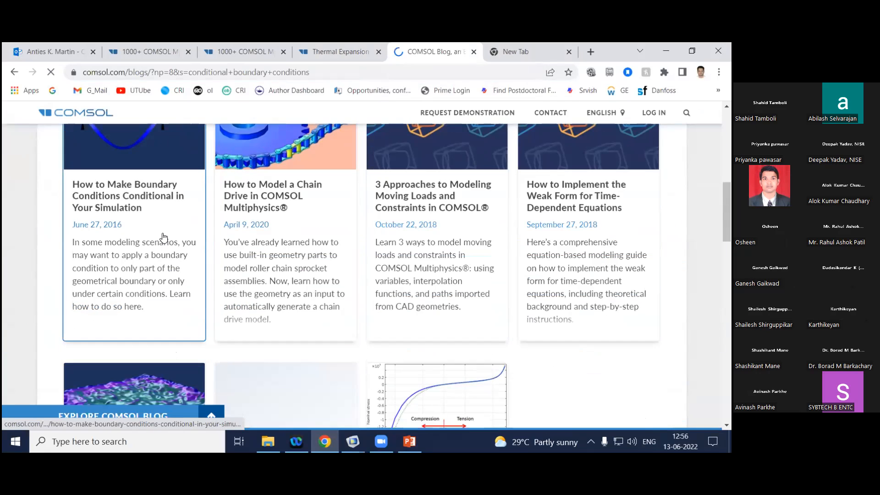
{"action": "scroll", "coordinate": [163, 236], "scroll_direction": "up", "scroll_amount": 1}
{"action": "middle_click", "coordinate": [143, 254]}
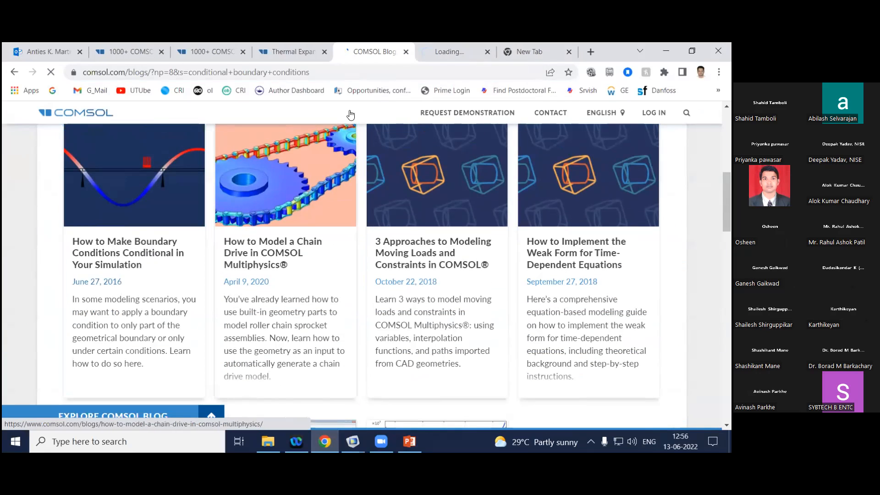
{"action": "key", "text": "ctrl+Tab"}
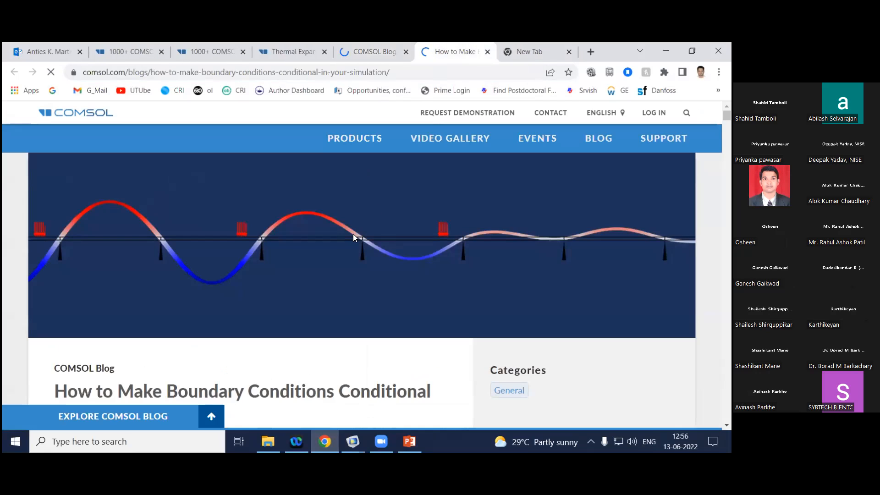
Skim the blog post through the boundary condition types and the moving heat source parameters and variables down to its animation.
{"action": "scroll", "coordinate": [341, 234], "scroll_direction": "down", "scroll_amount": 1}
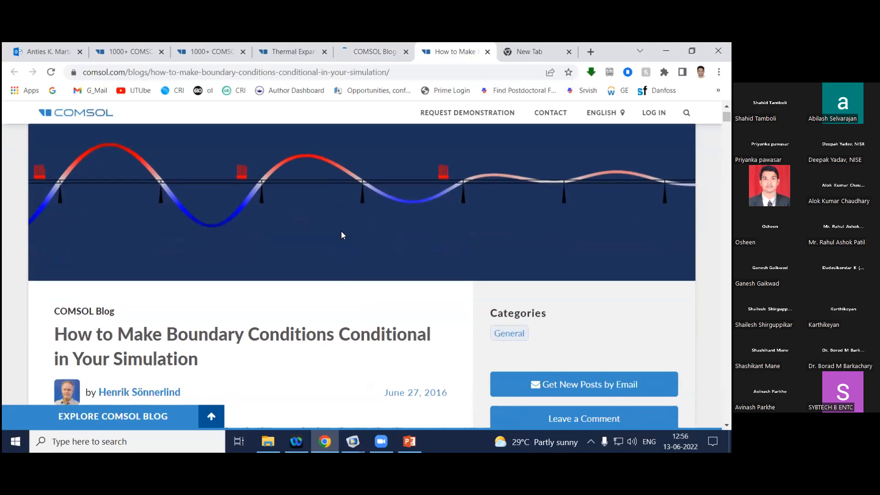
{"action": "scroll", "coordinate": [350, 300], "scroll_direction": "down", "scroll_amount": 2}
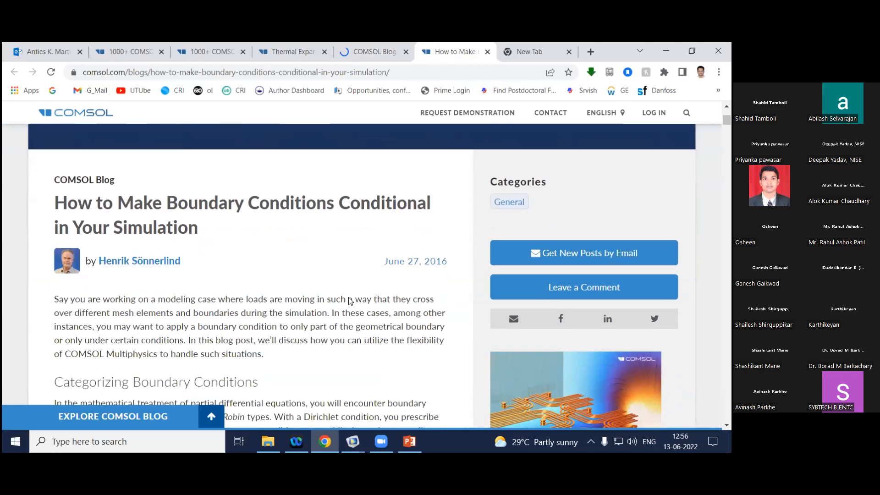
{"action": "scroll", "coordinate": [350, 300], "scroll_direction": "down", "scroll_amount": 7}
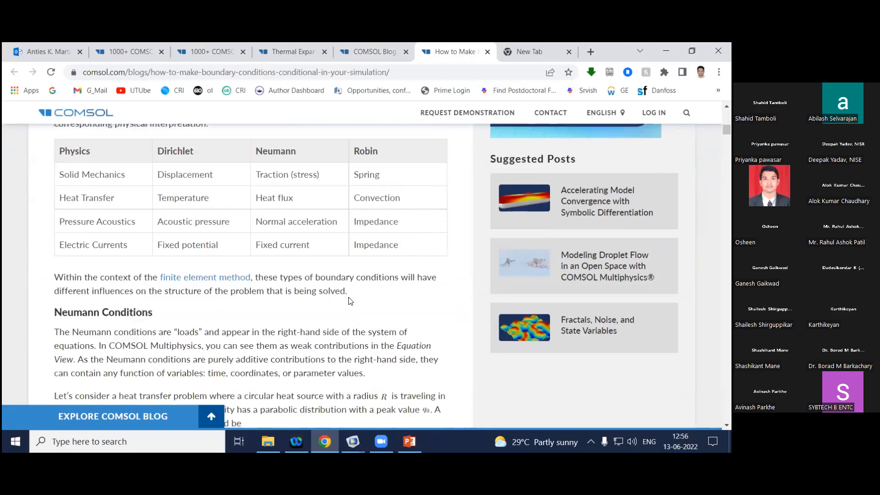
{"action": "scroll", "coordinate": [350, 300], "scroll_direction": "down", "scroll_amount": 6}
{"action": "scroll", "coordinate": [350, 300], "scroll_direction": "down", "scroll_amount": 5}
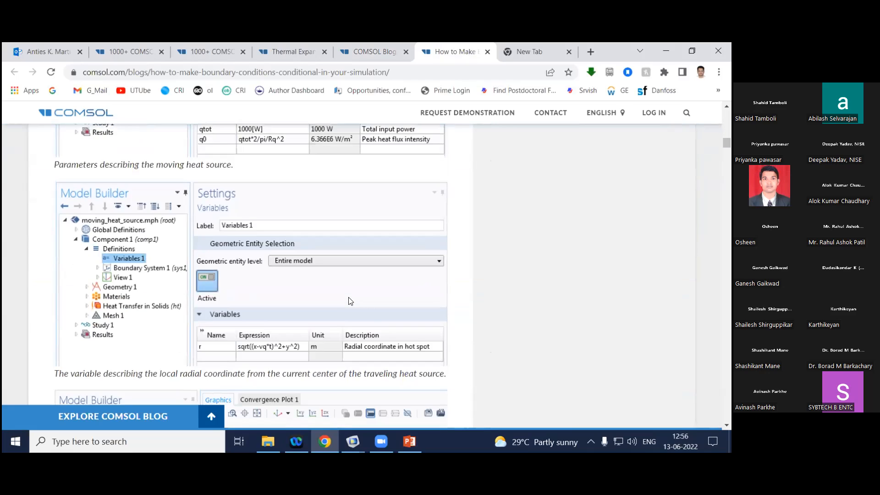
{"action": "scroll", "coordinate": [348, 301], "scroll_direction": "down", "scroll_amount": 2}
{"action": "scroll", "coordinate": [294, 290], "scroll_direction": "down", "scroll_amount": 1}
{"action": "scroll", "coordinate": [294, 290], "scroll_direction": "down", "scroll_amount": 10}
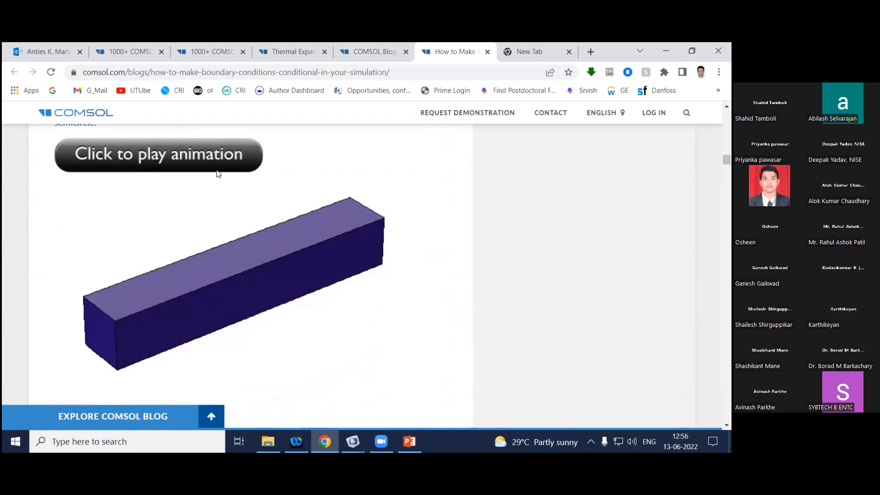
Play the animation of the temperature distribution as the heat source travels along the bar.
{"action": "left_click", "coordinate": [213, 160]}
{"action": "left_click", "coordinate": [235, 247]}
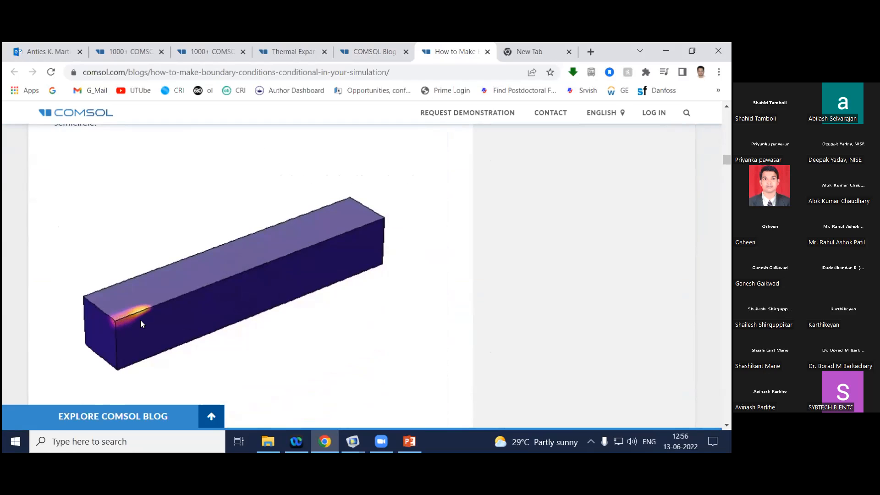
{"action": "scroll", "coordinate": [334, 284], "scroll_direction": "down", "scroll_amount": 1}
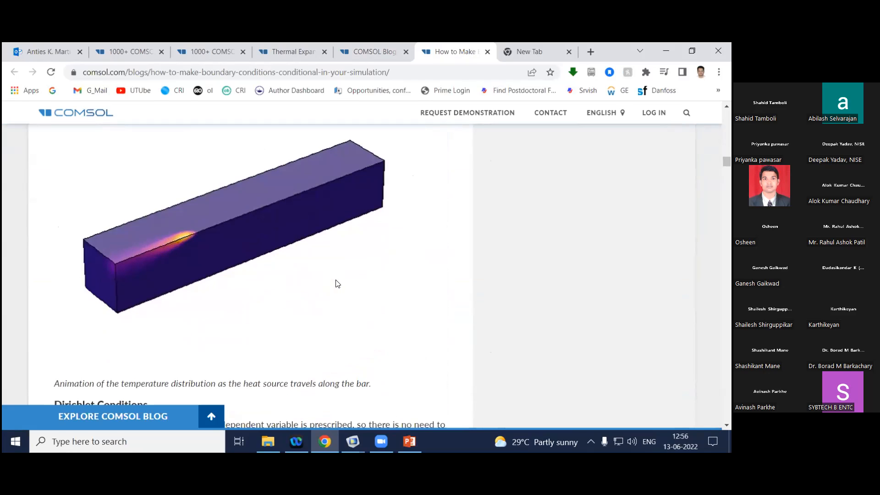
Select the web address of the blog post, then that of the Thermal Expansion of a Laminated Composite Shell gallery page.
{"action": "left_click", "coordinate": [278, 71]}
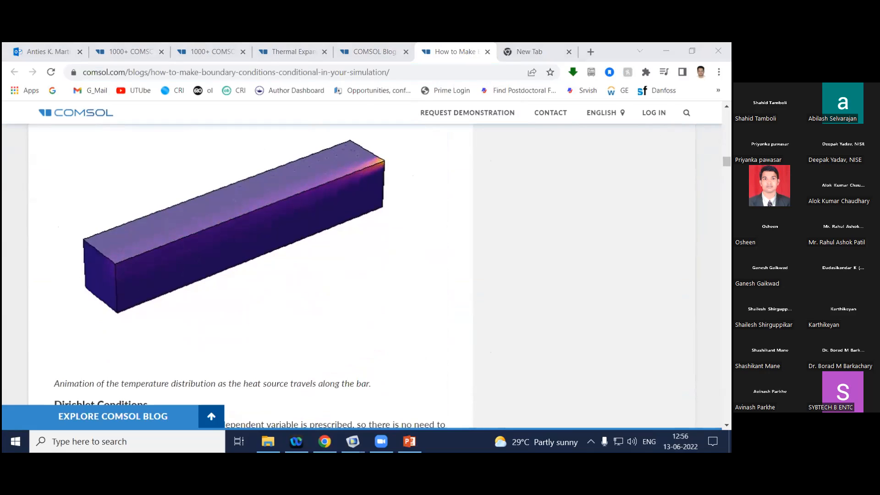
{"action": "left_click", "coordinate": [349, 51]}
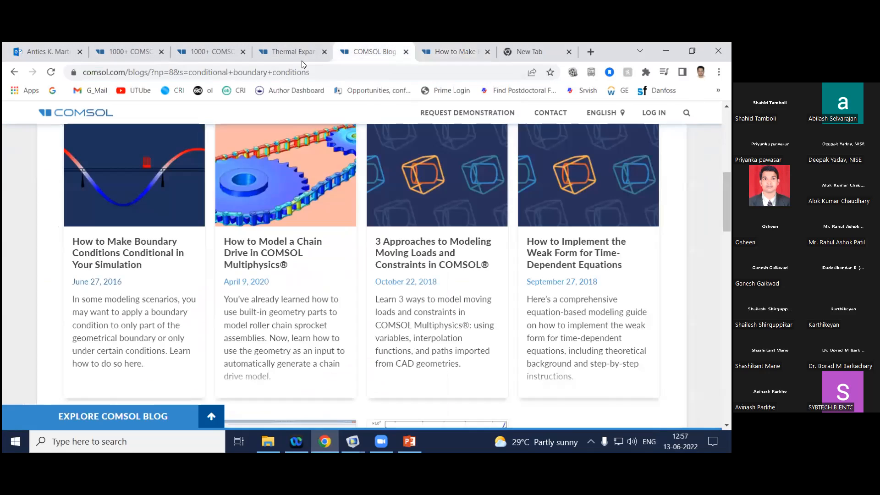
{"action": "left_click", "coordinate": [283, 53]}
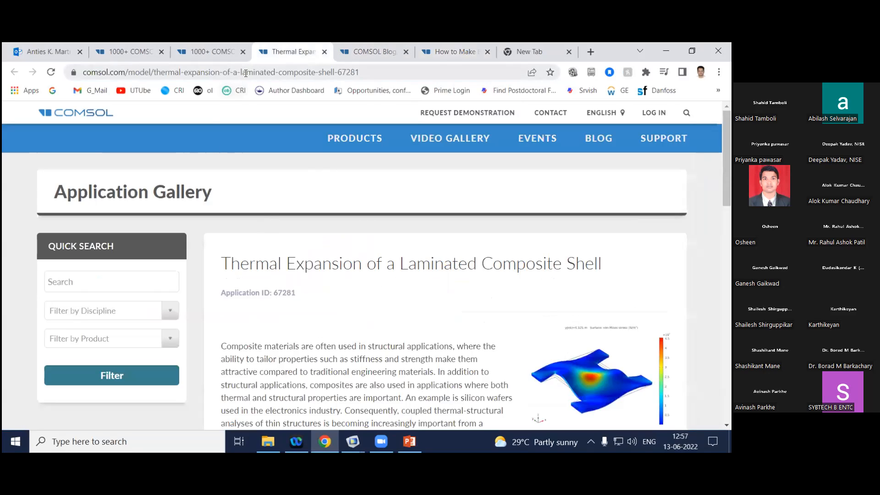
{"action": "key", "text": "ctrl+l"}
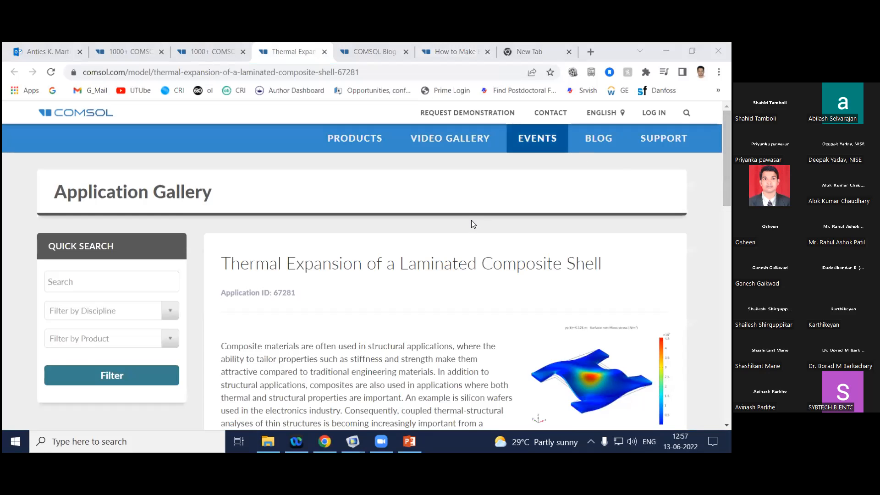
Switch to the PowerPoint presentation and show slide 32, Further Resources for Inspiration, in reading view.
{"action": "key", "text": "alt+Tab"}
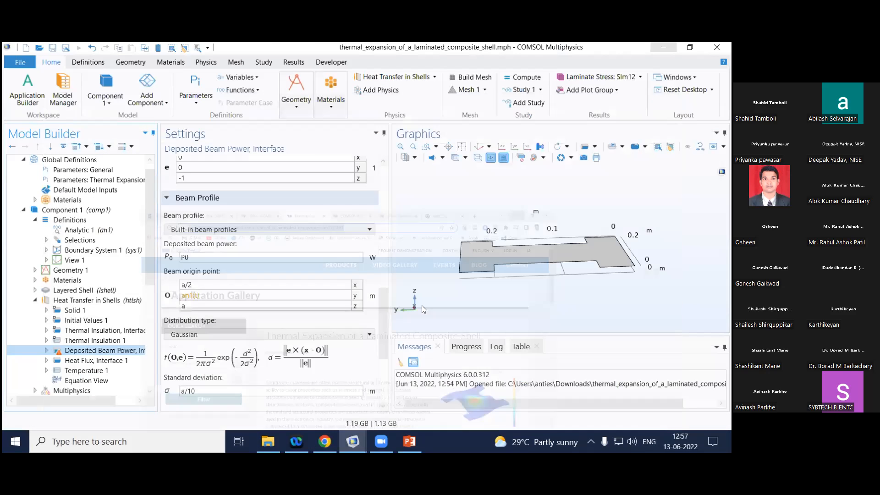
{"action": "left_click", "coordinate": [409, 441]}
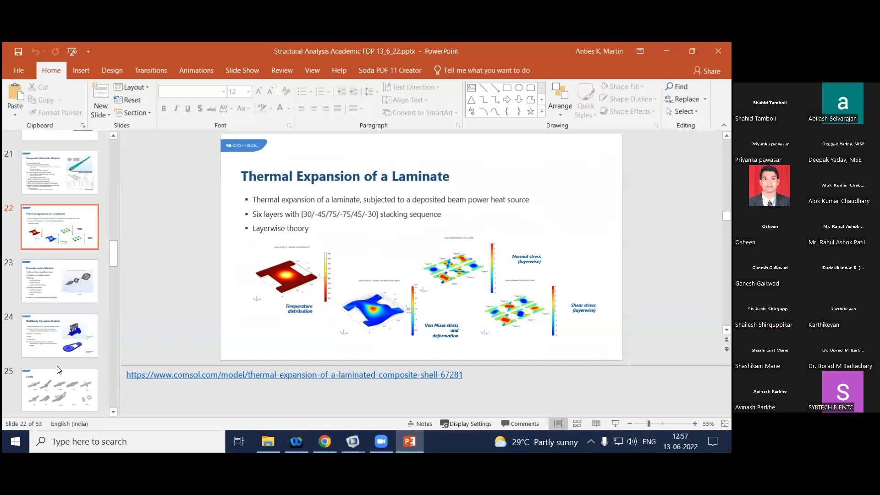
{"action": "scroll", "coordinate": [57, 369], "scroll_direction": "down", "scroll_amount": 8}
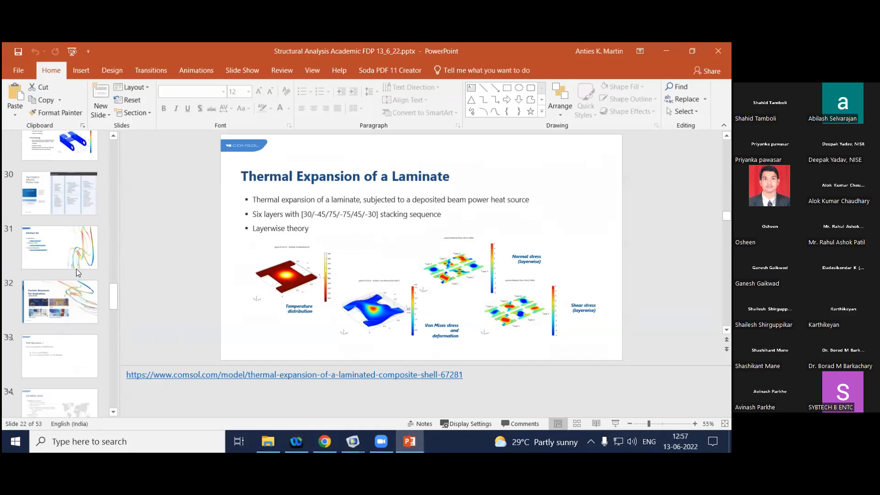
{"action": "left_click", "coordinate": [68, 290]}
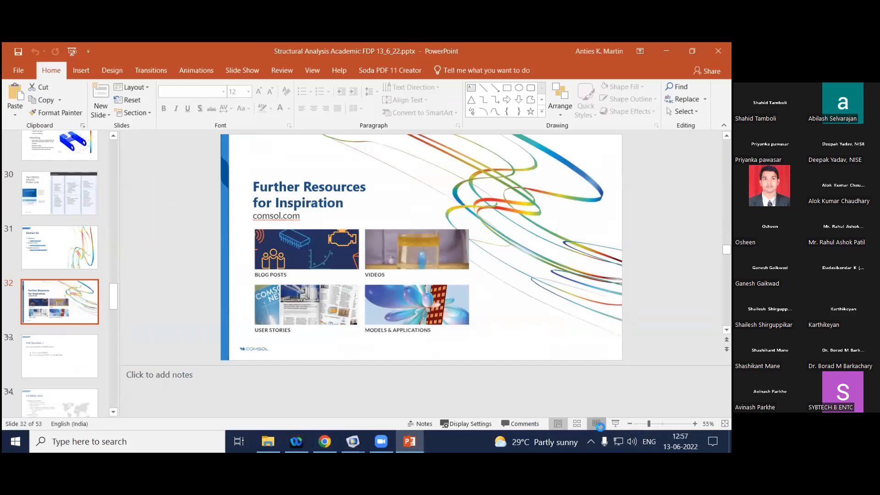
{"action": "left_click", "coordinate": [596, 423]}
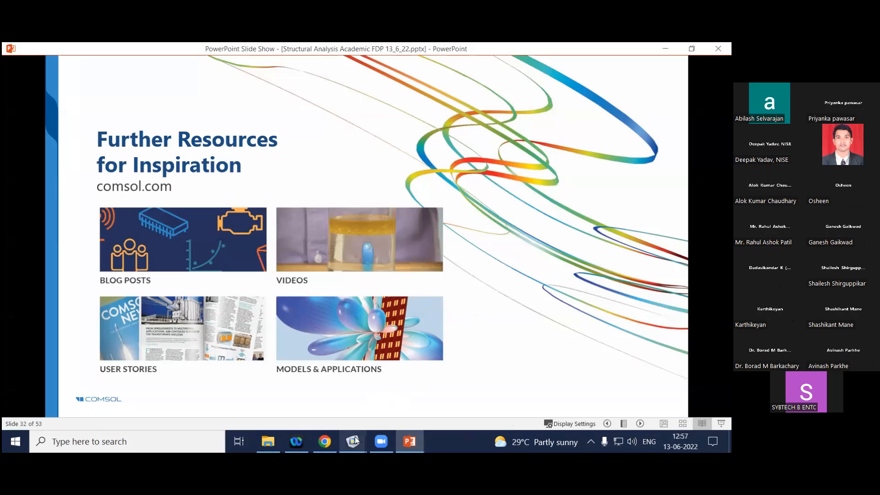
{"action": "mouse_move", "coordinate": [355, 441]}
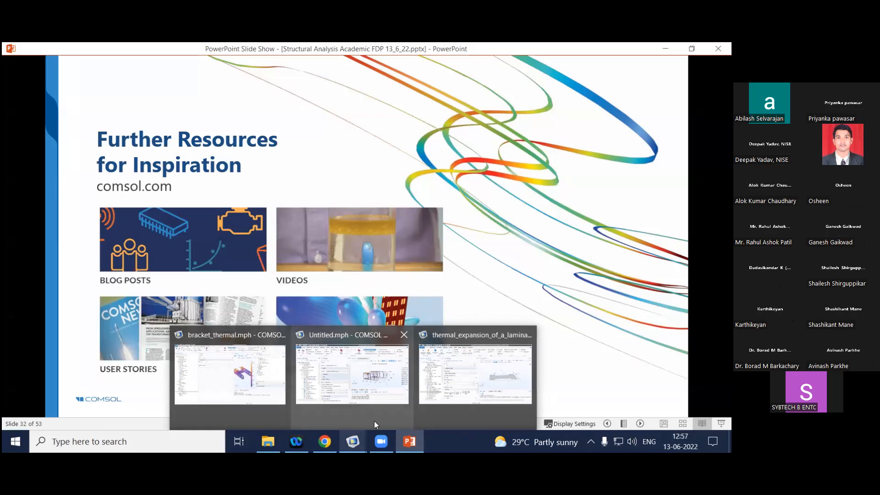
Switch to the thermal_expansion_of_a_laminated_composite_shell.mph model in COMSOL and bring up the library for adding a material to Component 1.
{"action": "left_click", "coordinate": [432, 384]}
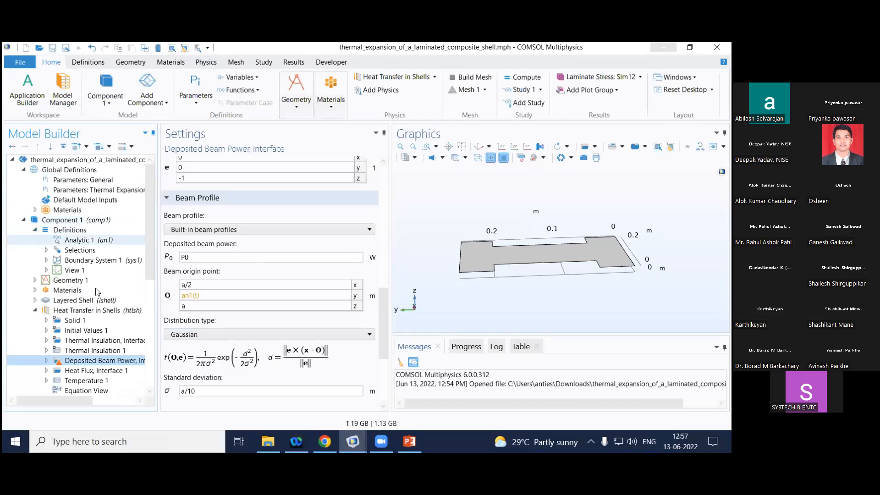
{"action": "left_click", "coordinate": [34, 280]}
{"action": "left_click", "coordinate": [35, 311]}
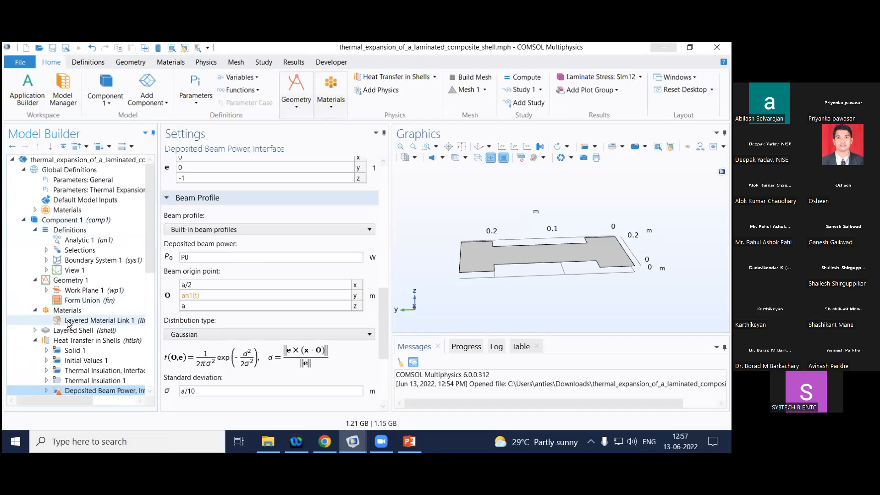
{"action": "right_click", "coordinate": [67, 312]}
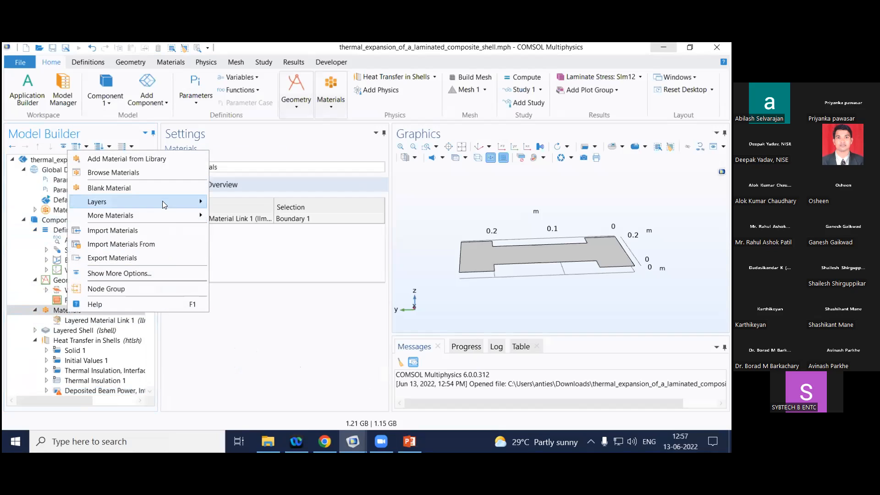
{"action": "left_click", "coordinate": [153, 159]}
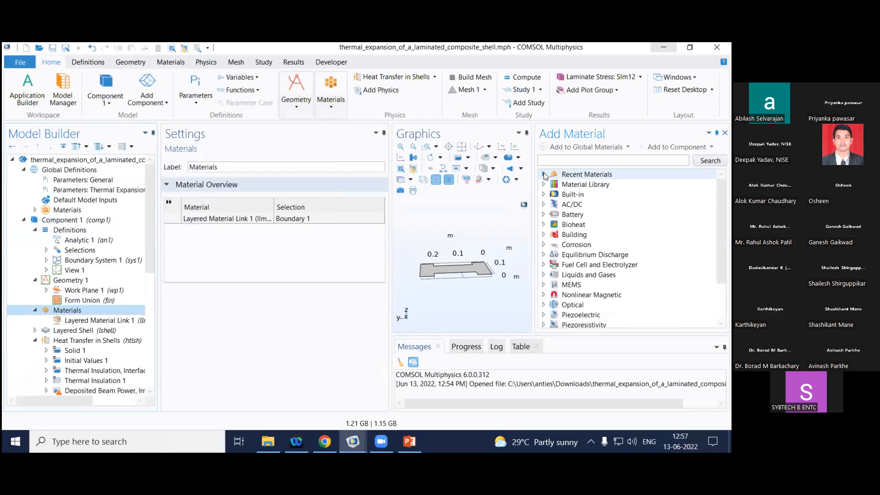
Find the built-in Structural steel by searching for "structural steel", add it to the component and assign it to the shell boundary.
{"action": "left_click", "coordinate": [543, 175]}
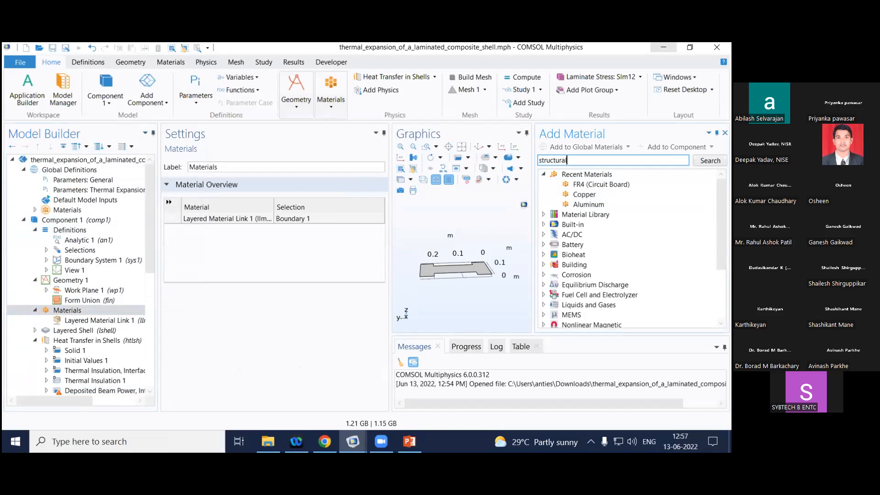
{"action": "key", "text": "Return"}
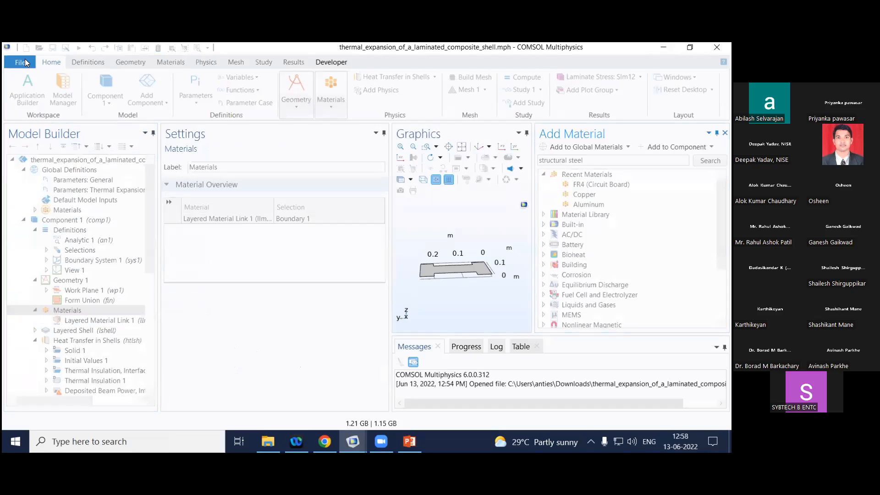
{"action": "left_click", "coordinate": [619, 197]}
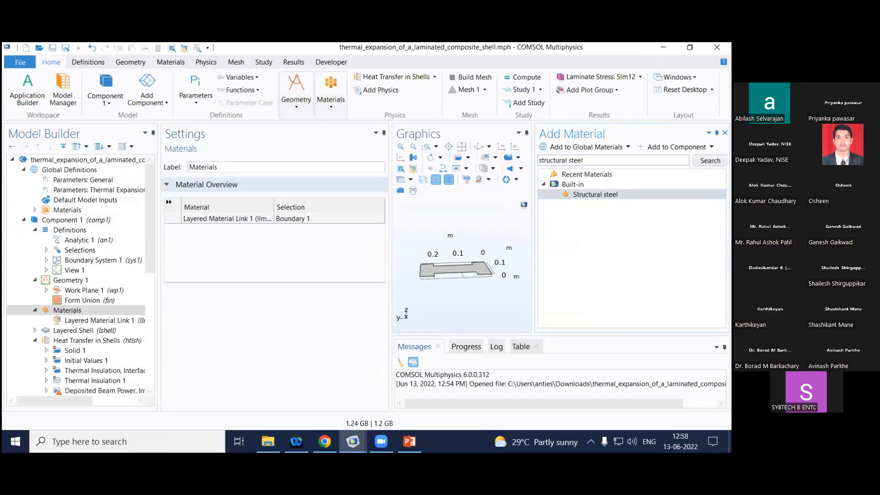
{"action": "left_click", "coordinate": [676, 147]}
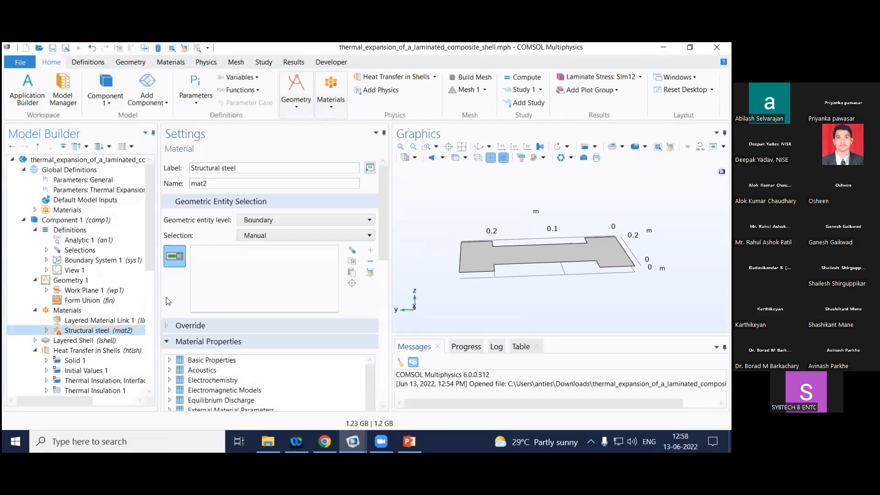
{"action": "left_click", "coordinate": [542, 256]}
Examine the property values listed in the Structural steel material contents.
{"action": "scroll", "coordinate": [318, 314], "scroll_direction": "down", "scroll_amount": 2}
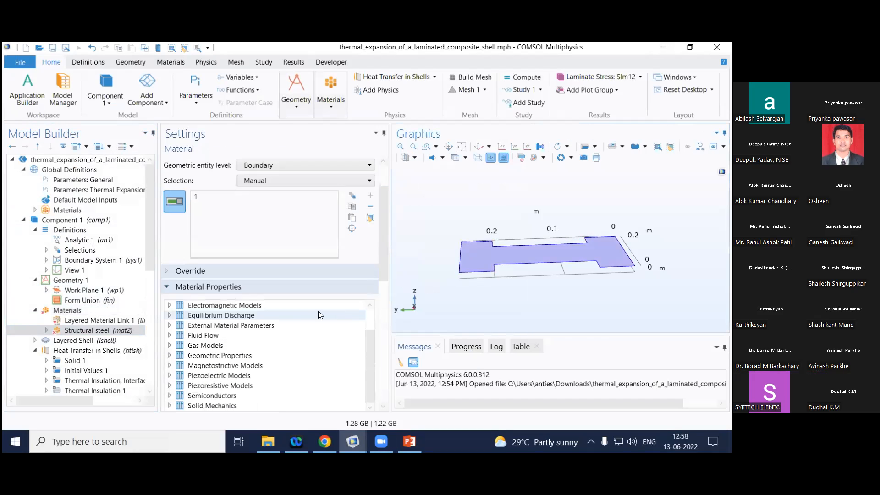
{"action": "left_click", "coordinate": [235, 289]}
{"action": "scroll", "coordinate": [248, 234], "scroll_direction": "down", "scroll_amount": 3}
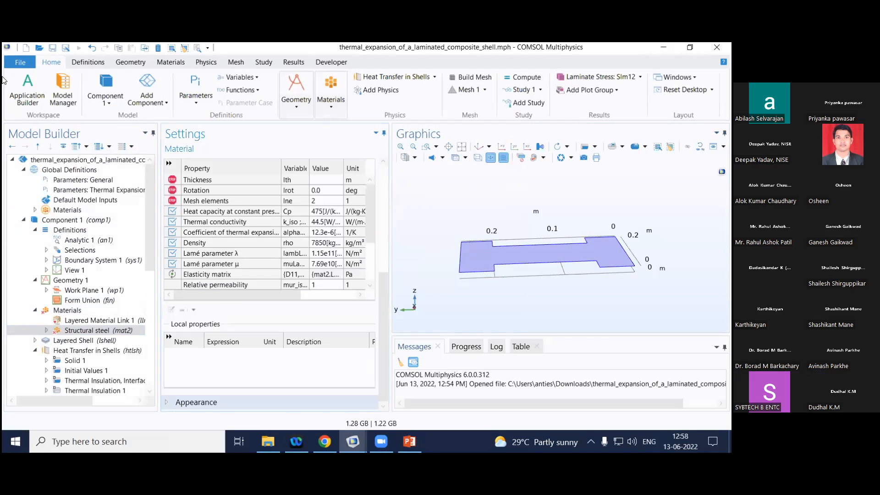
Search the Application Libraries for "plastic".
{"action": "left_click", "coordinate": [20, 62]}
{"action": "key", "text": "Escape"}
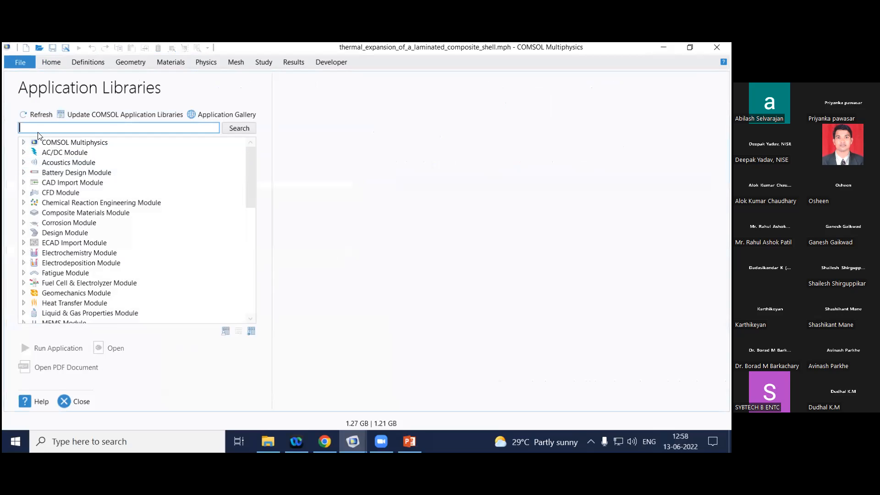
{"action": "type", "text": "plastic"}
{"action": "key", "text": "Return"}
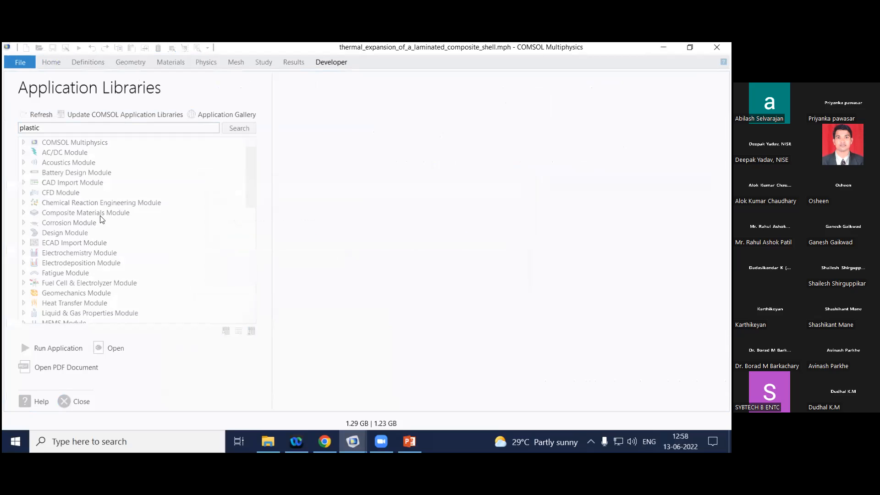
Browse the matching examples, previewing the elastoplastic creep model and the Plasticity models of the Nonlinear Structural Materials Module through orthotropic_container_shell.
{"action": "scroll", "coordinate": [50, 283], "scroll_direction": "down", "scroll_amount": 3}
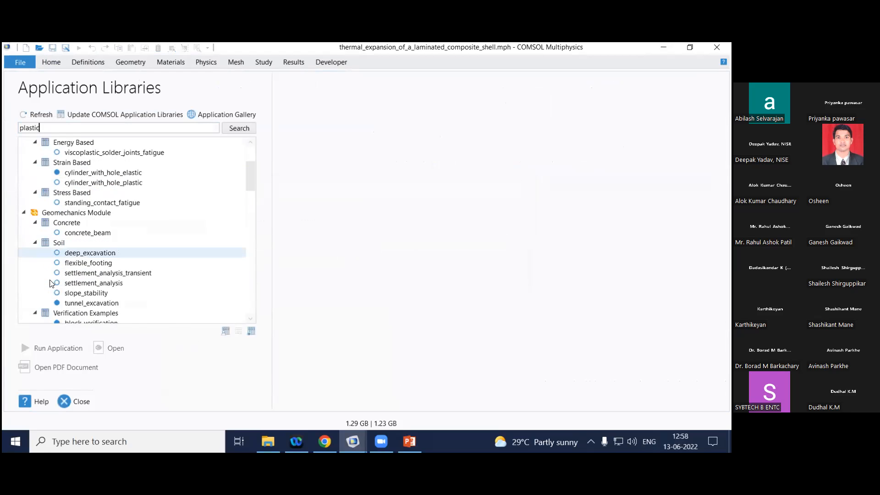
{"action": "scroll", "coordinate": [50, 283], "scroll_direction": "down", "scroll_amount": 12}
{"action": "left_click", "coordinate": [68, 303]}
{"action": "scroll", "coordinate": [74, 294], "scroll_direction": "down", "scroll_amount": 2}
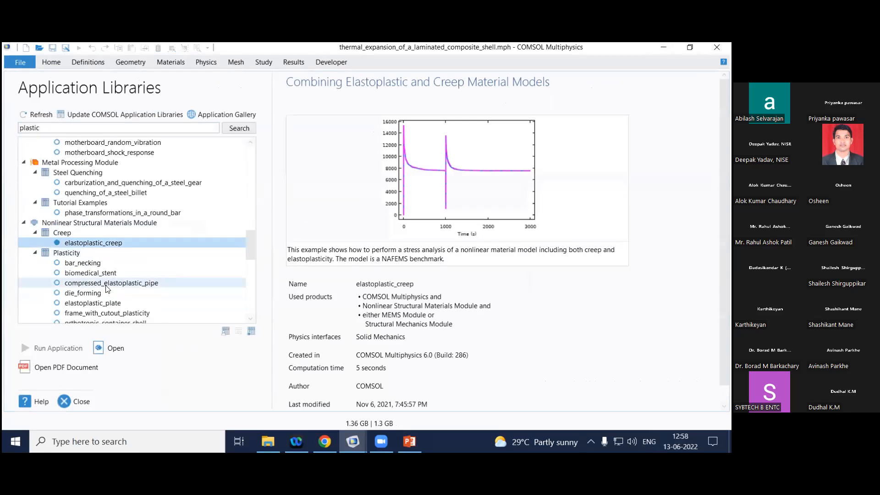
{"action": "left_click", "coordinate": [87, 262]}
{"action": "left_click", "coordinate": [101, 274]}
{"action": "key", "text": "Down"}
{"action": "key", "text": "Down"}
{"action": "key", "text": "Down"}
{"action": "key", "text": "Down"}
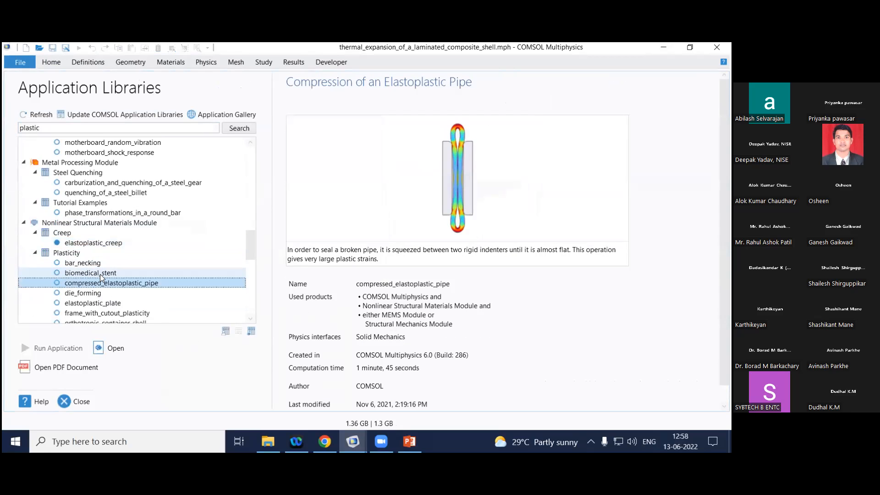
{"action": "key", "text": "Down"}
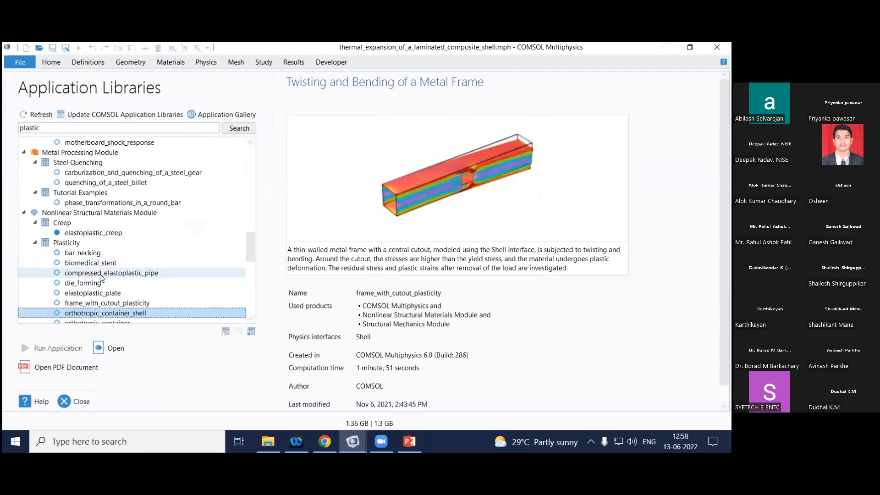
{"action": "scroll", "coordinate": [100, 276], "scroll_direction": "down", "scroll_amount": 3}
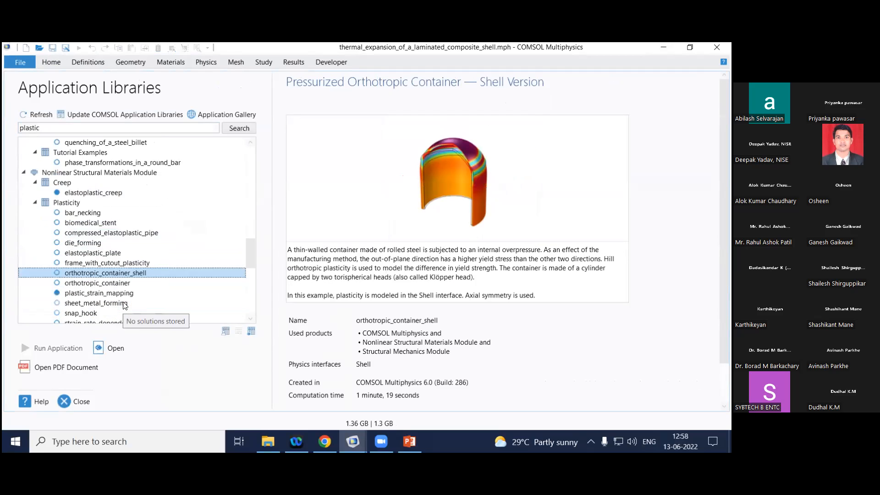
Open the temperature_dependent_plasticity example as a local compact file.
{"action": "key", "text": "Down"}
{"action": "key", "text": "Down"}
{"action": "key", "text": "Down"}
{"action": "key", "text": "Down"}
{"action": "key", "text": "Down"}
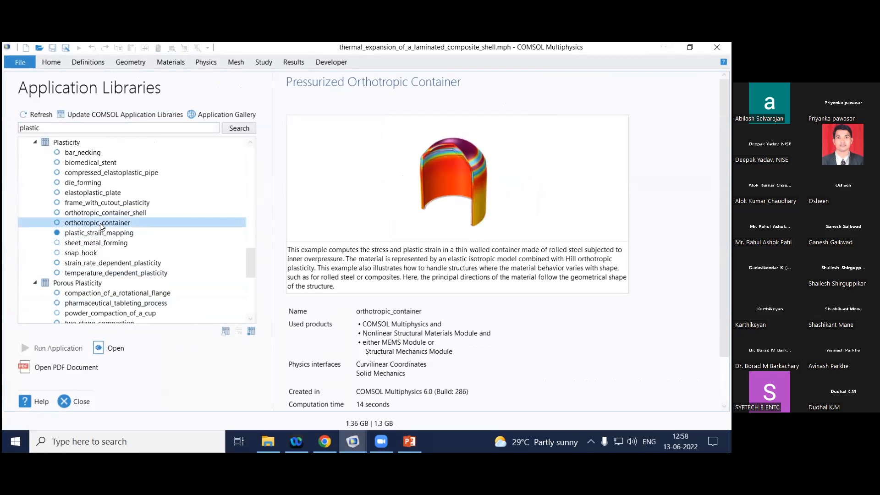
{"action": "key", "text": "Down"}
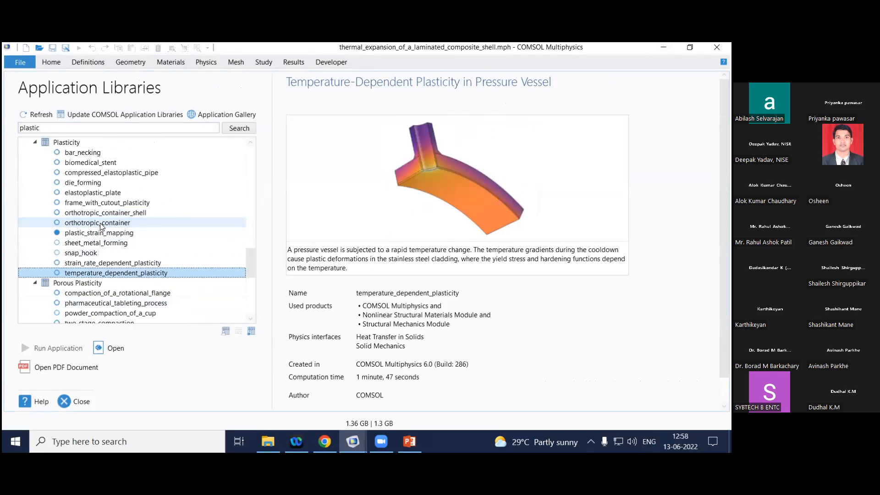
{"action": "left_click", "coordinate": [112, 350]}
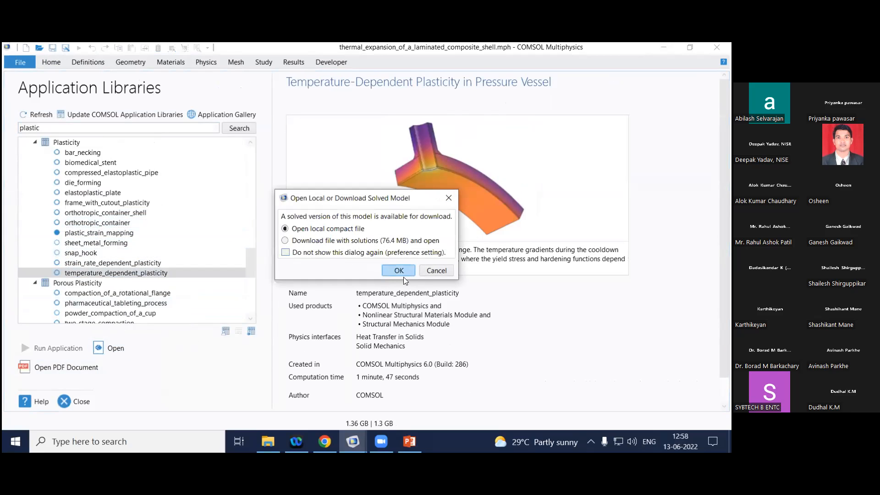
{"action": "key", "text": "Return"}
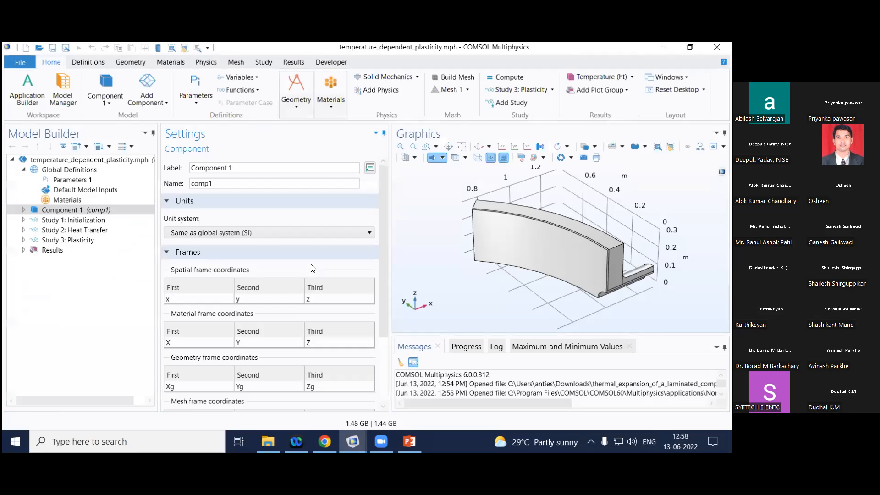
Examine the Solid Mechanics and Heat Transfer in Solids settings of Component 1, including the heat transfer equation and boundary condition nodes.
{"action": "left_click", "coordinate": [23, 210]}
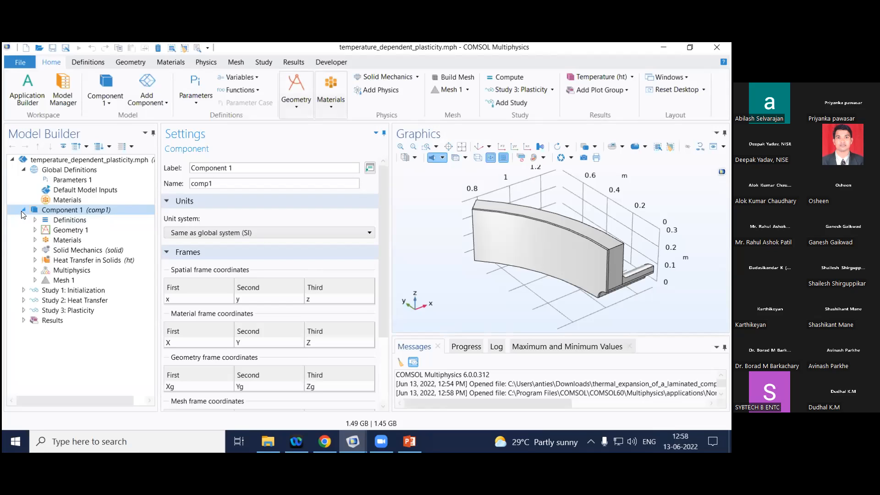
{"action": "left_click", "coordinate": [36, 260]}
{"action": "left_click", "coordinate": [78, 249]}
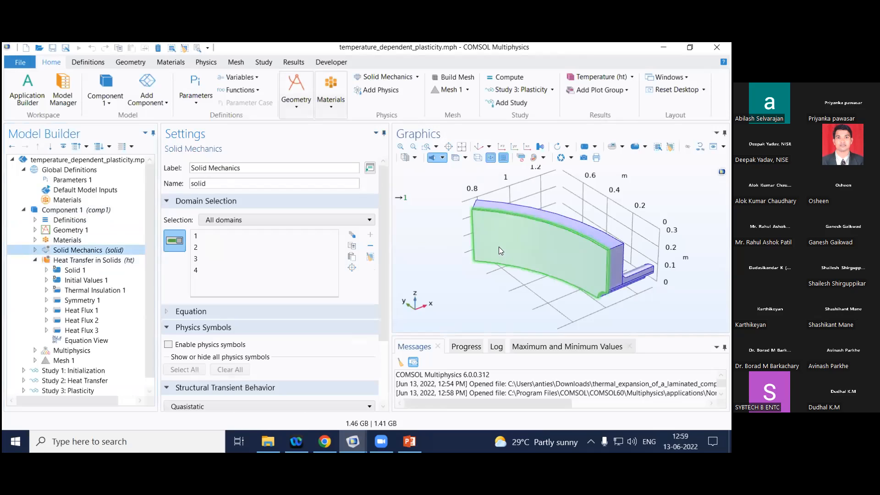
{"action": "scroll", "coordinate": [498, 248], "scroll_direction": "down", "scroll_amount": 3}
{"action": "mouse_move", "coordinate": [496, 290]}
{"action": "left_mouse_down"}
{"action": "mouse_move", "coordinate": [488, 275]}
{"action": "mouse_move", "coordinate": [489, 285]}
{"action": "left_mouse_up"}
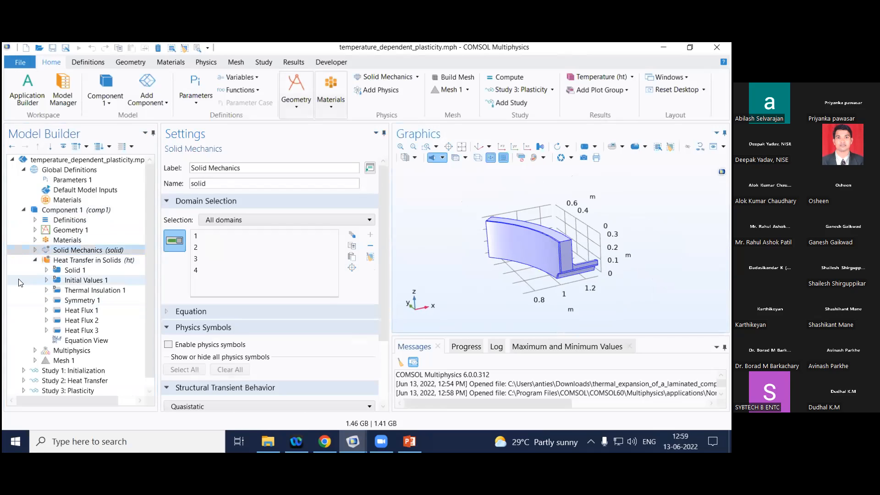
{"action": "left_click", "coordinate": [55, 260]}
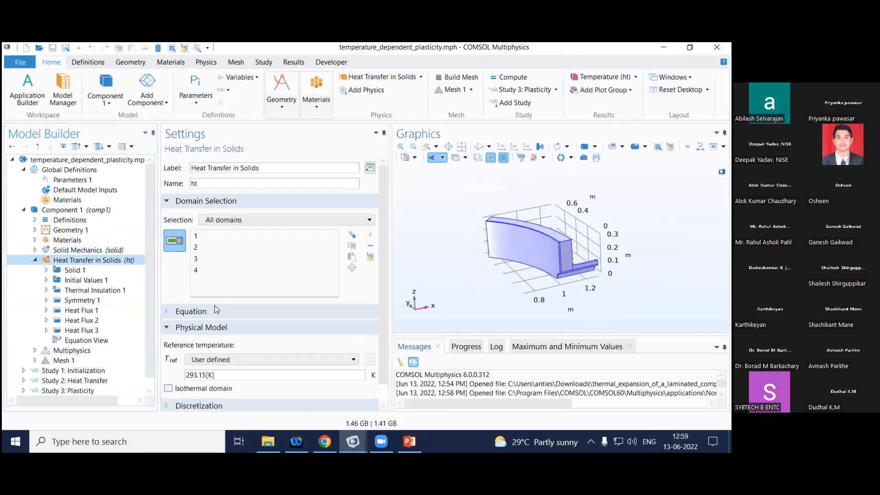
{"action": "left_click", "coordinate": [166, 312]}
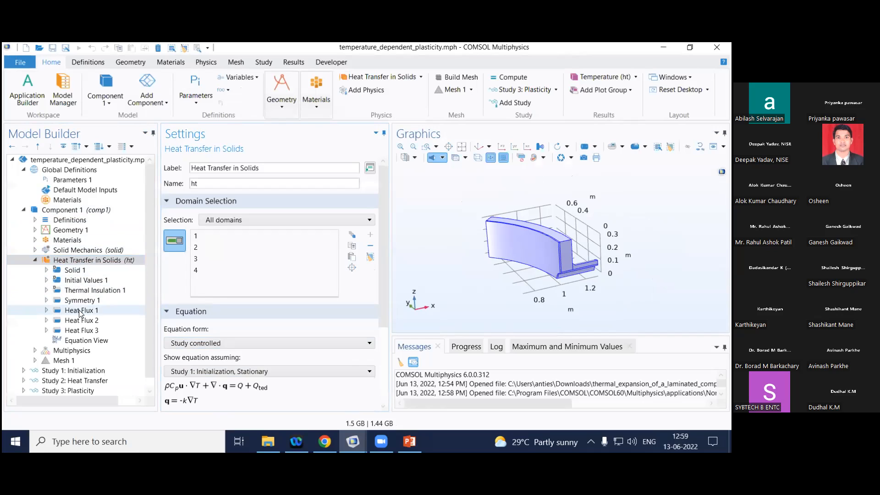
Examine the material contents of Stainless Steel for its temperature-dependent properties.
{"action": "left_click", "coordinate": [35, 239]}
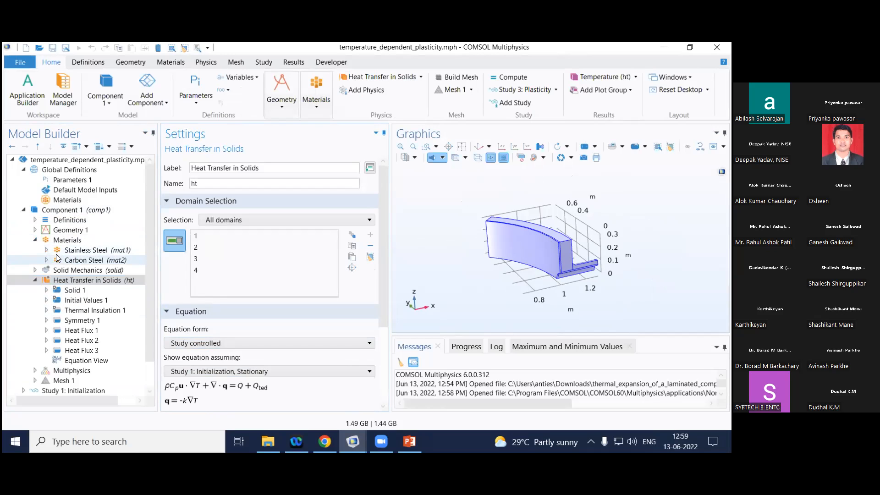
{"action": "left_click", "coordinate": [47, 250]}
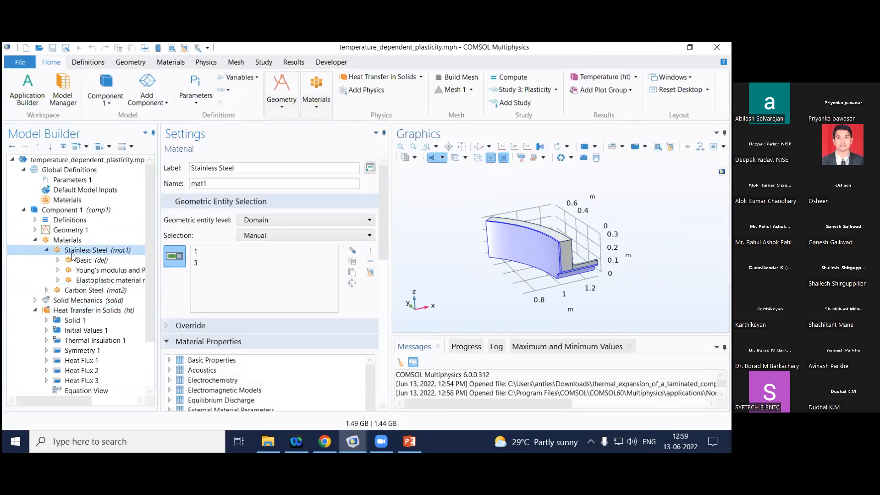
{"action": "left_click", "coordinate": [197, 341]}
{"action": "scroll", "coordinate": [312, 303], "scroll_direction": "down", "scroll_amount": 5}
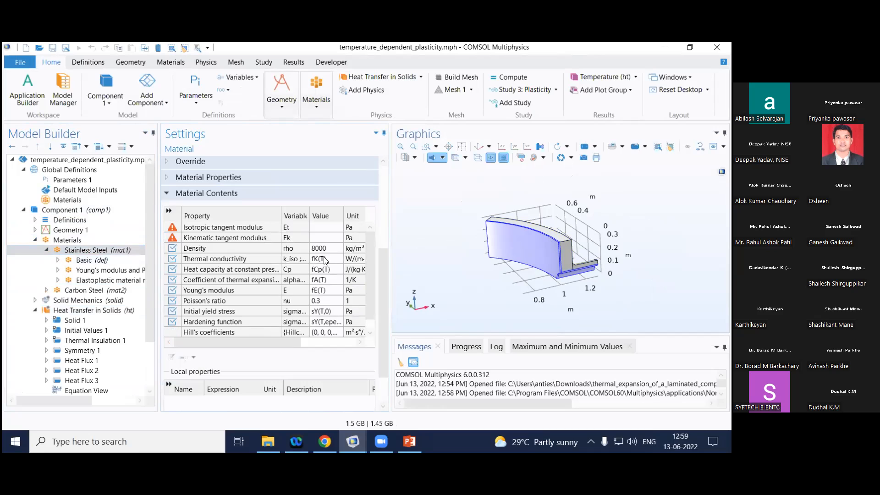
Plot the Interpolation 1 function fA from the Basic properties of Stainless Steel.
{"action": "left_click", "coordinate": [58, 260]}
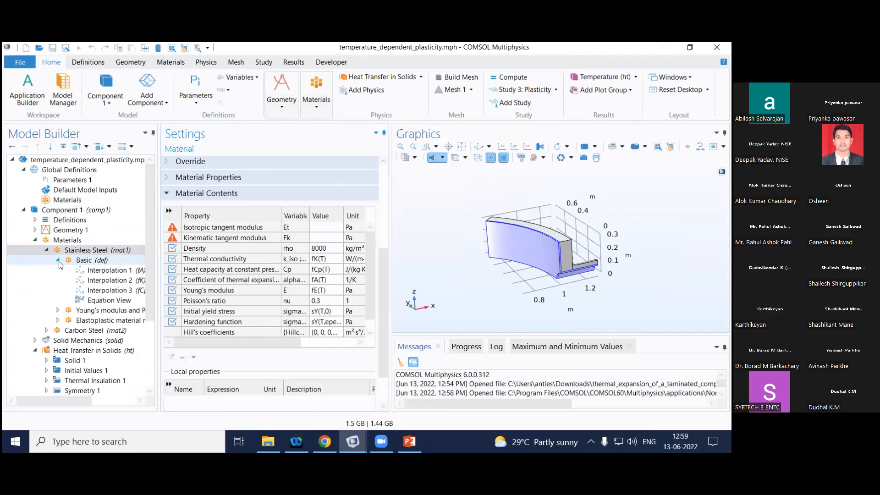
{"action": "left_click", "coordinate": [94, 271]}
{"action": "left_click_drag", "start_coordinate": [157, 274], "coordinate": [177, 274]}
{"action": "left_click", "coordinate": [198, 159]}
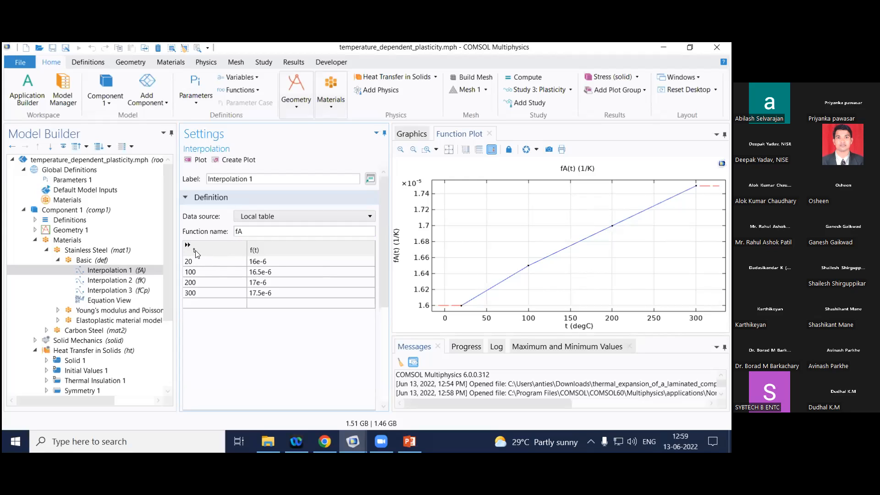
Check the thermal expansion coefficient expression in the Stainless Steel contents, and return to its Interpolation 1 function.
{"action": "left_click", "coordinate": [114, 253]}
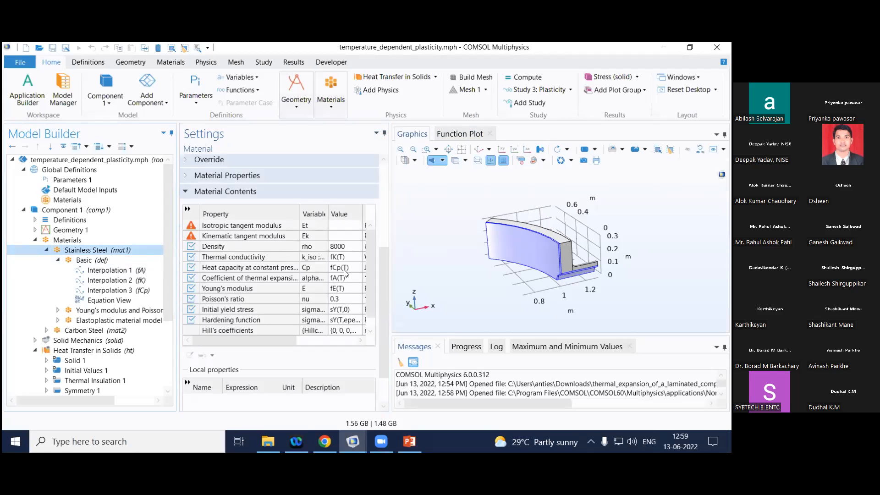
{"action": "left_click", "coordinate": [342, 279]}
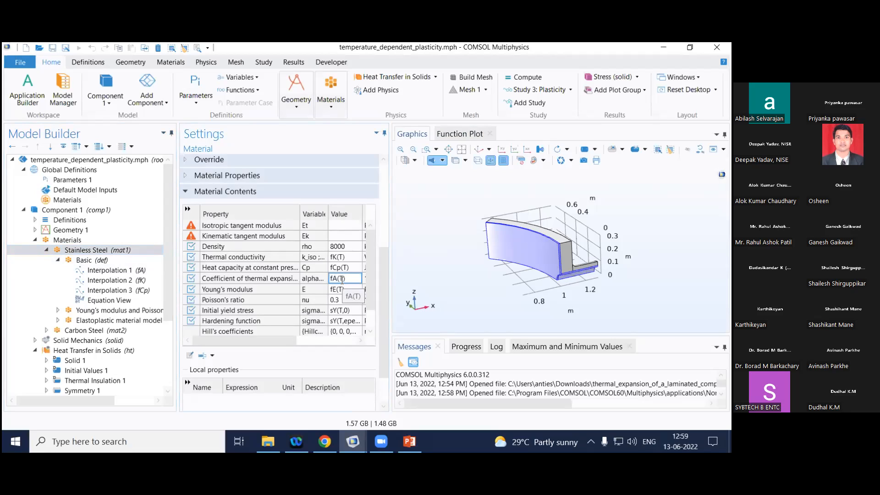
{"action": "left_click", "coordinate": [459, 249]}
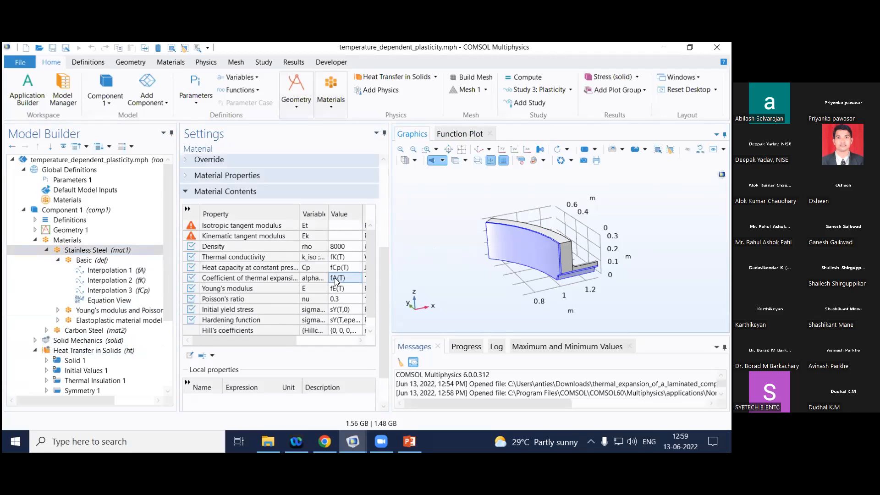
{"action": "left_click", "coordinate": [122, 270]}
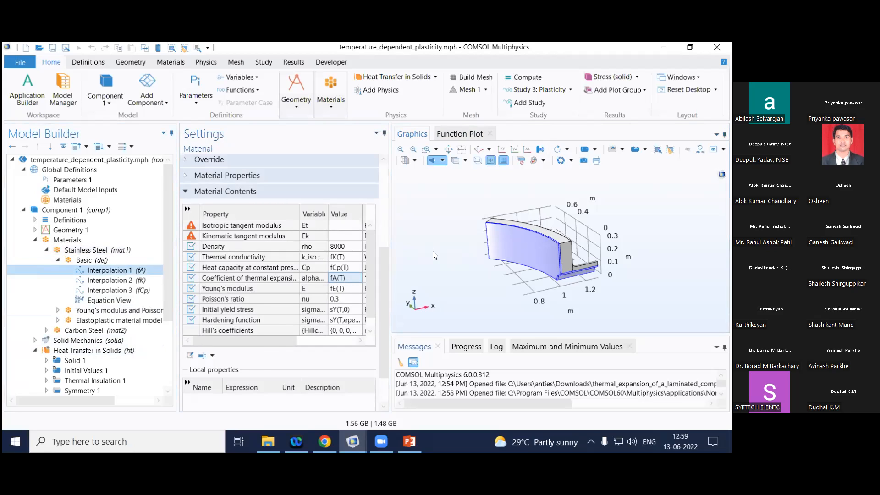
Plot the Stainless Steel interpolation function fA, and open the Interpolation 1 function fE under Young's modulus and Poisson's ratio.
{"action": "left_click", "coordinate": [197, 160]}
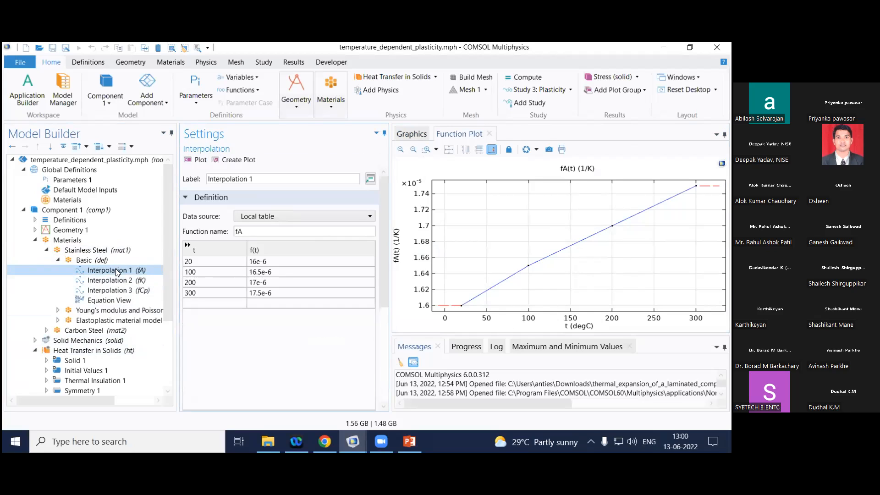
{"action": "left_click", "coordinate": [57, 260]}
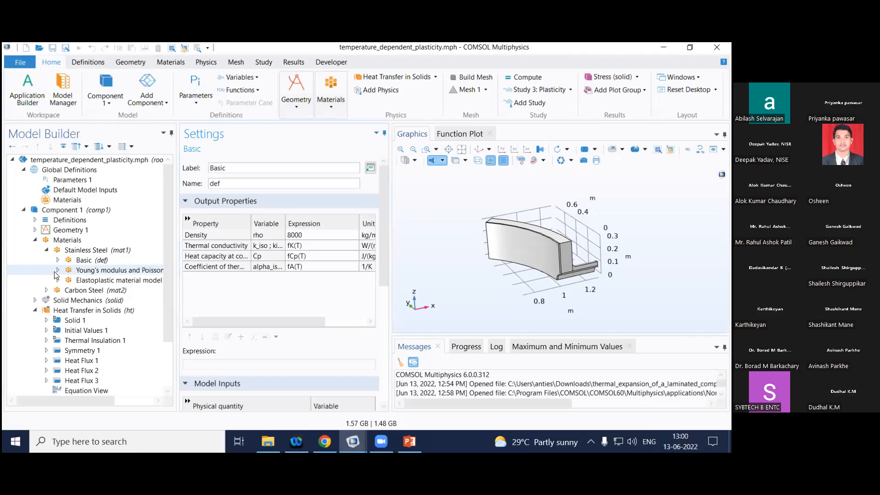
{"action": "left_click", "coordinate": [58, 270]}
{"action": "left_click", "coordinate": [87, 279]}
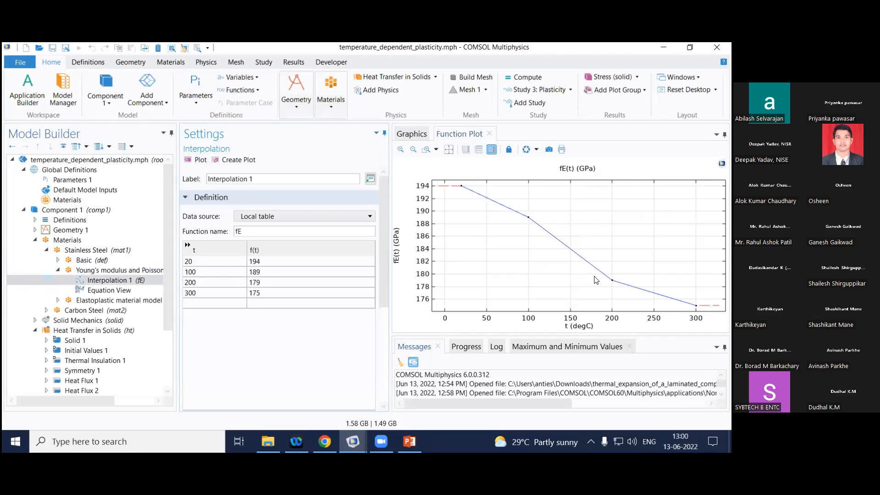
View the Interpolation 2 function fK from the Basic properties, and return to the Stainless Steel material contents.
{"action": "left_click", "coordinate": [58, 260]}
{"action": "left_click", "coordinate": [107, 280]}
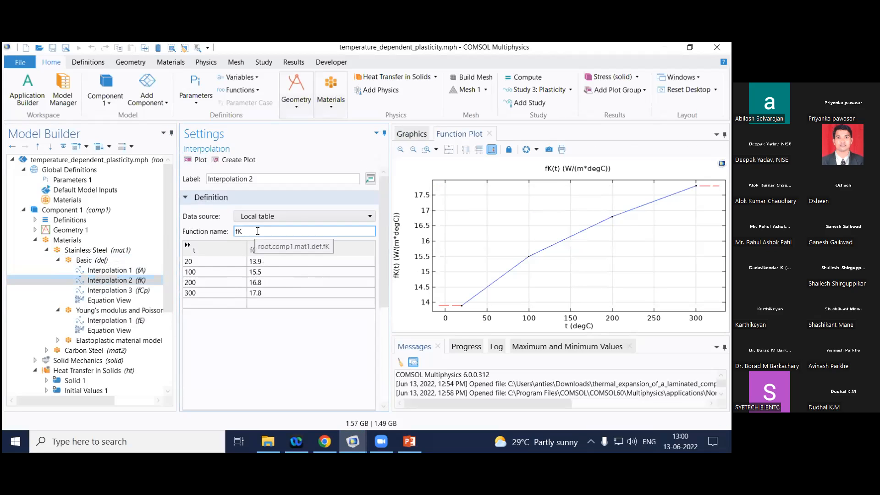
{"action": "left_click", "coordinate": [122, 251]}
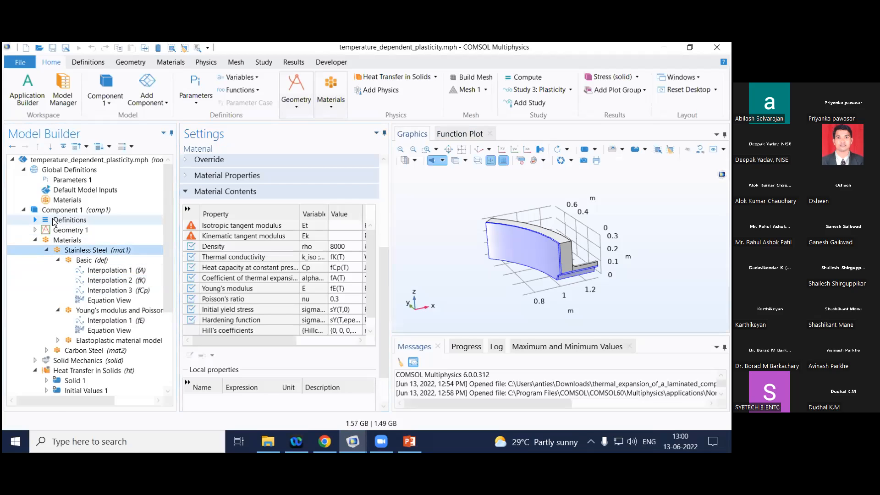
Add a Variables node under the Component 1 definitions, and define a variable C with the expression t.
{"action": "double_click", "coordinate": [54, 221]}
{"action": "right_click", "coordinate": [58, 221]}
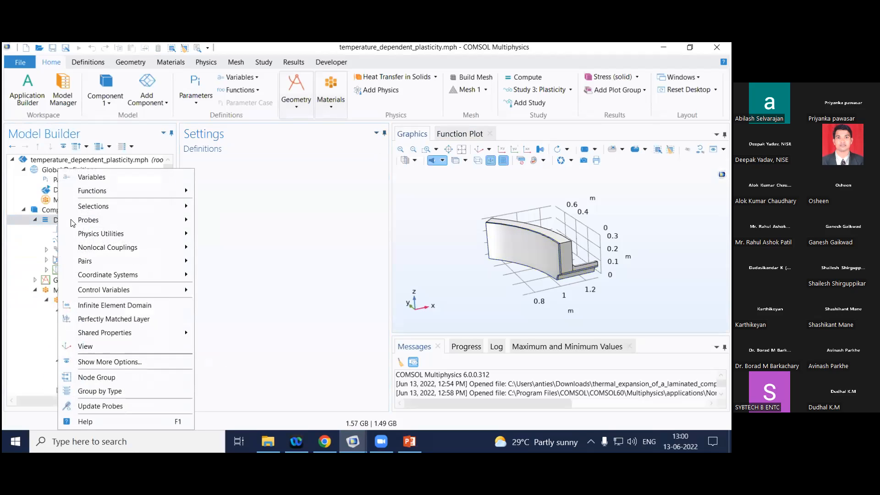
{"action": "left_click", "coordinate": [111, 182]}
{"action": "left_click", "coordinate": [229, 280]}
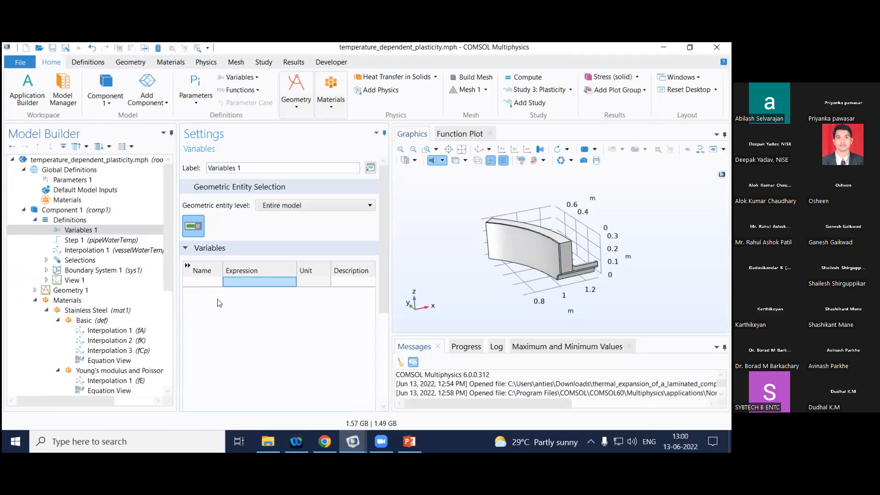
{"action": "left_click_drag", "start_coordinate": [169, 260], "coordinate": [169, 320]}
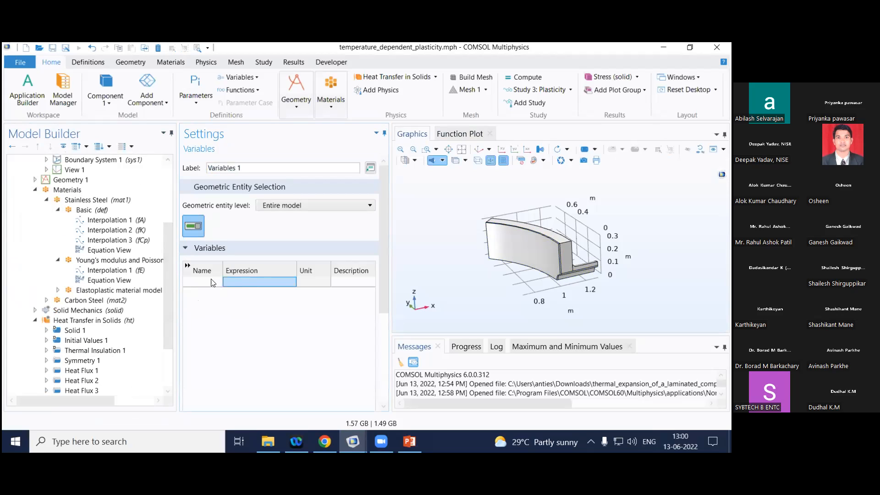
{"action": "left_click", "coordinate": [198, 282]}
{"action": "type", "text": "C"}
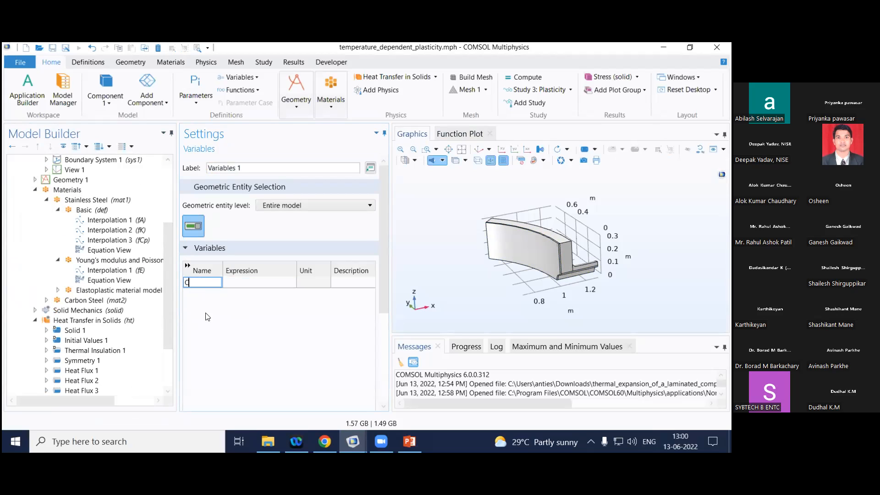
{"action": "left_click", "coordinate": [239, 282]}
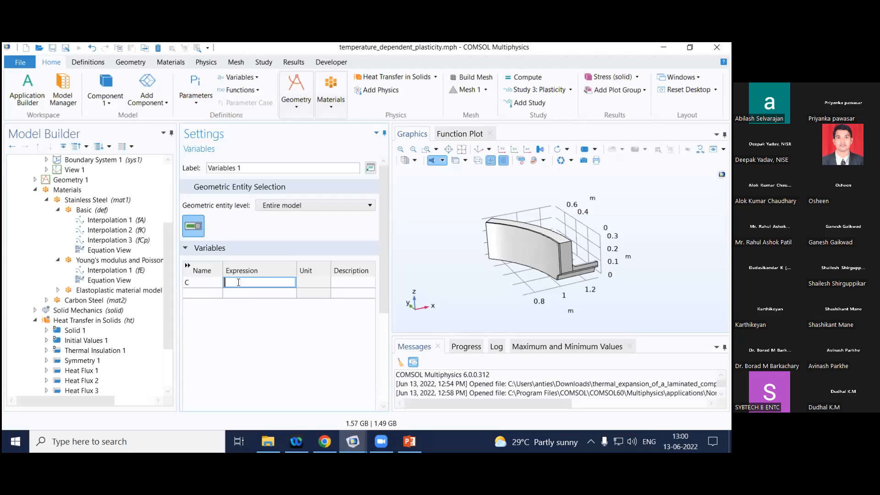
{"action": "key", "text": "Return"}
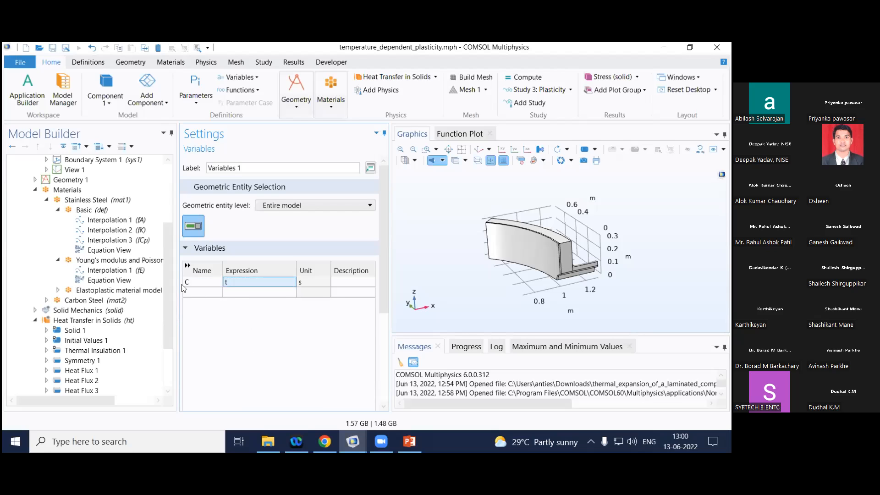
Review the global Parameters 1 table and the Young's modulus function fE, ending at the Variables 1 settings.
{"action": "scroll", "coordinate": [169, 283], "scroll_direction": "up", "scroll_amount": 1}
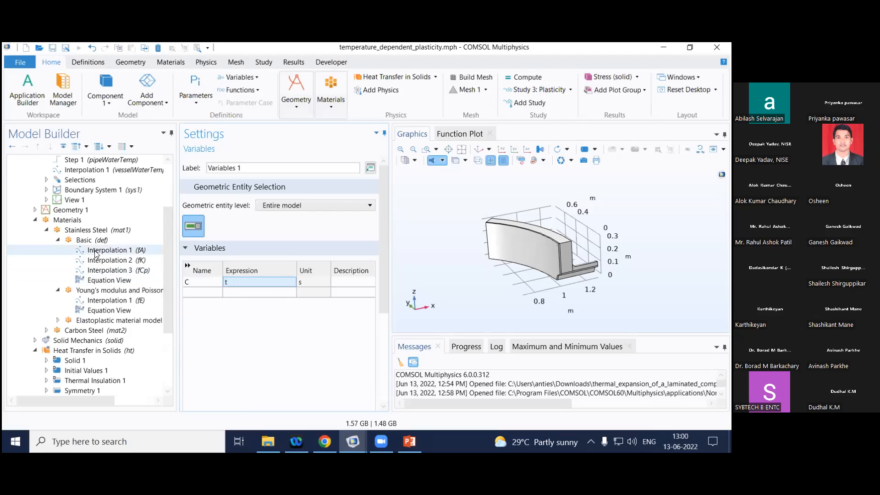
{"action": "left_click", "coordinate": [60, 240]}
{"action": "scroll", "coordinate": [120, 207], "scroll_direction": "up", "scroll_amount": 3}
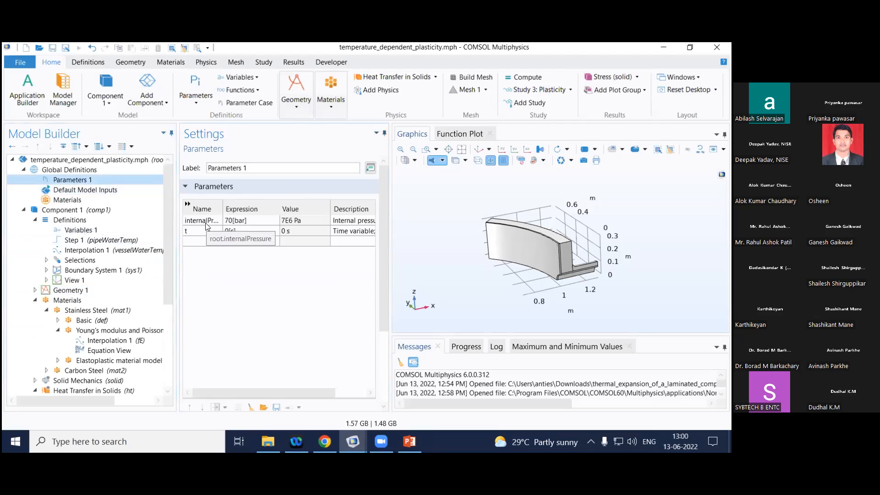
{"action": "left_click", "coordinate": [202, 222]}
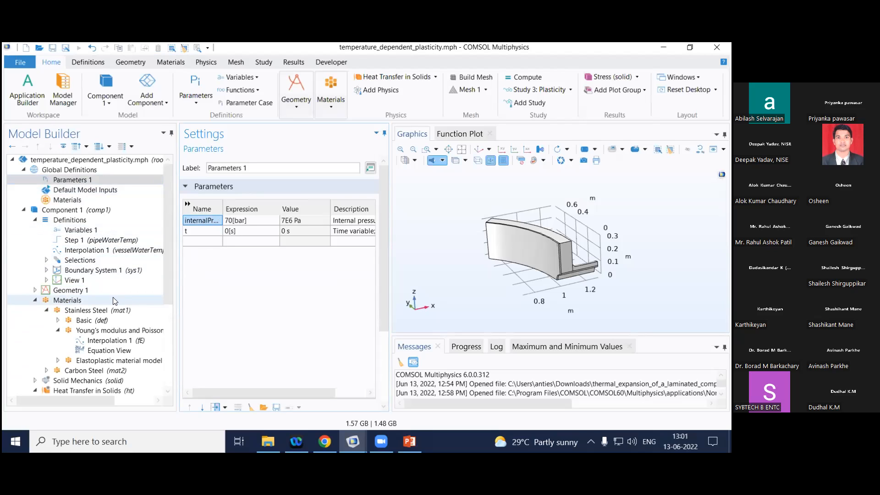
{"action": "left_click", "coordinate": [105, 340]}
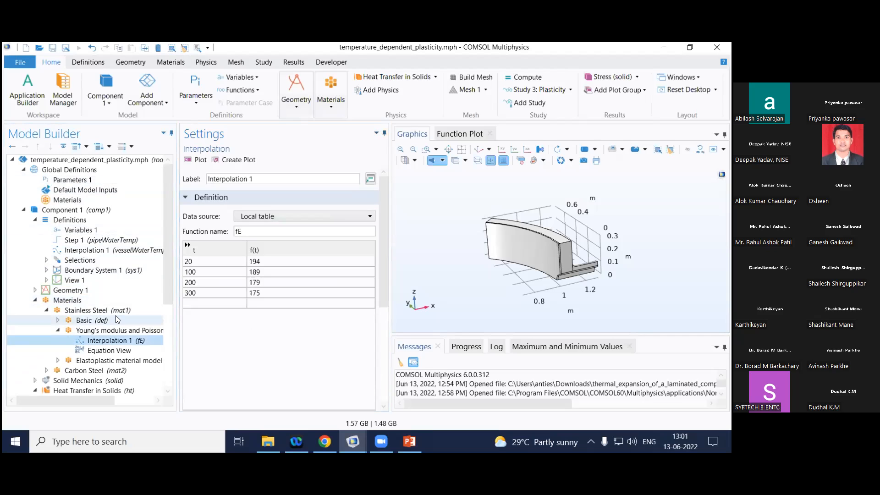
{"action": "left_click", "coordinate": [85, 232]}
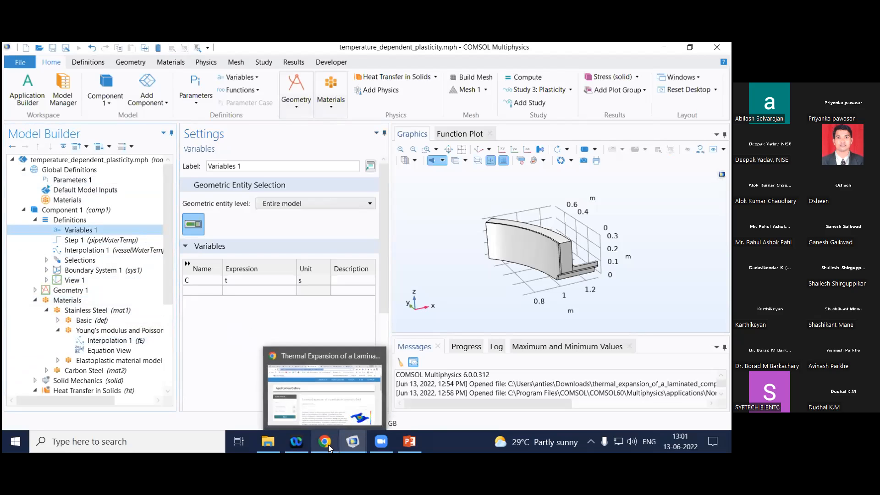
Switch via the PowerPoint slide show to Chrome, and open COMSOL's Papers and Research page in a new tab to browse its entries.
{"action": "left_click", "coordinate": [400, 445]}
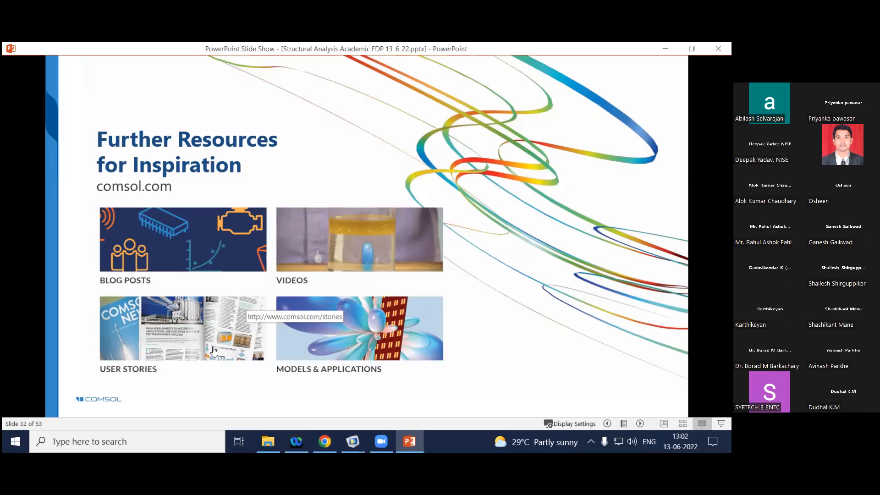
{"action": "left_click", "coordinate": [315, 439]}
{"action": "scroll", "coordinate": [337, 356], "scroll_direction": "down", "scroll_amount": 15}
{"action": "scroll", "coordinate": [338, 356], "scroll_direction": "down", "scroll_amount": 3}
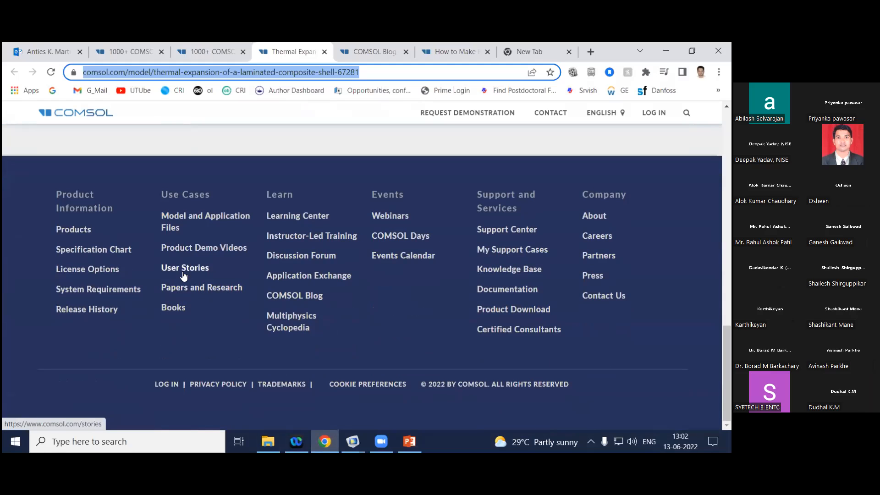
{"action": "right_click", "coordinate": [179, 288]}
{"action": "left_click", "coordinate": [211, 295]}
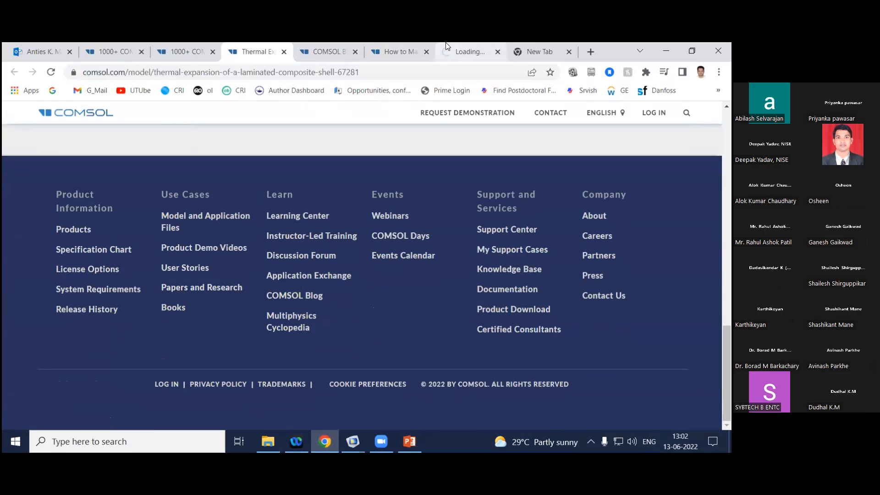
{"action": "left_click", "coordinate": [469, 51]}
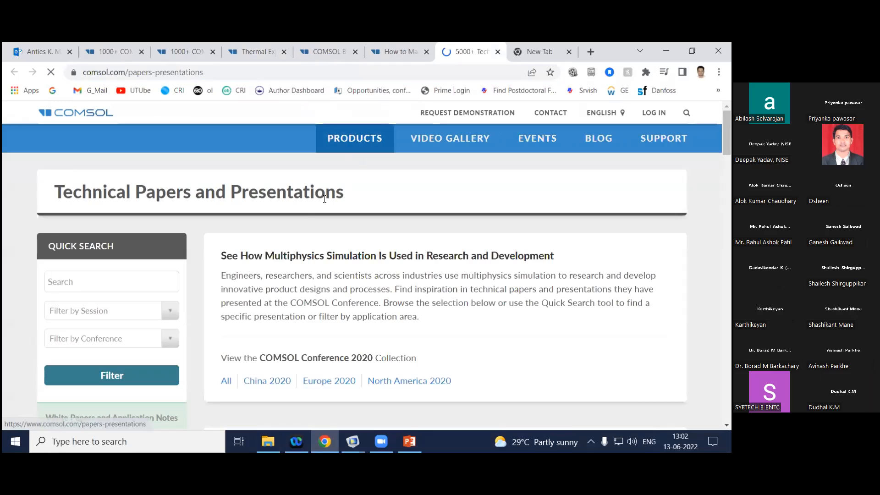
{"action": "scroll", "coordinate": [275, 344], "scroll_direction": "down", "scroll_amount": 10}
{"action": "scroll", "coordinate": [256, 362], "scroll_direction": "up", "scroll_amount": 2}
{"action": "scroll", "coordinate": [236, 374], "scroll_direction": "down", "scroll_amount": 15}
{"action": "scroll", "coordinate": [235, 375], "scroll_direction": "down", "scroll_amount": 10}
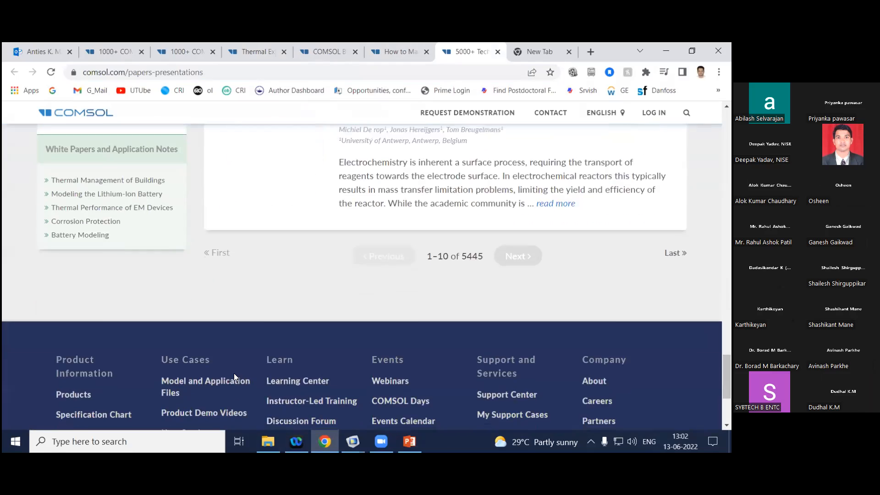
Open the User Stories page in a new tab and browse the listed success stories.
{"action": "right_click", "coordinate": [194, 263]}
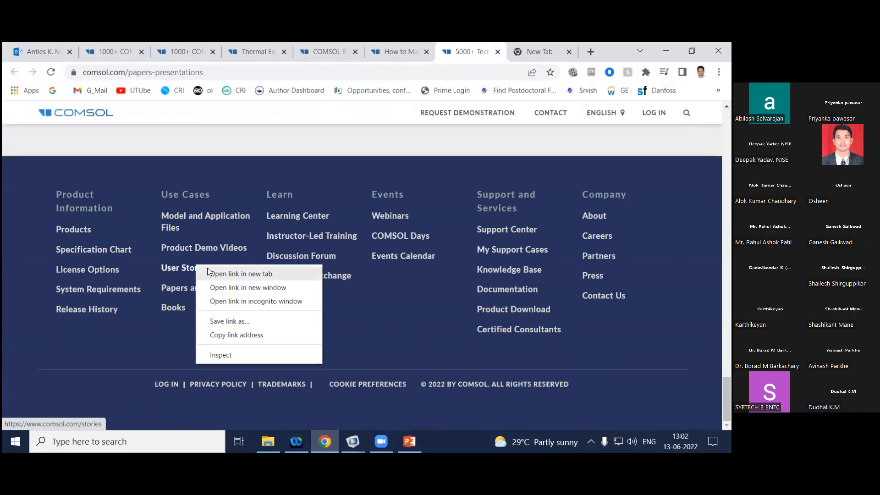
{"action": "left_click", "coordinate": [215, 274]}
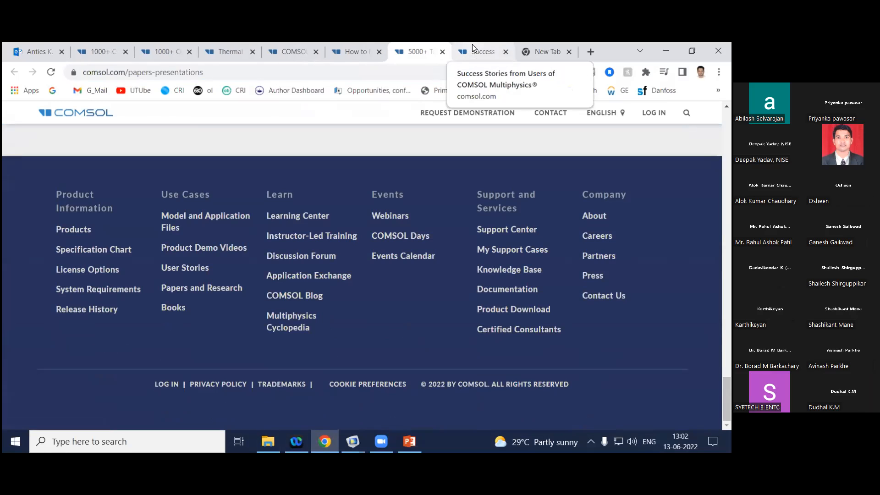
{"action": "left_click", "coordinate": [481, 51]}
{"action": "scroll", "coordinate": [283, 308], "scroll_direction": "down", "scroll_amount": 6}
{"action": "scroll", "coordinate": [282, 308], "scroll_direction": "down", "scroll_amount": 5}
{"action": "scroll", "coordinate": [384, 306], "scroll_direction": "up", "scroll_amount": 4}
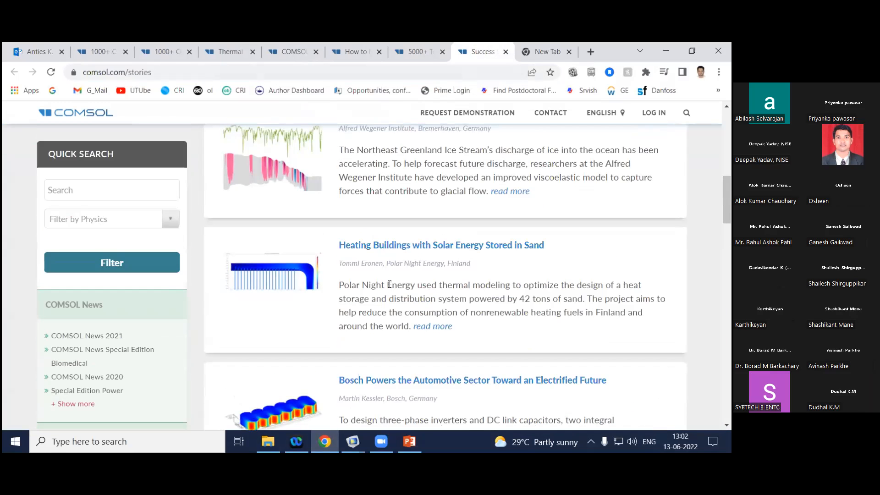
{"action": "scroll", "coordinate": [463, 332], "scroll_direction": "down", "scroll_amount": 12}
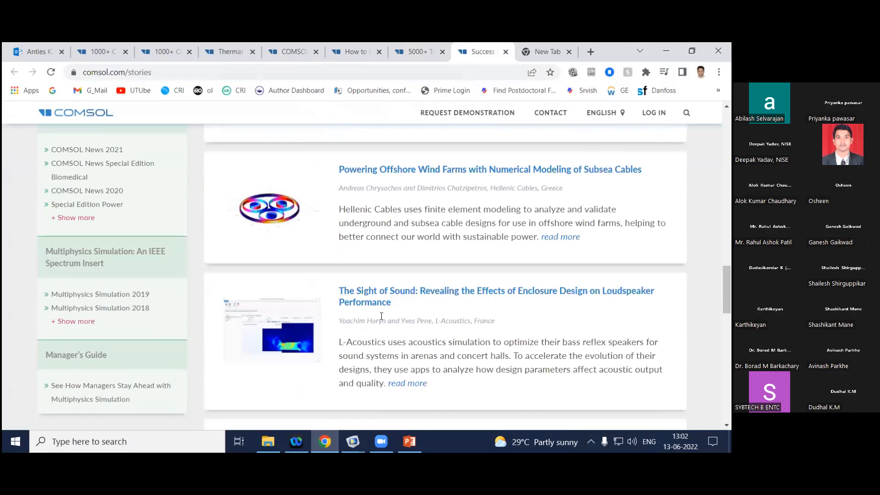
{"action": "scroll", "coordinate": [347, 289], "scroll_direction": "down", "scroll_amount": 10}
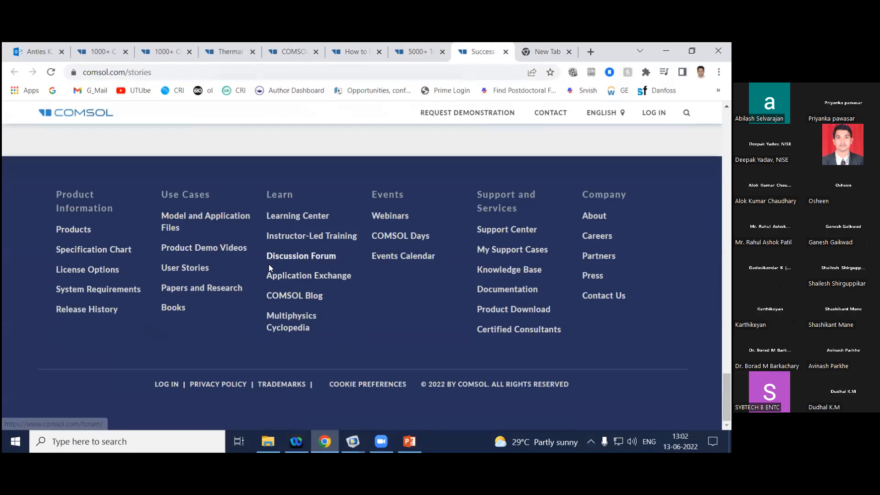
Open the Model and Application Files page in a new tab and search the Application Gallery for composite.
{"action": "right_click", "coordinate": [204, 219]}
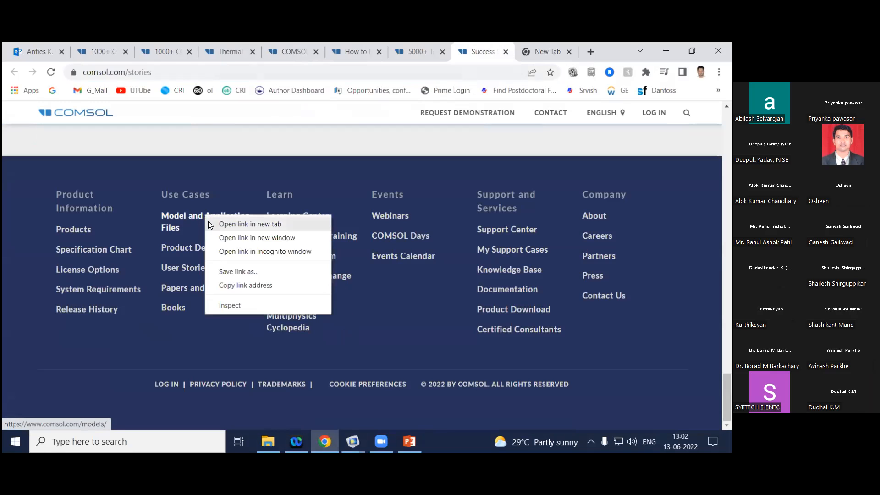
{"action": "left_click", "coordinate": [220, 223]}
{"action": "key", "text": "ctrl+Tab"}
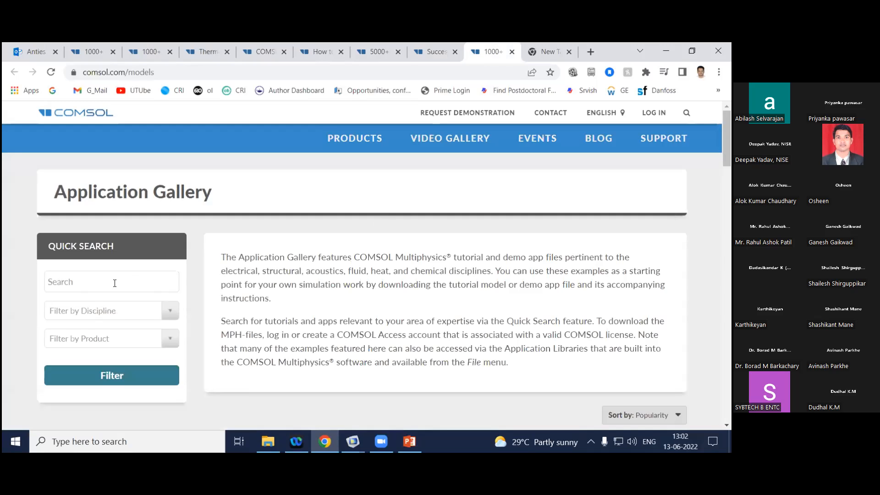
{"action": "scroll", "coordinate": [357, 284], "scroll_direction": "down", "scroll_amount": 8}
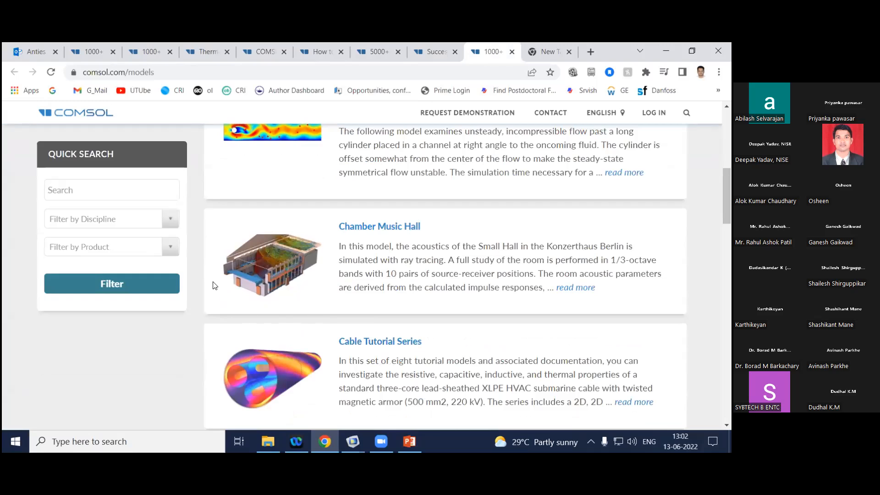
{"action": "left_click", "coordinate": [132, 184]}
{"action": "type", "text": "conmposite"}
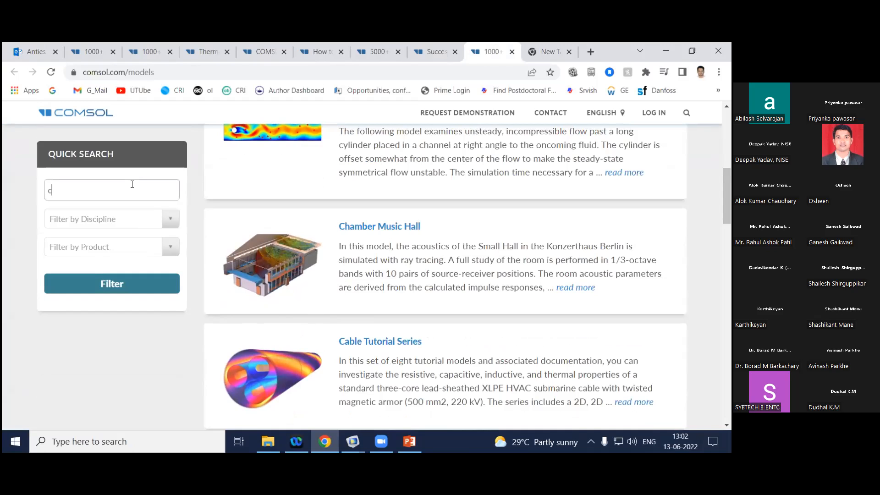
{"action": "key", "text": "Return"}
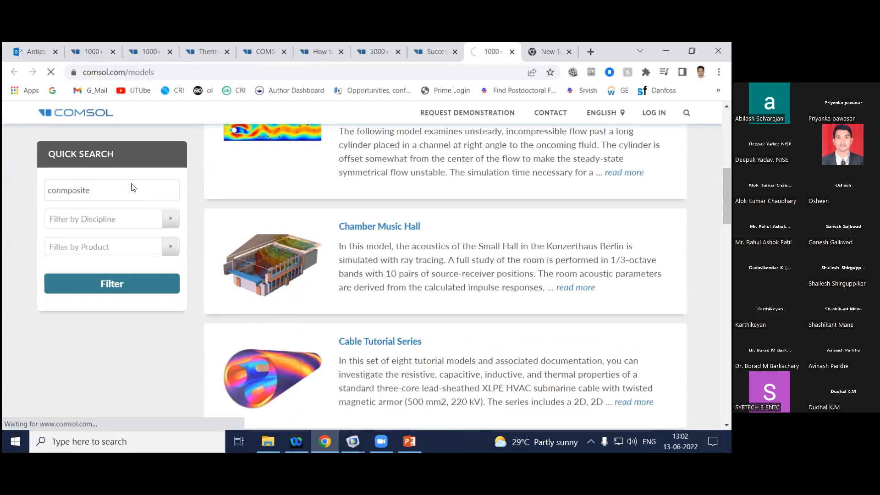
{"action": "left_click", "coordinate": [62, 281]}
{"action": "key", "text": "BackSpace"}
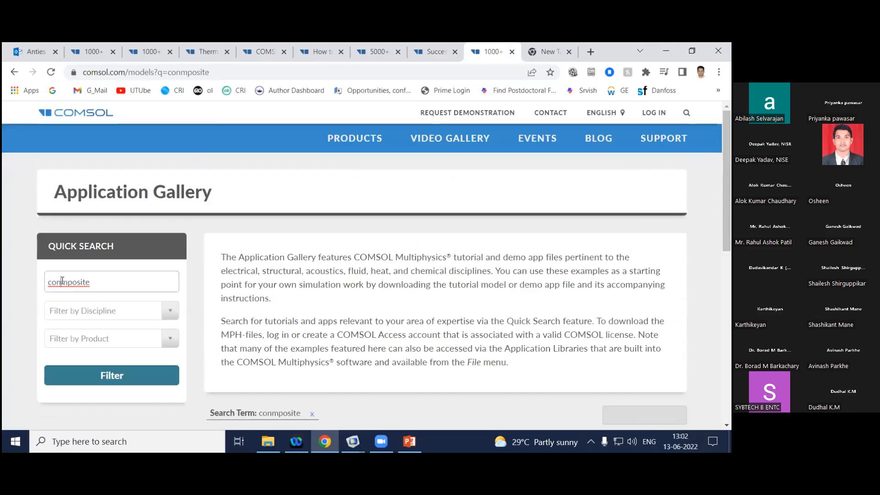
{"action": "key", "text": "Return"}
Examine the composite model results along with the product and discipline filter options.
{"action": "scroll", "coordinate": [399, 372], "scroll_direction": "down", "scroll_amount": 3}
{"action": "scroll", "coordinate": [399, 372], "scroll_direction": "down", "scroll_amount": 2}
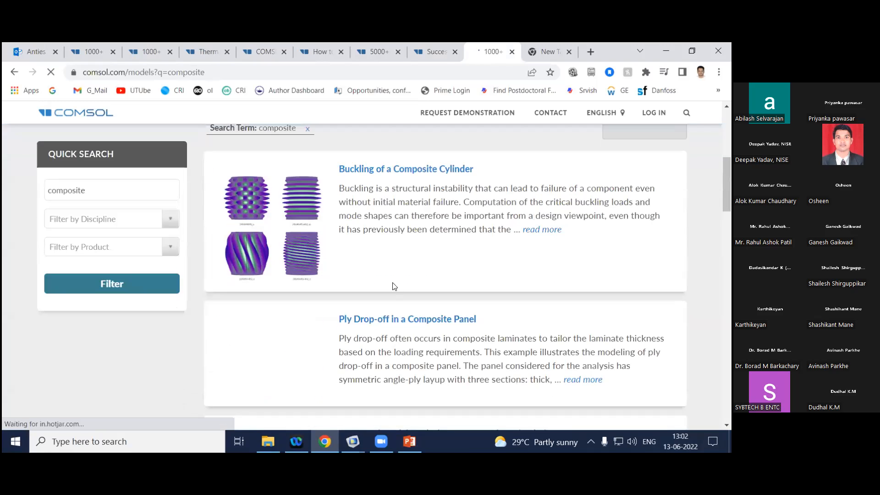
{"action": "left_click", "coordinate": [109, 250]}
{"action": "scroll", "coordinate": [112, 342], "scroll_direction": "down", "scroll_amount": 5}
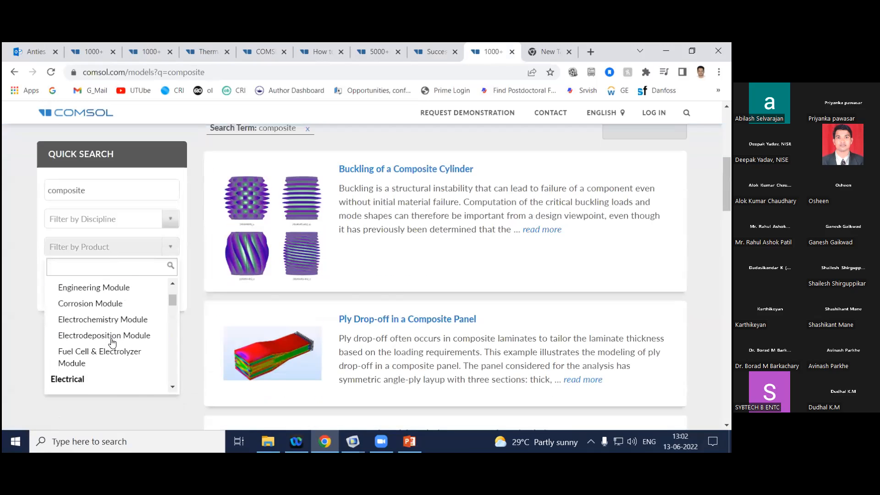
{"action": "left_click", "coordinate": [145, 222]}
{"action": "left_click", "coordinate": [134, 215]}
{"action": "left_click", "coordinate": [135, 214]}
{"action": "scroll", "coordinate": [354, 411], "scroll_direction": "down", "scroll_amount": 1}
{"action": "scroll", "coordinate": [353, 414], "scroll_direction": "down", "scroll_amount": 4}
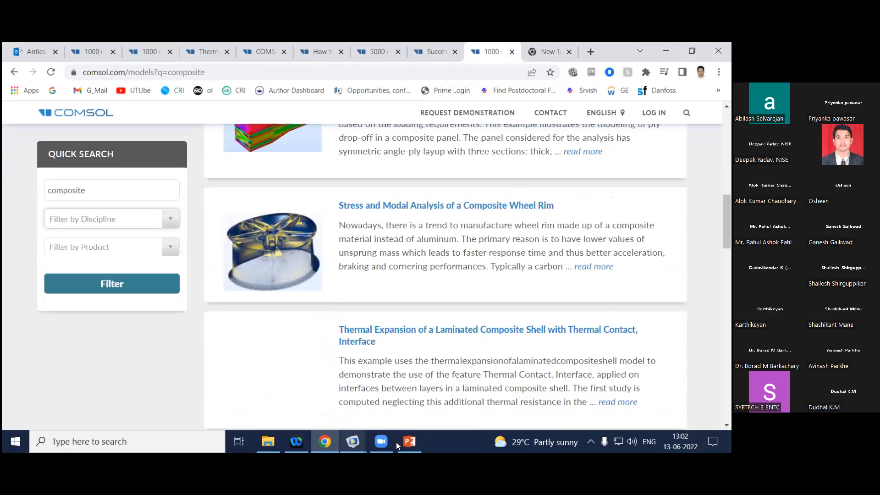
Switch back to the PowerPoint slide show, check the Contact Us slide, and return to the Further Resources for Inspiration slide.
{"action": "left_click", "coordinate": [409, 442]}
{"action": "key", "text": "Left"}
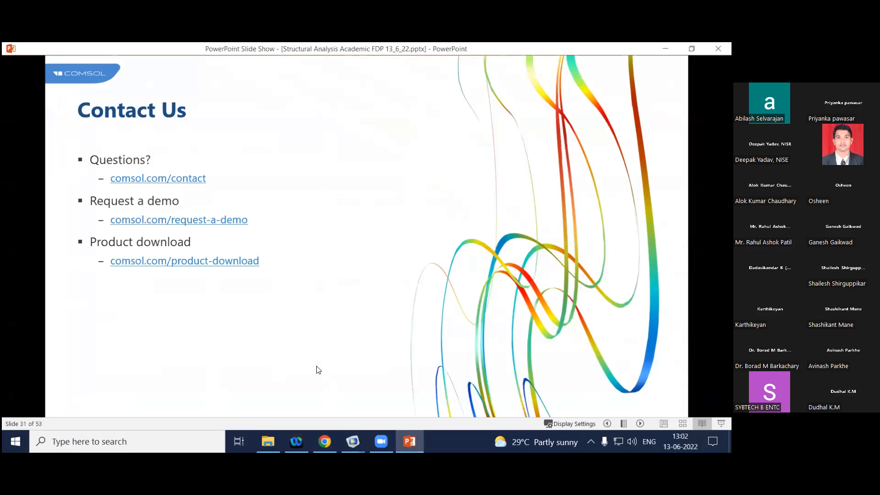
{"action": "left_click", "coordinate": [288, 342]}
{"action": "key", "text": "Left"}
{"action": "key", "text": "Right"}
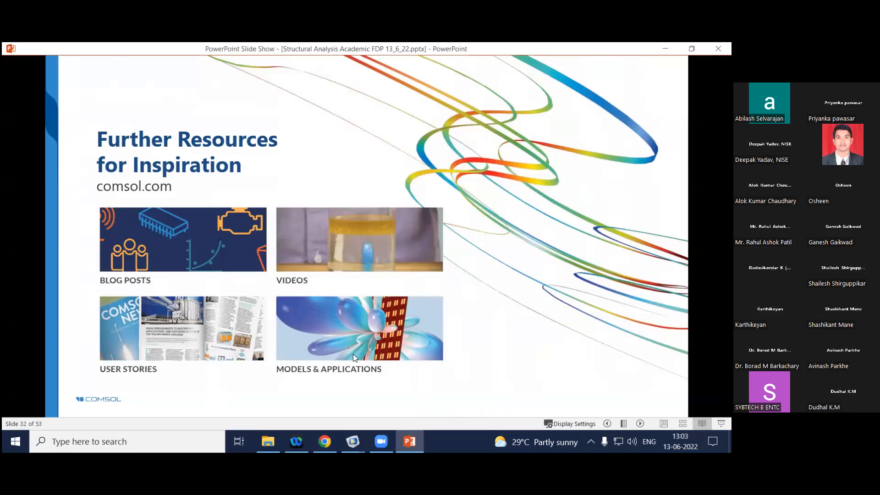